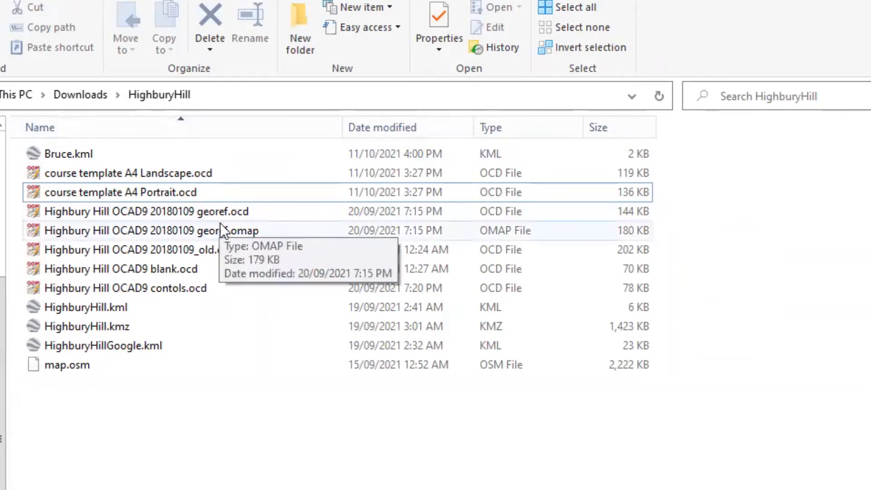
# Open the map Highbury Hill OCAD9 20180109 georef.ocd and look over the whole street map
pyautogui.click(161, 211)
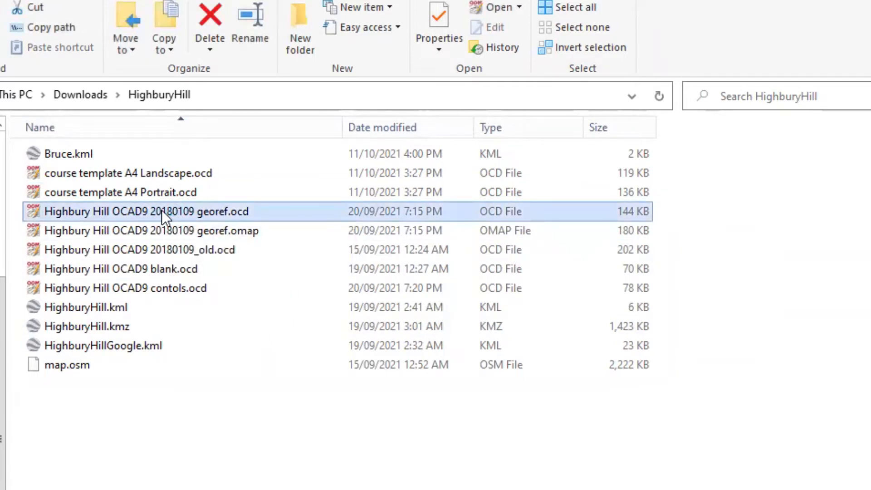
pyautogui.doubleClick(162, 211)
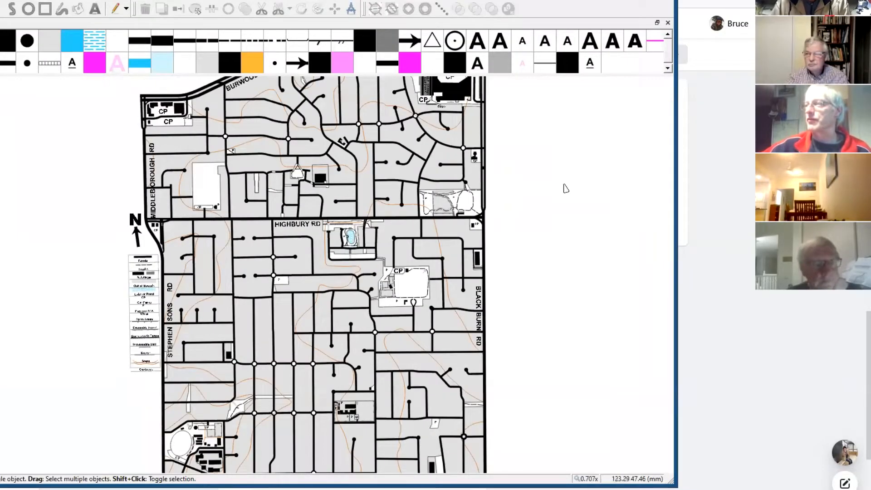
pyautogui.scroll(-1, 566, 188)
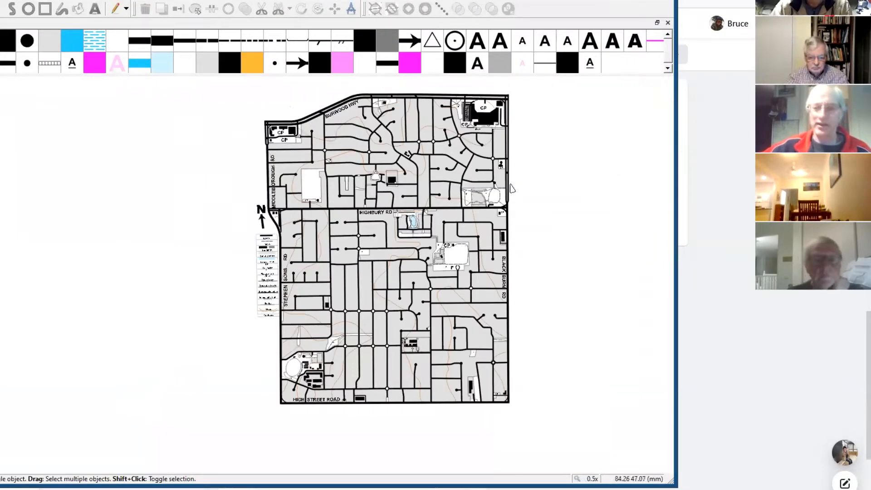
pyautogui.press('Right')
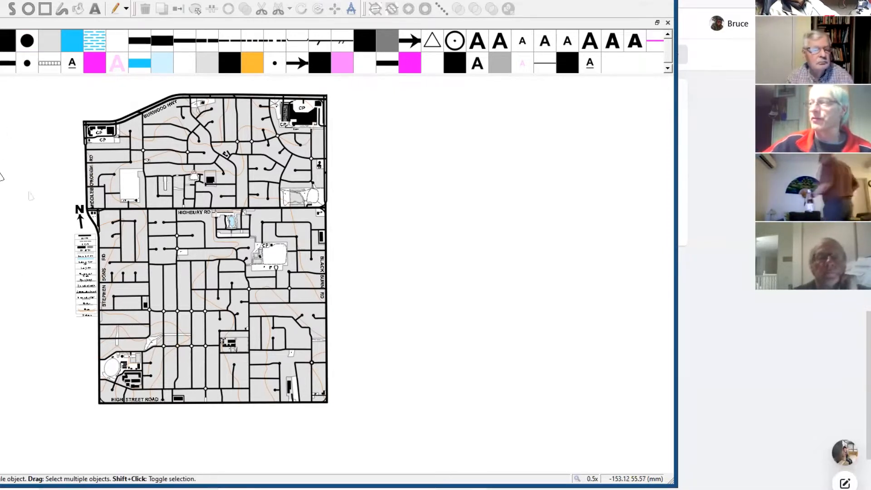
# Review the KMZ export settings for the Highbury Hill map and close them without exporting
pyautogui.click(0, 0)
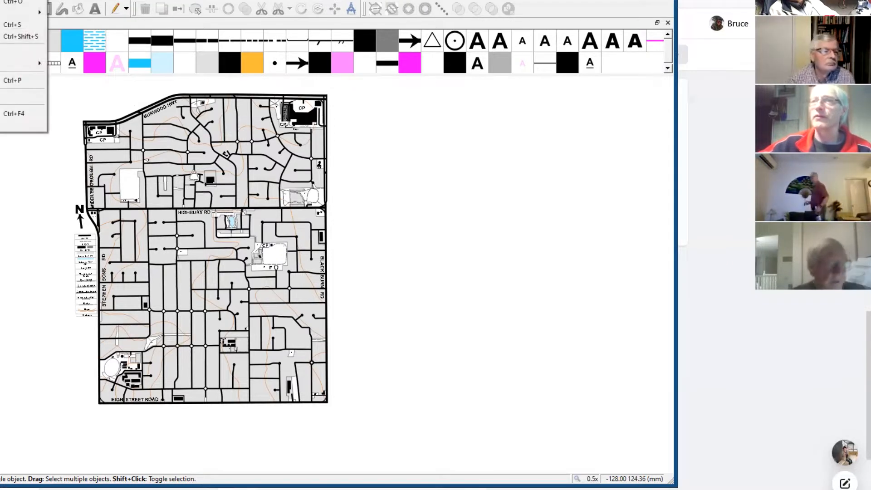
pyautogui.moveTo(20, 65)
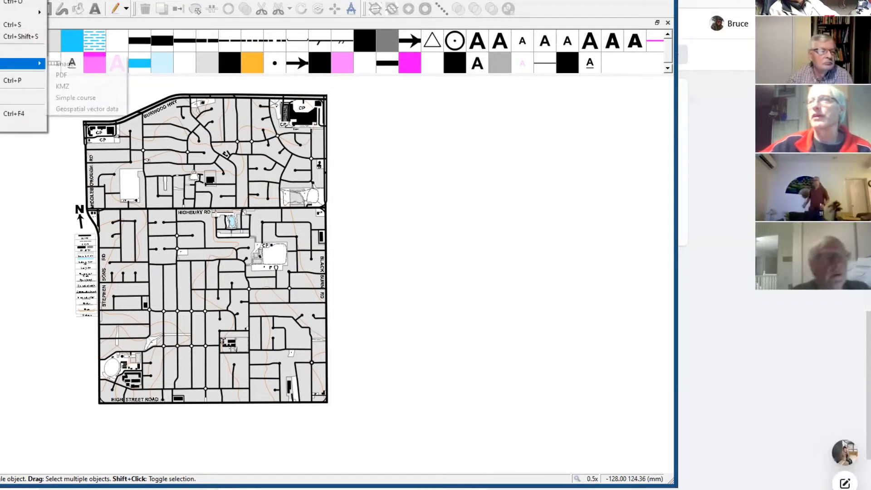
pyautogui.click(64, 86)
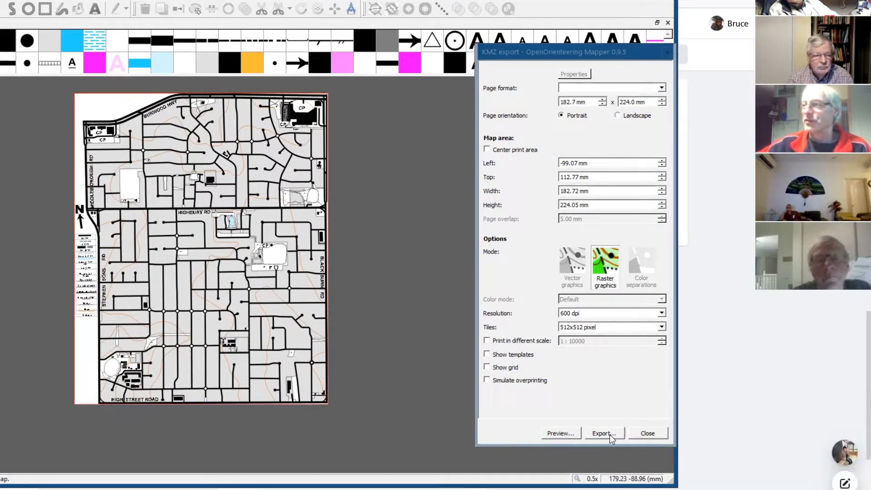
pyautogui.click(657, 435)
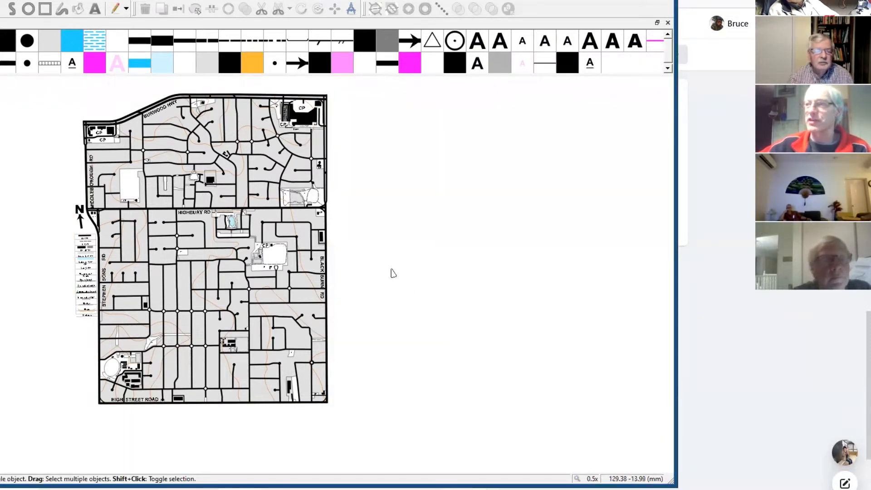
# Check the georeferencing settings of the Highbury Hill map without changing them, and return to the HighburyHill folder
pyautogui.click(30, 0)
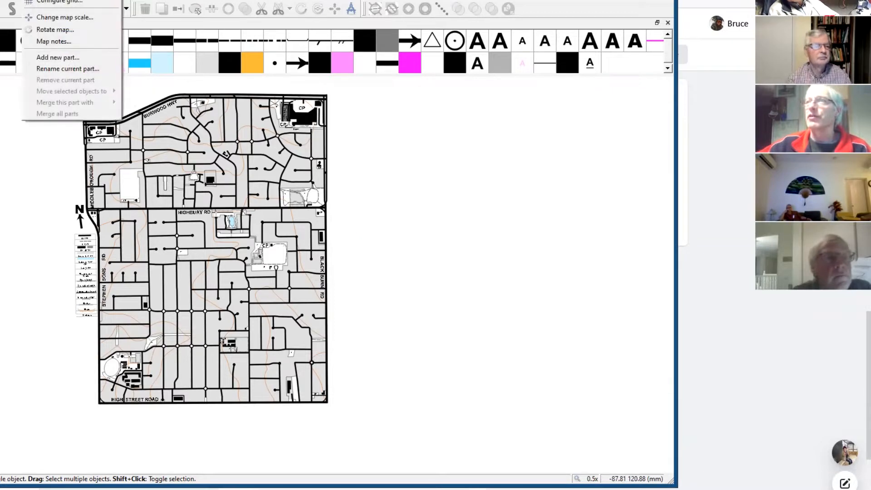
pyautogui.click(59, 0)
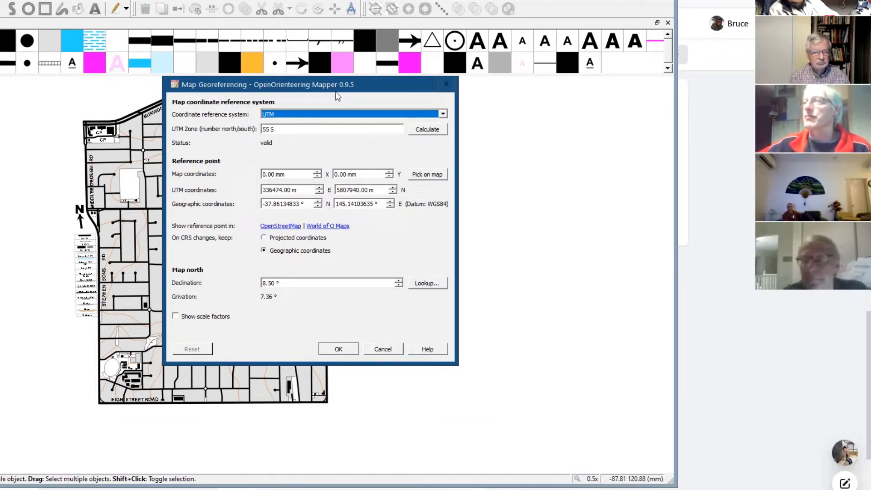
pyautogui.click(382, 349)
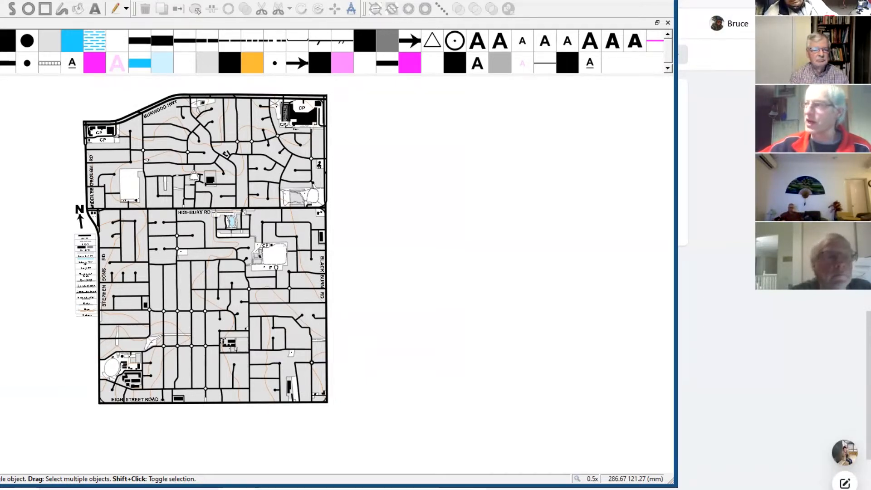
pyautogui.click(662, 0)
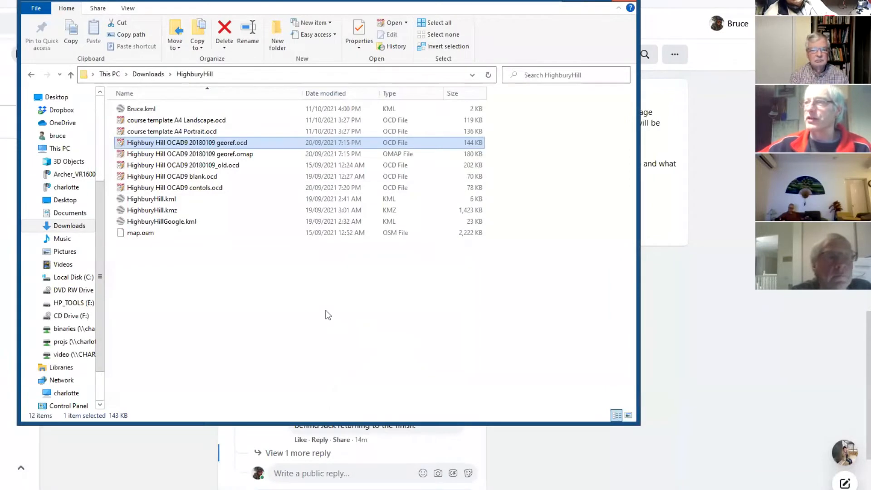
# Open Highbury Hill OCAD9 blank.ocd from the HighburyHill folder and look over the entire course sheet
pyautogui.click(149, 211)
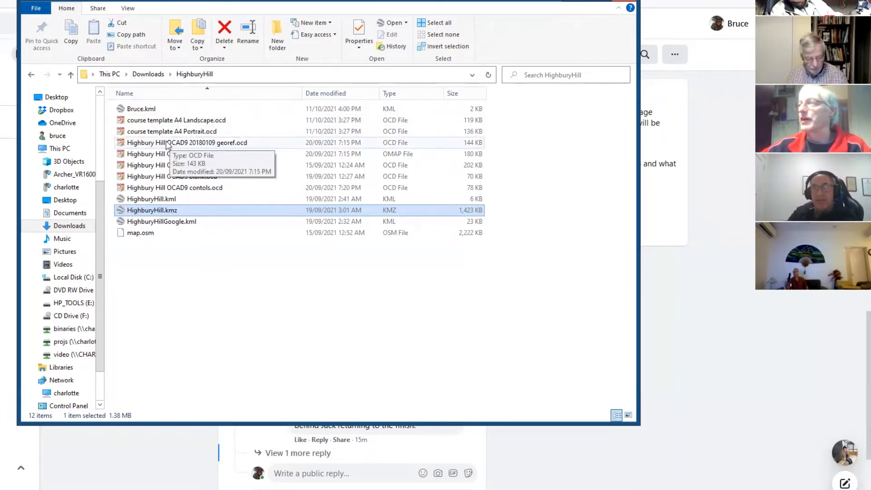
pyautogui.doubleClick(178, 177)
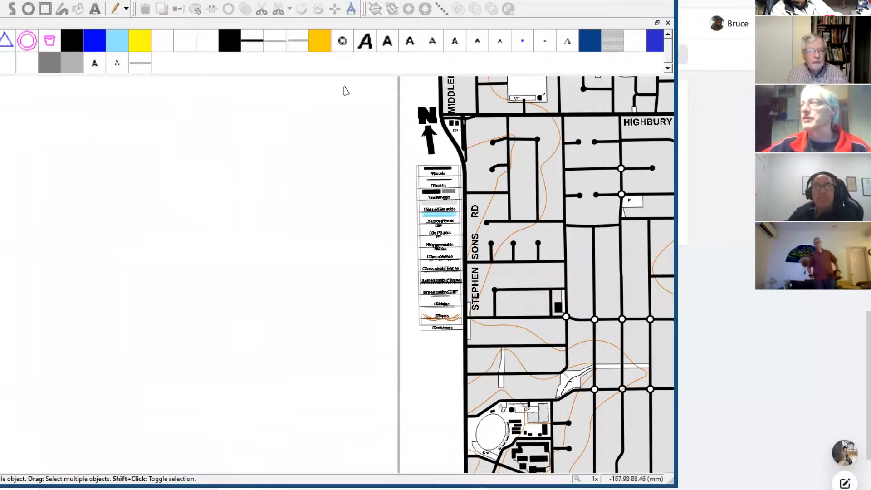
pyautogui.click(1, 8)
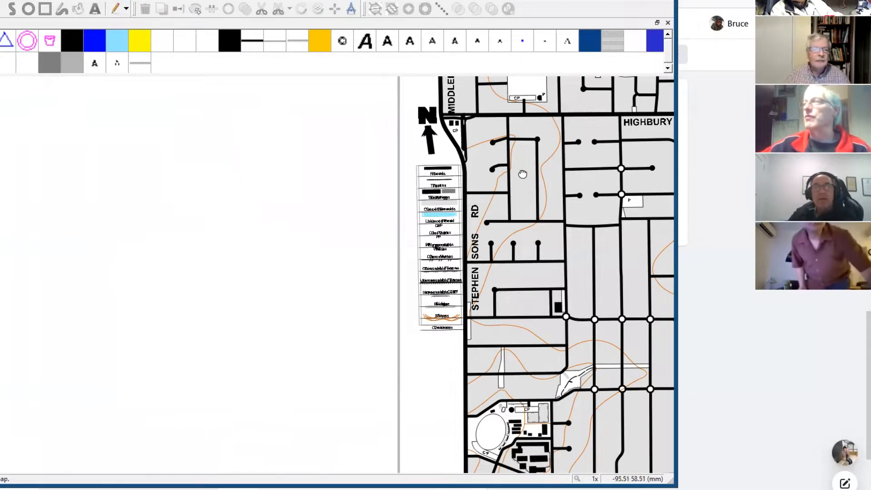
pyautogui.moveTo(523, 174); pyautogui.dragTo(74, 359)
pyautogui.scroll(-1, 401, 287)
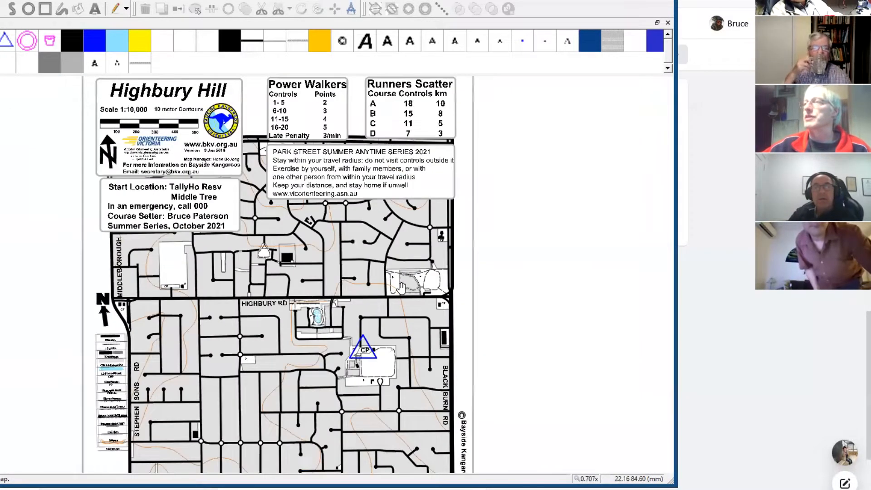
pyautogui.scroll(-2, 401, 287)
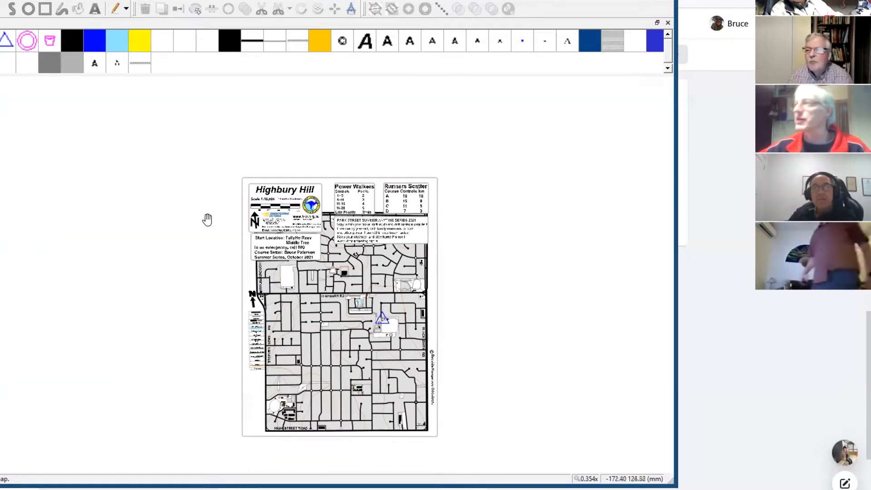
# Check the coordinate reference system in the blank course map's georeferencing, leave it unchanged, and return to the HighburyHill folder
pyautogui.click(30, 0)
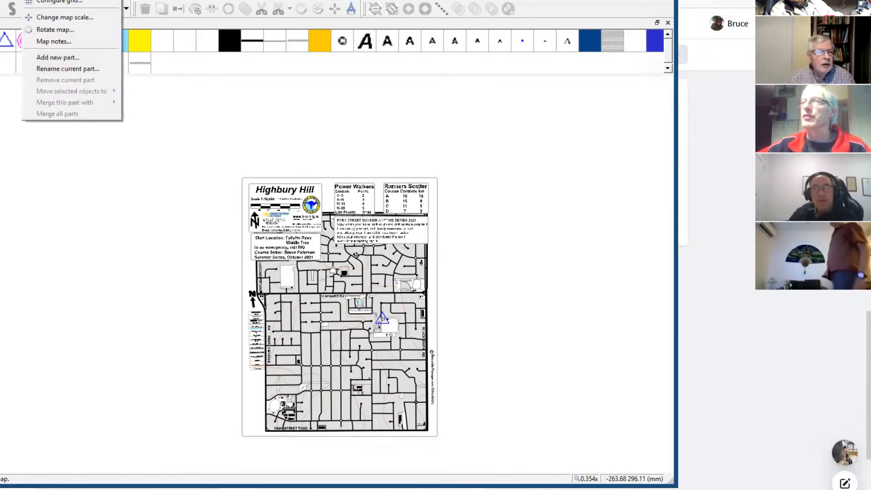
pyautogui.click(59, 0)
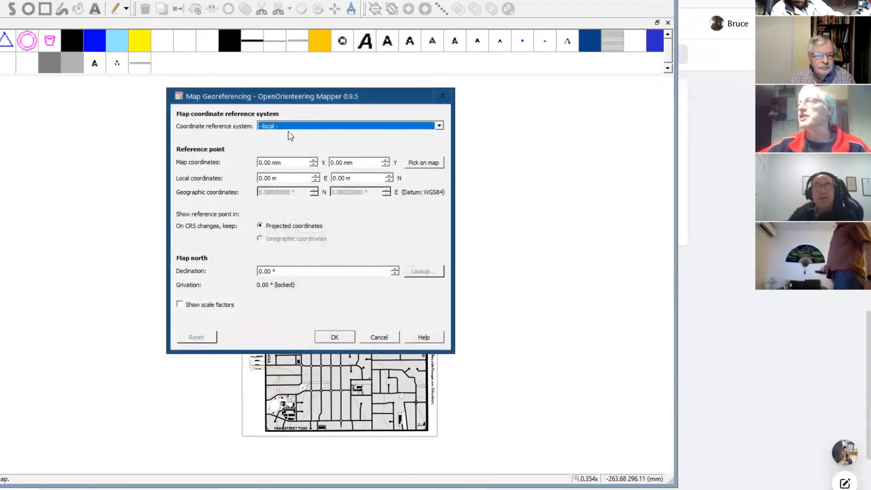
pyautogui.click(438, 126)
pyautogui.click(438, 126)
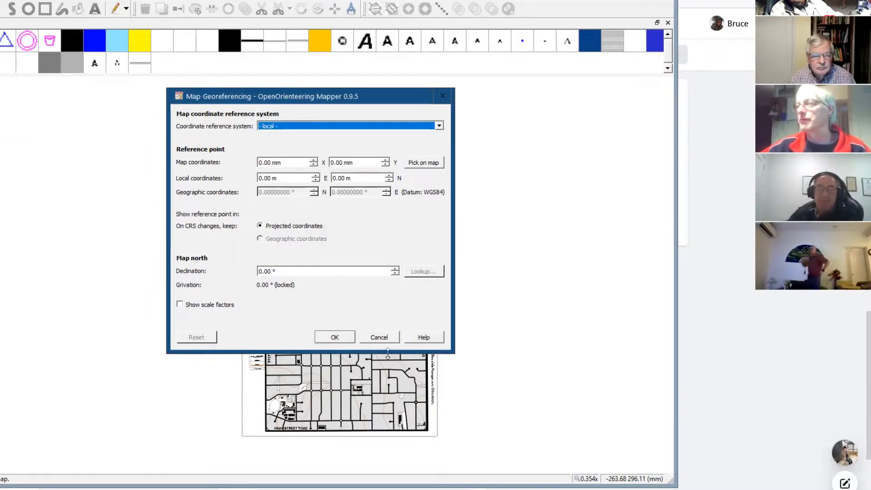
pyautogui.click(383, 337)
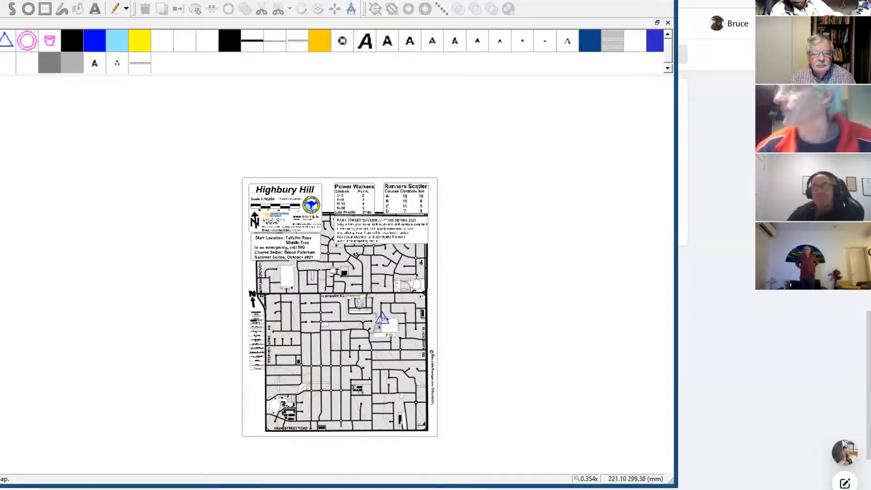
pyautogui.click(662, 1)
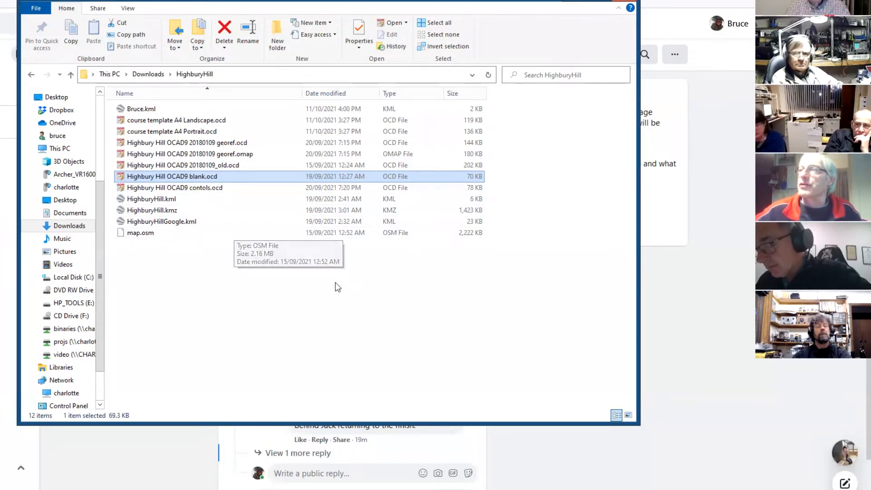
# Duplicate course template A4 Portrait.ocd within the HighburyHill folder
pyautogui.click(177, 121)
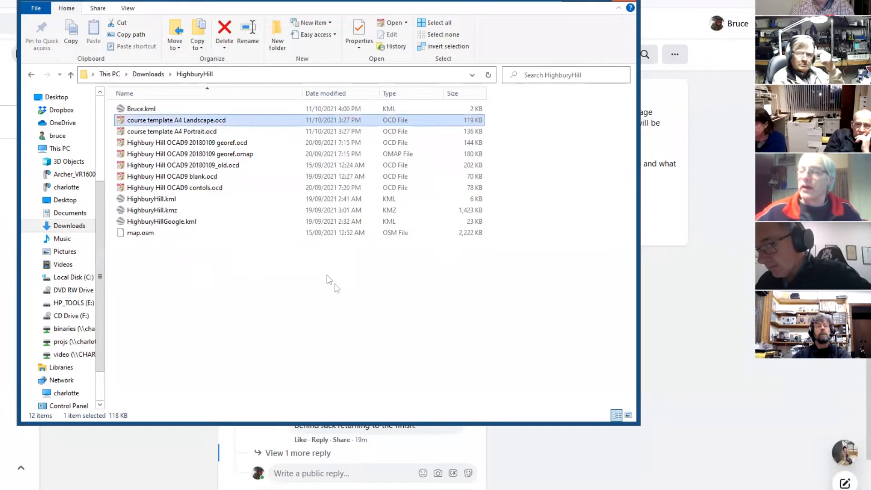
pyautogui.click(191, 132)
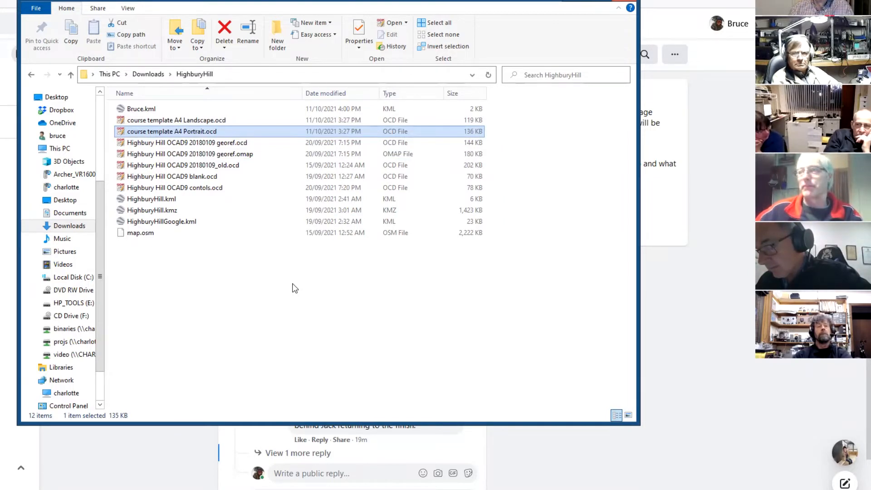
pyautogui.hotkey('ctrl', 'c')
pyautogui.hotkey('ctrl', 'v')
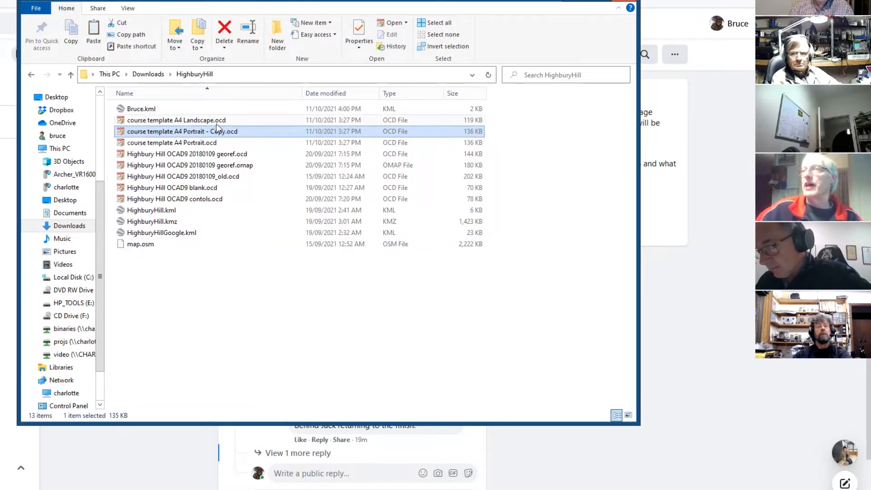
# Rename the copied portrait course template as finalevent.ocd
pyautogui.click(215, 135)
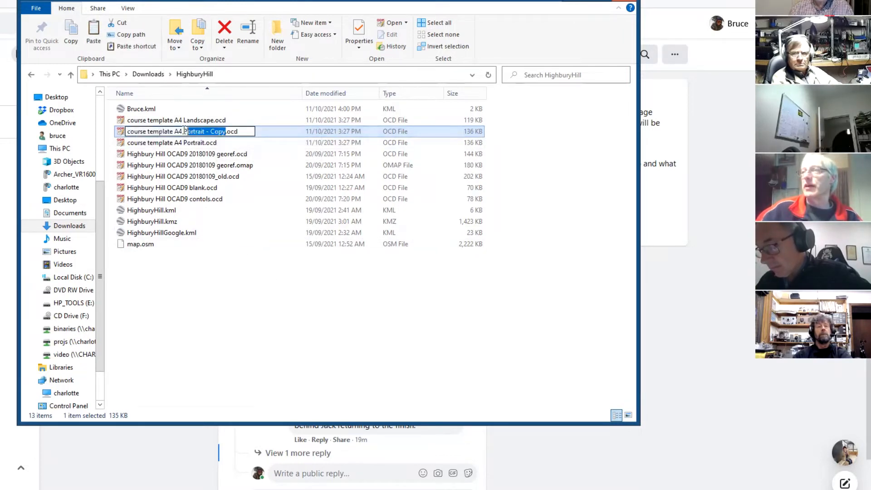
pyautogui.write('finalevnt')
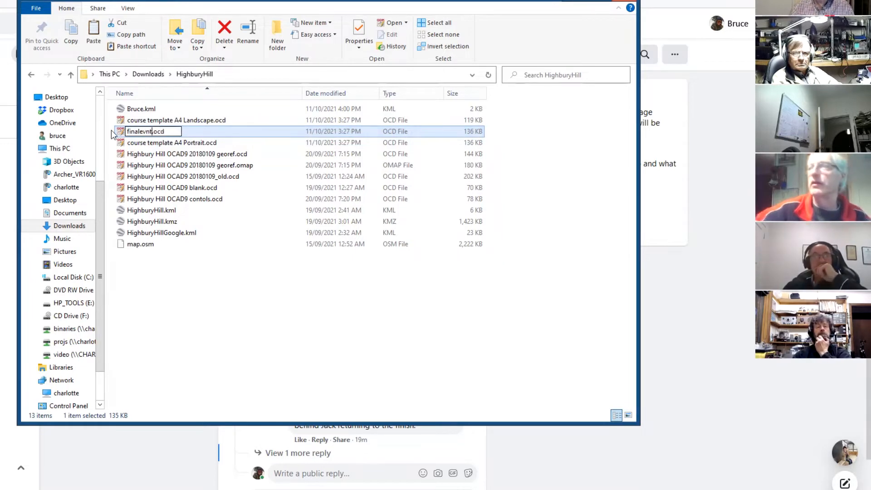
pyautogui.click(147, 132)
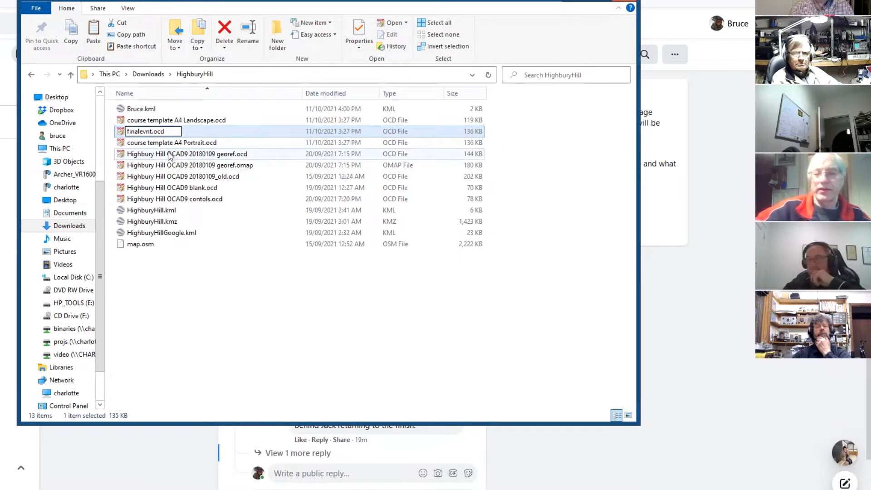
pyautogui.write('e')
pyautogui.click(204, 256)
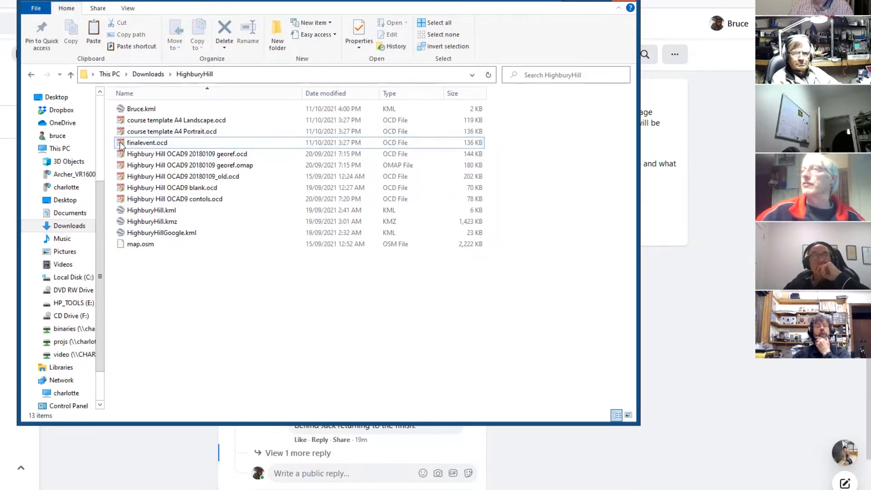
# Open finalevent.ocd and add Highbury Hill OCAD9 20180109 georef.omap as a template, accepting its UTM zone 55 S georeferencing
pyautogui.click(121, 144)
pyautogui.doubleClick(121, 145)
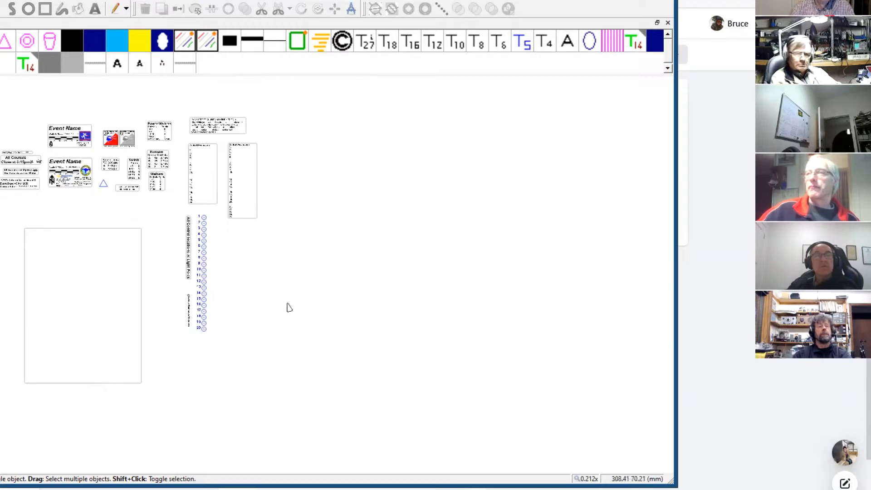
pyautogui.click(89, 0)
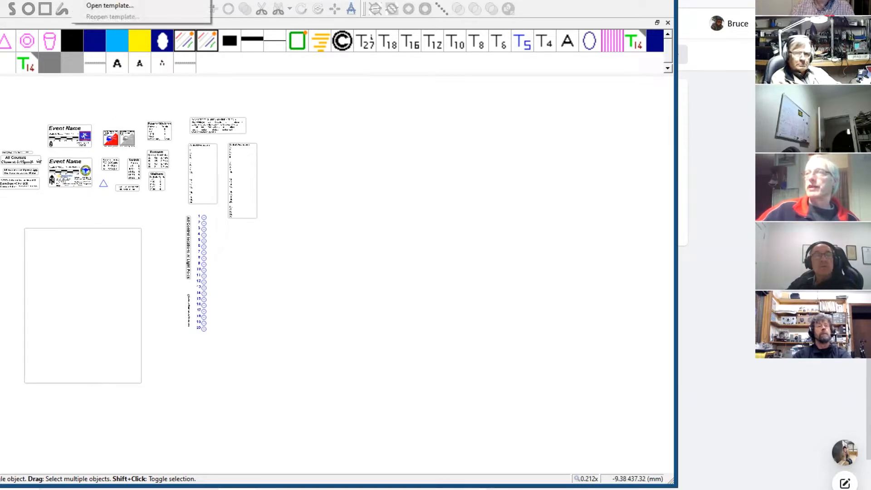
pyautogui.click(106, 6)
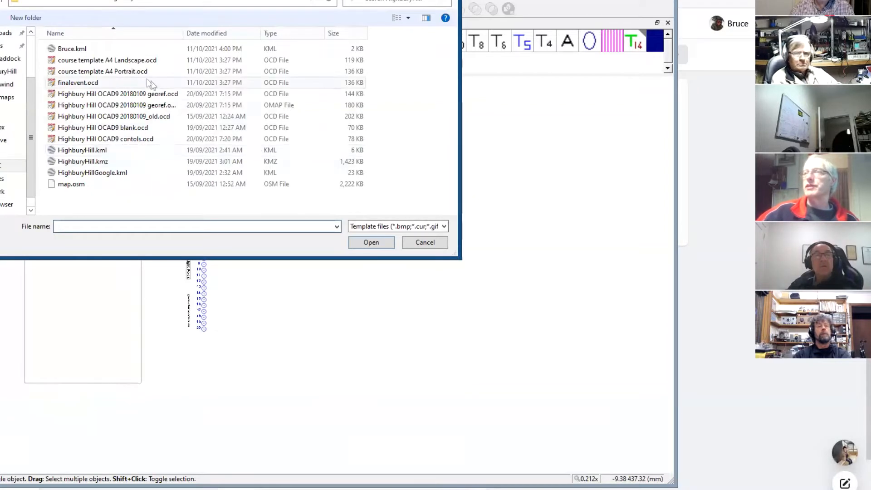
pyautogui.doubleClick(108, 106)
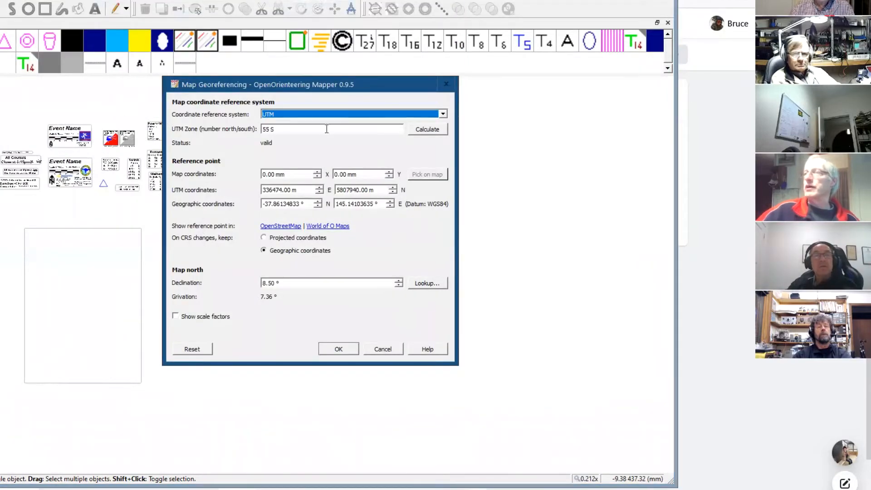
pyautogui.click(339, 349)
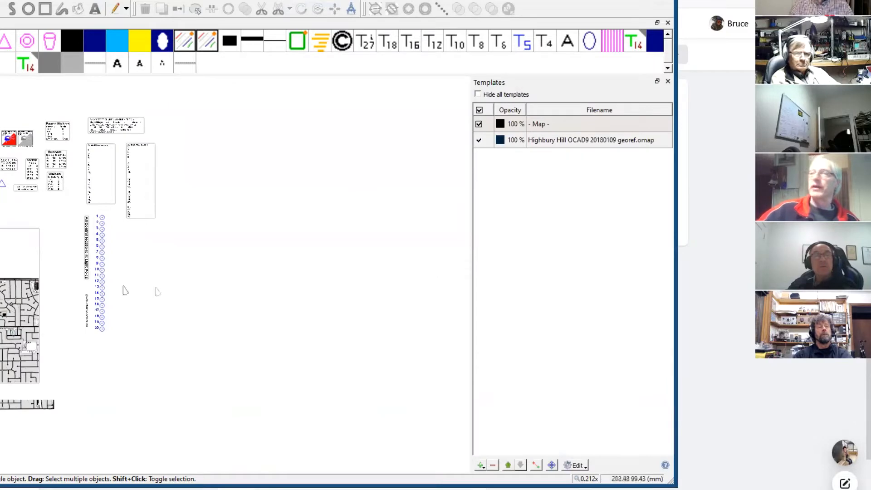
pyautogui.moveTo(68, 181); pyautogui.dragTo(290, 187)
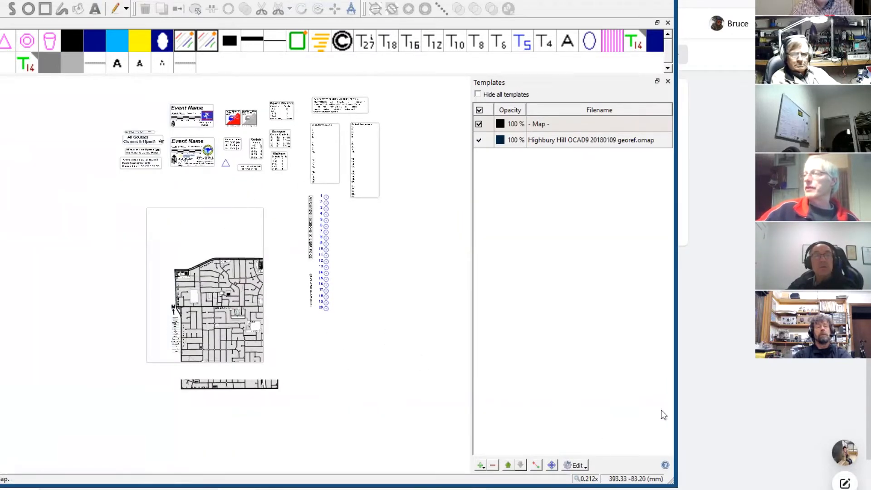
# Move the Highbury Hill OCAD9 20180109 georef.omap template so the whole street map sits inside the portrait A4 page frame
pyautogui.click(569, 141)
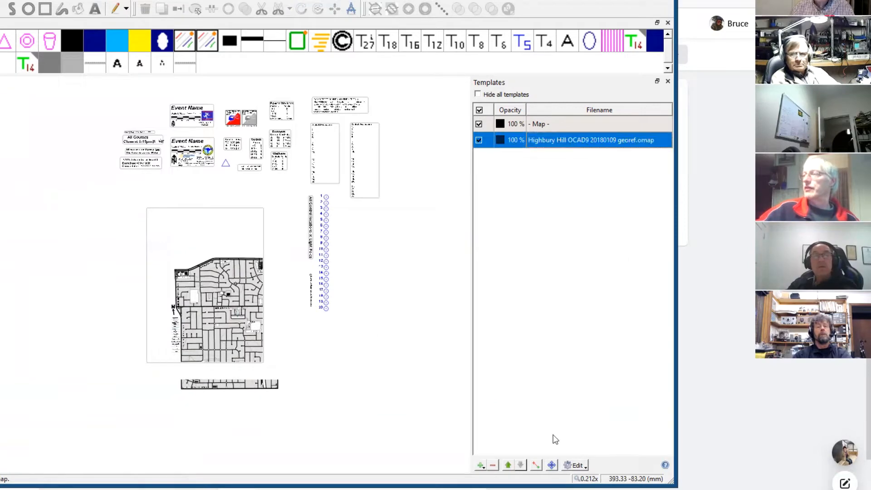
pyautogui.click(551, 465)
pyautogui.moveTo(232, 324); pyautogui.dragTo(184, 320)
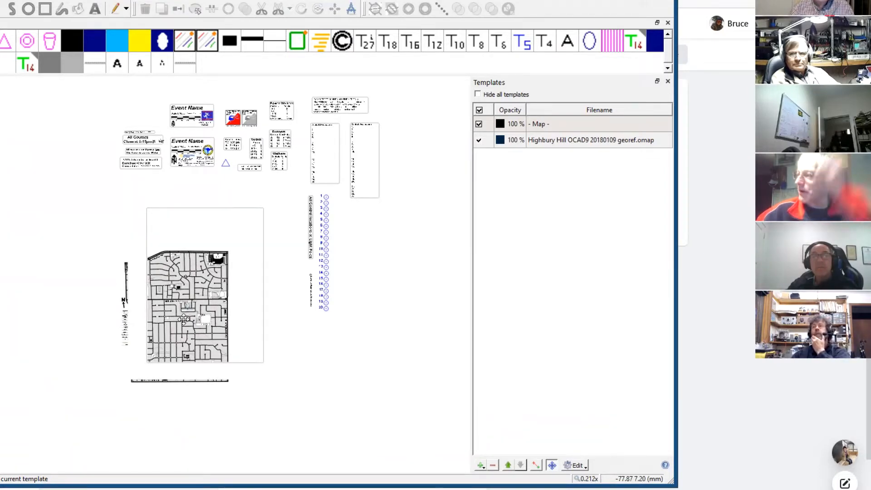
pyautogui.moveTo(183, 320); pyautogui.dragTo(211, 296)
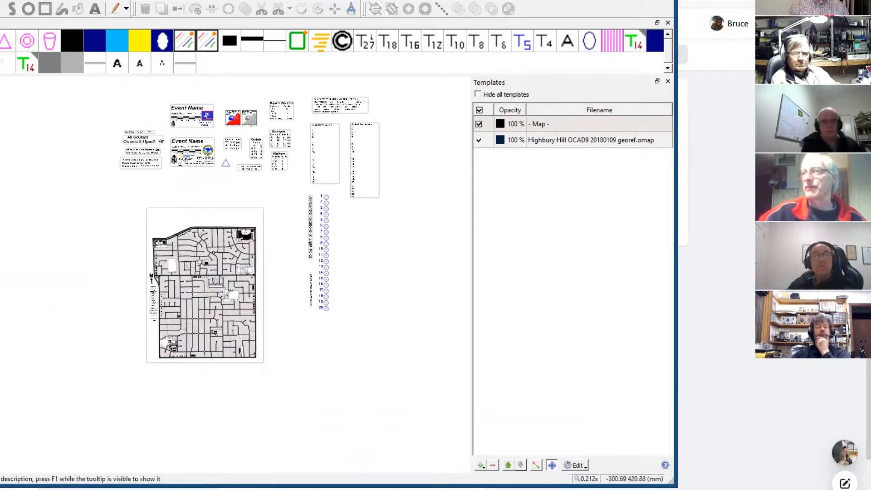
# Examine the white mask areas surrounding the page frame by selecting each one in turn
pyautogui.click(1, 8)
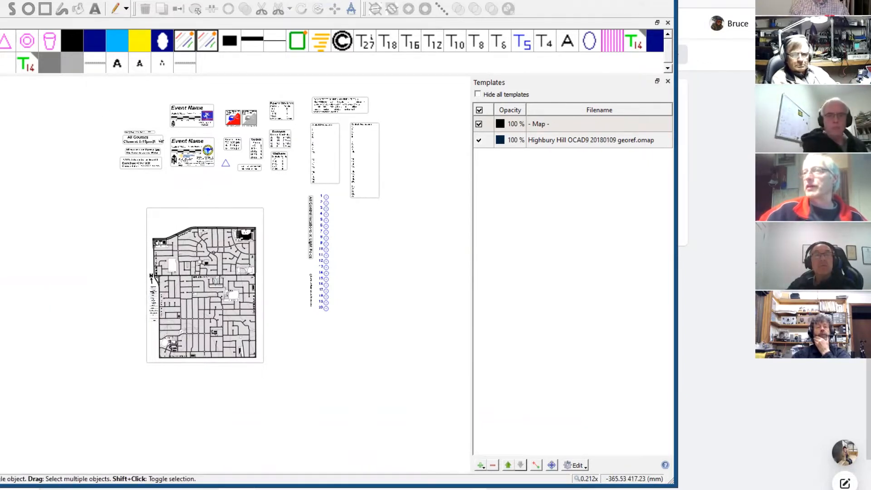
pyautogui.click(194, 202)
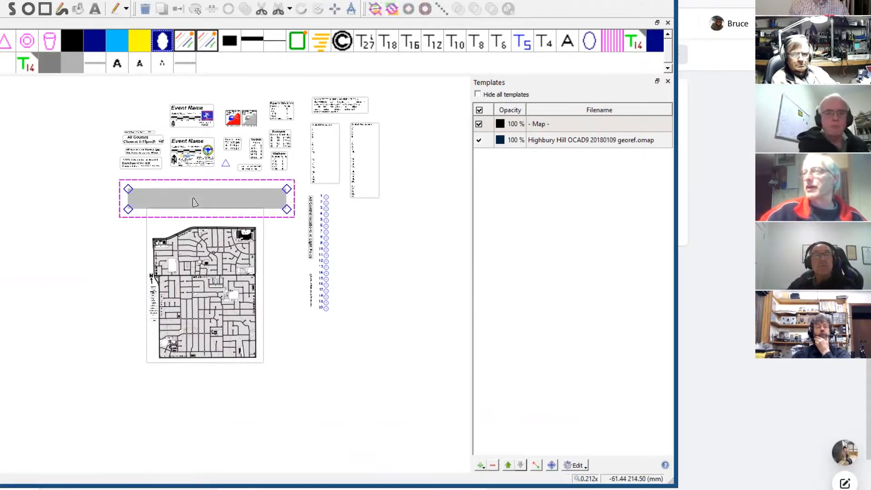
pyautogui.click(132, 277)
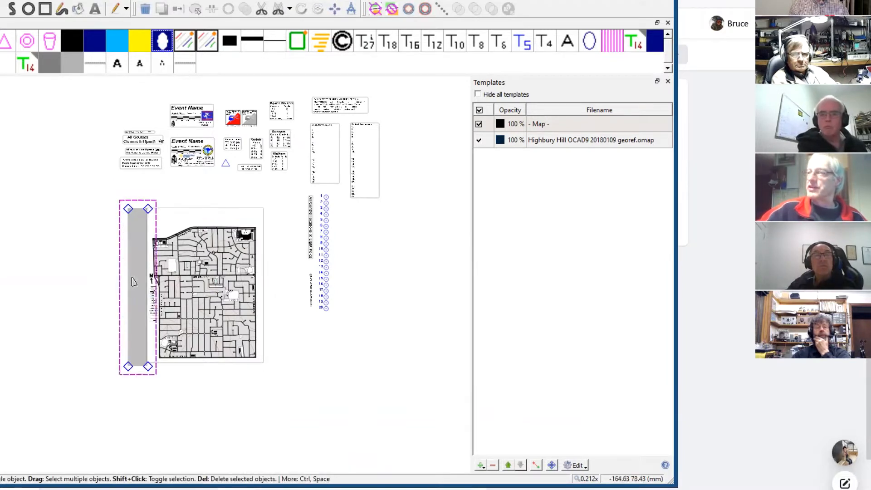
pyautogui.click(213, 376)
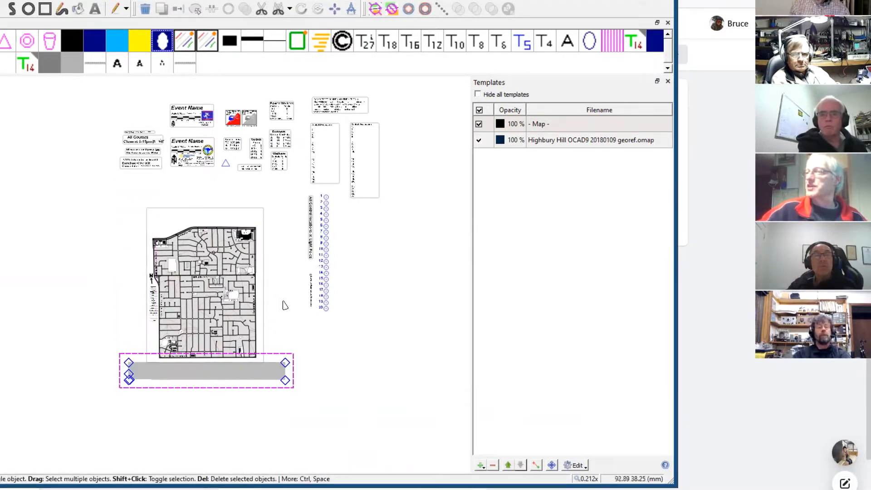
pyautogui.click(283, 302)
# Extend the mask above the page downward by lowering both of its lower corners over the northern part of the map
pyautogui.click(203, 207)
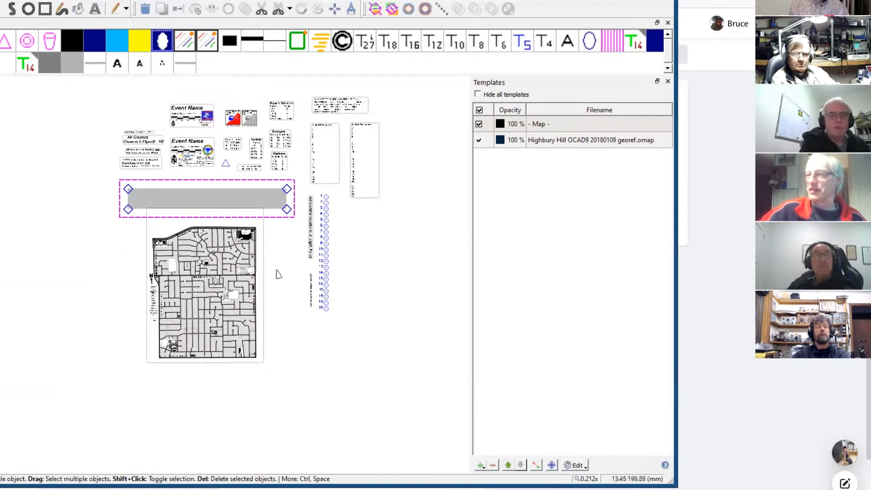
pyautogui.moveTo(128, 209); pyautogui.dragTo(130, 273)
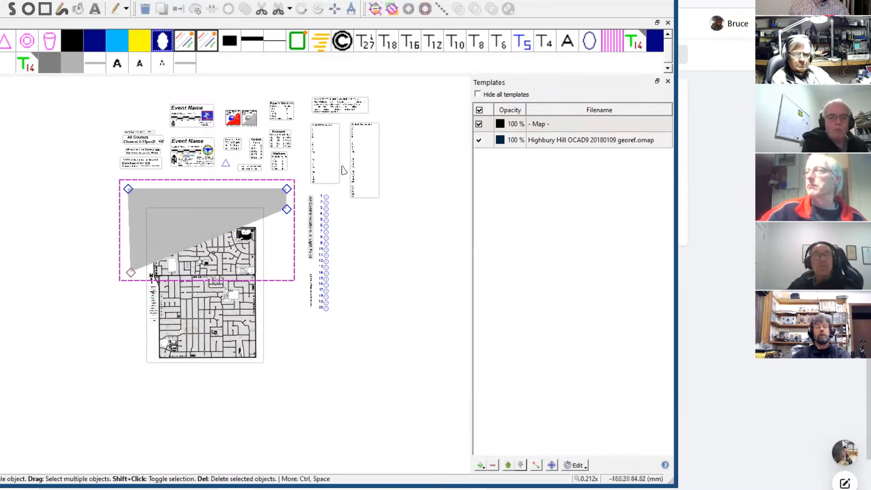
pyautogui.moveTo(287, 209); pyautogui.dragTo(285, 271)
pyautogui.moveTo(130, 273); pyautogui.dragTo(131, 272)
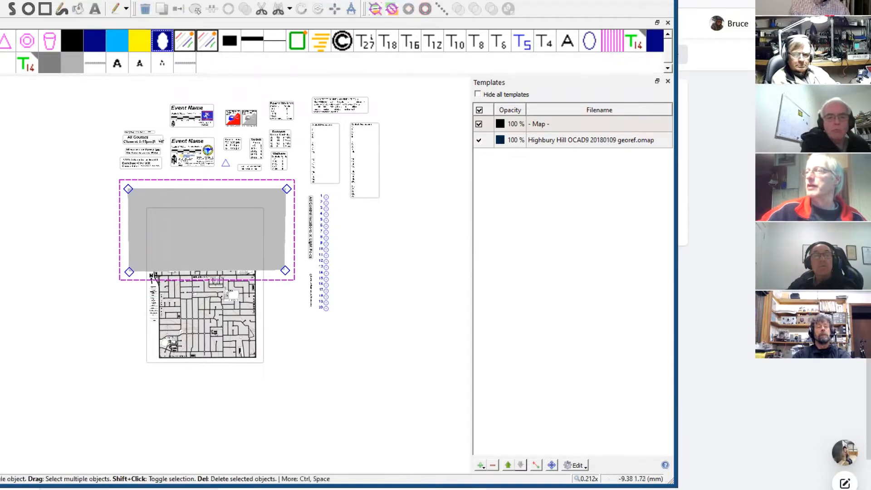
pyautogui.press('Delete')
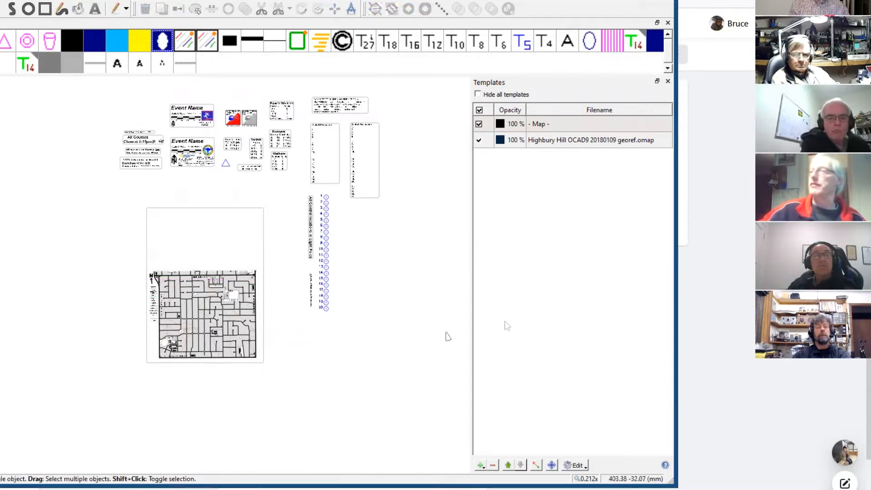
# Shift the Highbury Hill template slightly down and left within the page frame
pyautogui.click(551, 465)
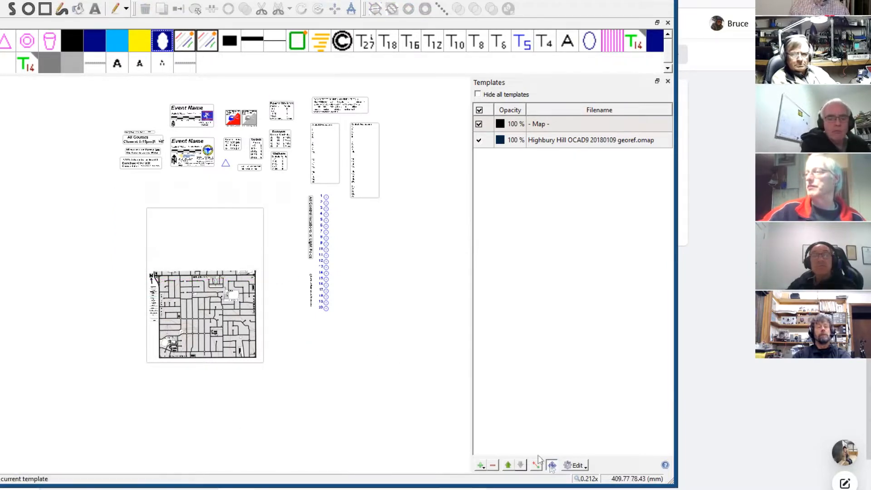
pyautogui.moveTo(204, 326)
pyautogui.mouseDown()
pyautogui.moveTo(162, 313)
pyautogui.moveTo(204, 322)
pyautogui.moveTo(202, 330)
pyautogui.mouseUp()
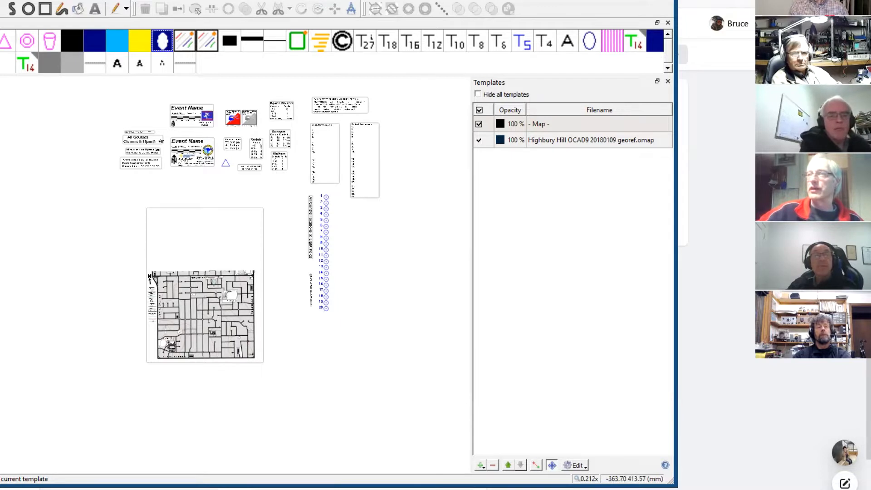
# Raise the upper mask's lower-left corner, and undo all reshaping of that mask
pyautogui.click(190, 249)
pyautogui.moveTo(129, 275); pyautogui.dragTo(132, 219)
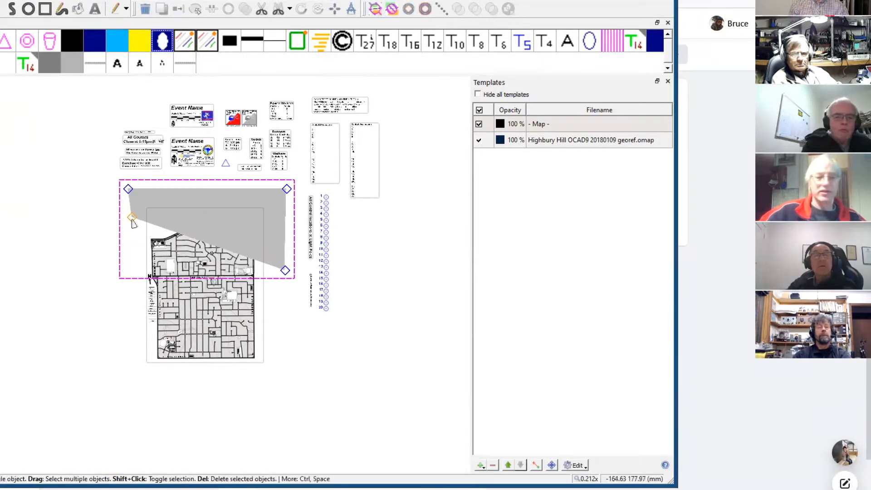
pyautogui.hotkey('ctrl', 'z')
pyautogui.hotkey('ctrl', 'z')
pyautogui.hotkey('ctrl', 'z')
pyautogui.hotkey('ctrl', 'z')
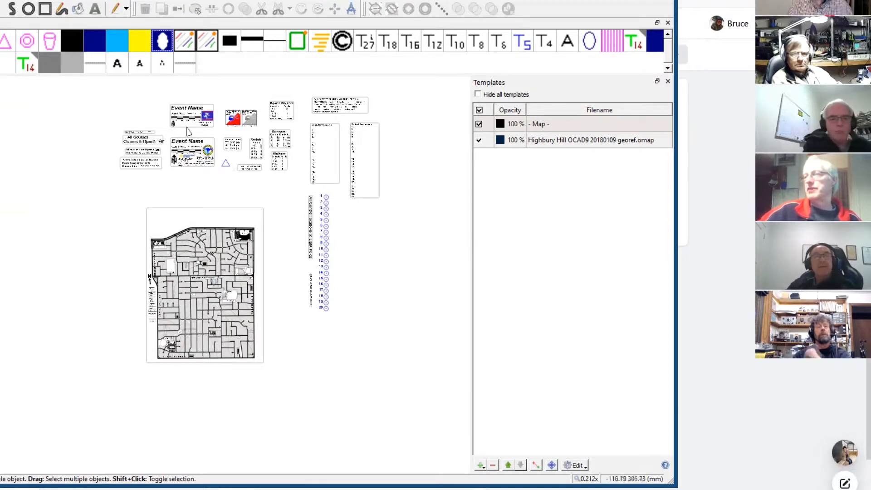
# Move the Event Name block with the Radio Sport Australia logo into the upper-left corner of the page frame
pyautogui.moveTo(162, 94); pyautogui.dragTo(220, 134)
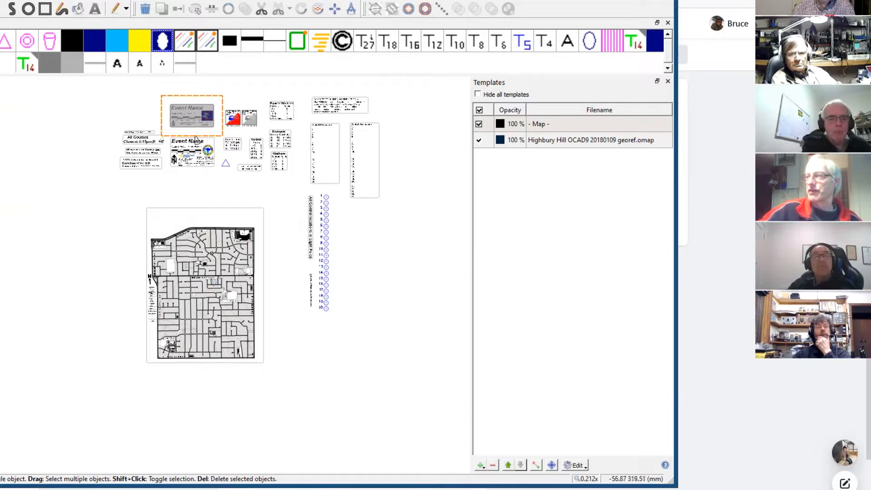
pyautogui.moveTo(195, 138); pyautogui.dragTo(178, 249)
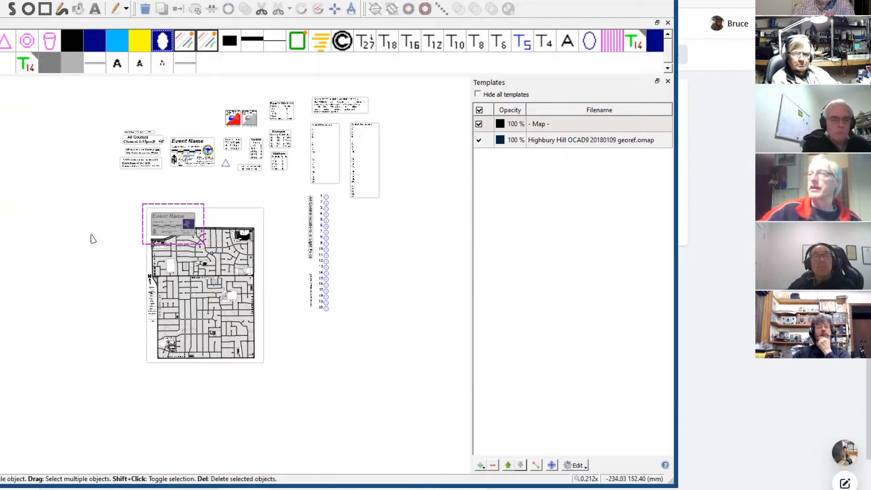
pyautogui.click(172, 219)
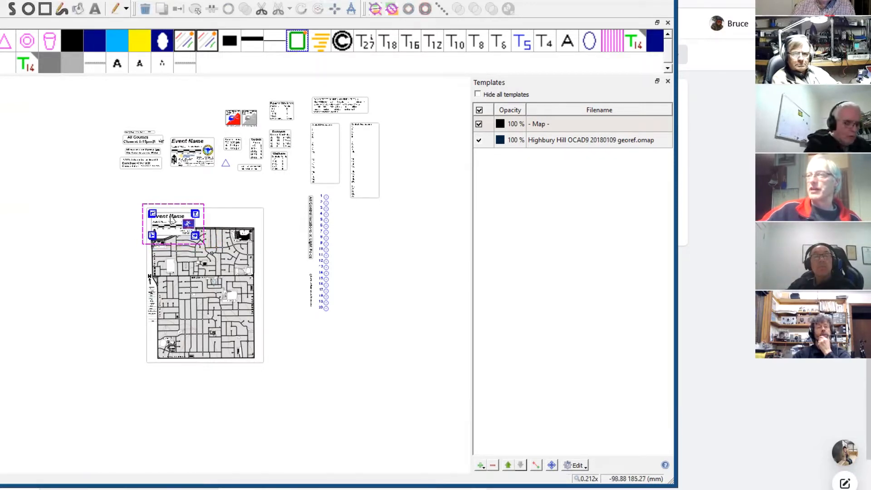
pyautogui.click(173, 219)
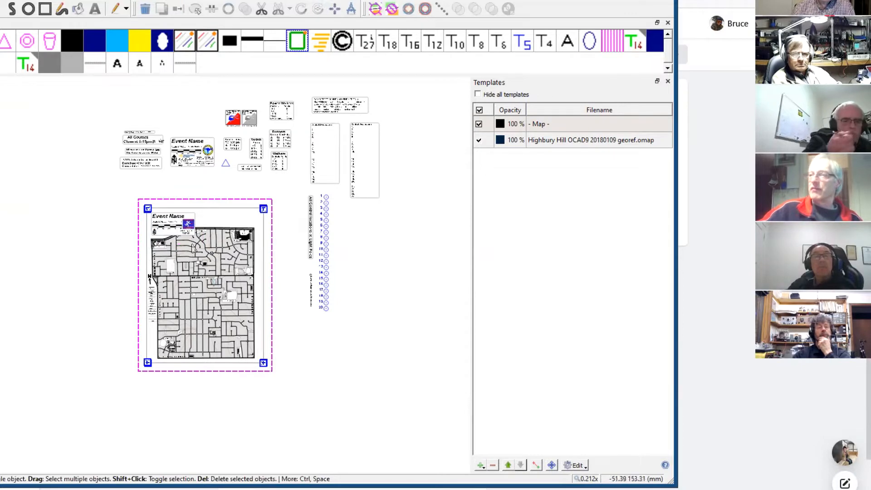
pyautogui.click(226, 271)
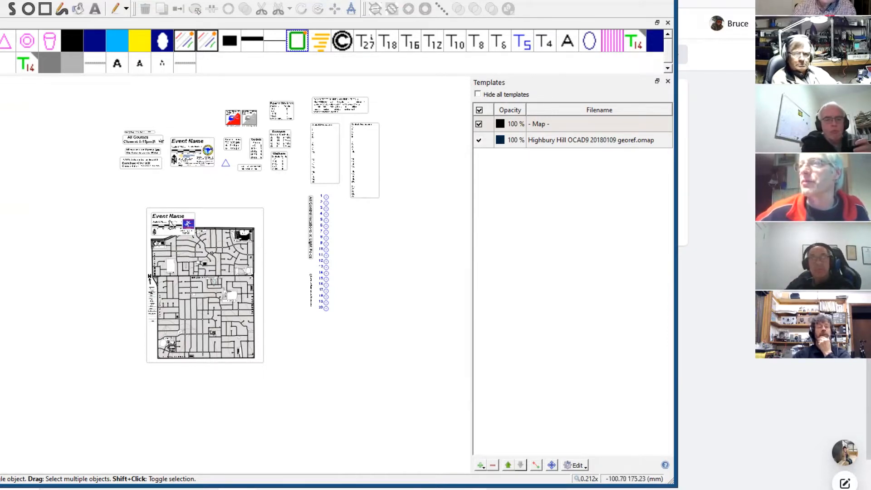
# Replace the Event Name title in the placed block with the organiser's first name in the possessive, followed by Event
pyautogui.scroll(7, 170, 219)
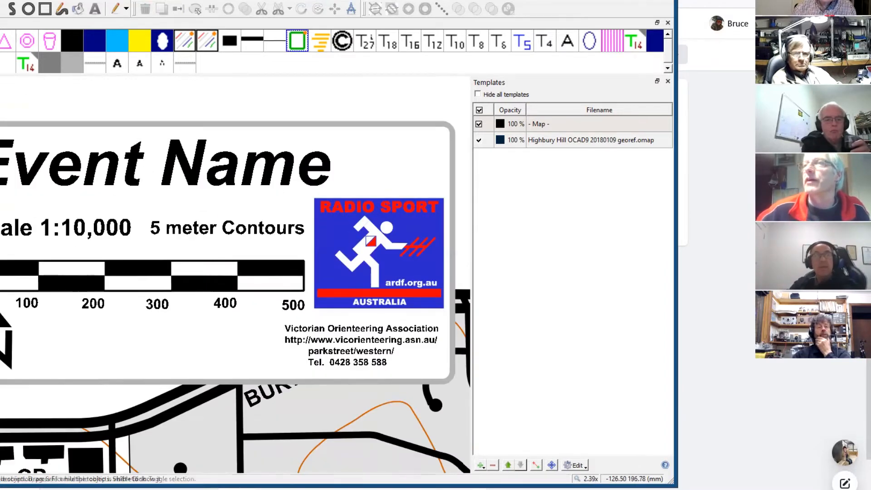
pyautogui.click(123, 173)
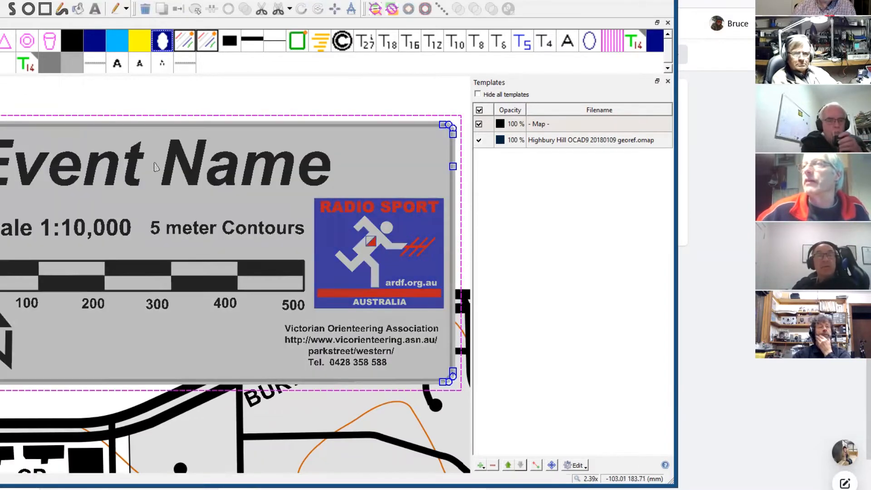
pyautogui.click(157, 168)
pyautogui.doubleClick(247, 161)
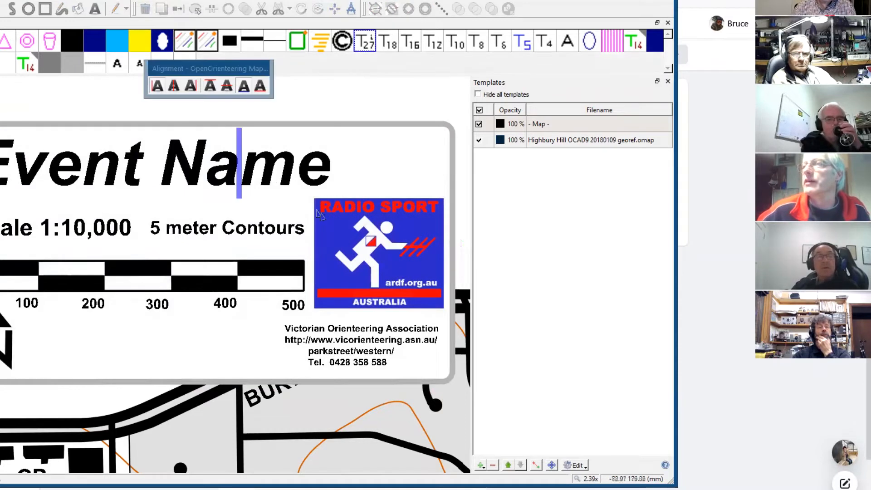
pyautogui.press('Right')
pyautogui.press('Right')
pyautogui.press('BackSpace')
pyautogui.press('BackSpace')
pyautogui.press('BackSpace')
pyautogui.press('BackSpace')
pyautogui.press('BackSpace')
pyautogui.press('BackSpace')
pyautogui.press('BackSpace')
pyautogui.press('BackSpace')
pyautogui.press('BackSpace')
pyautogui.press('BackSpace')
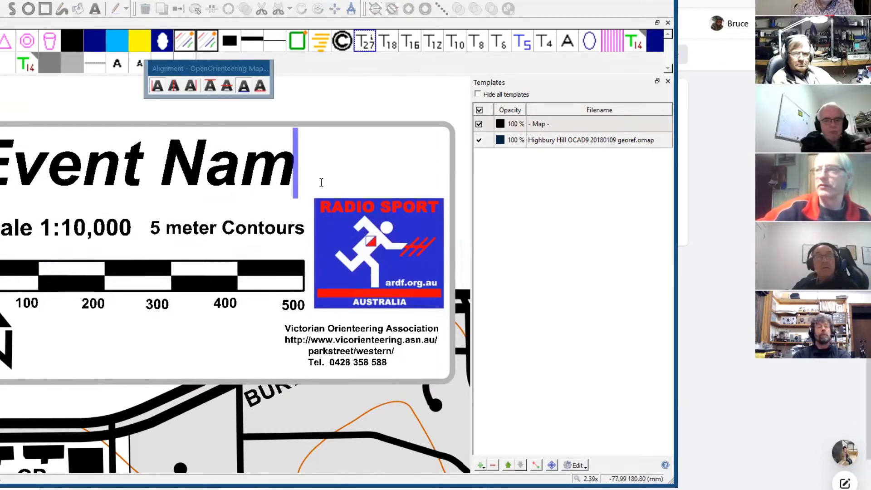
pyautogui.write('Bruc')
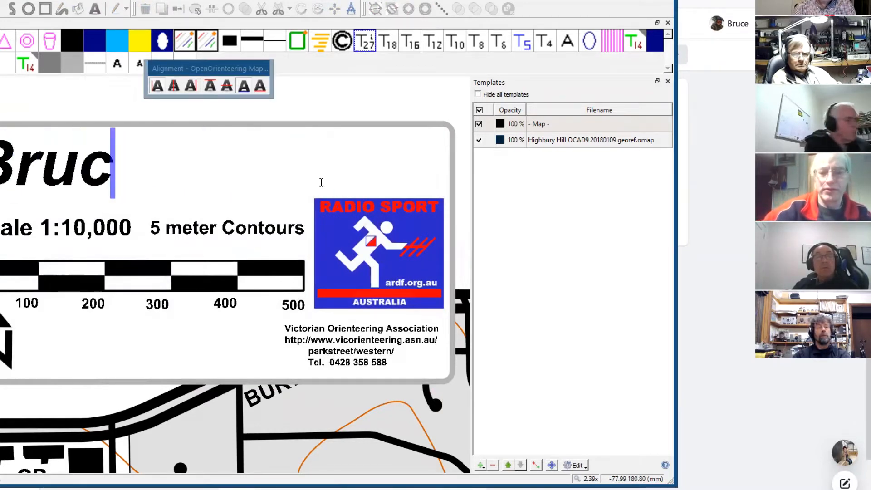
pyautogui.write('es Event')
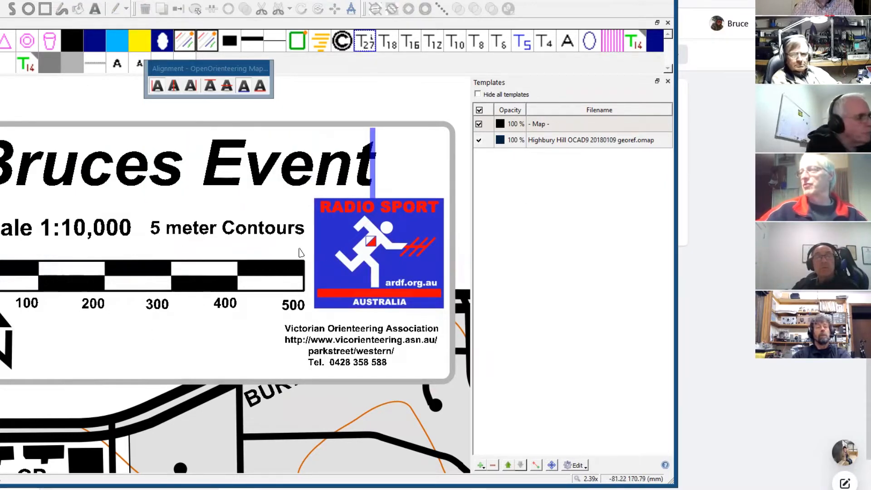
pyautogui.scroll(-4, 299, 252)
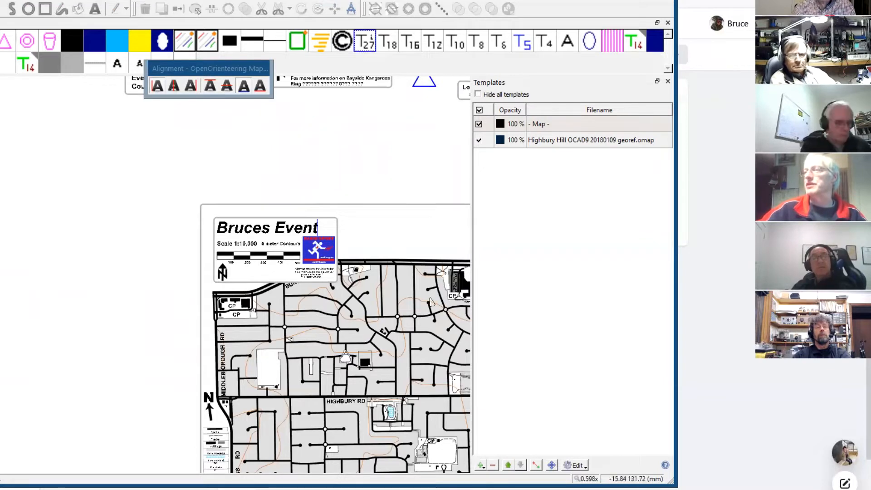
pyautogui.click(153, 1)
# Move the Runners course controls block onto the page, just beside the event title block
pyautogui.moveTo(297, 278); pyautogui.dragTo(127, 156)
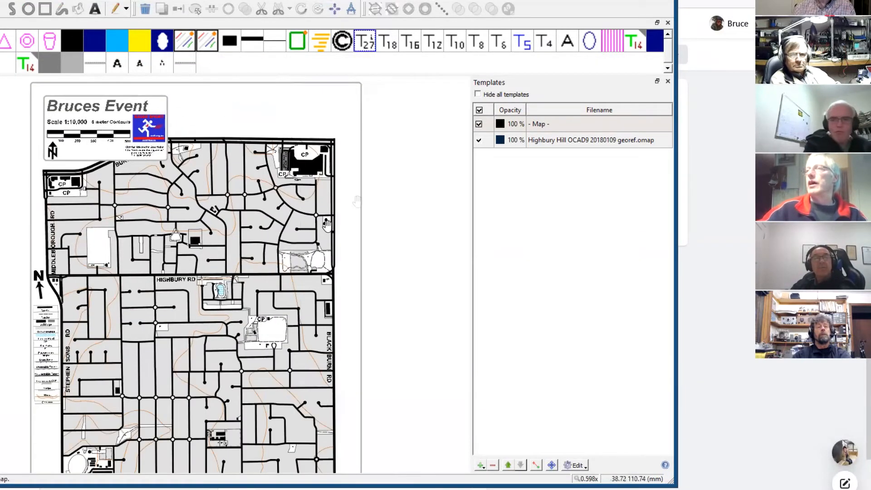
pyautogui.scroll(-1, 415, 190)
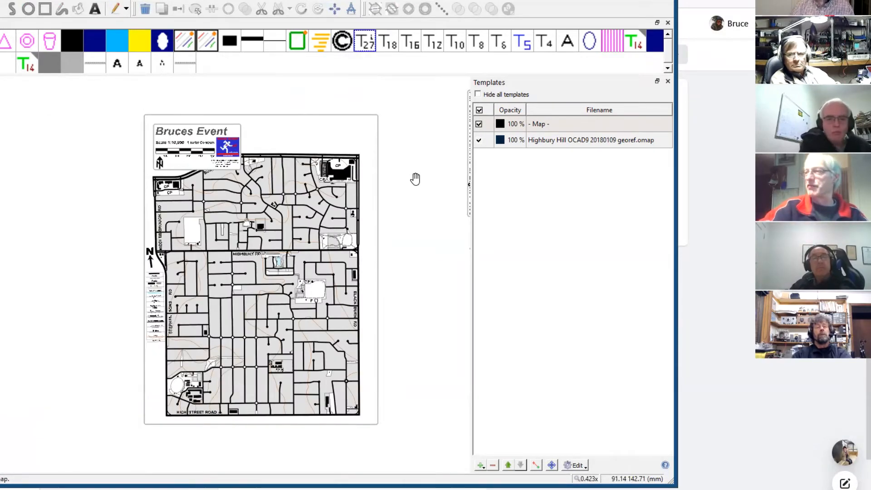
pyautogui.scroll(3, 415, 178)
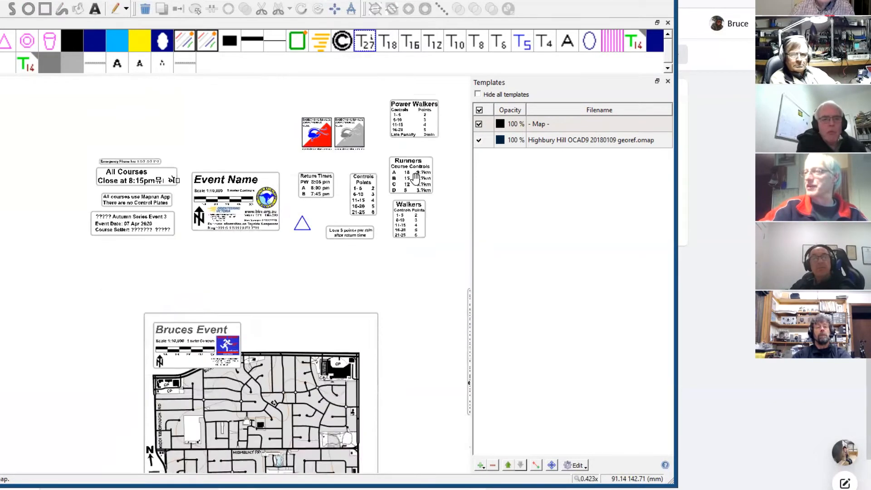
pyautogui.scroll(2, 415, 178)
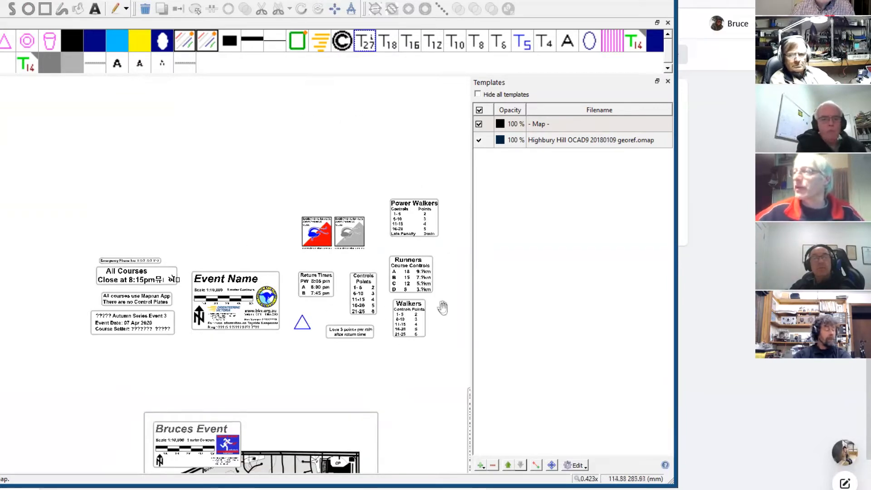
pyautogui.press('e')
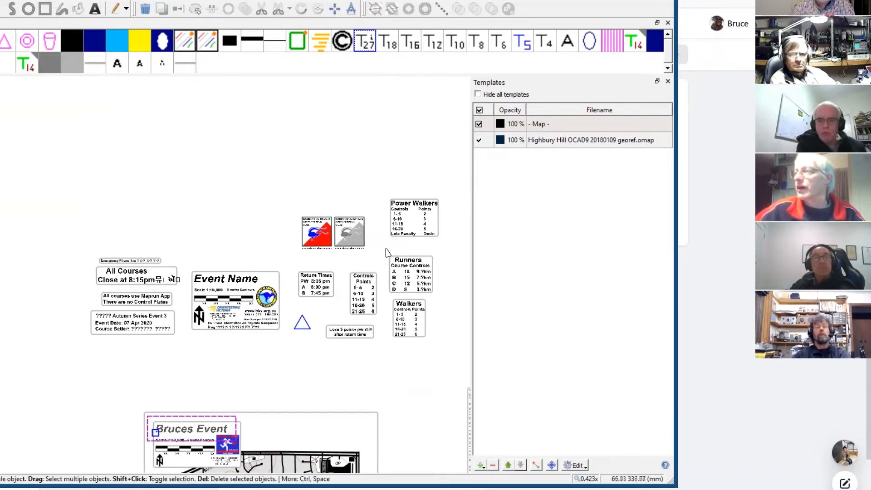
pyautogui.moveTo(411, 269); pyautogui.dragTo(444, 302)
pyautogui.moveTo(411, 251); pyautogui.dragTo(278, 421)
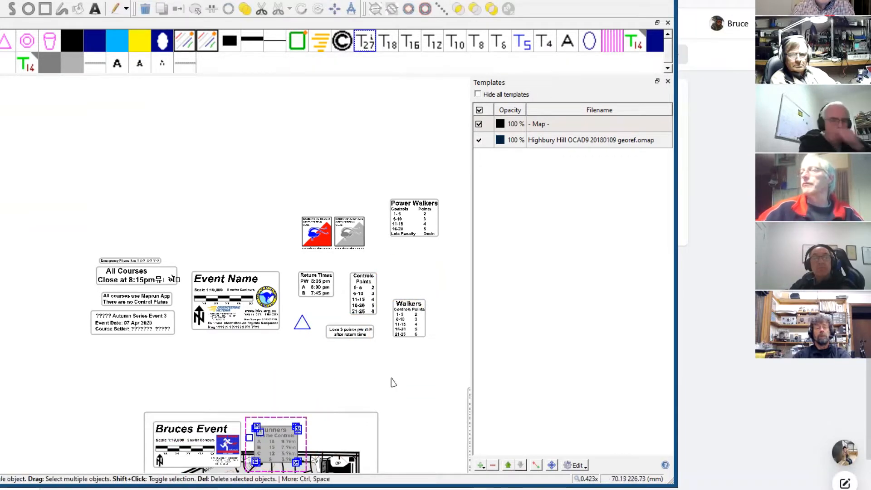
pyautogui.click(390, 381)
pyautogui.press('Delete')
# Move the Power Walkers controls and points block onto the page, to the right of the Runners block
pyautogui.moveTo(389, 187); pyautogui.dragTo(341, 470)
pyautogui.click(431, 384)
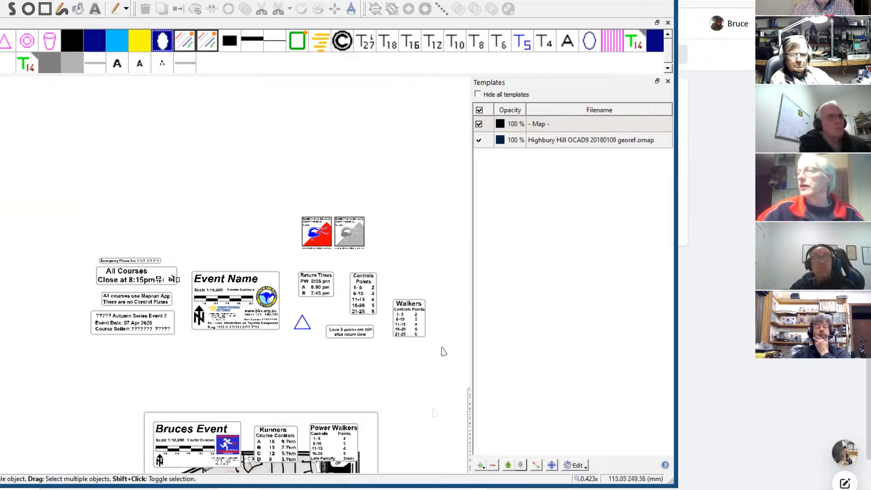
# Move the Summer Anytime Series notice block from beside the template onto the map page, just below the event title block
pyautogui.hscroll(5, 300, 446)
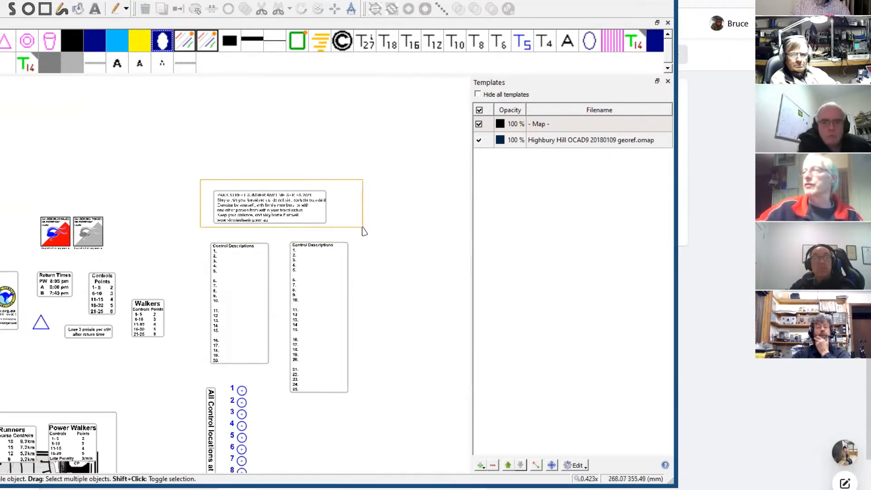
pyautogui.click(364, 236)
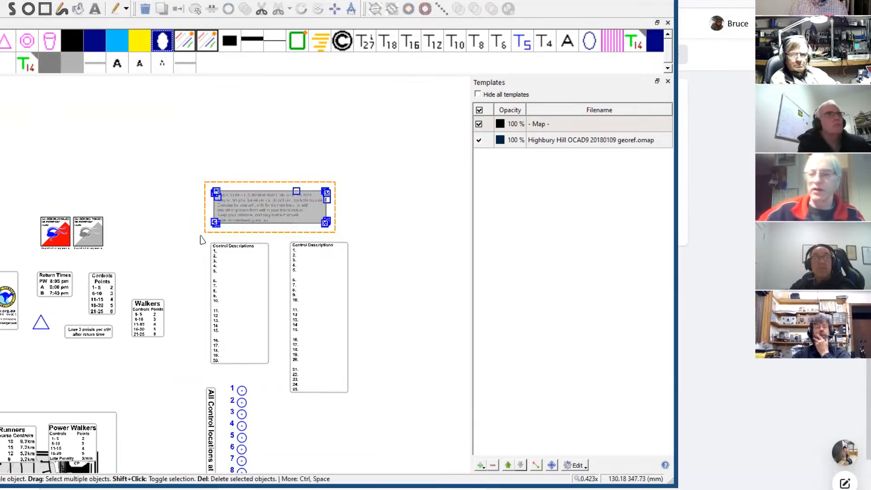
pyautogui.moveTo(268, 232); pyautogui.dragTo(187, 372)
pyautogui.scroll(-5, 186, 372)
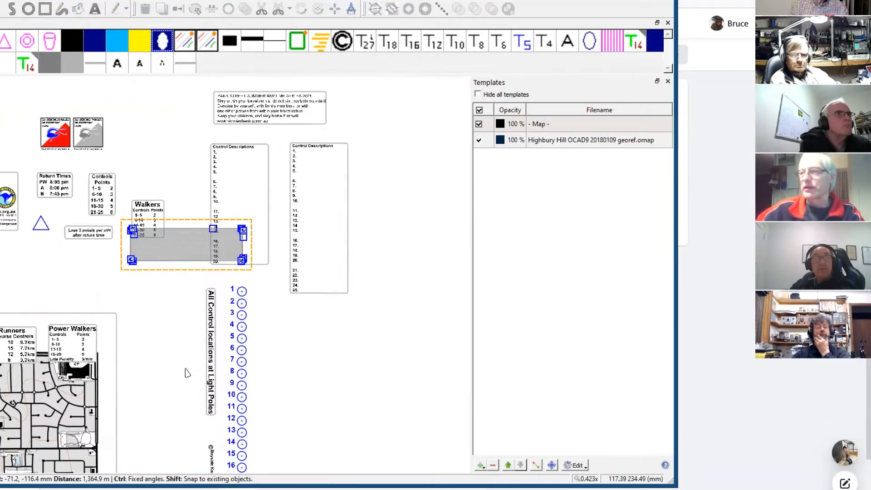
pyautogui.hscroll(-5, 186, 372)
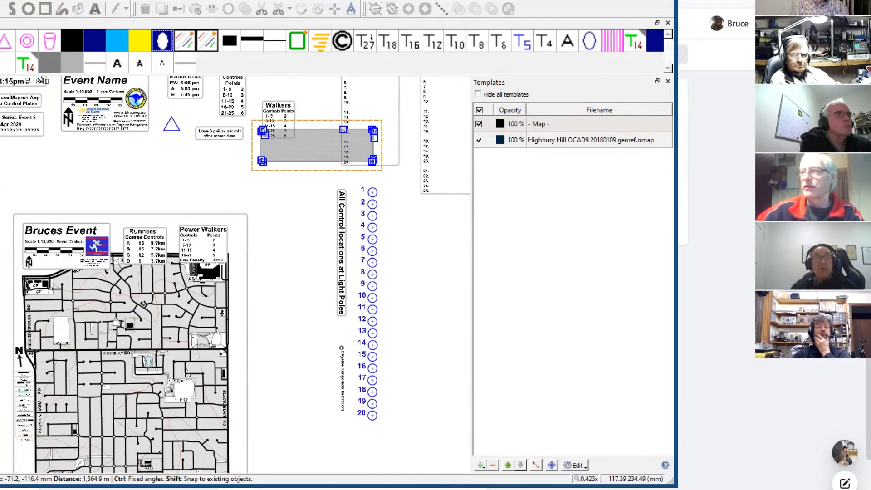
pyautogui.moveTo(187, 372); pyautogui.dragTo(205, 328)
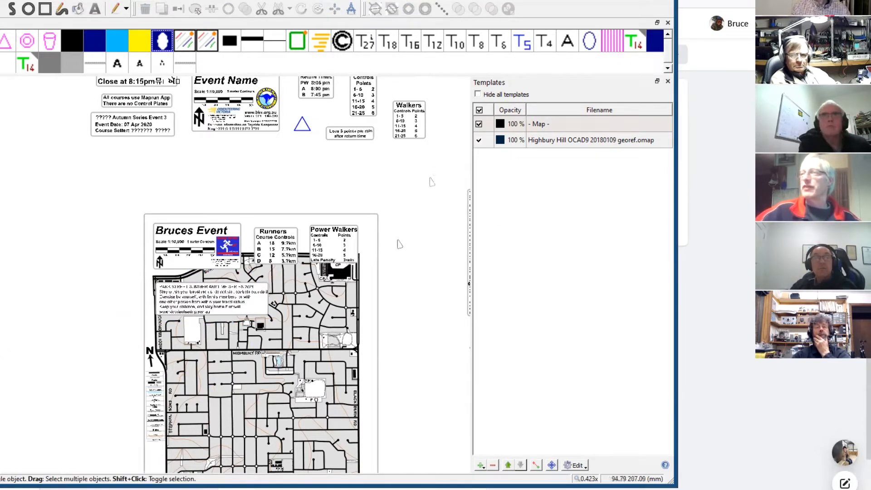
# Move the blue start triangle onto the map, beside the car park of the large open area below Highbury Road
pyautogui.click(301, 126)
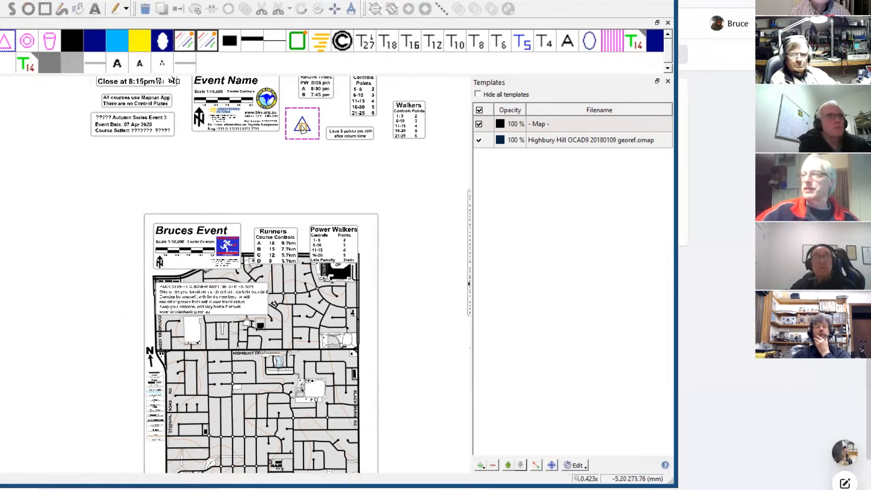
pyautogui.moveTo(304, 128); pyautogui.dragTo(307, 380)
pyautogui.click(445, 334)
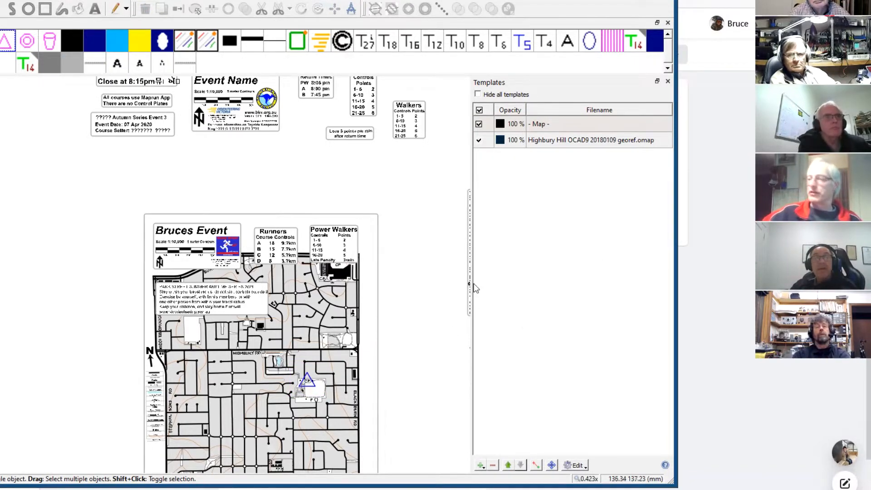
# Review the page layout and the unused blocks around it, including the Control Descriptions lists and the numbered control circles
pyautogui.scroll(-3, 475, 287)
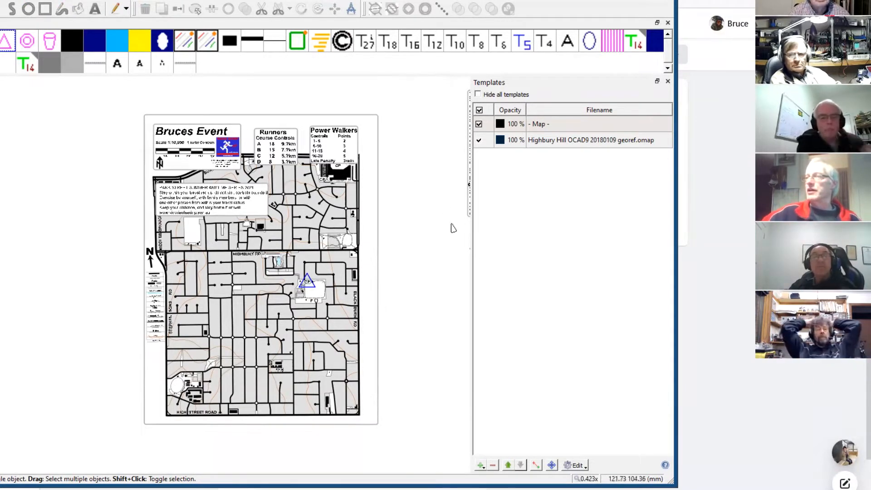
pyautogui.scroll(6, 451, 225)
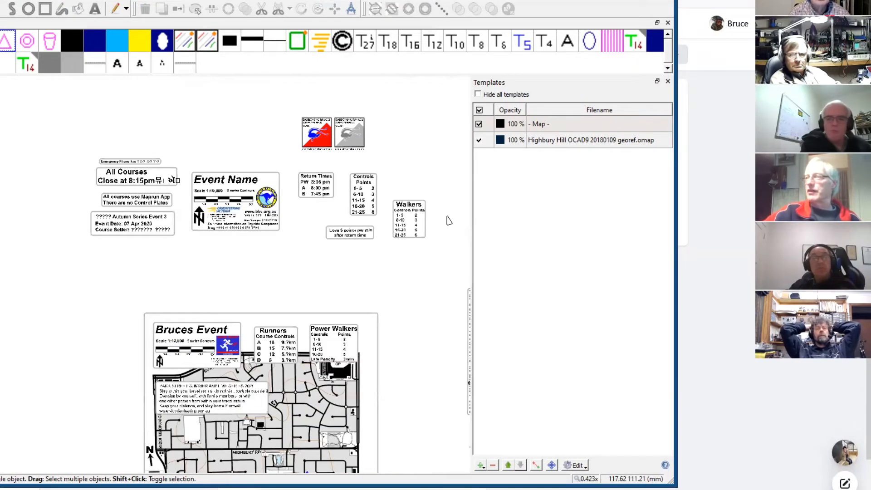
pyautogui.hscroll(8, 449, 221)
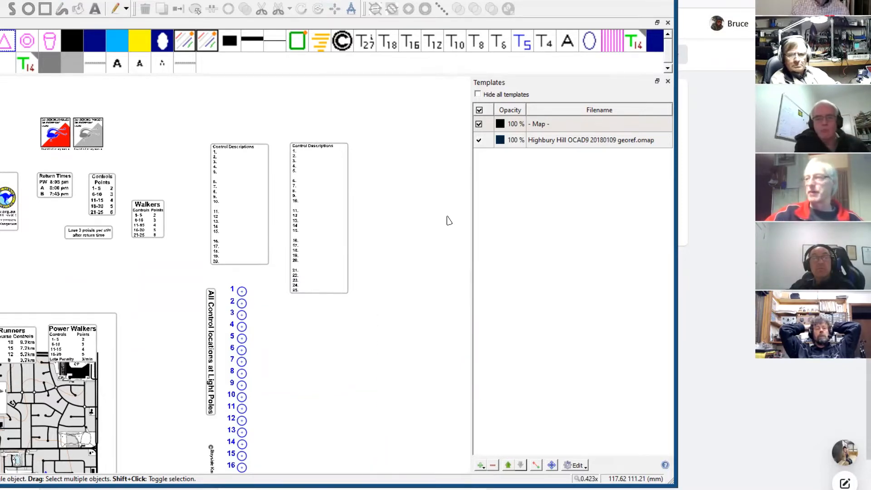
pyautogui.hscroll(-4, 449, 221)
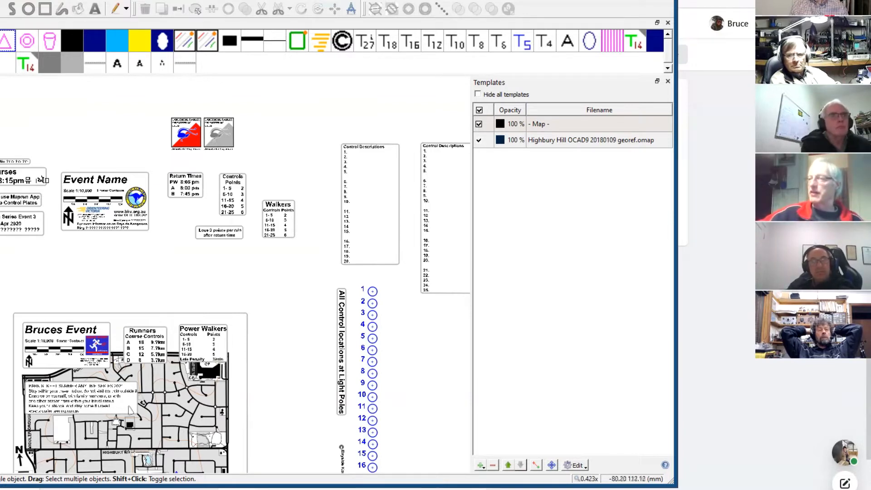
pyautogui.scroll(-1, 280, 360)
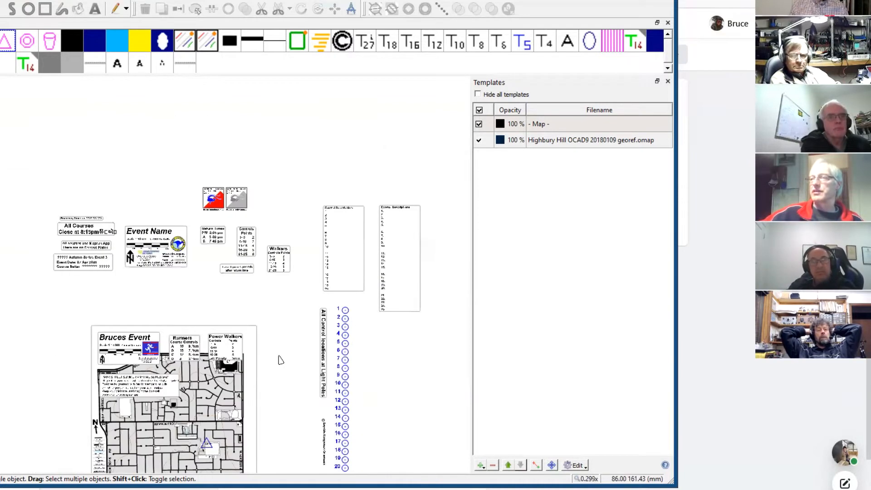
pyautogui.scroll(-5, 280, 360)
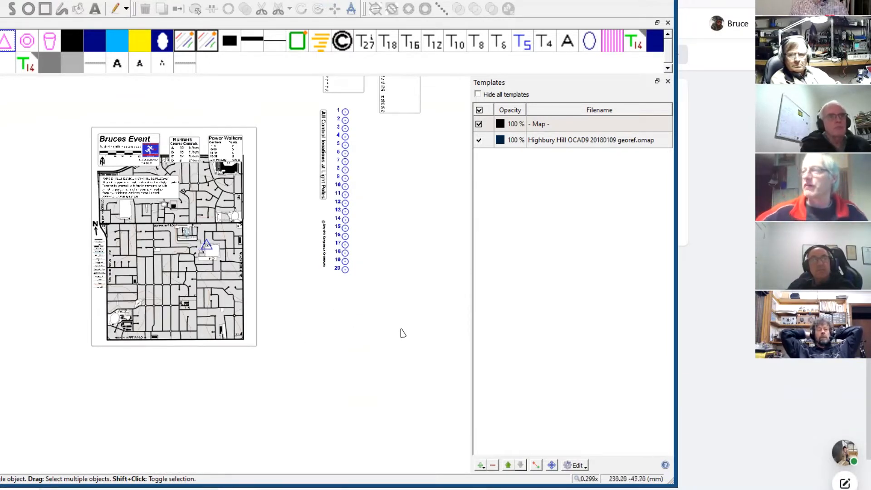
pyautogui.scroll(3, 402, 333)
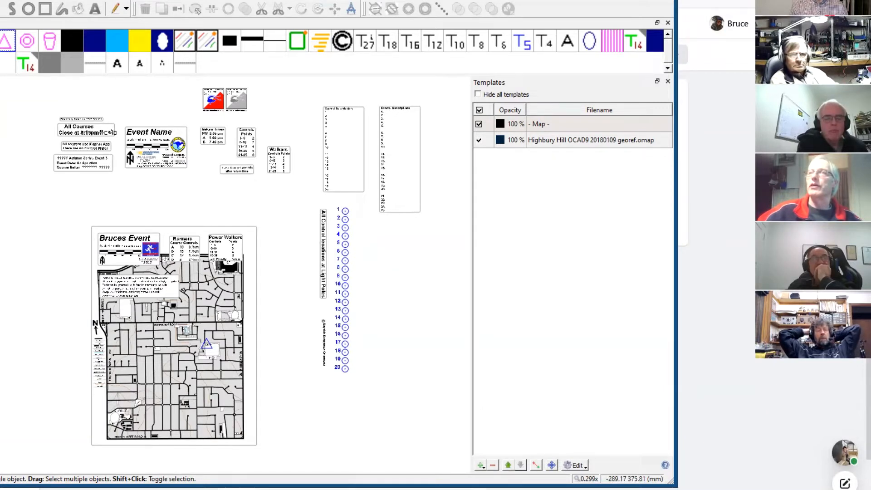
# Save the map in OpenOrienteering Mapper format as TodaysEventBlank.omap, in the folder containing the Highbury Hill base map
pyautogui.hotkey('alt', 'f')
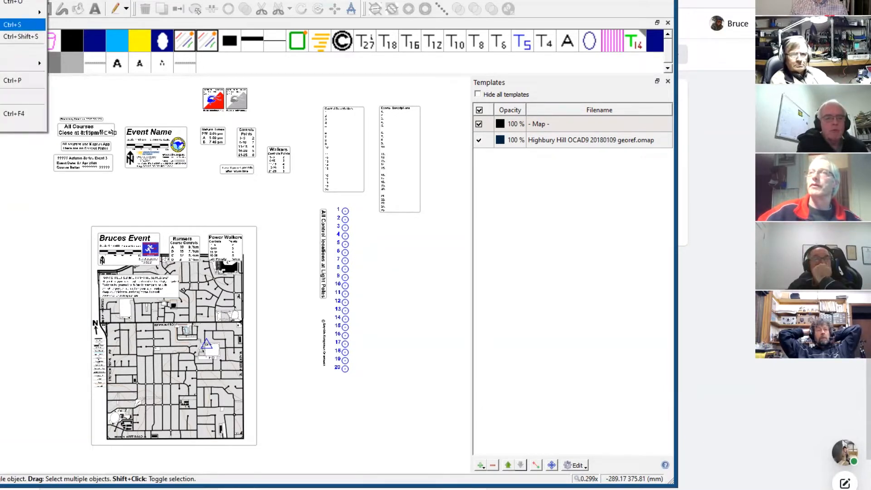
pyautogui.click(12, 24)
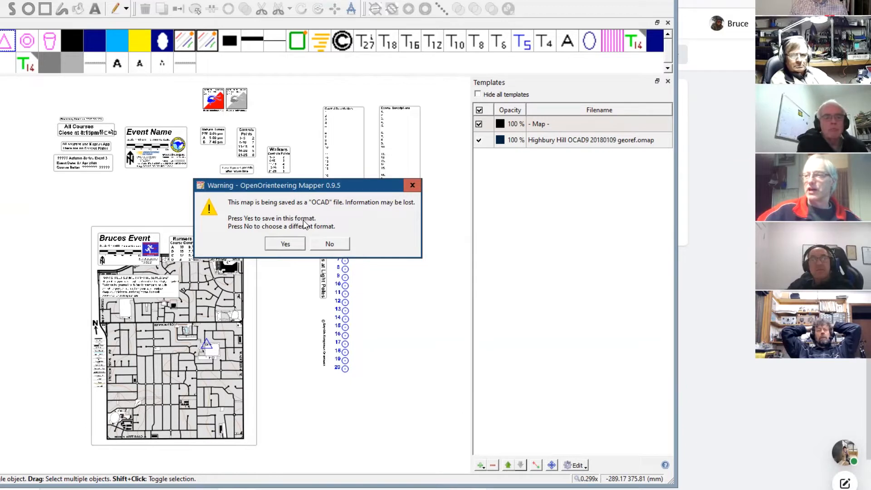
pyautogui.click(329, 243)
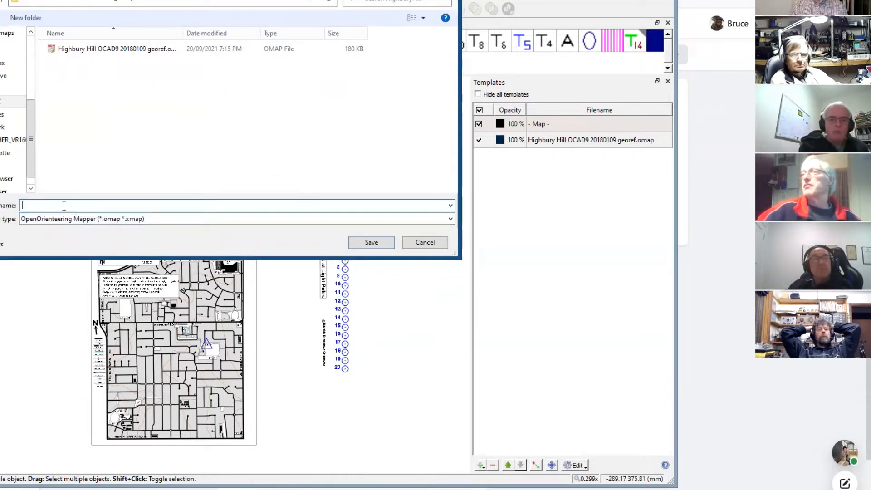
pyautogui.click(77, 50)
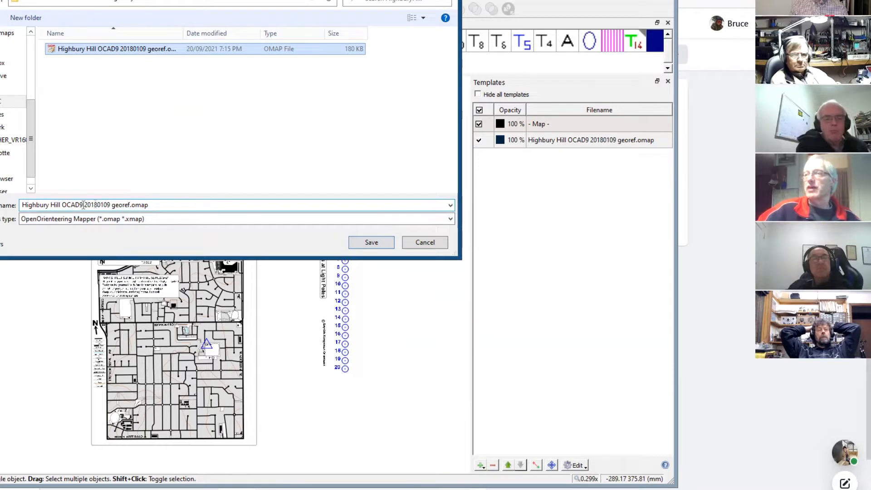
pyautogui.click(128, 205)
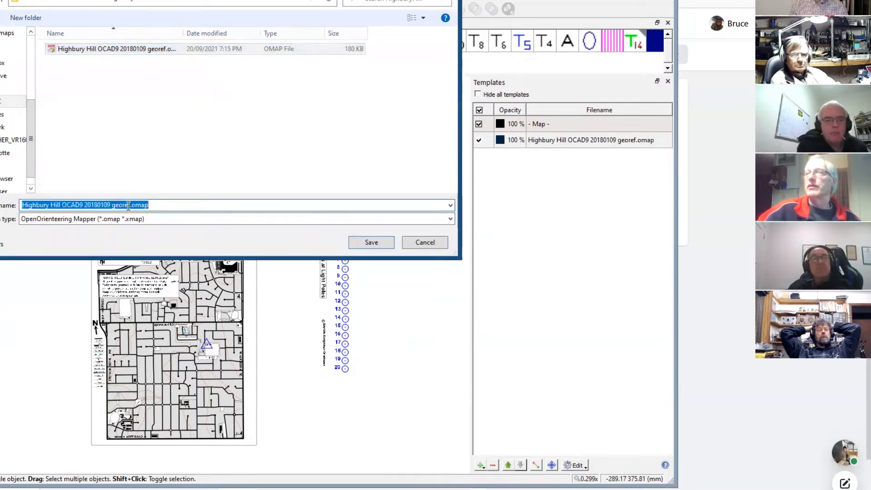
pyautogui.click(129, 205)
pyautogui.moveTo(131, 205); pyautogui.dragTo(19, 205)
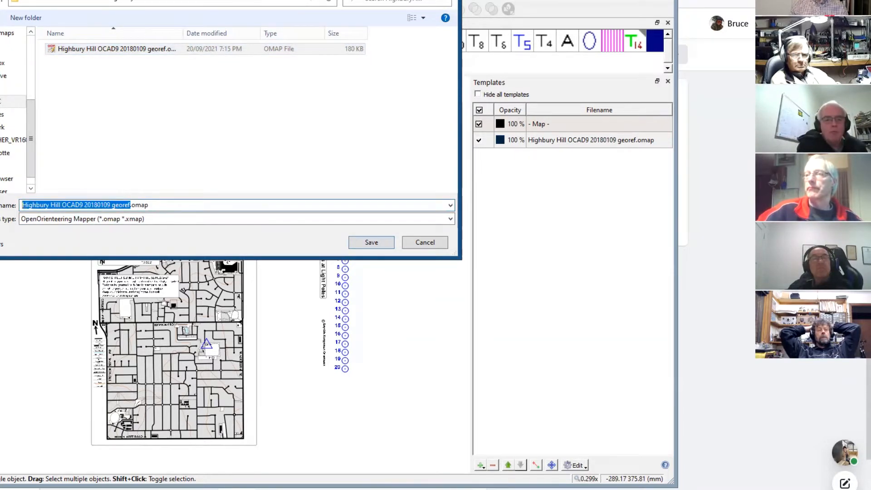
pyautogui.write('TodaysEventBlank')
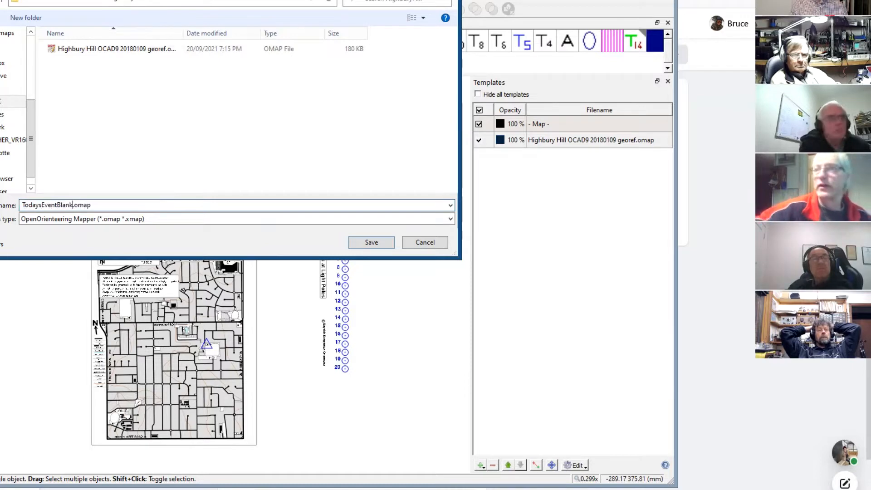
pyautogui.click(383, 242)
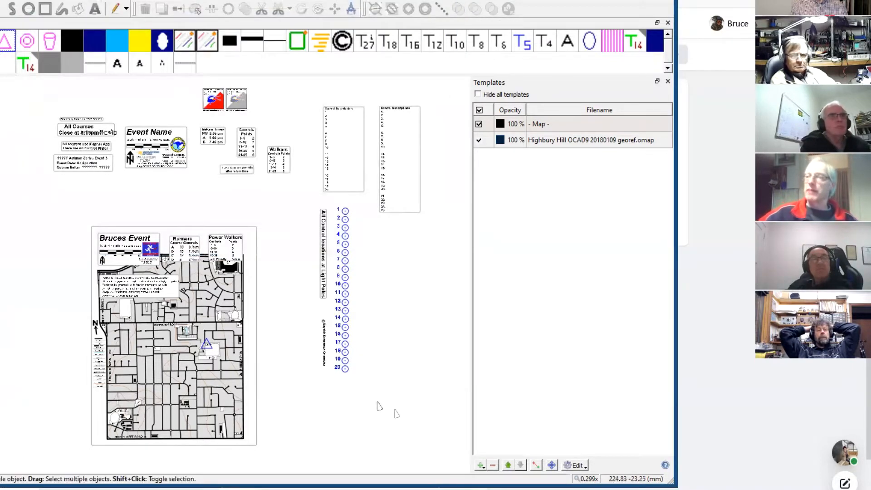
# Configure the PDF export to show templates and use a single-page map area positioned around the page frame, leaving without exporting
pyautogui.hotkey('alt', 'f')
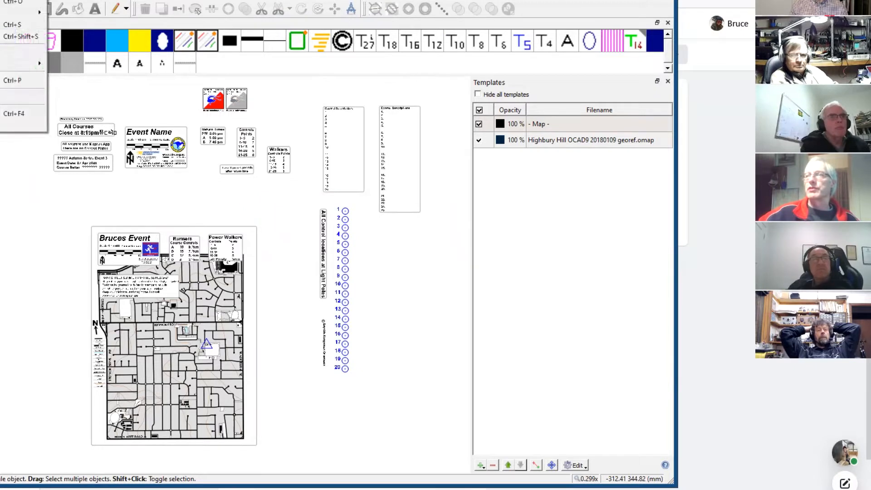
pyautogui.moveTo(27, 63)
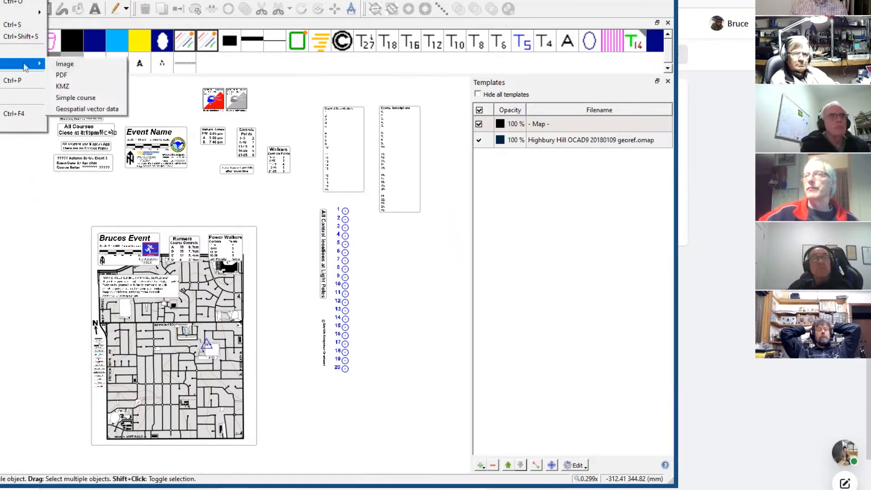
pyautogui.click(77, 76)
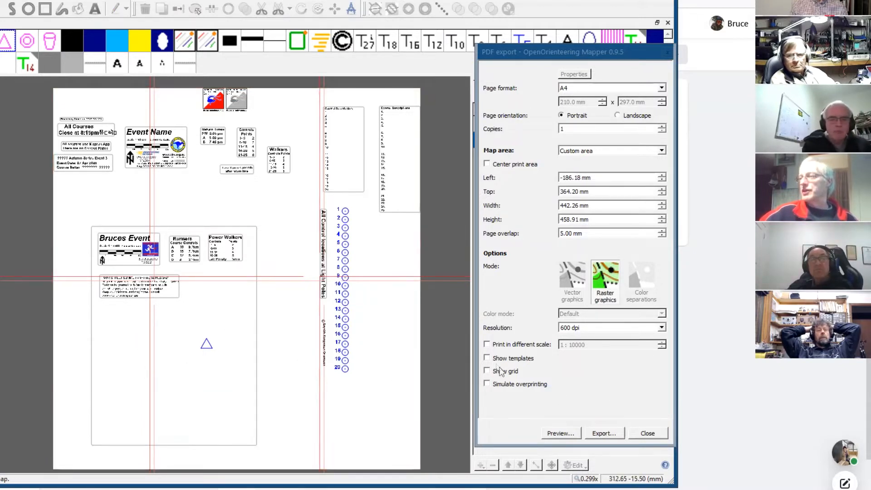
pyautogui.click(486, 358)
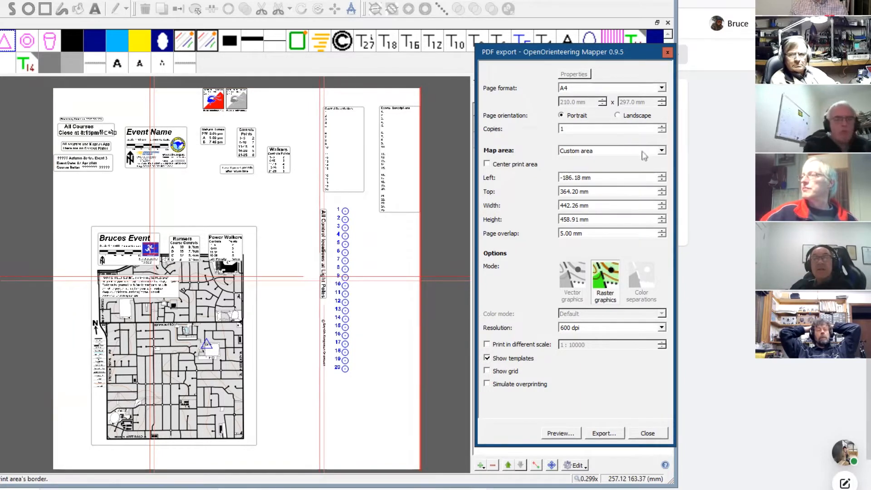
pyautogui.click(662, 152)
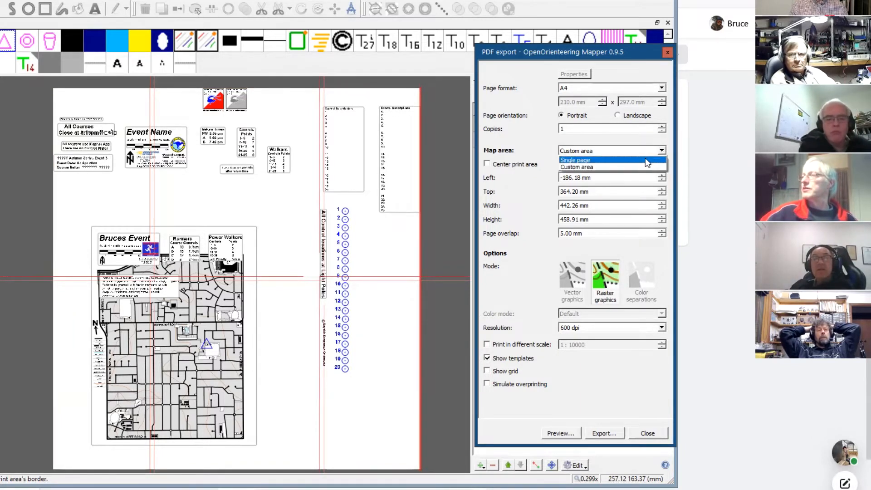
pyautogui.click(645, 158)
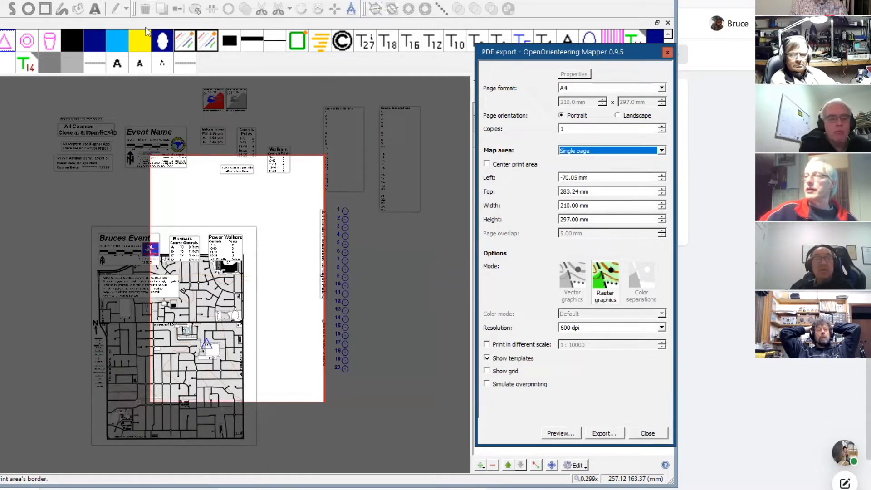
pyautogui.moveTo(249, 210); pyautogui.dragTo(186, 266)
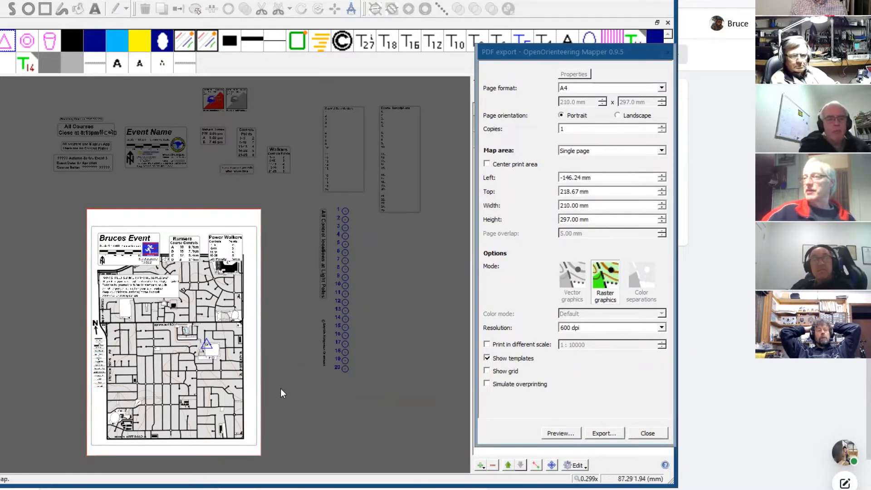
pyautogui.click(647, 433)
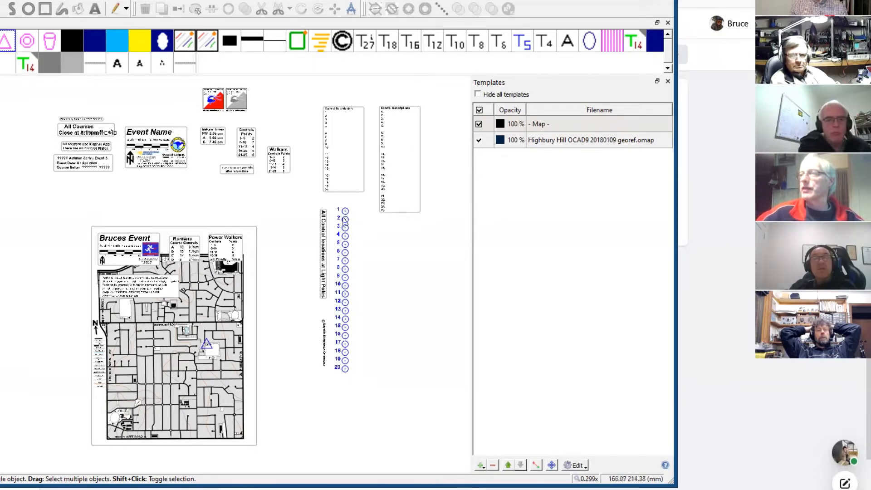
pyautogui.moveTo(332, 199); pyautogui.dragTo(362, 219)
pyautogui.scroll(3, 358, 219)
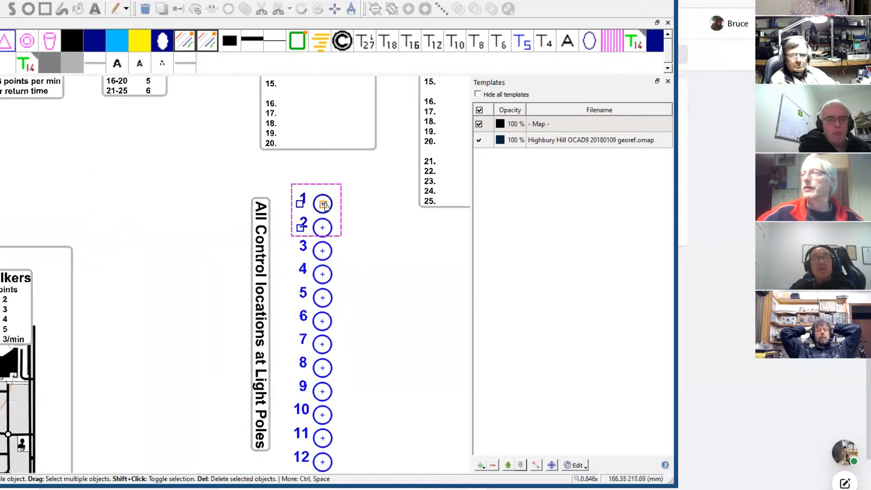
pyautogui.moveTo(322, 205); pyautogui.dragTo(343, 188)
pyautogui.hotkey('ctrl', 'z')
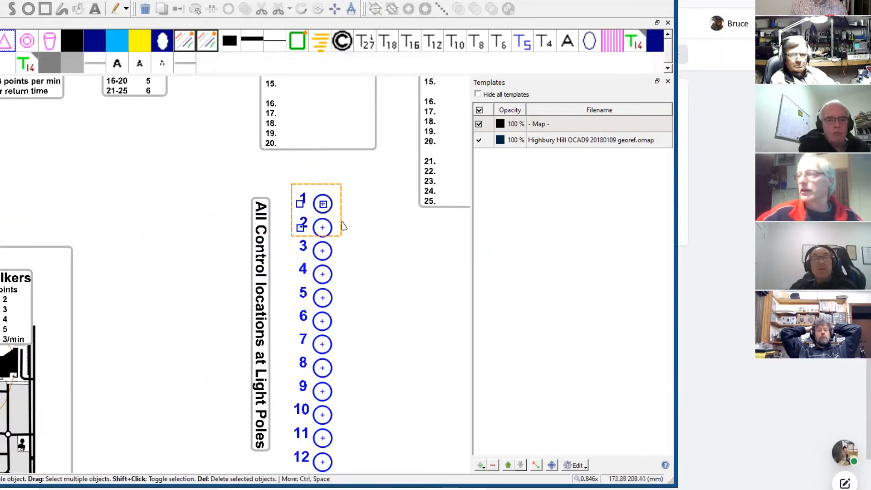
pyautogui.hotkey('ctrl', 'z')
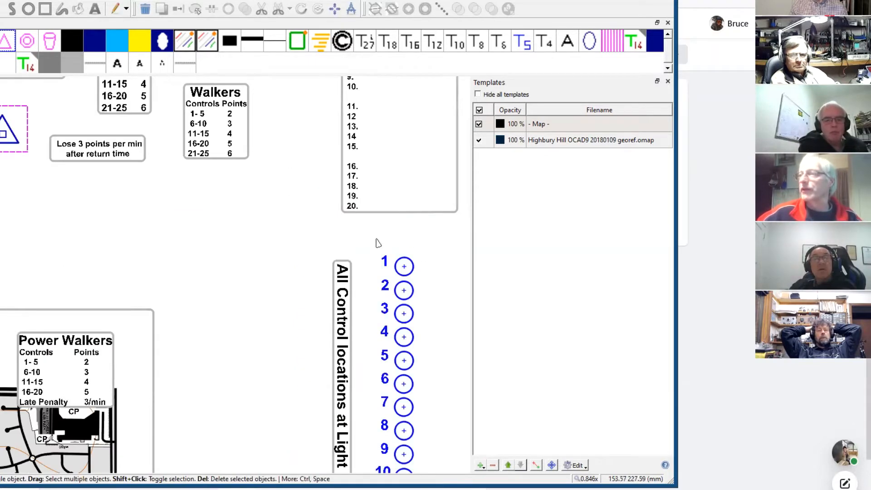
# Move numbered control 1 onto the map, at the road junction below Highbury Road, west of the large car park area
pyautogui.moveTo(405, 260); pyautogui.dragTo(420, 272)
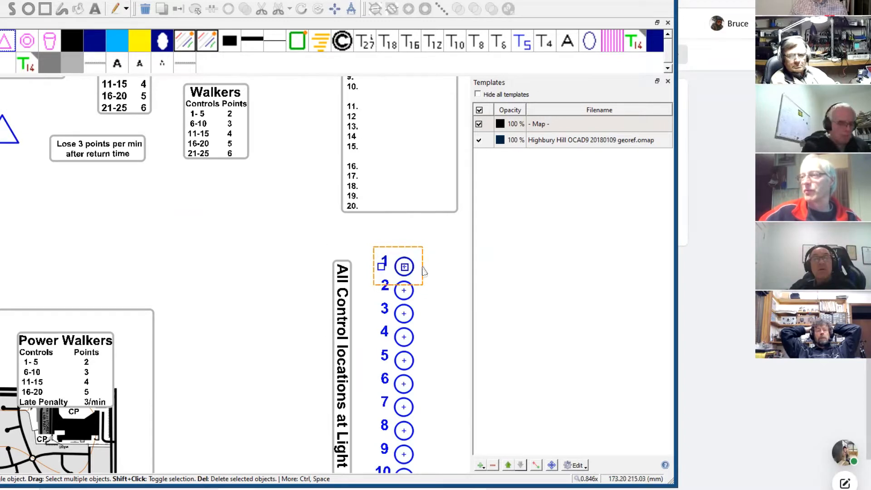
pyautogui.moveTo(403, 251); pyautogui.dragTo(155, 214)
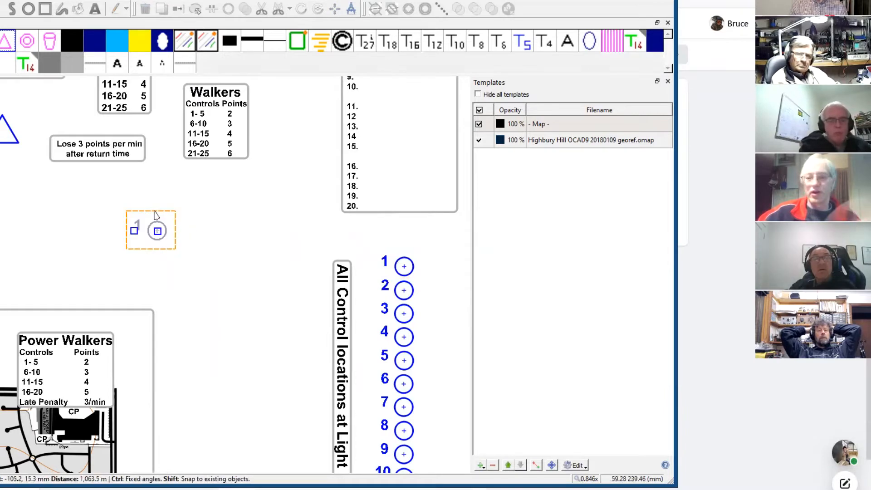
pyautogui.press('Left')
pyautogui.press('Left')
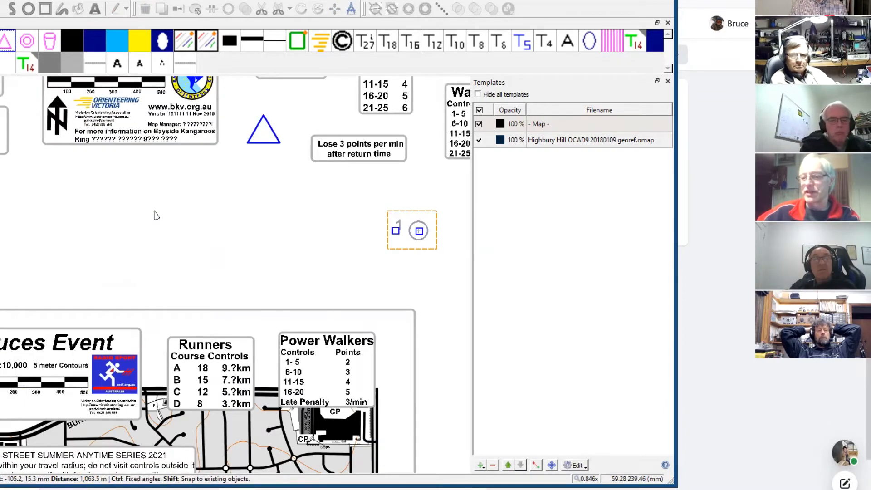
pyautogui.press('Down')
pyautogui.press('Down')
pyautogui.press('Left')
pyautogui.press('Left')
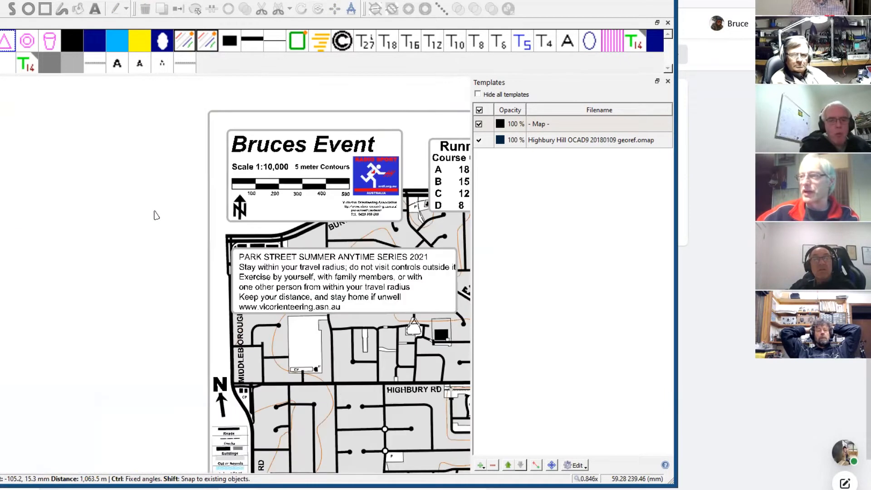
pyautogui.press('Right')
pyautogui.press('Right')
pyautogui.press('Down')
pyautogui.press('Down')
pyautogui.moveTo(229, 297); pyautogui.dragTo(196, 255)
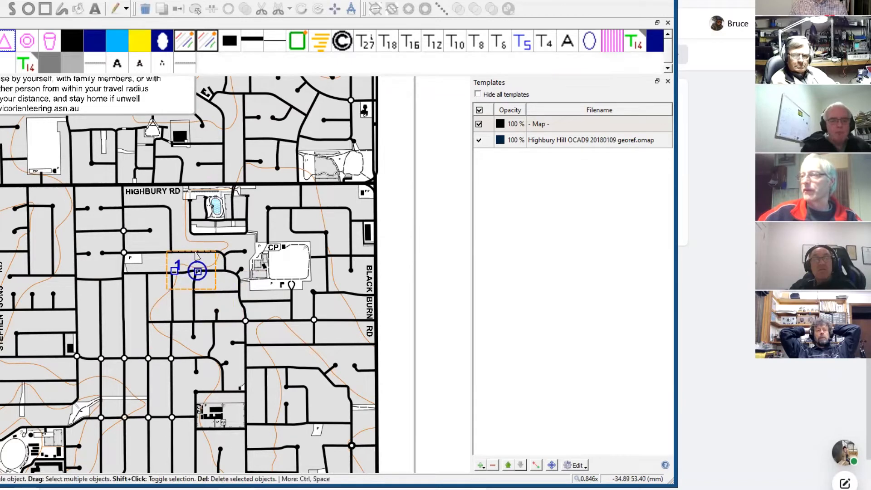
# Move numbered control 14 onto the map, at the T-junction southeast of the car park area, near Blackburn Road
pyautogui.press('Right')
pyautogui.press('Right')
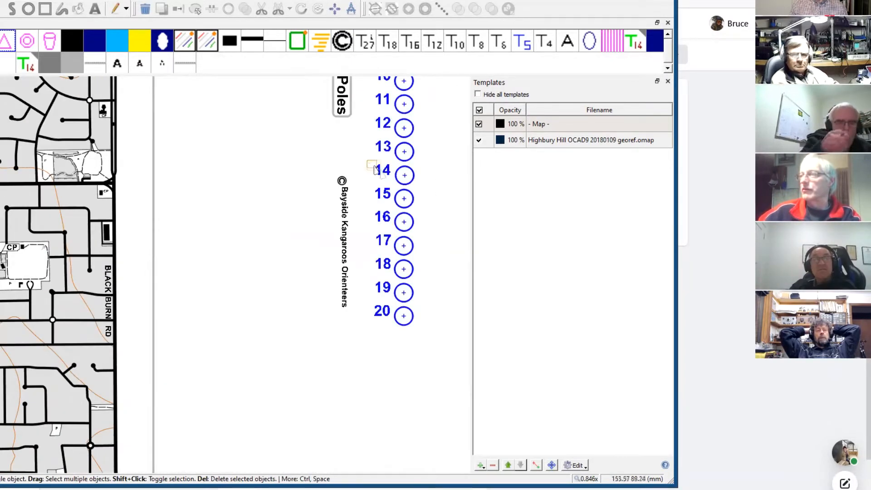
pyautogui.click(379, 172)
pyautogui.click(357, 171)
pyautogui.moveTo(362, 168); pyautogui.dragTo(428, 181)
pyautogui.moveTo(387, 160); pyautogui.dragTo(34, 327)
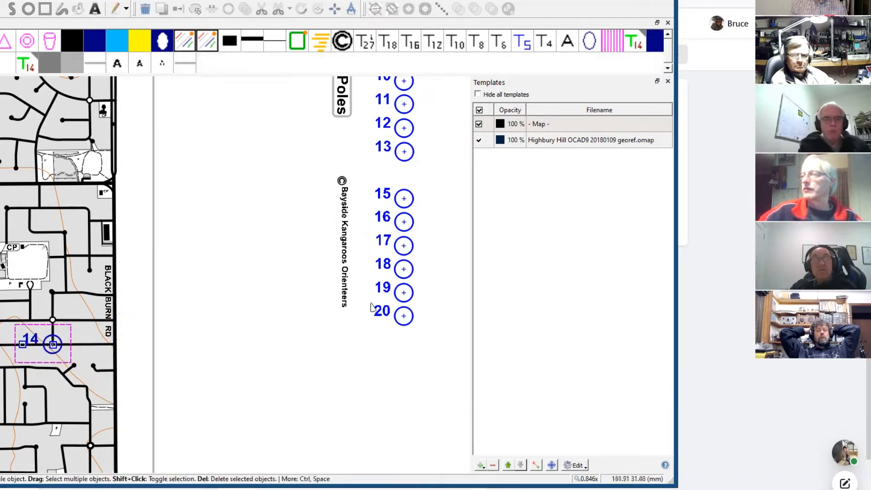
# Place control 20 at the T-junction just south of Highbury Road and control 15 on the short street beside Stephensons Road
pyautogui.moveTo(366, 313); pyautogui.dragTo(426, 335)
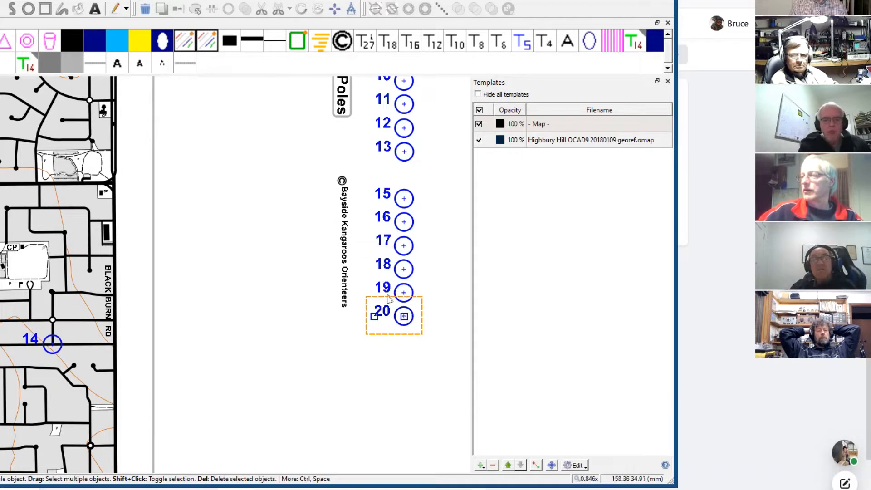
pyautogui.moveTo(383, 300); pyautogui.dragTo(21, 191)
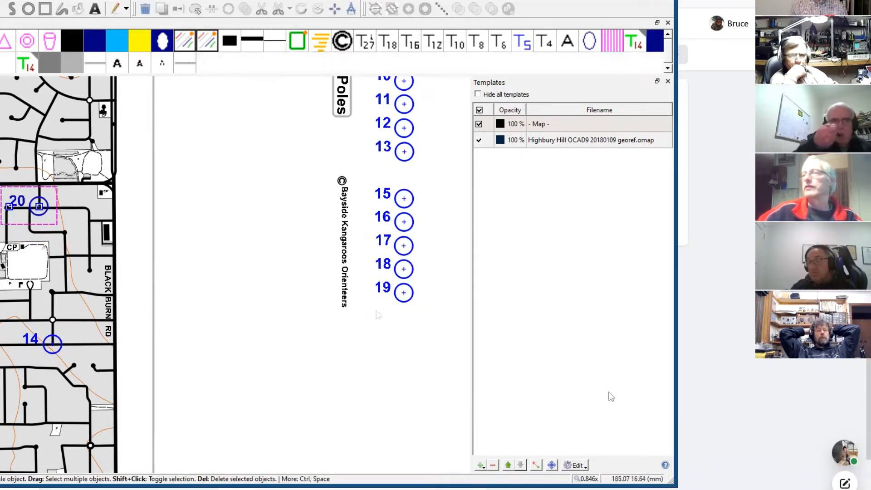
pyautogui.moveTo(372, 176); pyautogui.dragTo(419, 213)
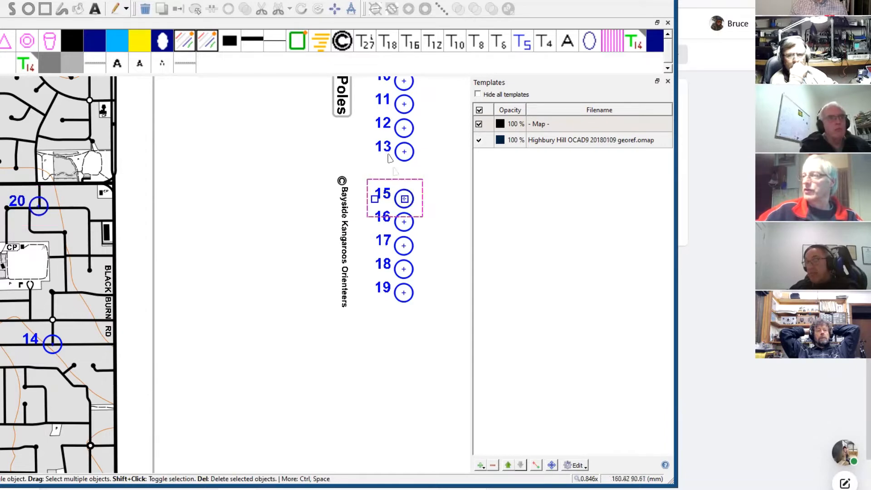
pyautogui.moveTo(405, 184); pyautogui.dragTo(168, 277)
pyautogui.press('Left')
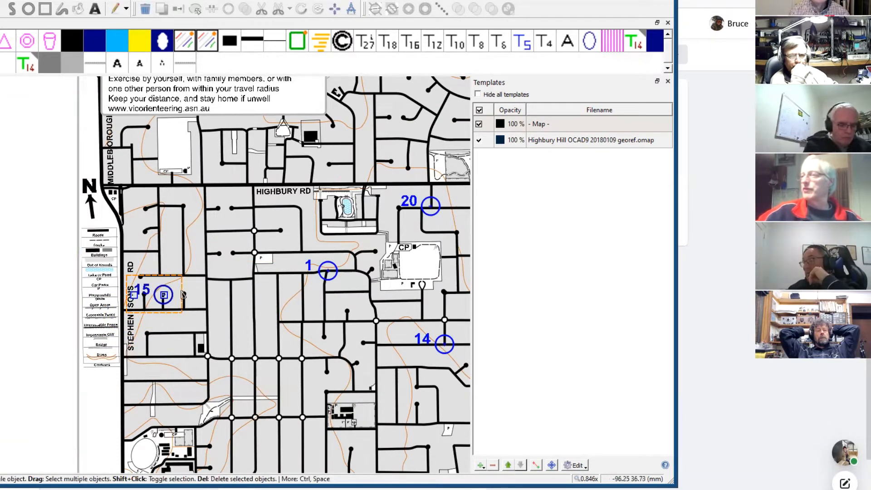
# Review the placed controls and the page layout from the header blocks down to High Street Road
pyautogui.press('Right')
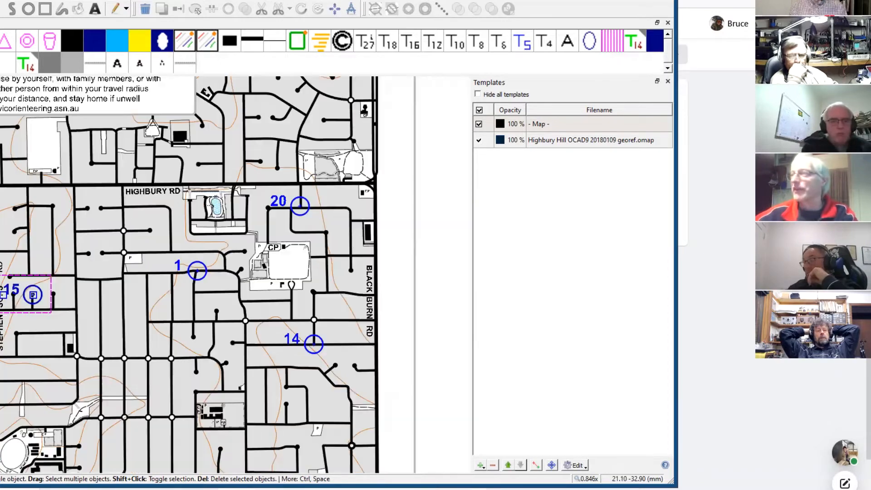
pyautogui.press('Up')
pyautogui.press('Up')
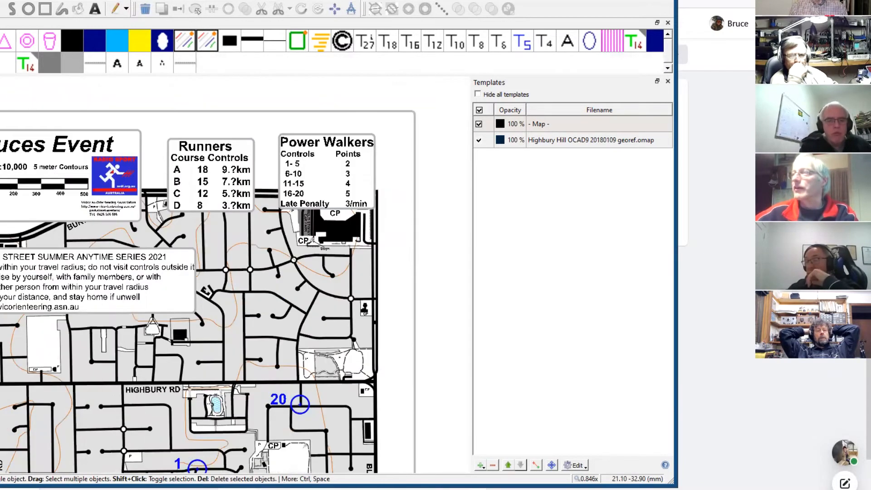
pyautogui.press('Down')
pyautogui.press('Down')
pyautogui.press('Down')
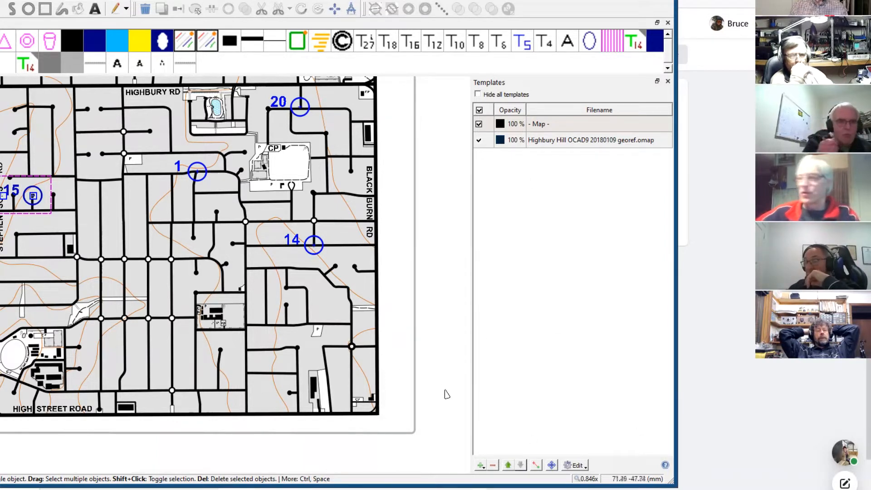
pyautogui.scroll(2, 463, 375)
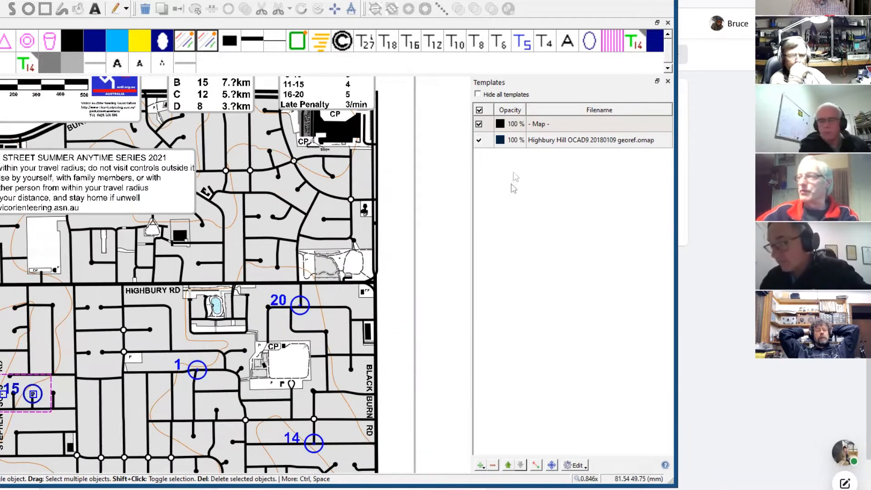
# Move the 20-item Control Descriptions block onto the map, directly below the Power Walkers block
pyautogui.moveTo(311, 191); pyautogui.dragTo(207, 478)
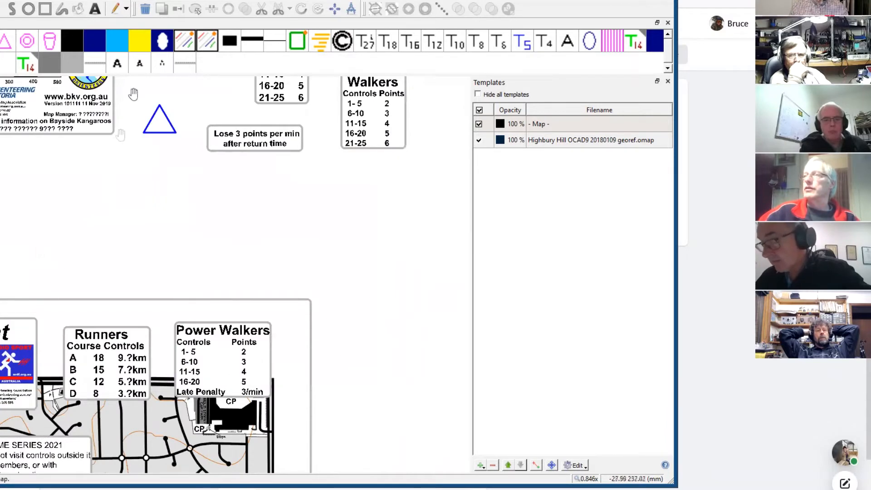
pyautogui.moveTo(324, 217); pyautogui.dragTo(0, 380)
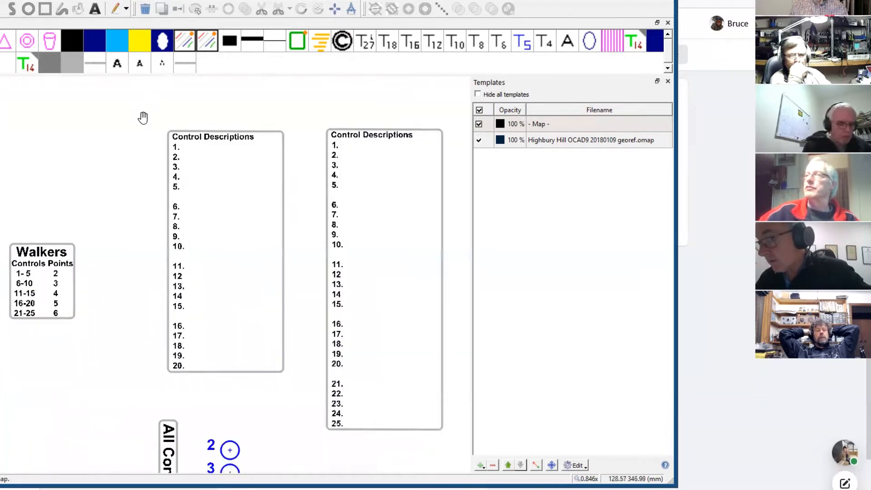
pyautogui.moveTo(155, 107); pyautogui.dragTo(304, 385)
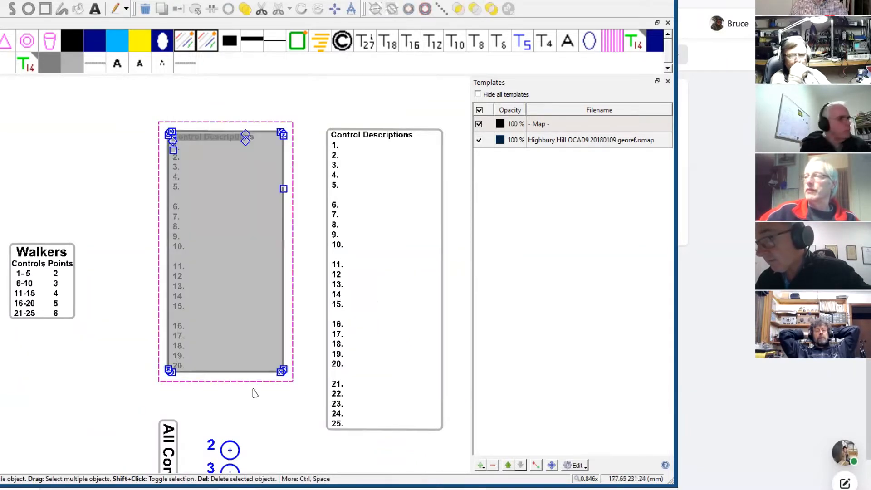
pyautogui.moveTo(247, 382); pyautogui.dragTo(74, 419)
pyautogui.press('Down')
pyautogui.press('Down')
pyautogui.press('Left')
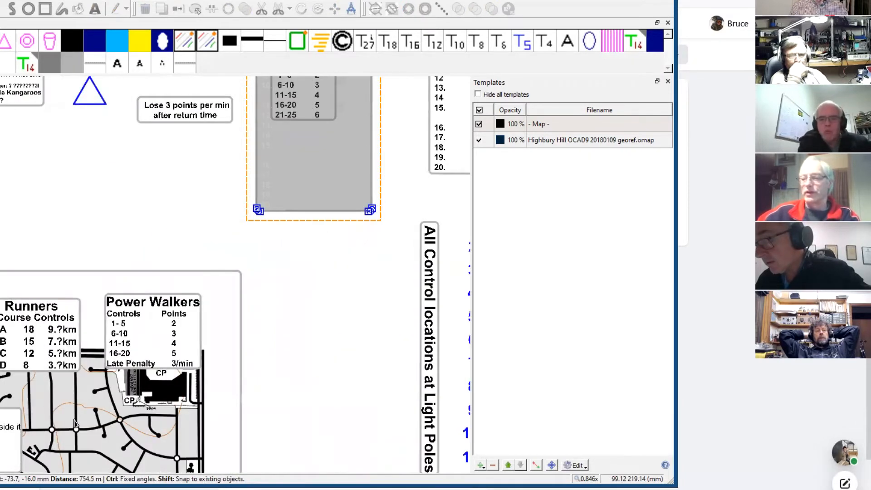
pyautogui.press('Down')
pyautogui.press('Down')
pyautogui.moveTo(74, 419); pyautogui.dragTo(159, 436)
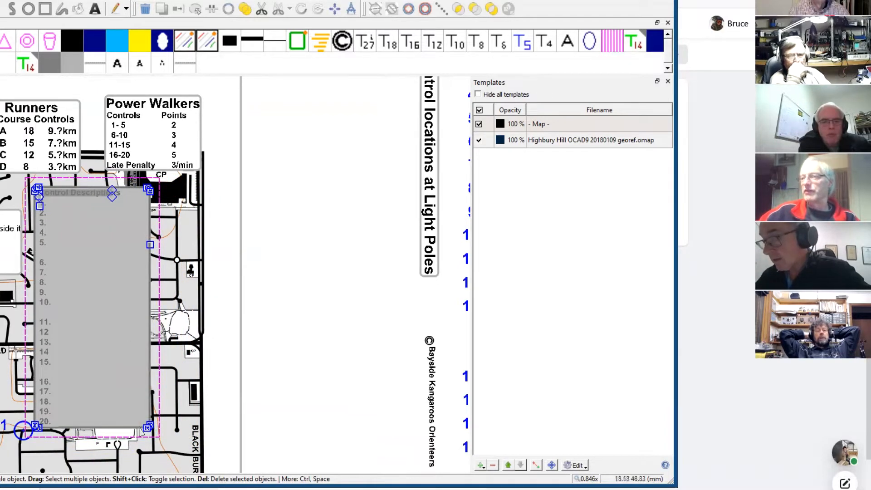
# Pull the Control Descriptions border's lower-right point up toward Blackburn Road, then try bending its side and undo that curve
pyautogui.moveTo(150, 426); pyautogui.dragTo(196, 194)
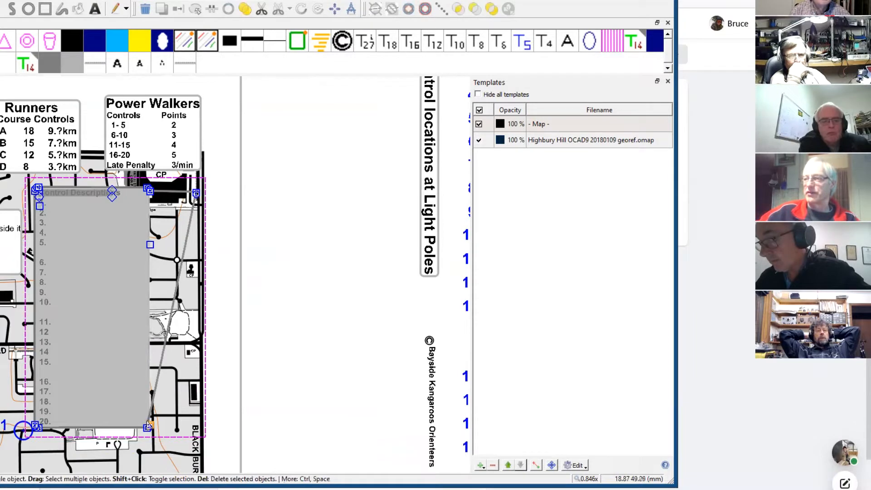
pyautogui.moveTo(148, 429); pyautogui.dragTo(186, 413)
pyautogui.moveTo(204, 348); pyautogui.dragTo(205, 334)
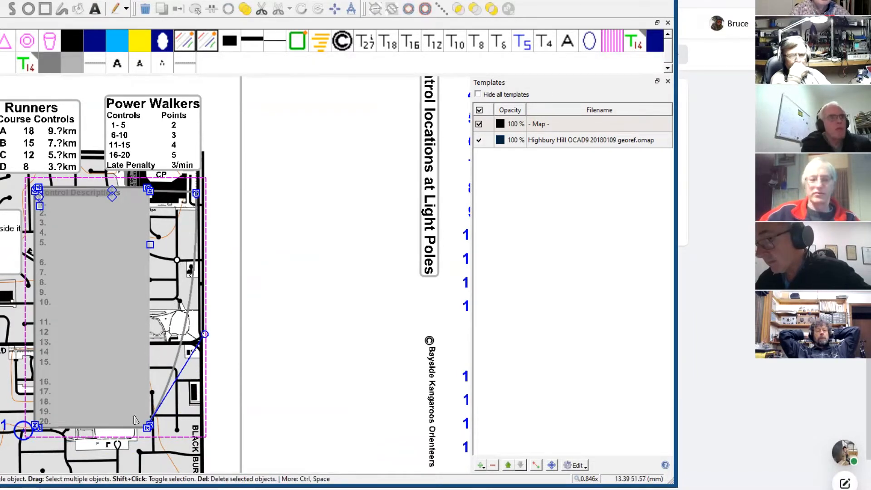
pyautogui.hotkey('ctrl', 'z')
# Shorten the Control Descriptions block by moving the lower corner points of its fill and border up to Highbury Road, below item 13
pyautogui.scroll(2, 124, 407)
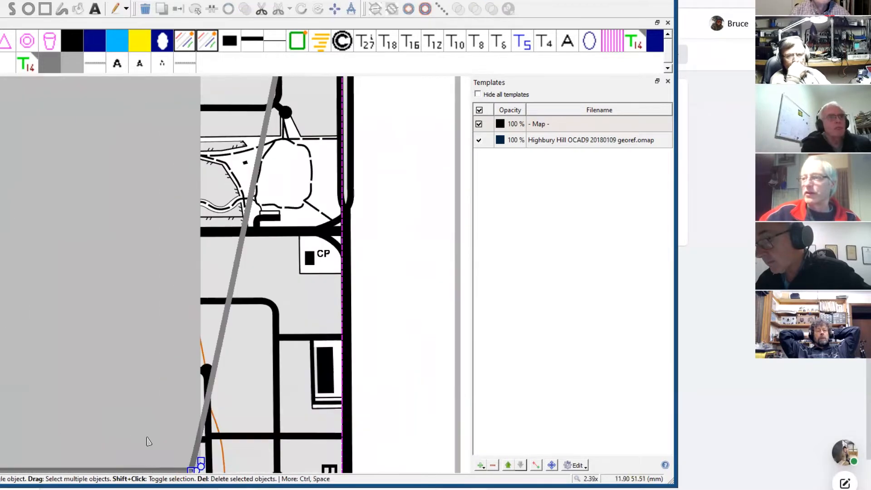
pyautogui.scroll(1, 179, 461)
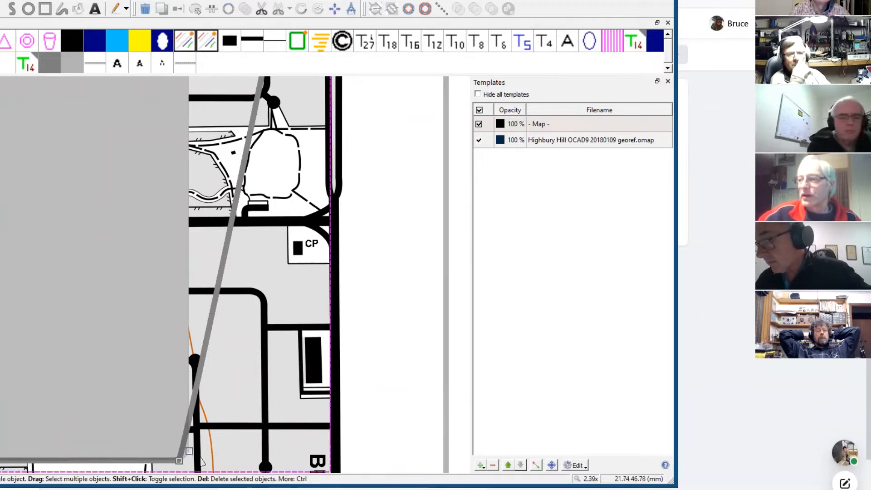
pyautogui.moveTo(185, 460); pyautogui.dragTo(264, 226)
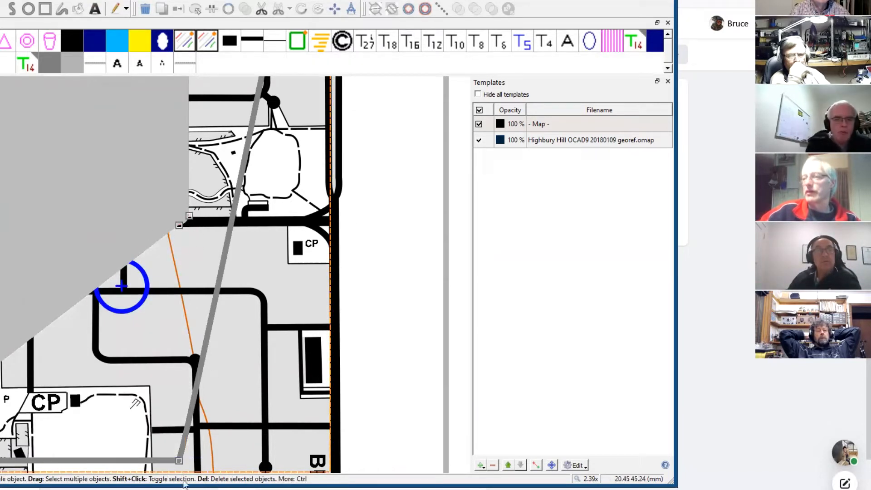
pyautogui.moveTo(183, 443); pyautogui.dragTo(230, 232)
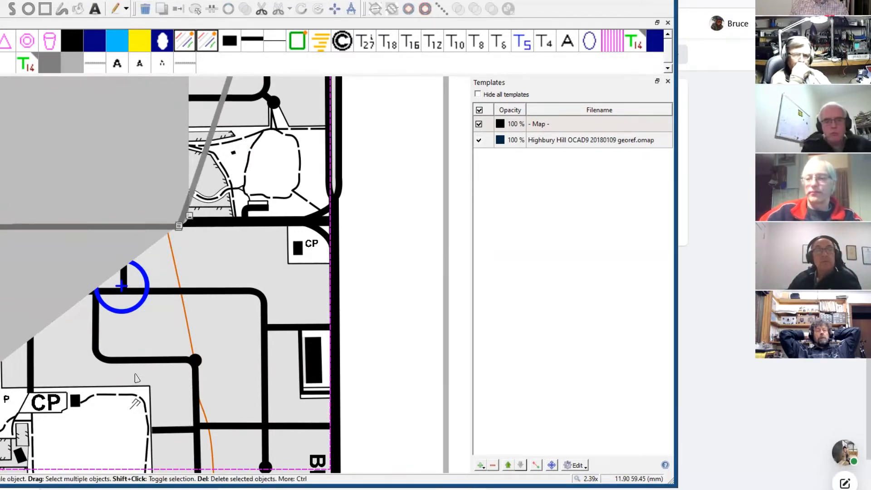
pyautogui.press('Left')
pyautogui.press('Left')
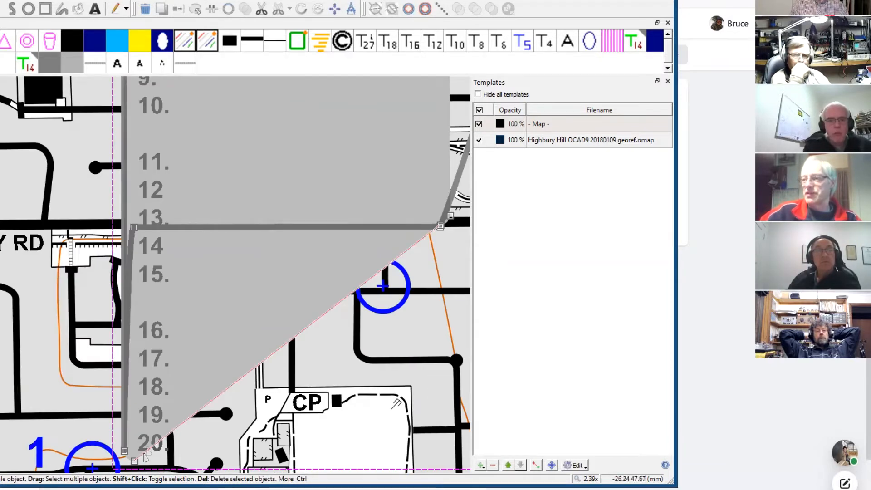
pyautogui.moveTo(129, 457); pyautogui.dragTo(134, 226)
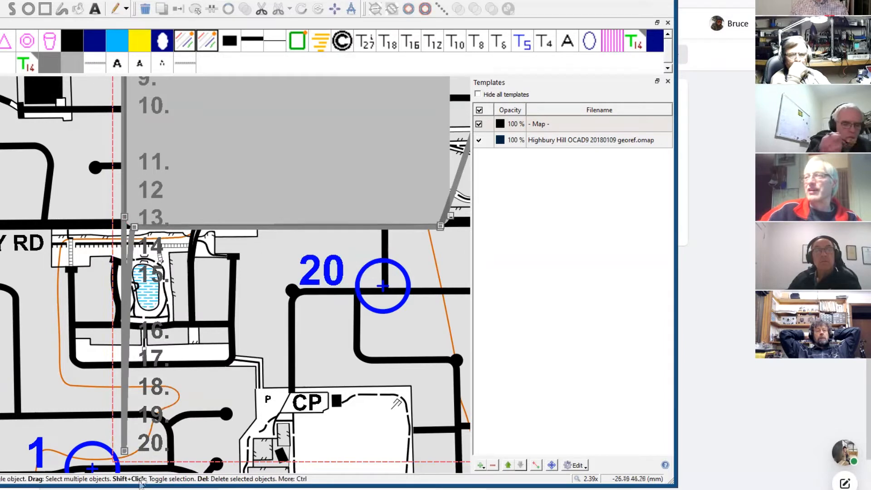
pyautogui.moveTo(126, 455); pyautogui.dragTo(147, 230)
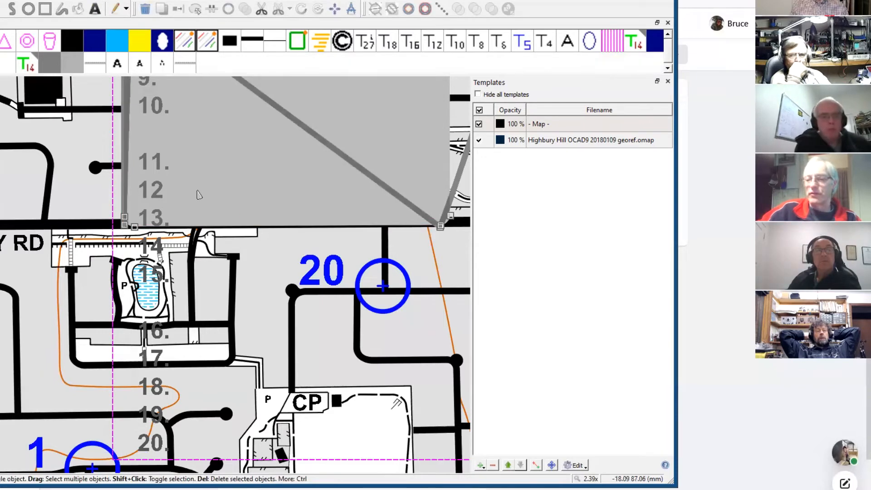
# Relocate the stray border point from inside the Control Descriptions block to the area south of Highbury Road, east of the car park
pyautogui.press('Up')
pyautogui.press('Up')
pyautogui.moveTo(135, 199); pyautogui.dragTo(245, 428)
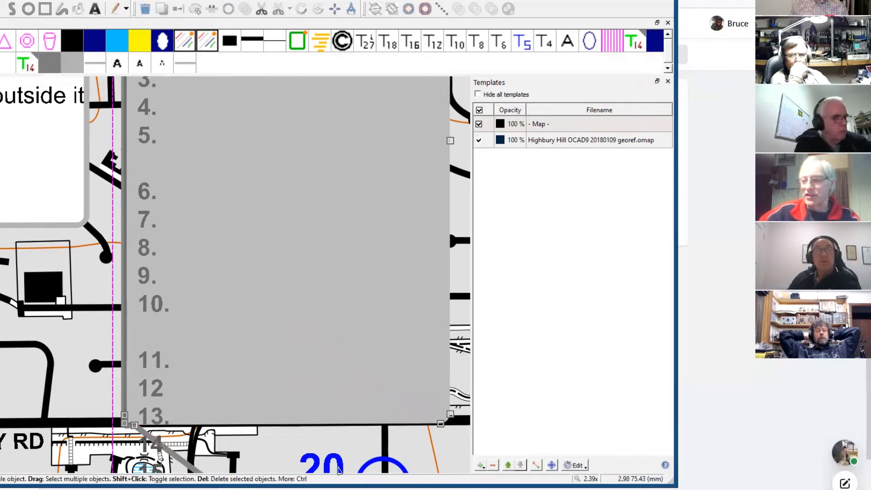
pyautogui.press('Right')
pyautogui.press('Down')
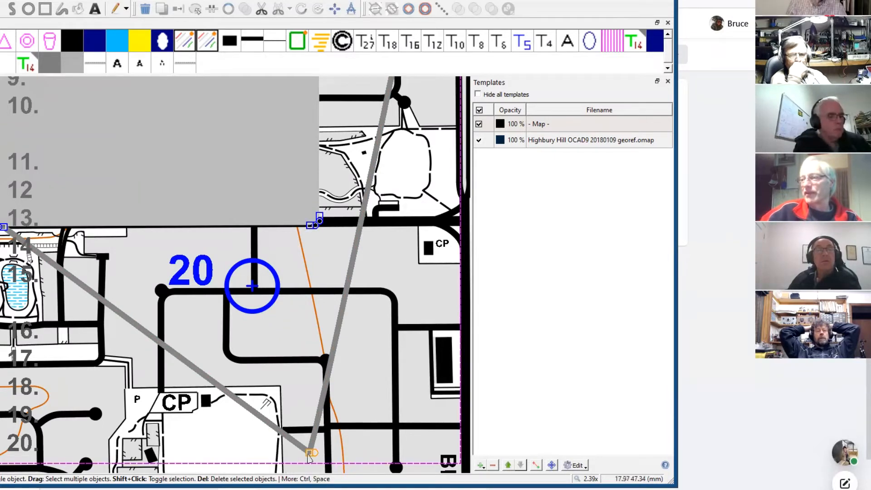
# Extend a curve handle from the stray border point and move the point up to just southeast of control 20
pyautogui.moveTo(314, 453); pyautogui.dragTo(357, 420)
pyautogui.scroll(3, 311, 449)
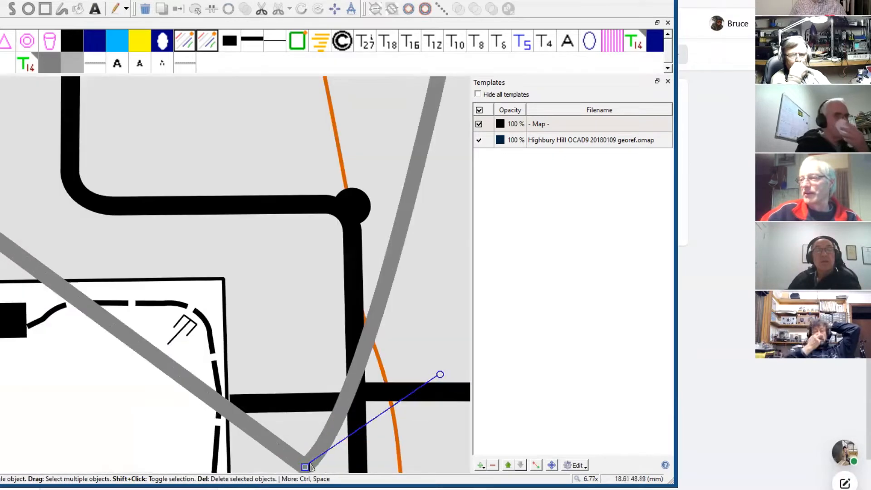
pyautogui.moveTo(304, 457); pyautogui.dragTo(281, 133)
pyautogui.press('Up')
pyautogui.press('Up')
pyautogui.press('Up')
pyautogui.press('Up')
pyautogui.press('Up')
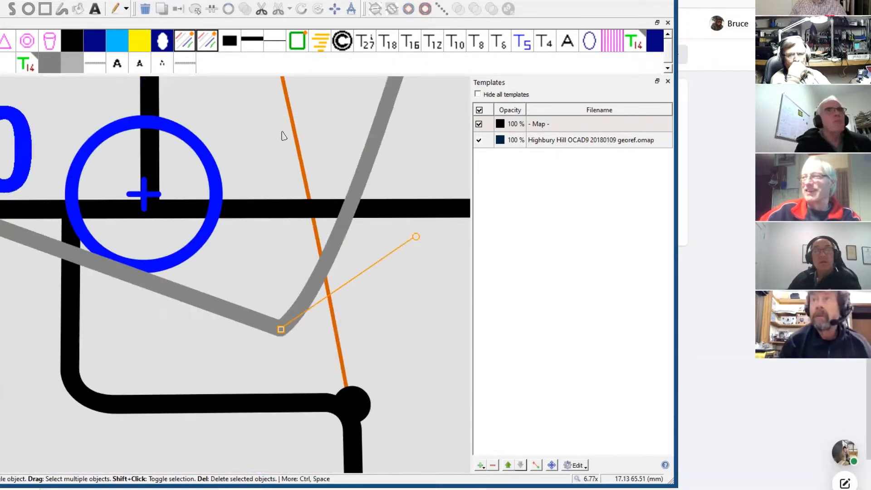
pyautogui.scroll(-3, 290, 182)
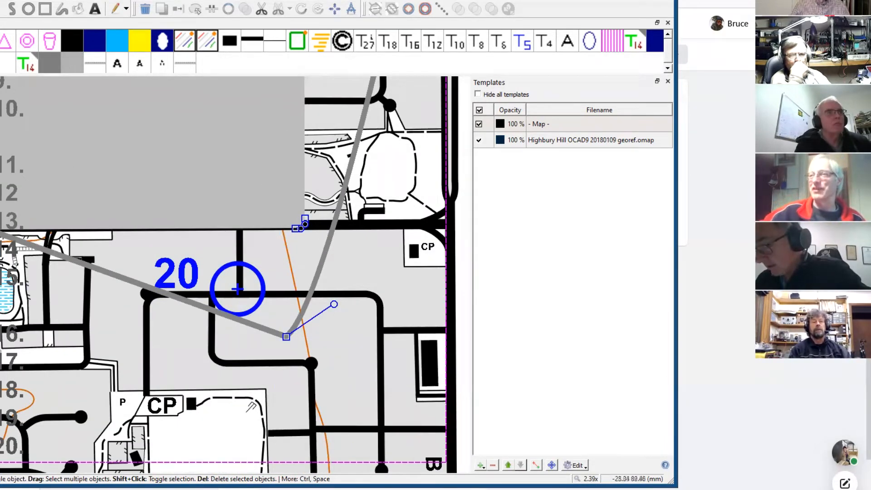
pyautogui.scroll(3, 81, 191)
pyautogui.scroll(-3, 98, 199)
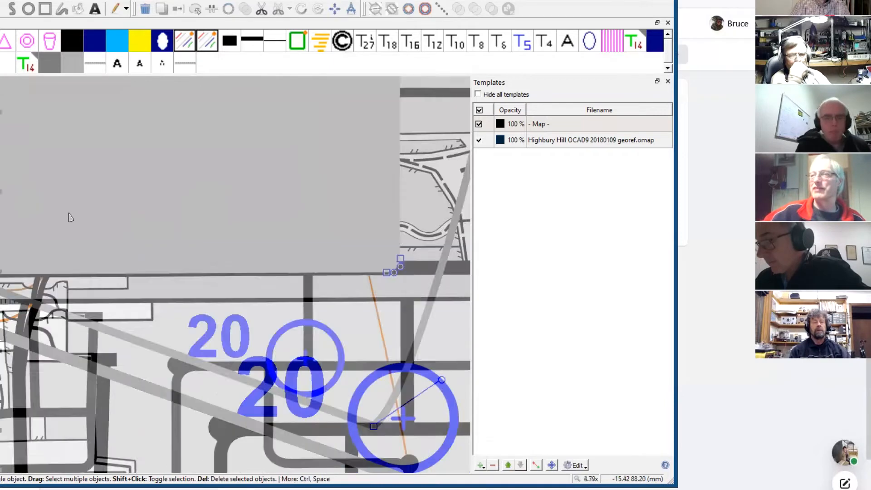
# Delete items 13 to 20 from the number list in the Control Descriptions block
pyautogui.click(14, 143)
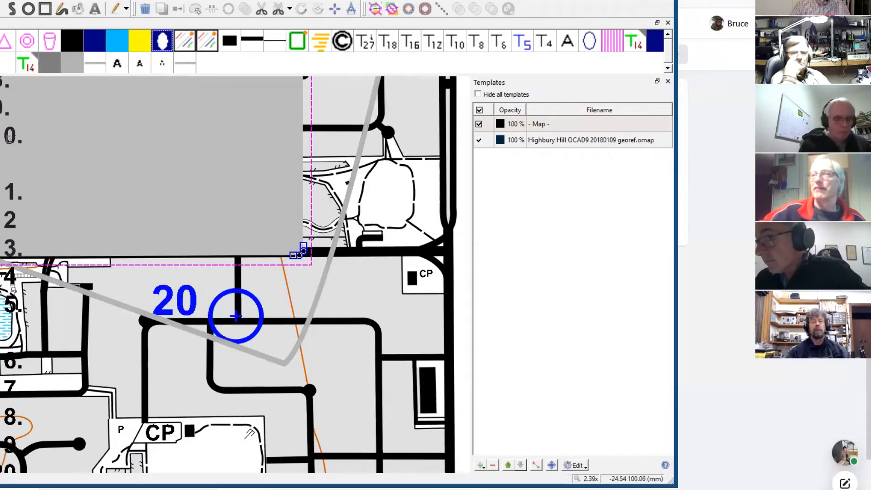
pyautogui.click(14, 141)
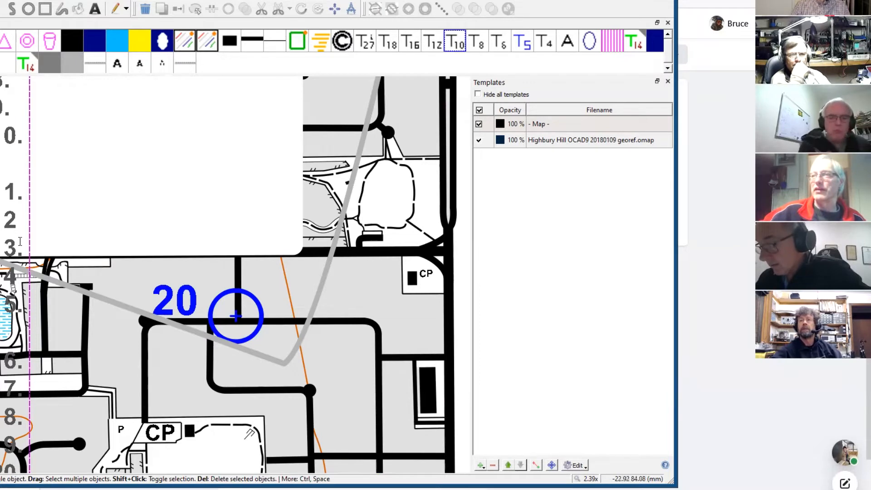
pyautogui.click(17, 222)
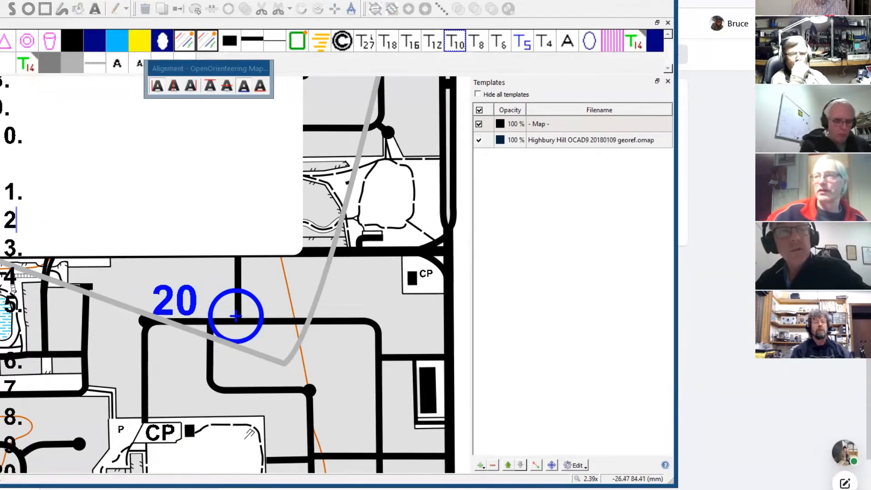
pyautogui.moveTo(16, 222); pyautogui.dragTo(12, 467)
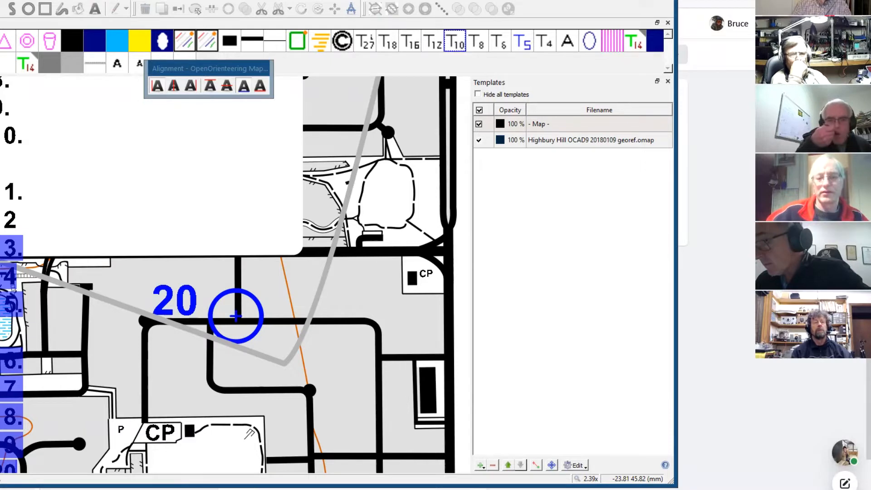
pyautogui.press('Delete')
pyautogui.scroll(2, 89, 205)
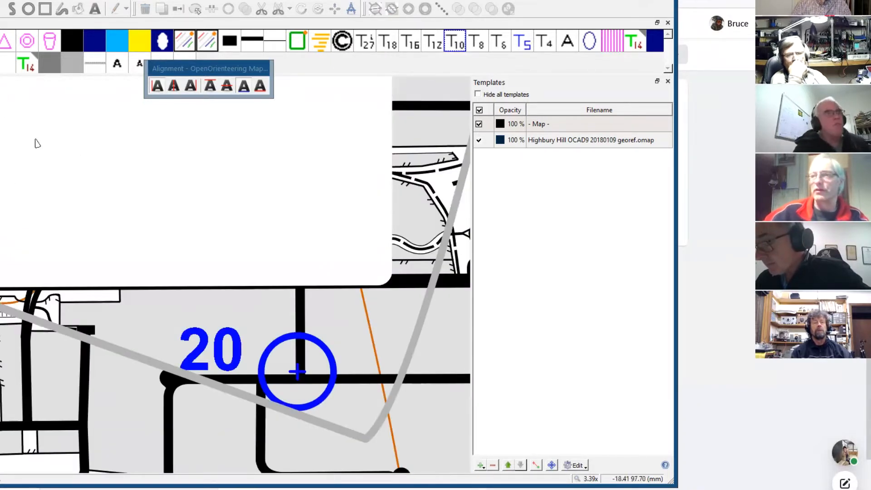
pyautogui.click(87, 151)
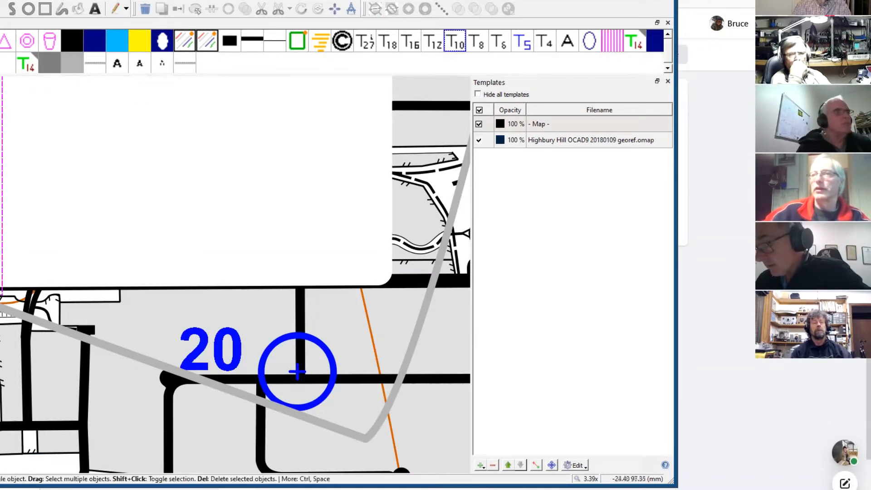
# Duplicate the Control Descriptions number list and place the copy beside the original, with its first line near item 1
pyautogui.click(2, 146)
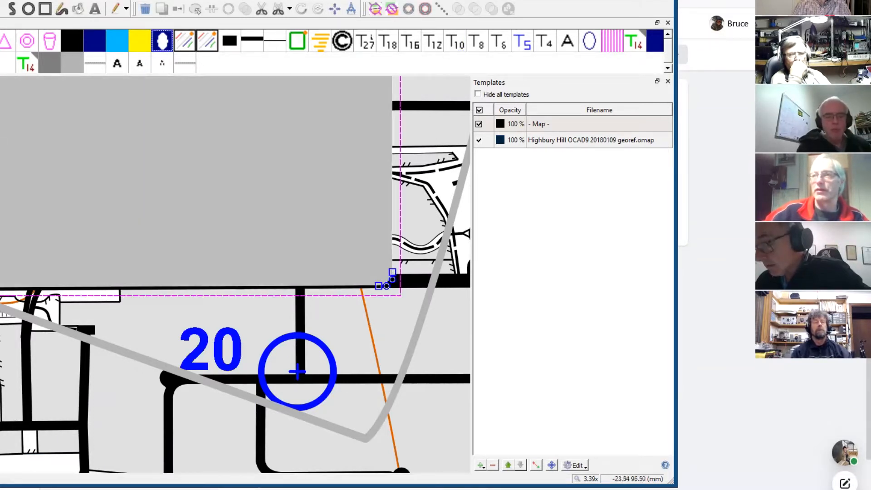
pyautogui.scroll(2, 4, 143)
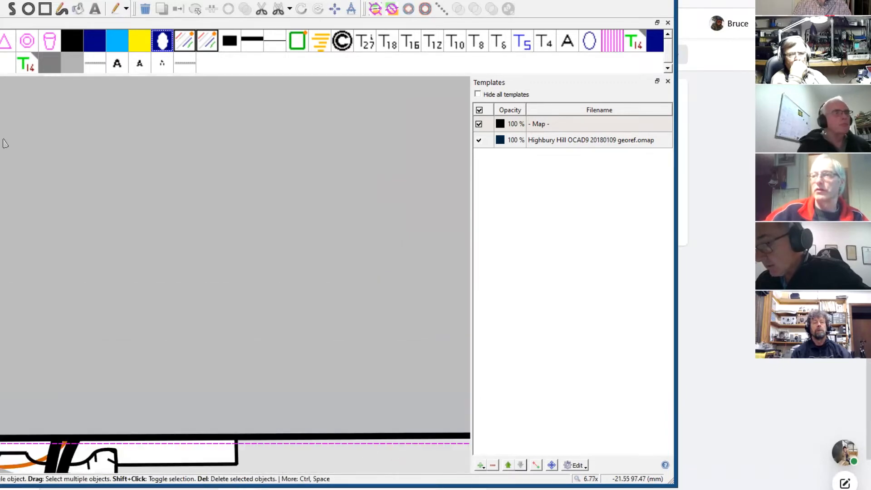
pyautogui.scroll(-2, 4, 143)
pyautogui.press('Up')
pyautogui.press('Up')
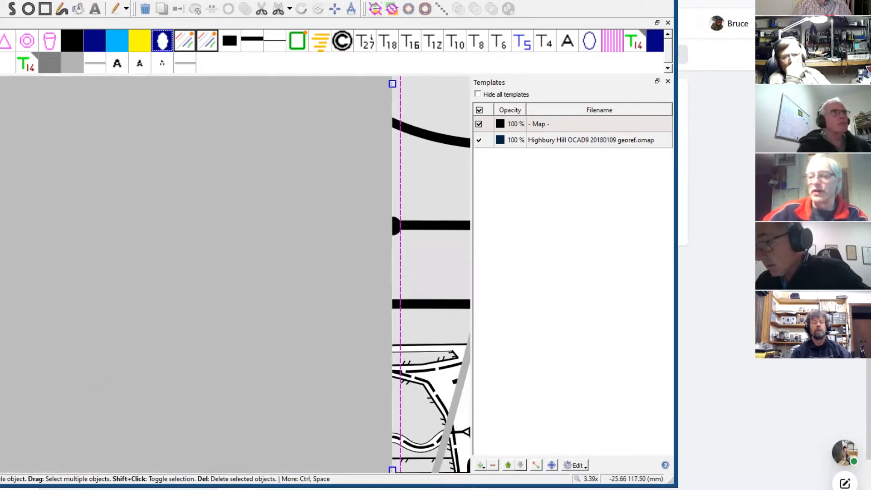
pyautogui.press('Left')
pyautogui.doubleClick(89, 174)
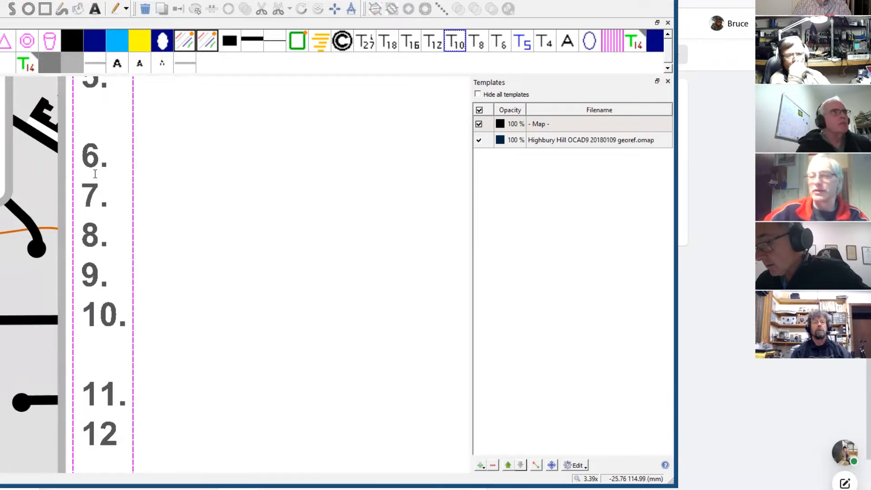
pyautogui.scroll(-2, 95, 174)
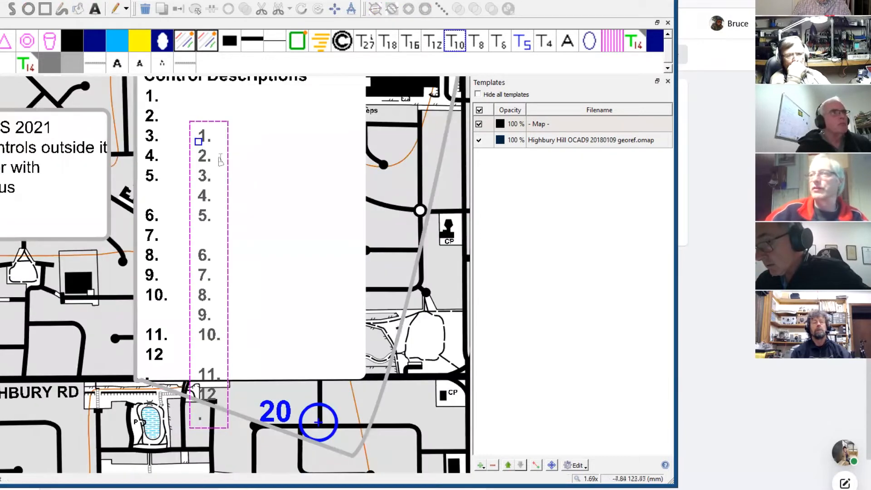
pyautogui.moveTo(199, 143); pyautogui.dragTo(255, 107)
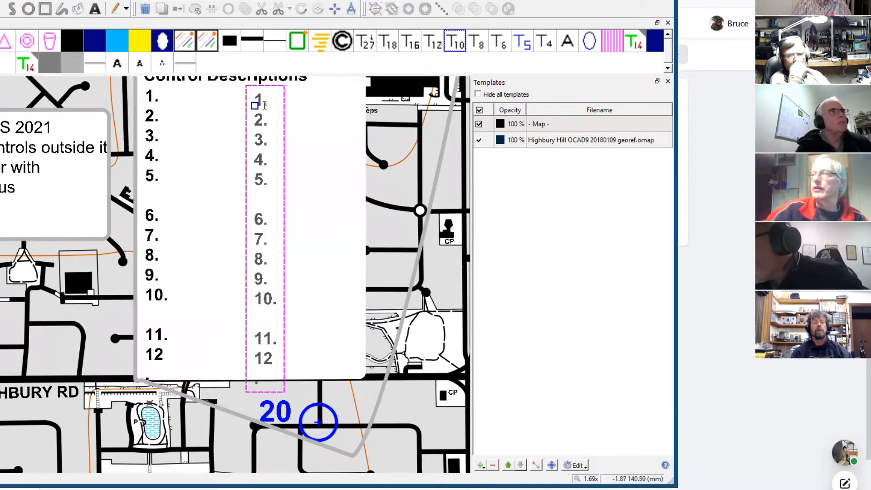
# Delete the copied list's text from after its first digit through 12, and reselect the shortened text object
pyautogui.click(265, 103)
pyautogui.moveTo(266, 104); pyautogui.dragTo(270, 194)
pyautogui.moveTo(285, 350); pyautogui.dragTo(287, 358)
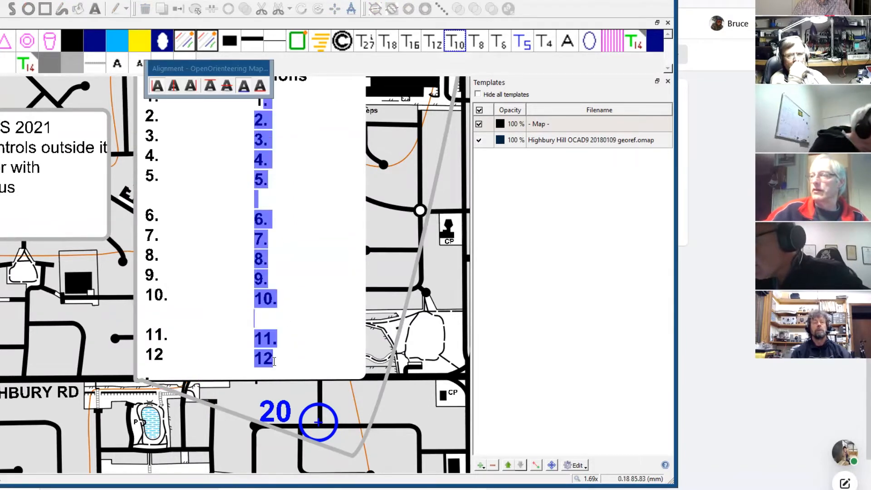
pyautogui.press('Delete')
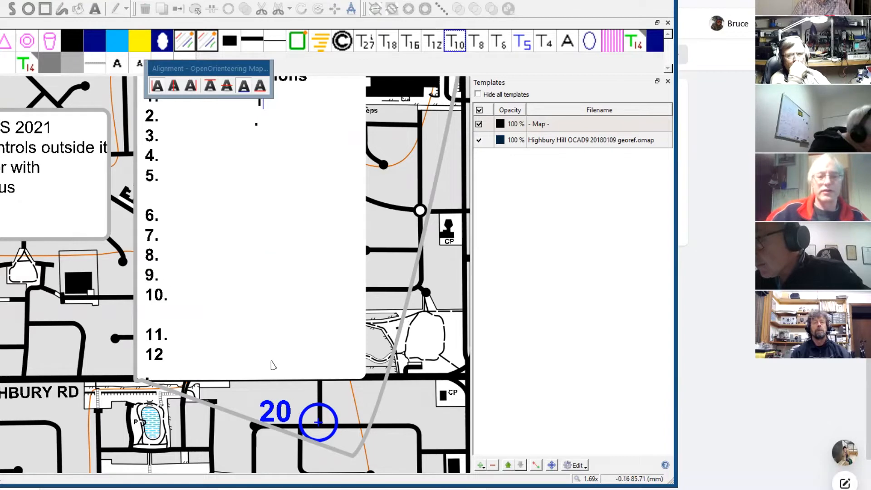
pyautogui.click(258, 180)
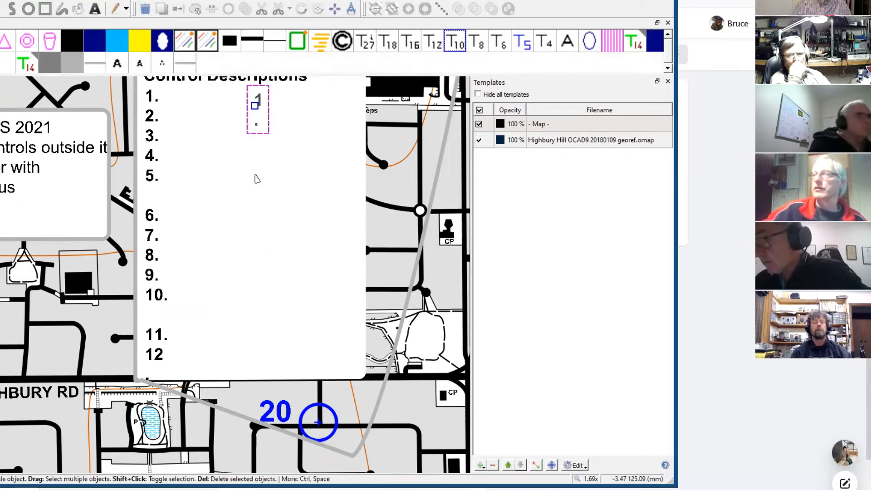
pyautogui.click(261, 108)
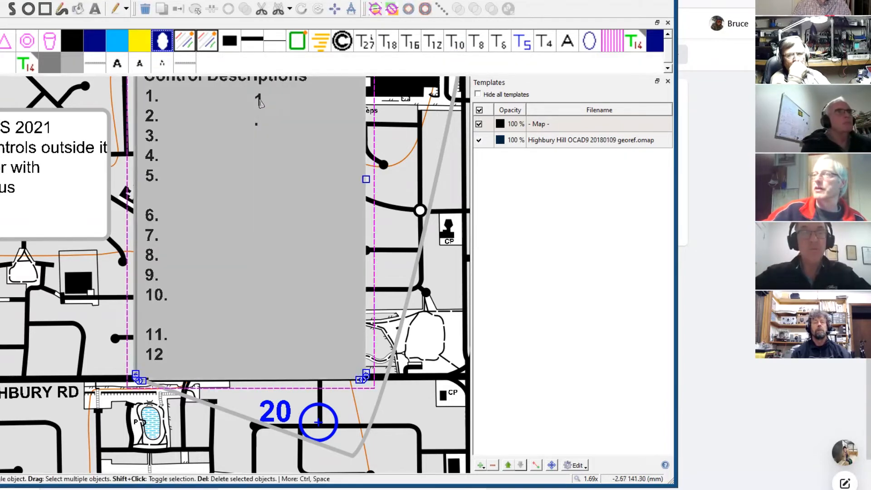
pyautogui.click(257, 106)
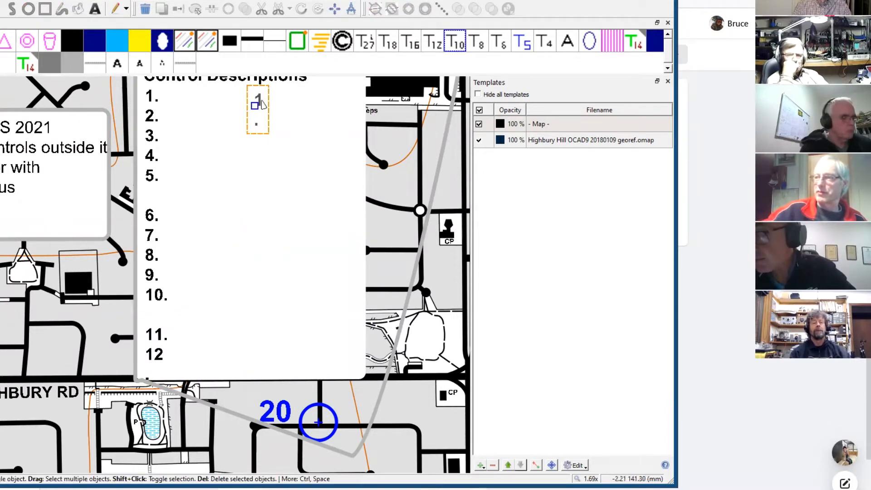
pyautogui.click(261, 103)
pyautogui.click(259, 105)
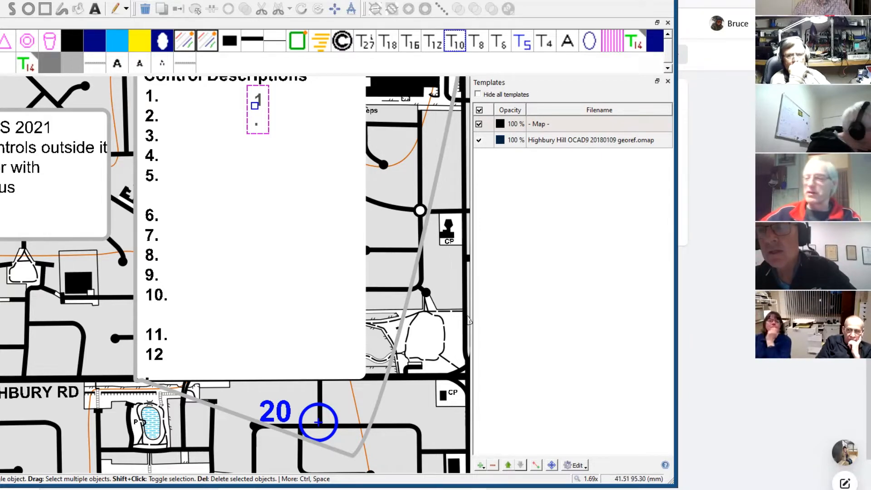
# Examine the spare Controls, Walkers and 25-item Control Descriptions blocks outside the map, and return to the whole Bruces Event layout
pyautogui.scroll(10, 468, 320)
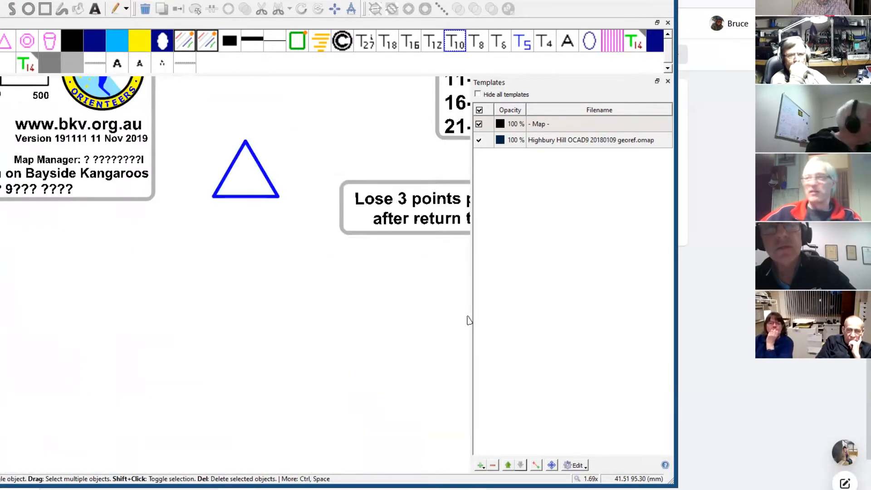
pyautogui.scroll(3, 469, 320)
pyautogui.hscroll(8, 468, 320)
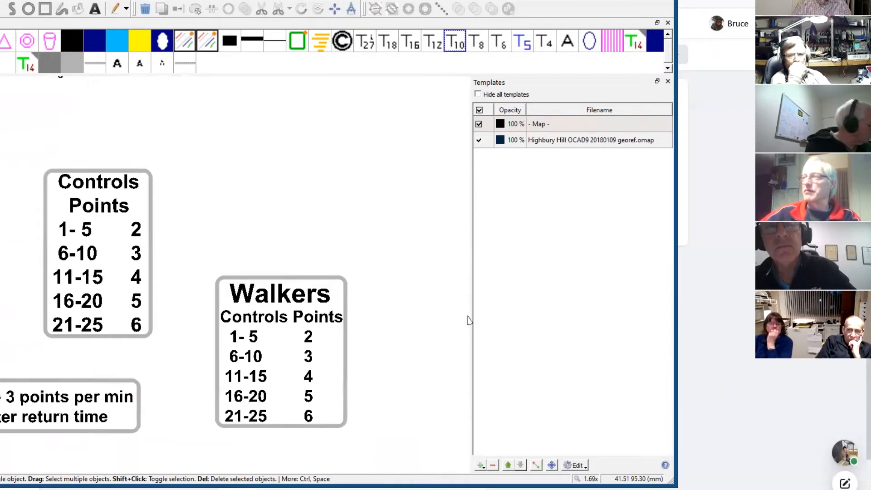
pyautogui.hscroll(-4, 469, 320)
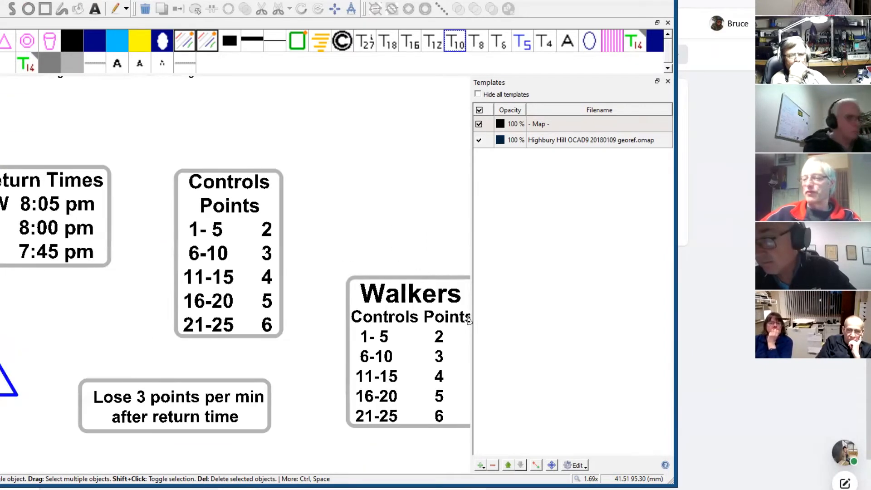
pyautogui.hscroll(6, 469, 320)
pyautogui.hscroll(-4, 468, 320)
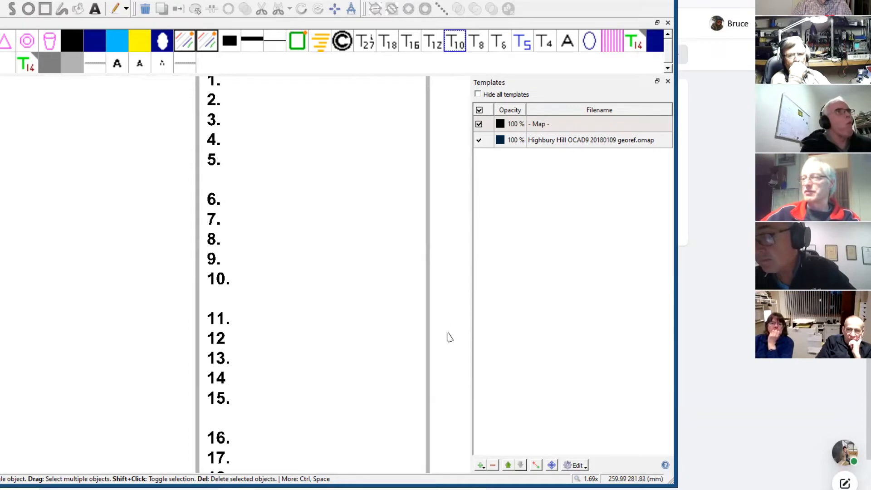
pyautogui.scroll(-5, 449, 336)
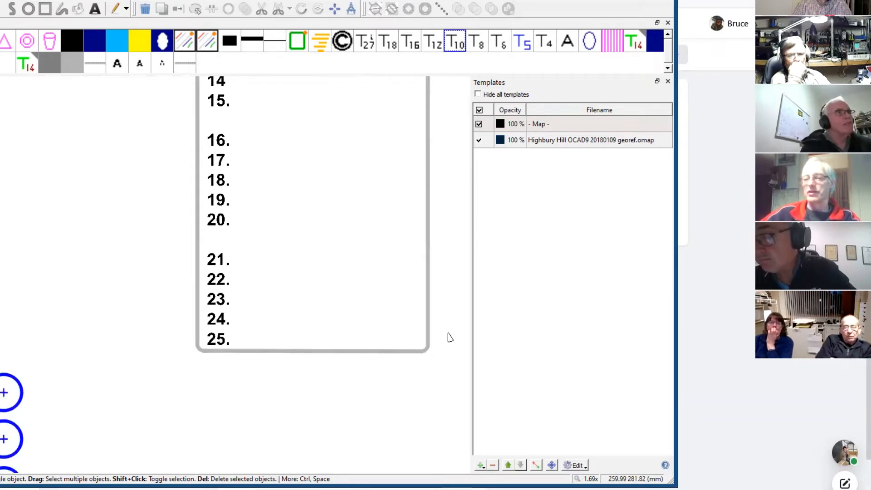
pyautogui.scroll(6, 449, 337)
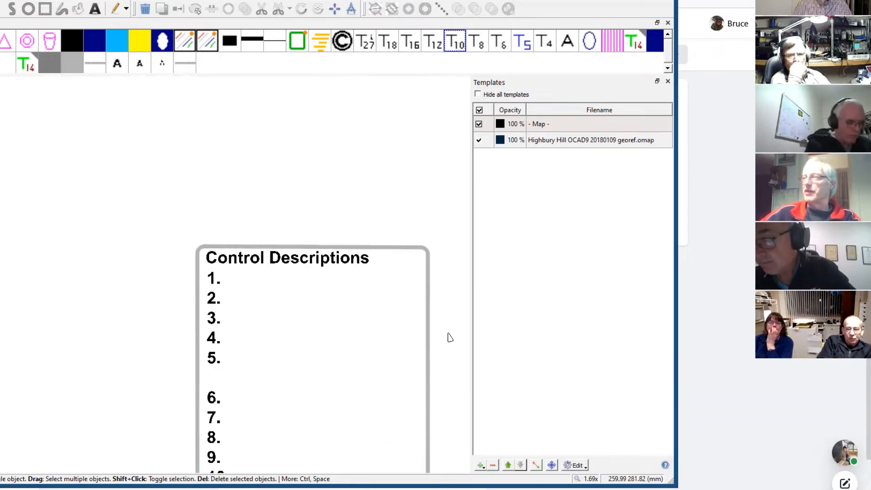
pyautogui.scroll(-5, 448, 336)
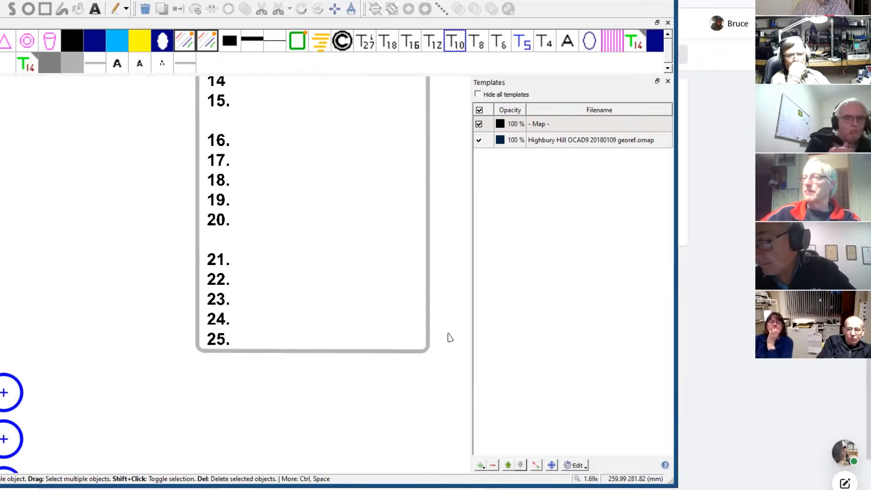
pyautogui.scroll(-2, 449, 337)
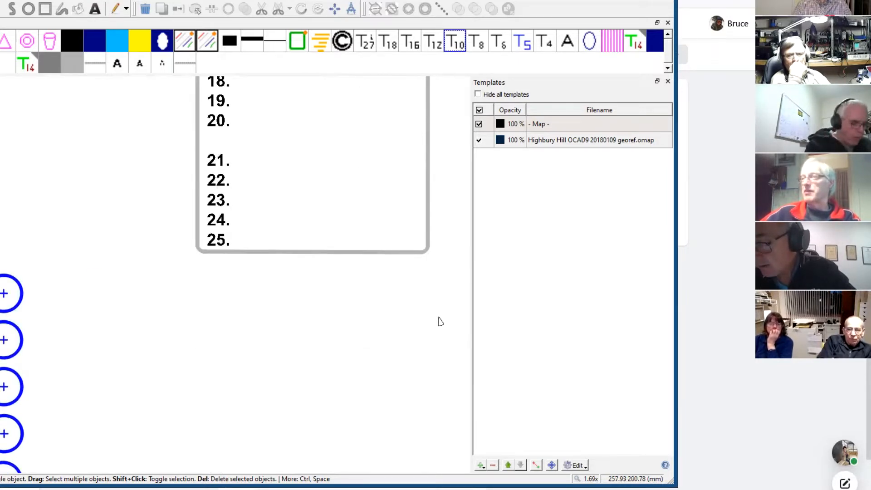
pyautogui.hscroll(-10, 440, 322)
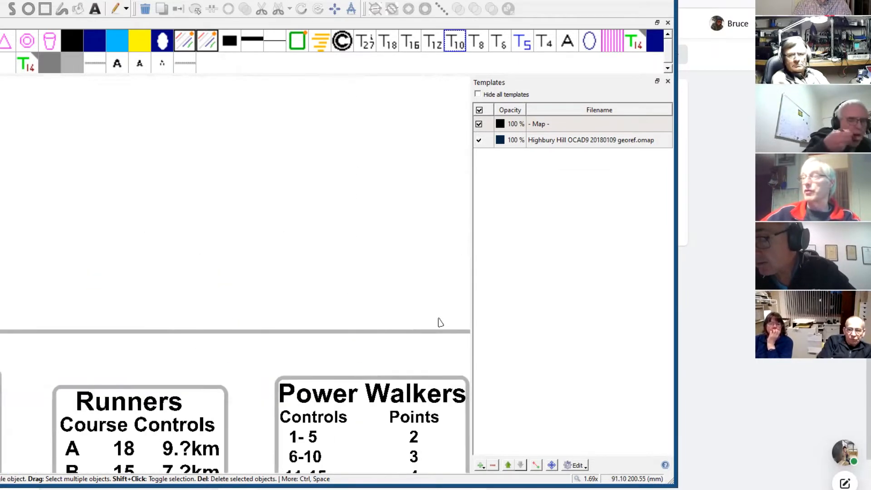
pyautogui.hscroll(-3, 439, 321)
pyautogui.scroll(-10, 440, 321)
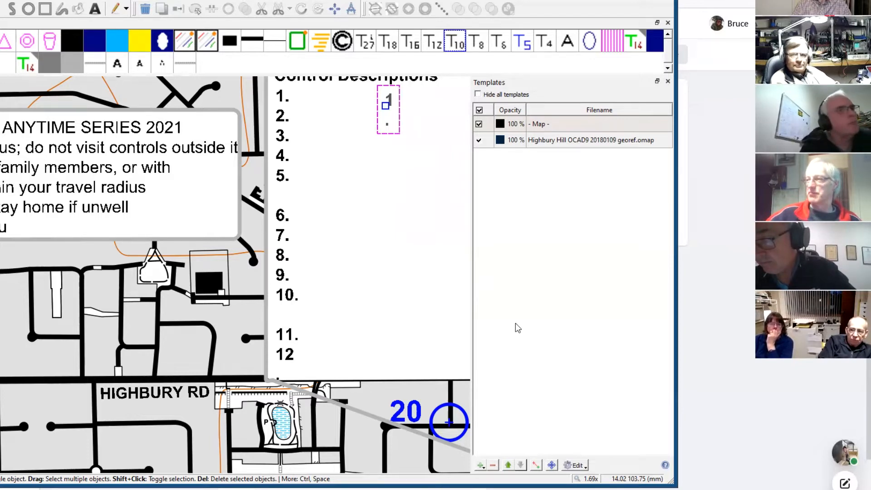
pyautogui.scroll(-3, 345, 386)
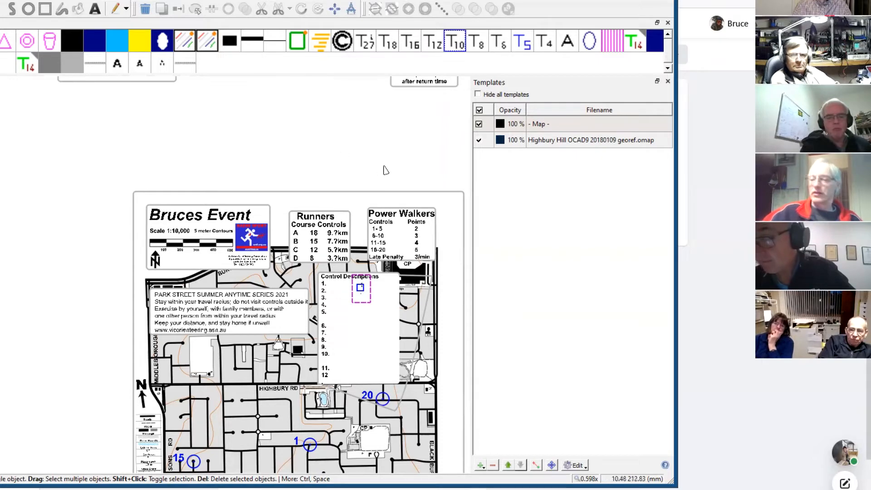
pyautogui.scroll(-3, 389, 169)
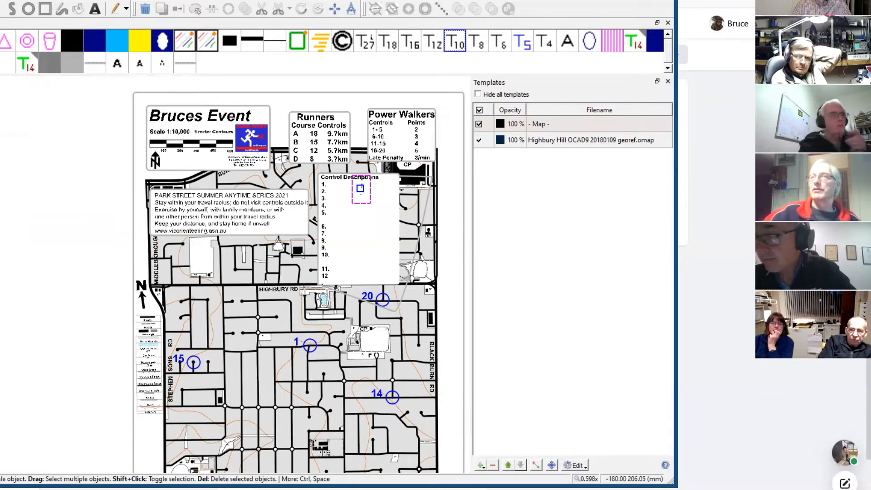
# Review the PDF export settings for page format, map area, mode and resolution, and close them without exporting
pyautogui.hotkey('alt', 'f')
pyautogui.moveTo(18, 63)
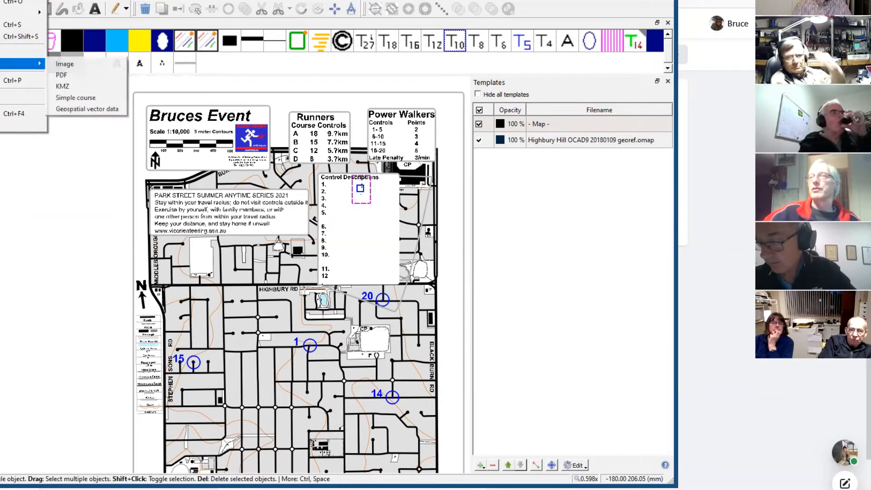
pyautogui.click(75, 75)
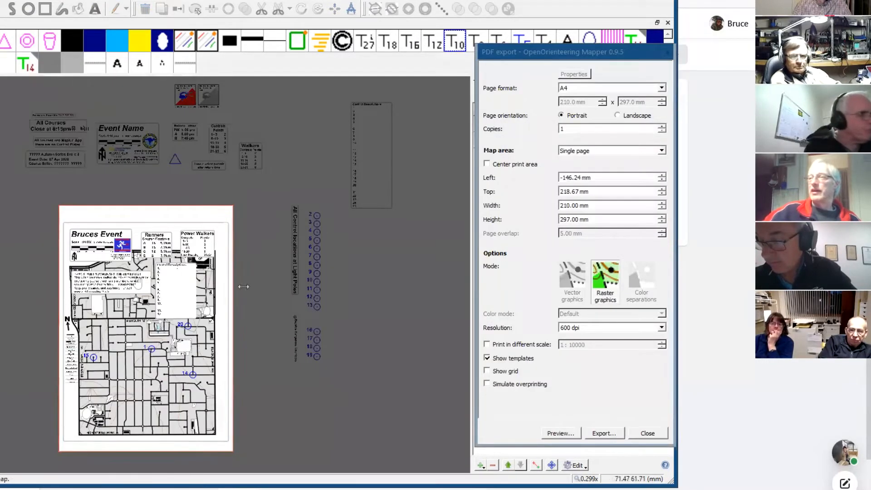
pyautogui.click(647, 433)
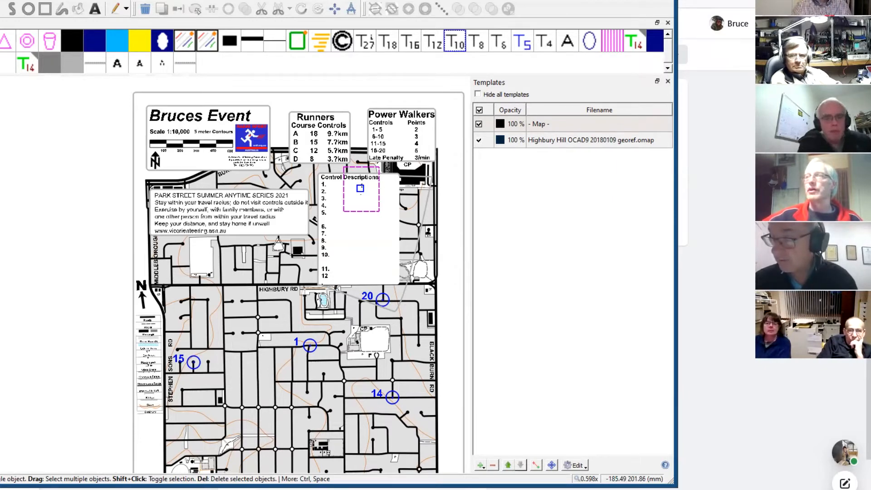
# Check the program's version information and close it
pyautogui.click(118, 0)
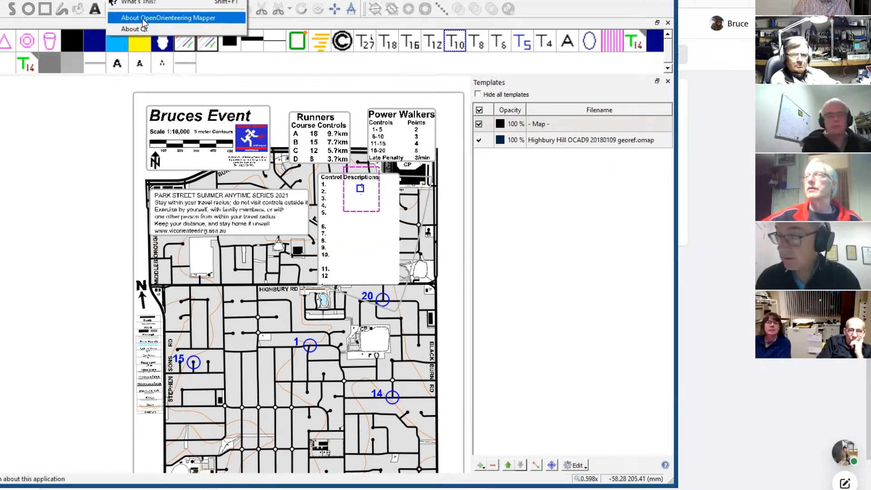
pyautogui.click(144, 26)
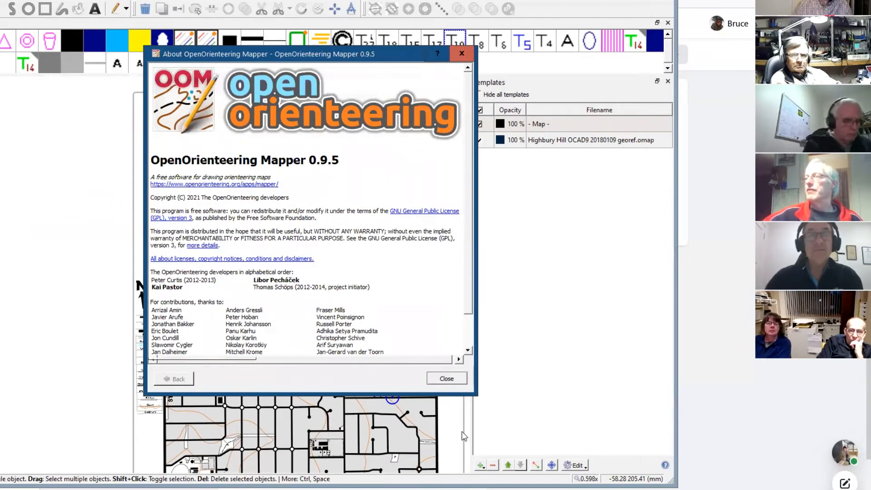
pyautogui.click(452, 382)
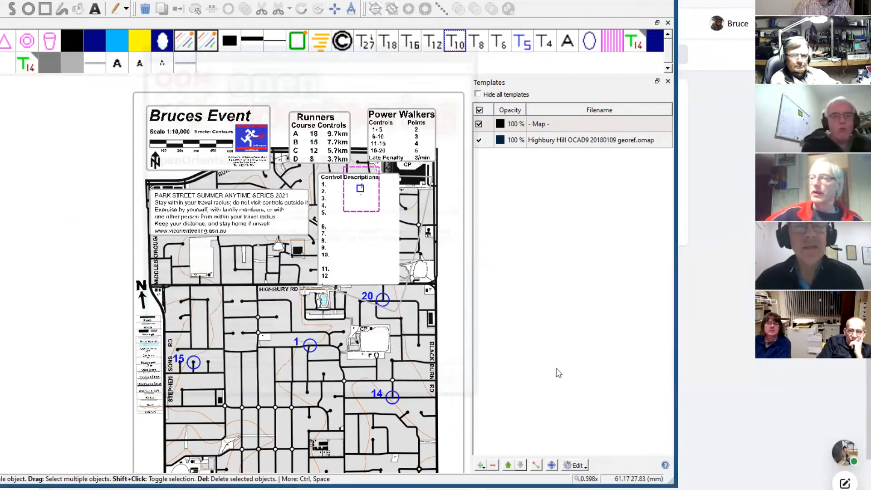
# Try to export the map as a simple course with the text object selected
pyautogui.hotkey('alt', 'f')
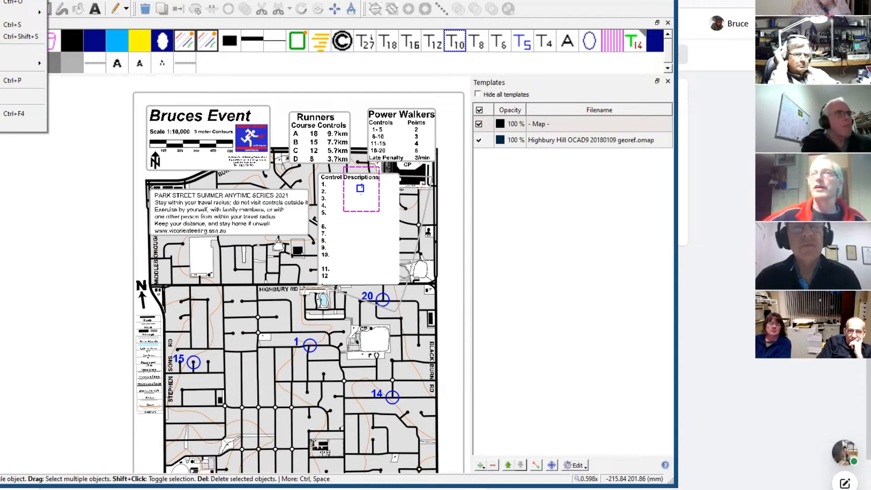
pyautogui.moveTo(23, 63)
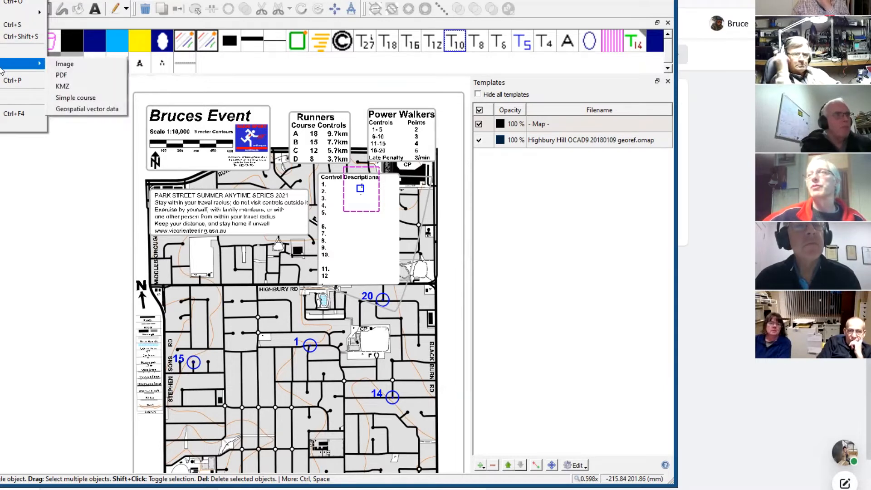
pyautogui.click(75, 99)
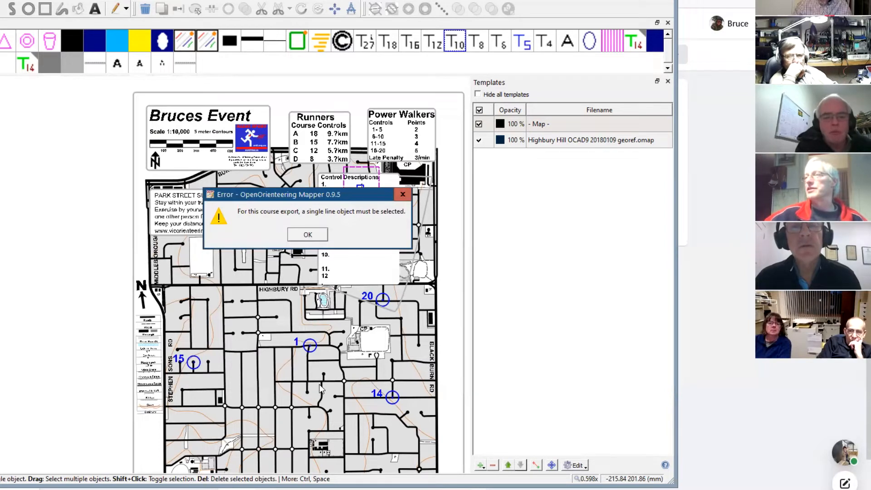
pyautogui.click(309, 235)
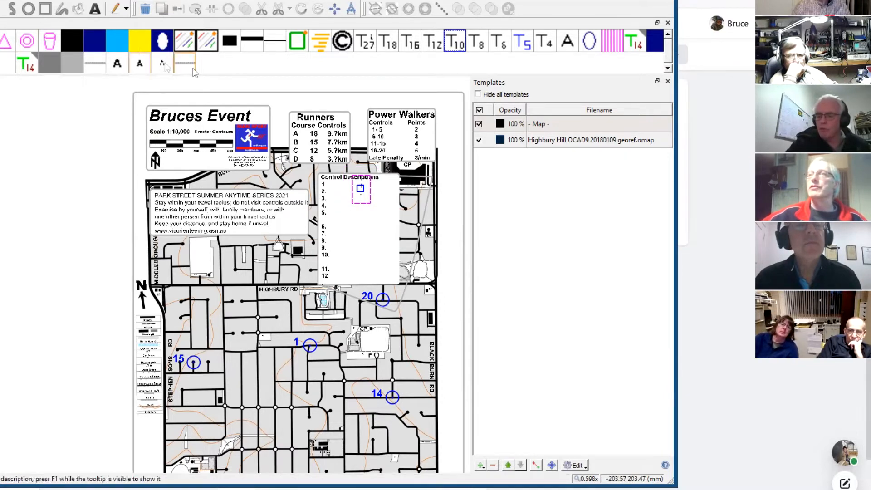
# Try to draw a thin line on the map from the CP car park toward control 20
pyautogui.click(273, 46)
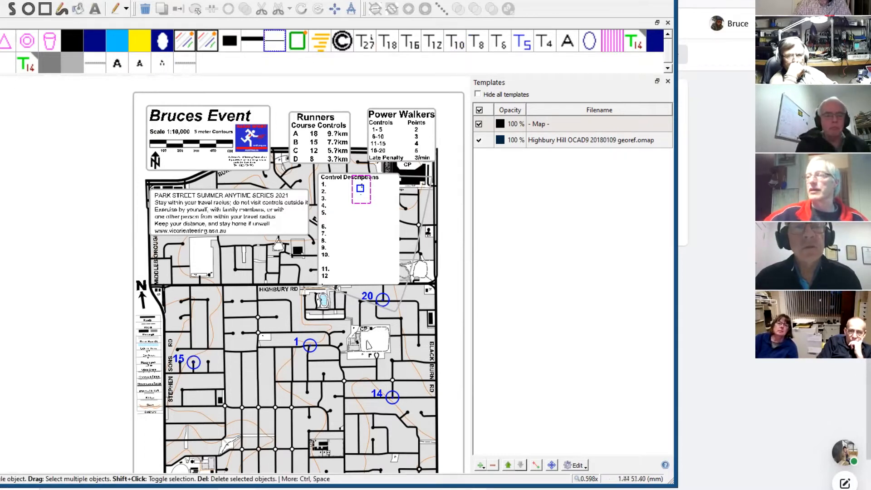
pyautogui.scroll(2, 367, 344)
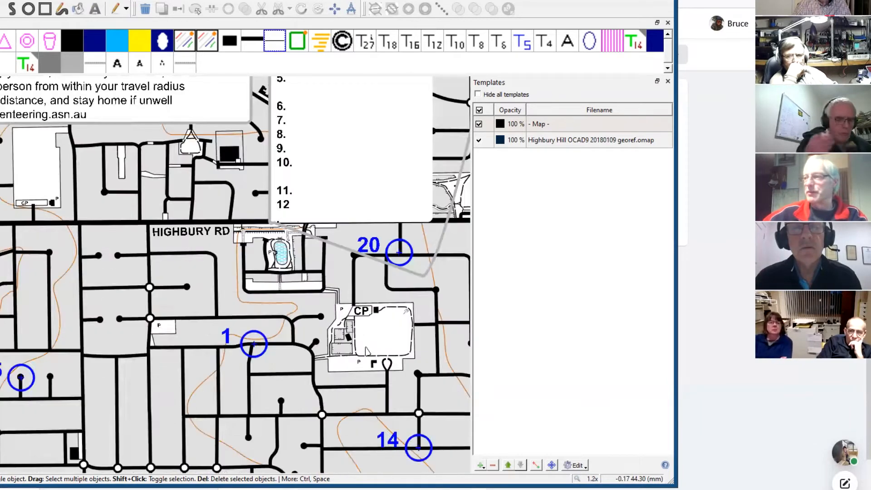
pyautogui.scroll(3, 366, 350)
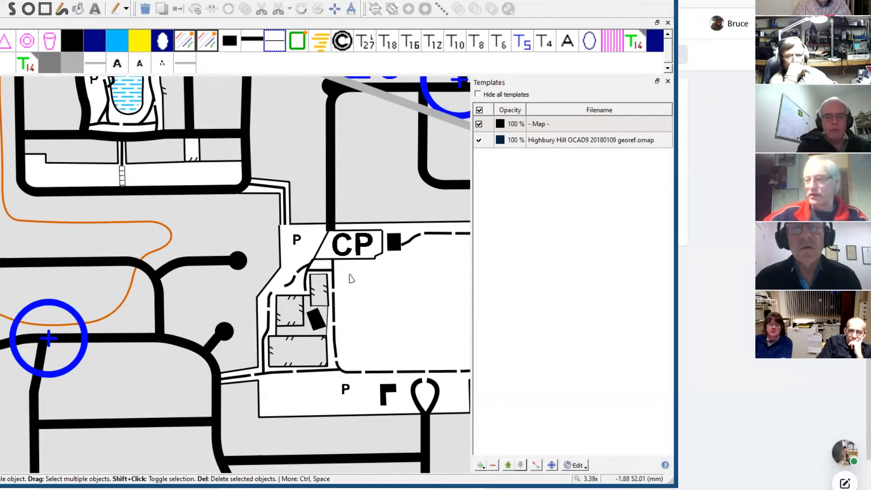
pyautogui.scroll(-6, 350, 277)
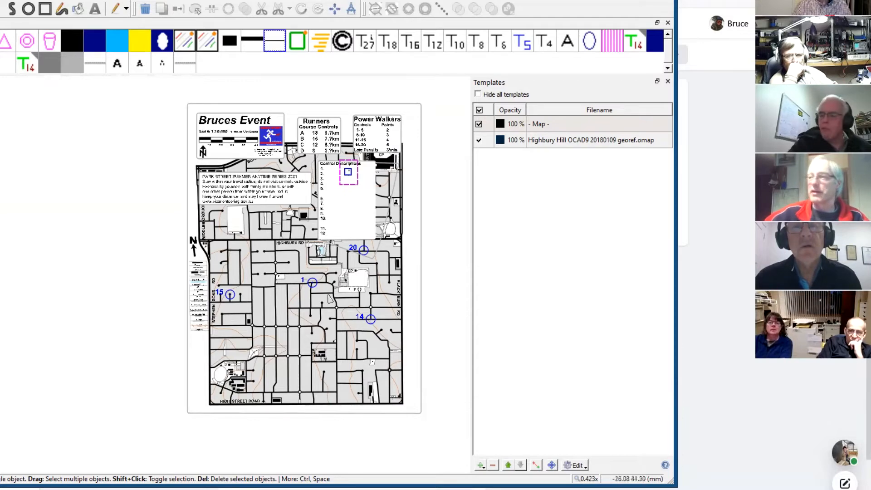
pyautogui.scroll(3, 334, 298)
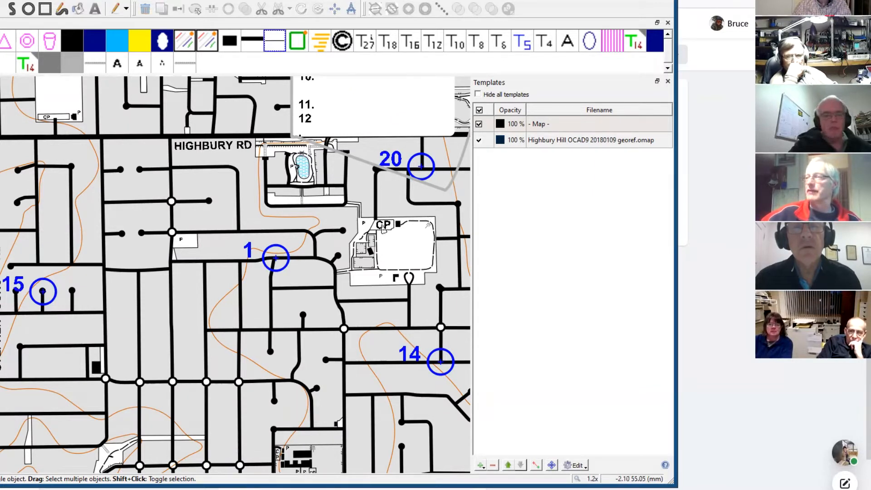
pyautogui.moveTo(389, 213); pyautogui.dragTo(398, 204)
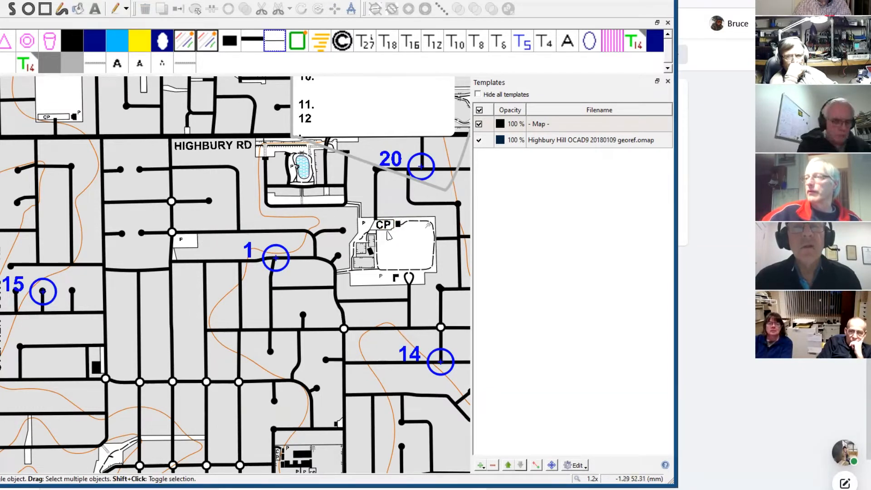
pyautogui.moveTo(384, 233); pyautogui.dragTo(418, 190)
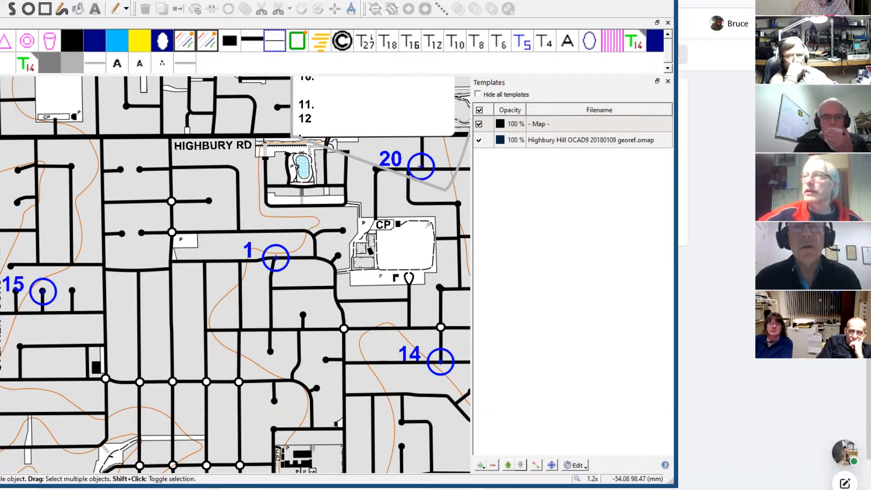
pyautogui.click(276, 43)
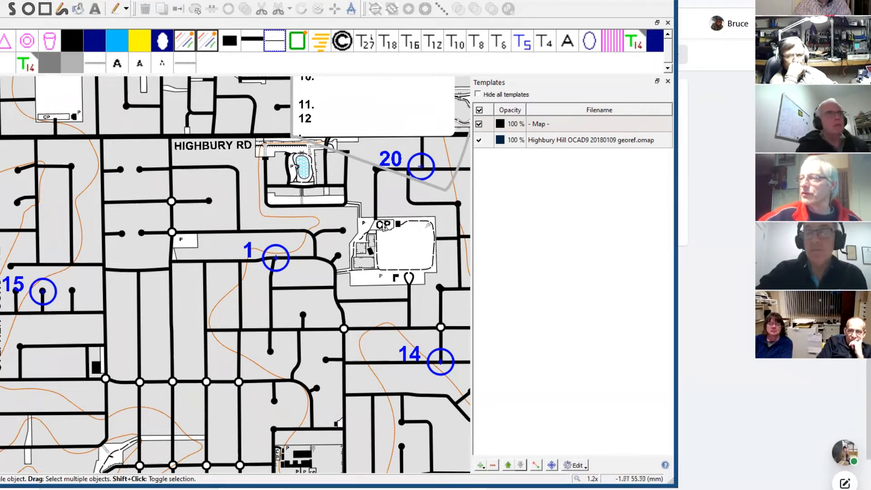
pyautogui.moveTo(383, 223); pyautogui.dragTo(417, 193)
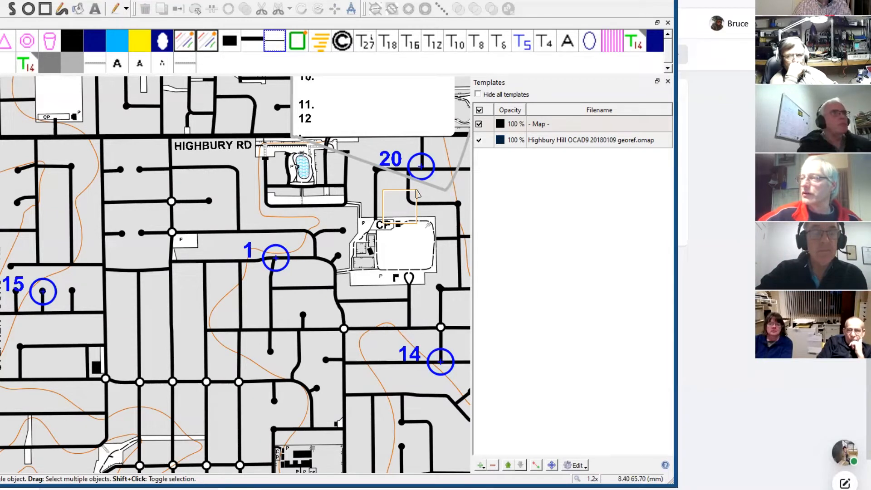
pyautogui.moveTo(417, 192); pyautogui.dragTo(382, 230)
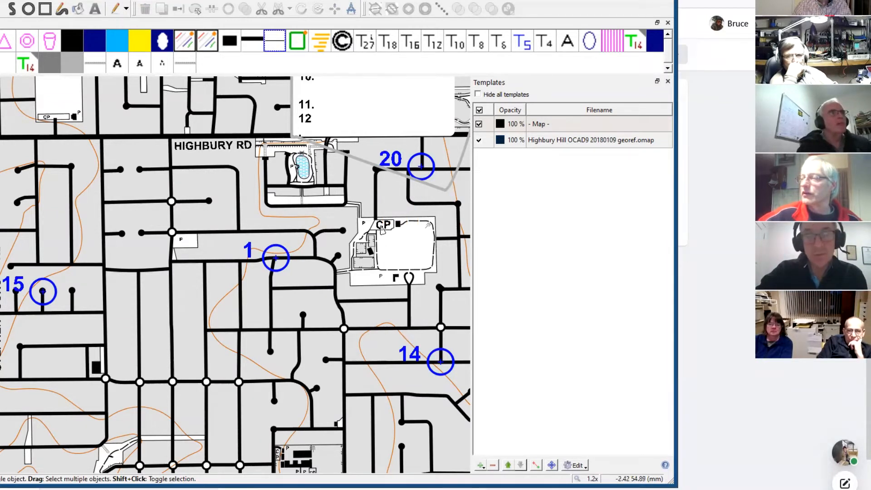
pyautogui.rightClick(382, 228)
pyautogui.click(522, 215)
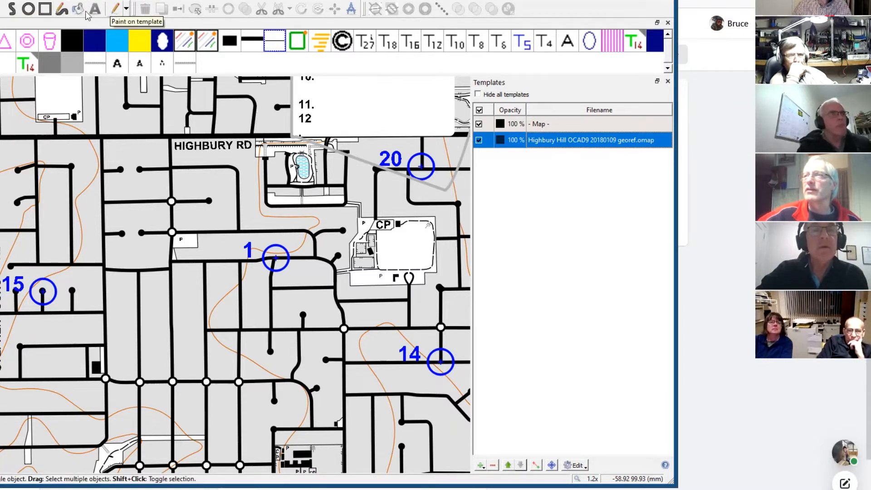
# Start a 950.9 Border path below the CP label through control 1, the dead end northwest, the southwestern road corner and the dead end northeast of 15
pyautogui.click(12, 8)
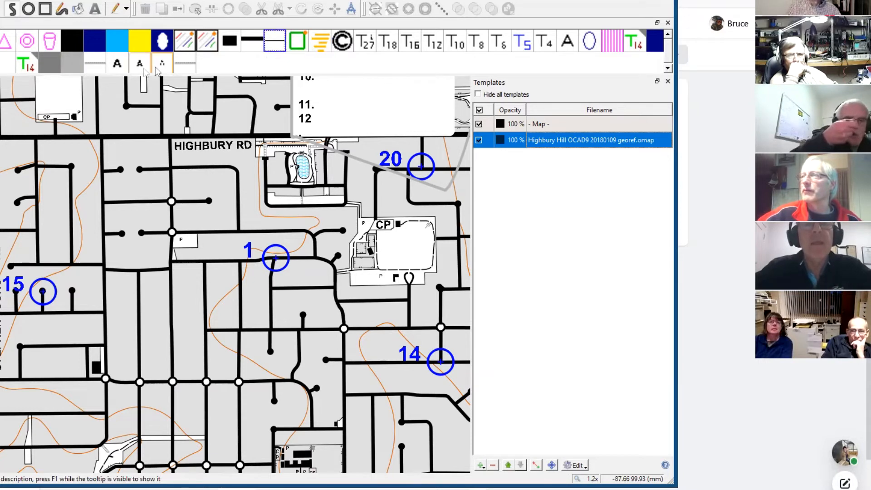
pyautogui.click(183, 67)
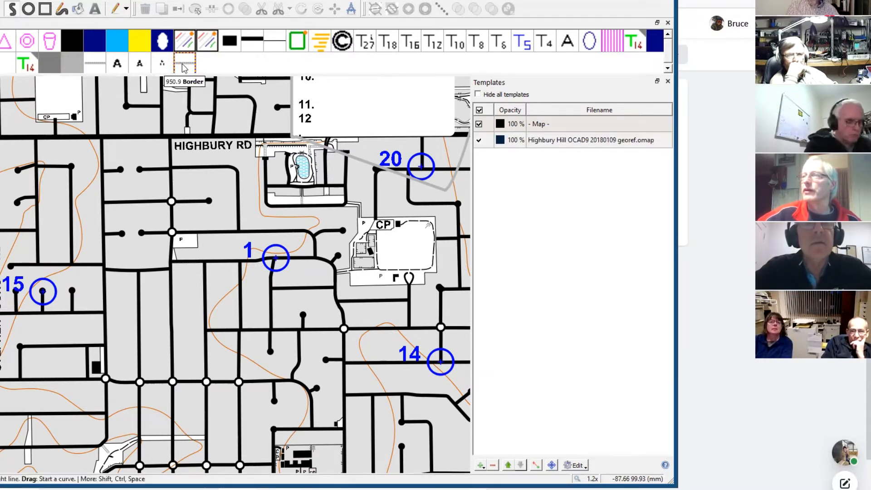
pyautogui.click(385, 238)
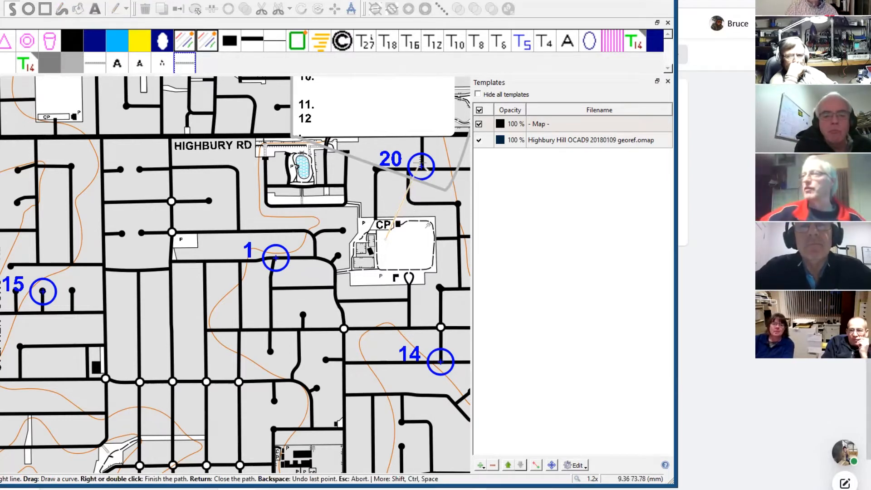
pyautogui.click(276, 257)
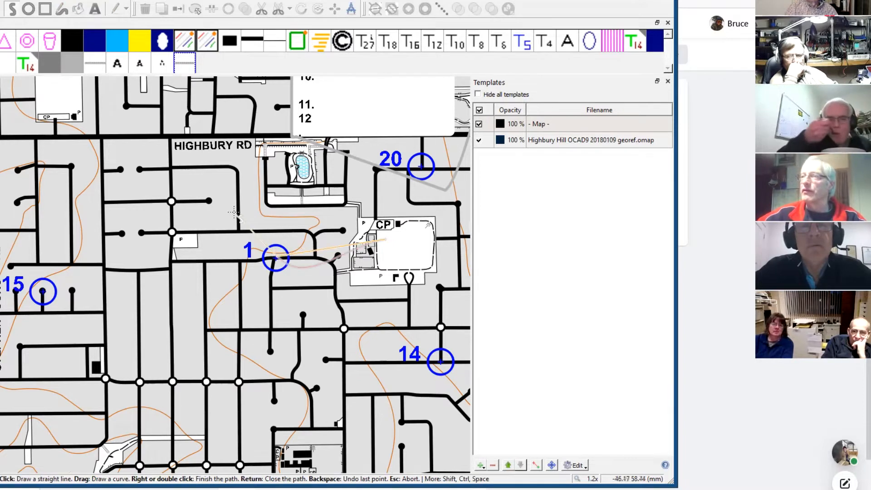
pyautogui.click(209, 200)
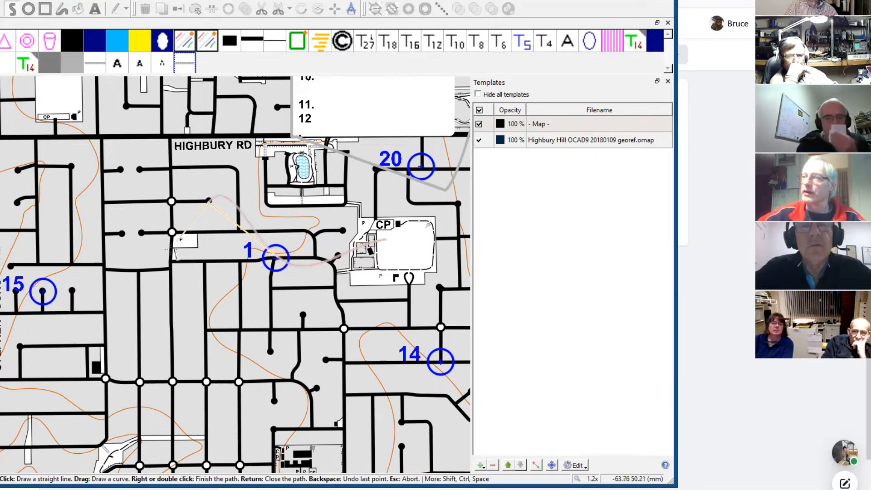
pyautogui.click(107, 412)
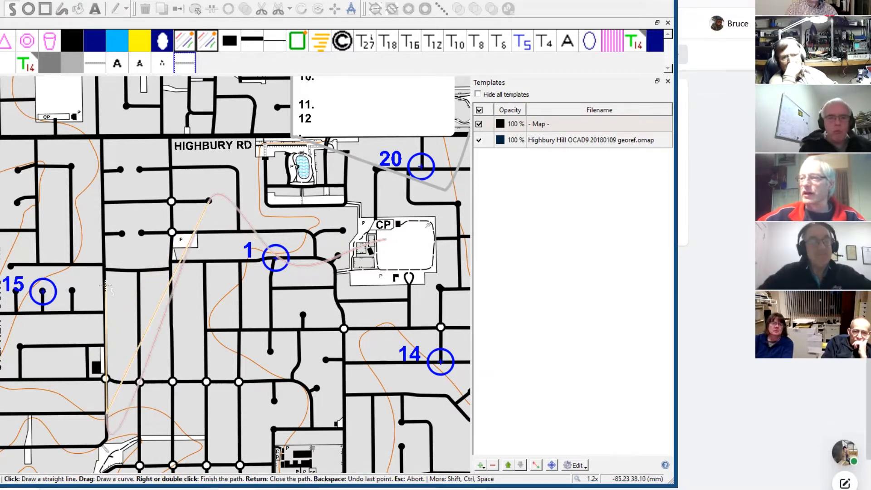
pyautogui.click(72, 166)
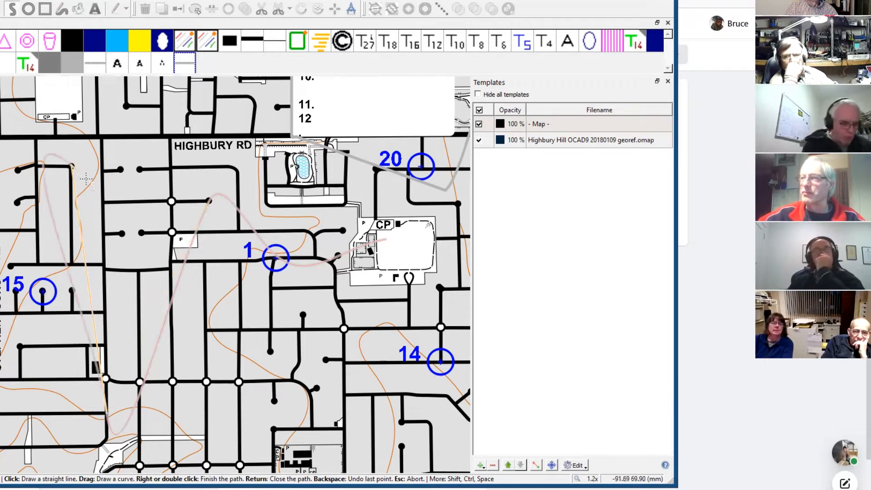
# Extend the border path through the dead ends west of the small car park, west of 14, south of Highbury Rd and above the school block
pyautogui.click(123, 234)
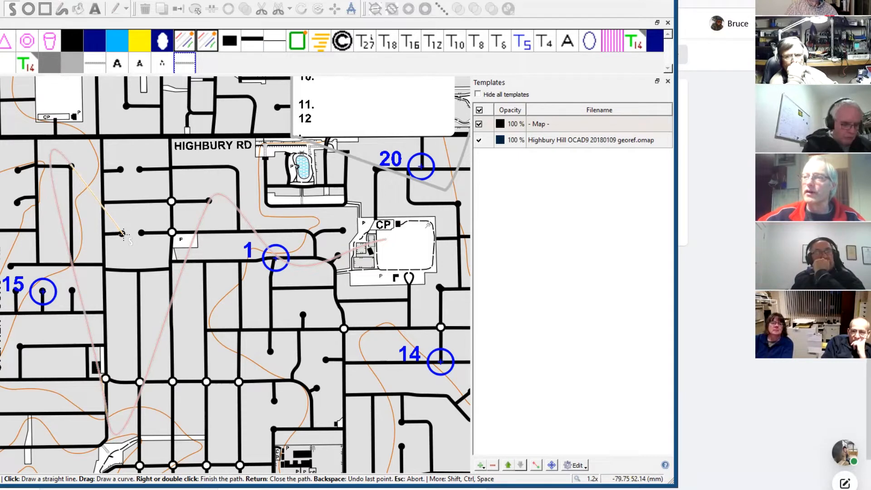
pyautogui.click(327, 360)
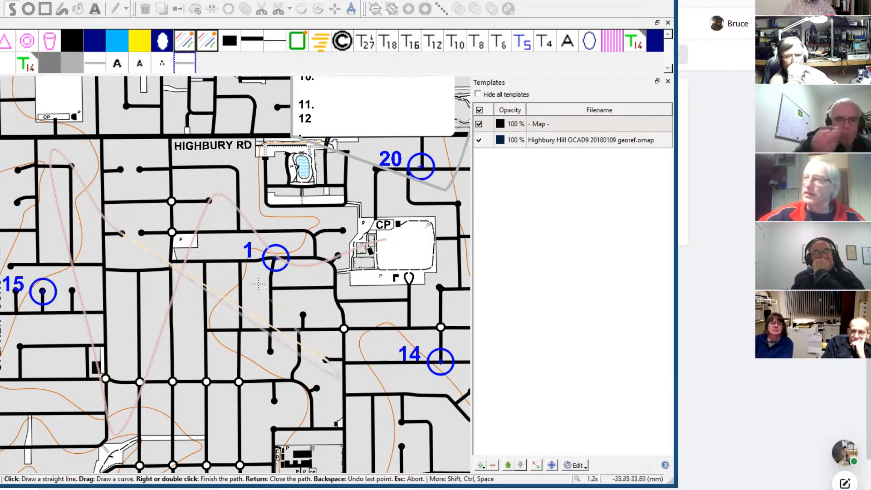
pyautogui.click(140, 169)
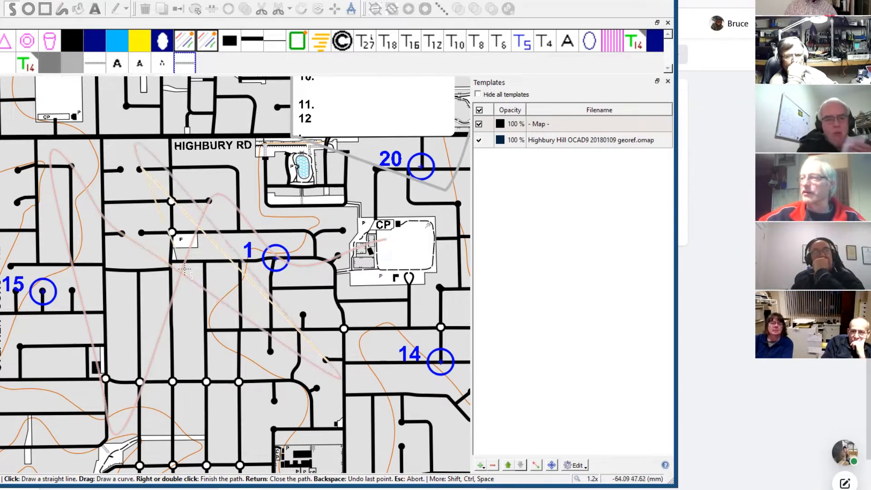
pyautogui.click(274, 401)
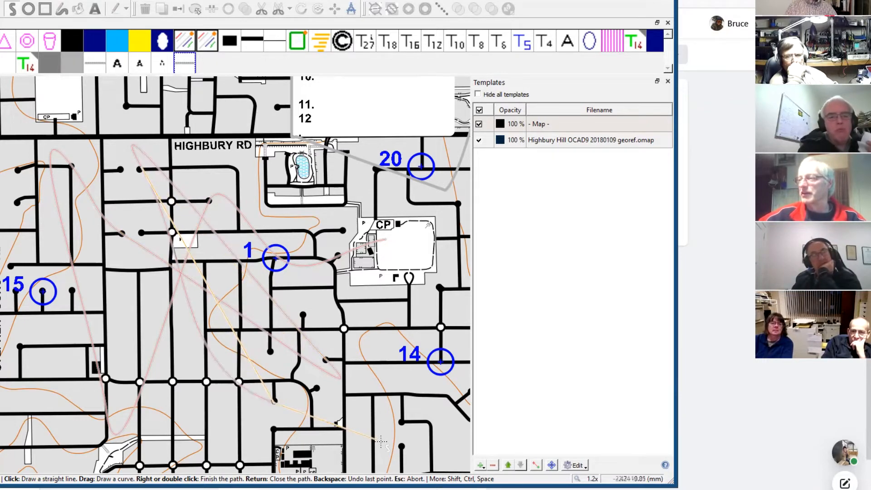
# Replace the path's last point with the dead end south of 14, and add the southeastern dead end above High Street Road
pyautogui.scroll(-5, 380, 440)
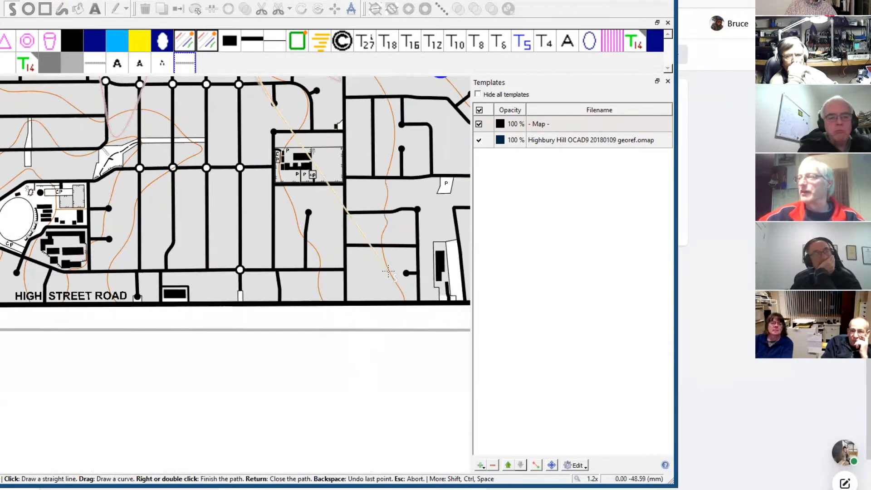
pyautogui.click(405, 273)
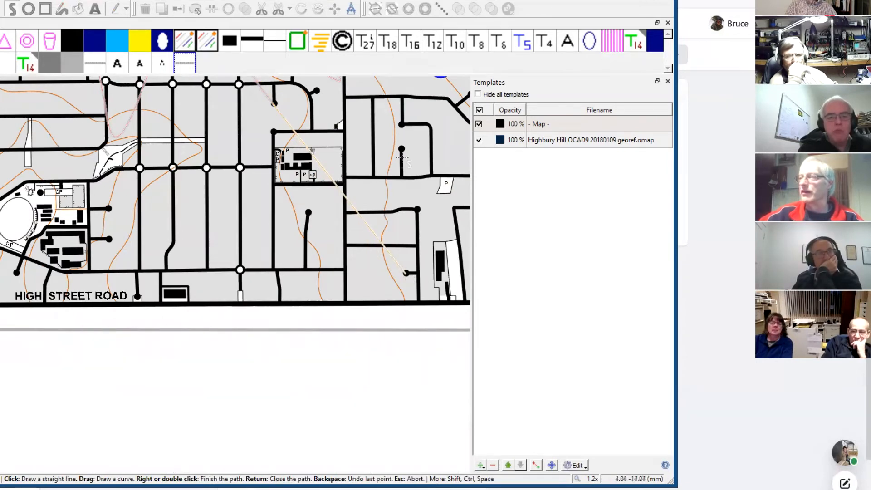
pyautogui.press('BackSpace')
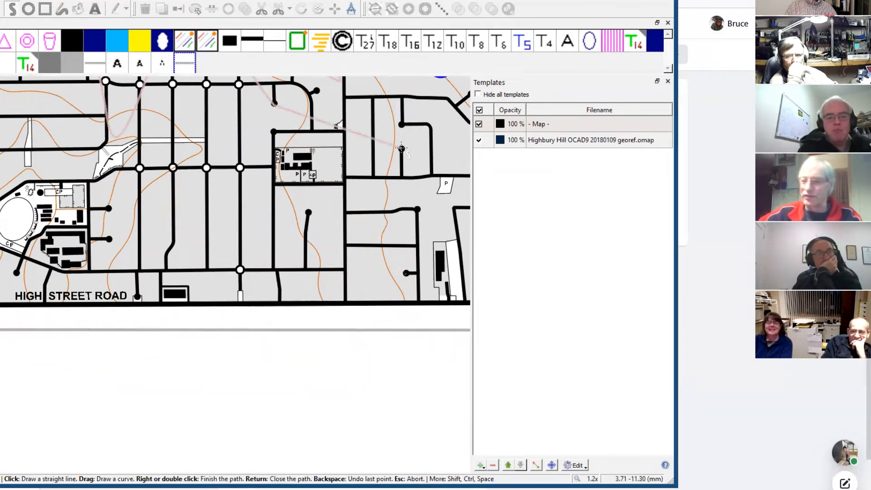
pyautogui.scroll(3, 402, 149)
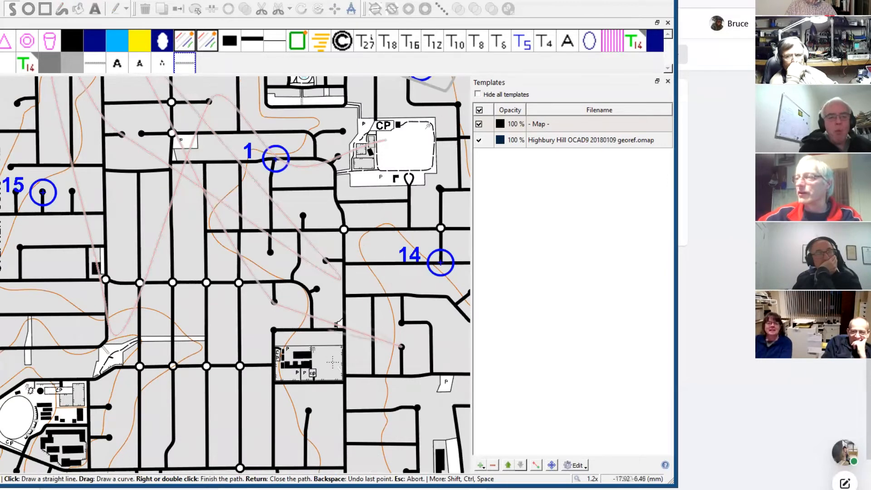
pyautogui.click(402, 347)
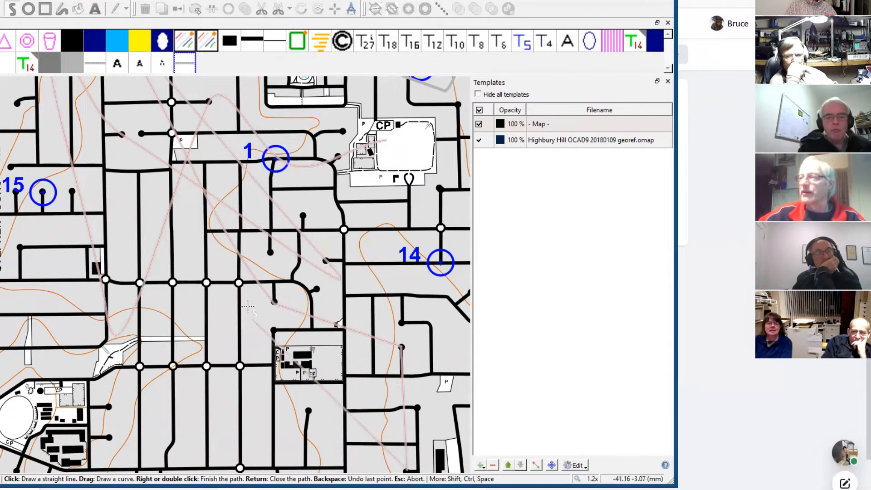
# Finish the path through the circled junctions southwest and southeast of control 1, ending at its start point below the CP label
pyautogui.click(207, 282)
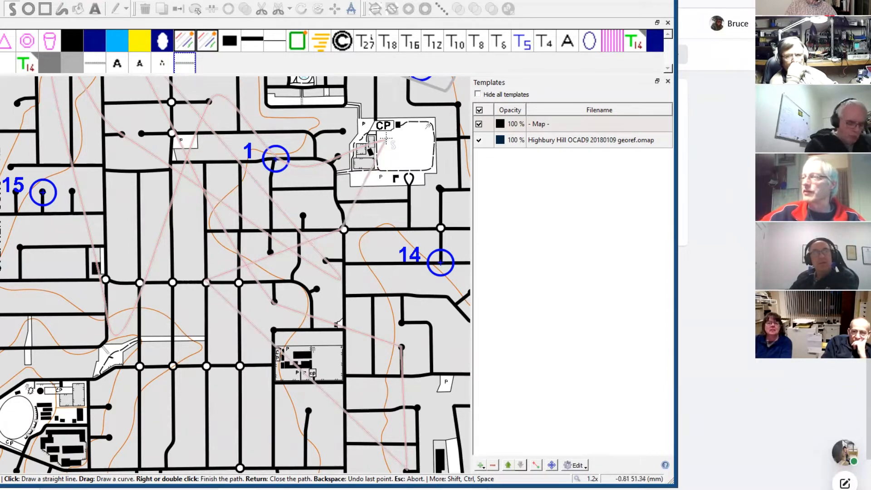
pyautogui.scroll(2, 385, 141)
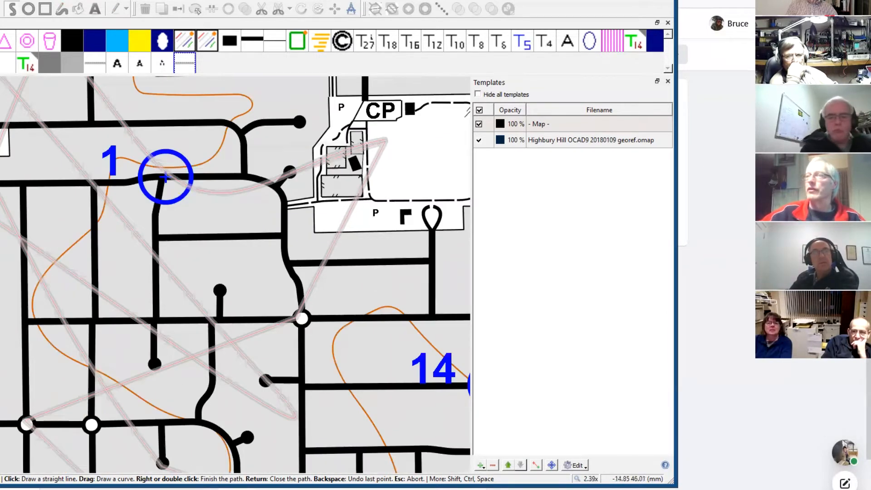
pyautogui.rightClick(386, 140)
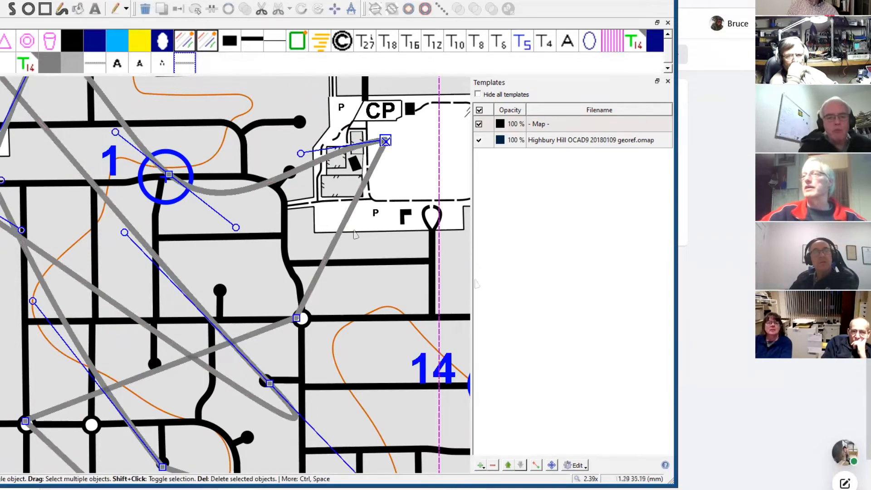
# Export the selected path as a simple course with event name Today, course name PW and first code number 1
pyautogui.scroll(-4, 354, 233)
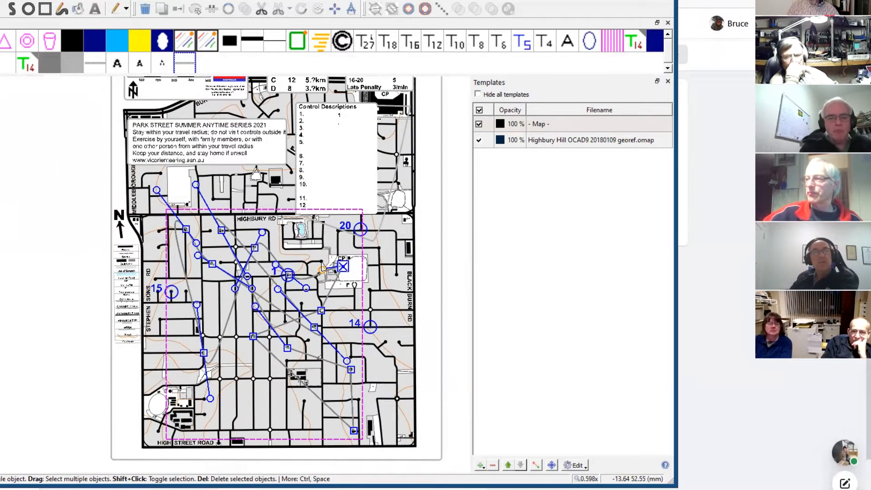
pyautogui.click(0, 0)
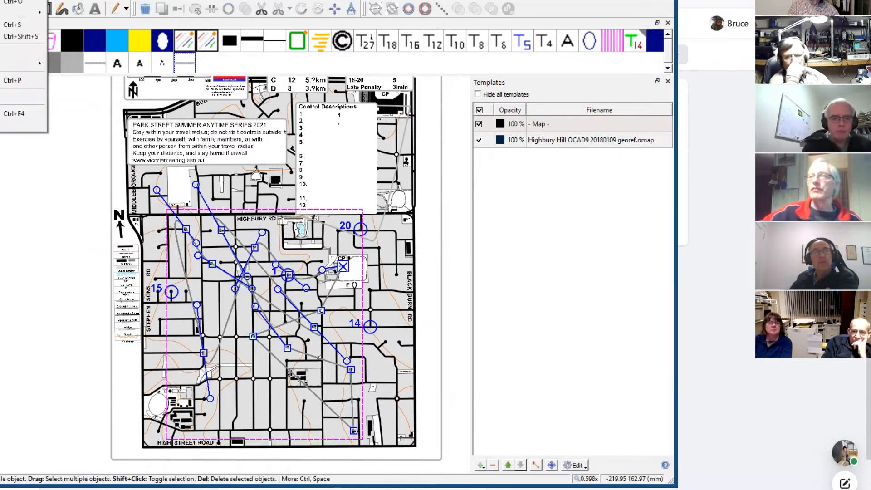
pyautogui.moveTo(25, 63)
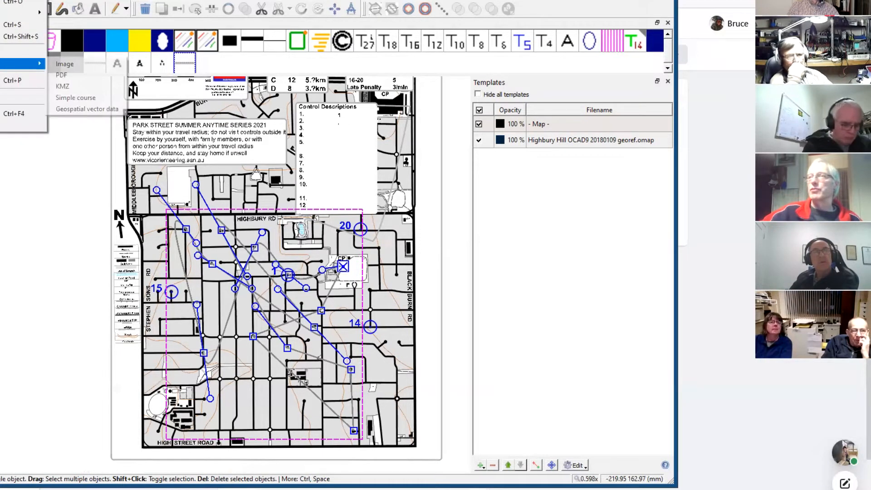
pyautogui.click(76, 98)
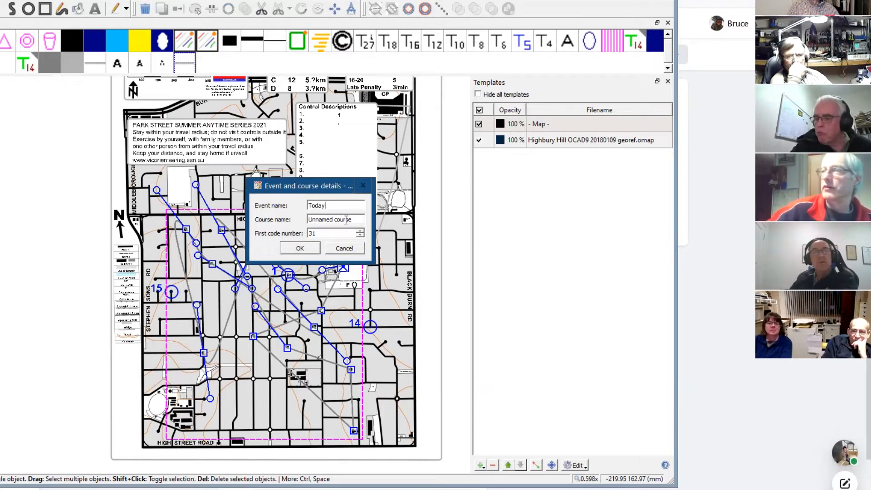
pyautogui.moveTo(354, 221); pyautogui.dragTo(269, 215)
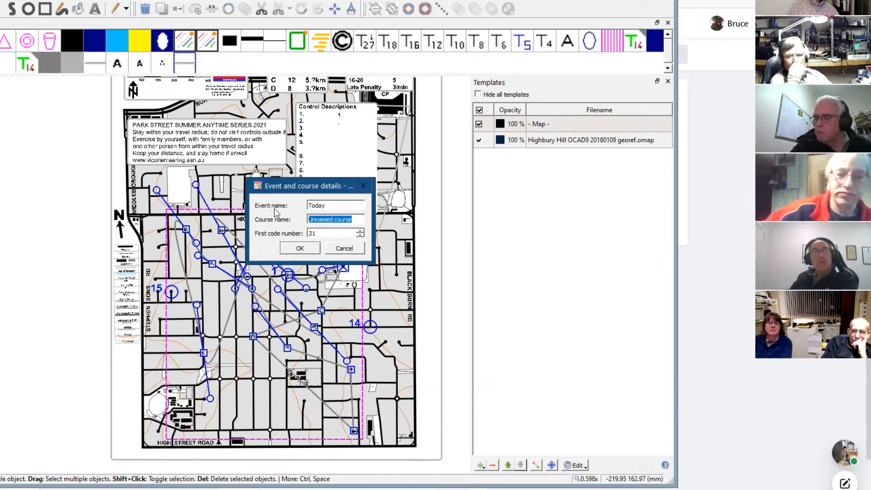
pyautogui.write('PW')
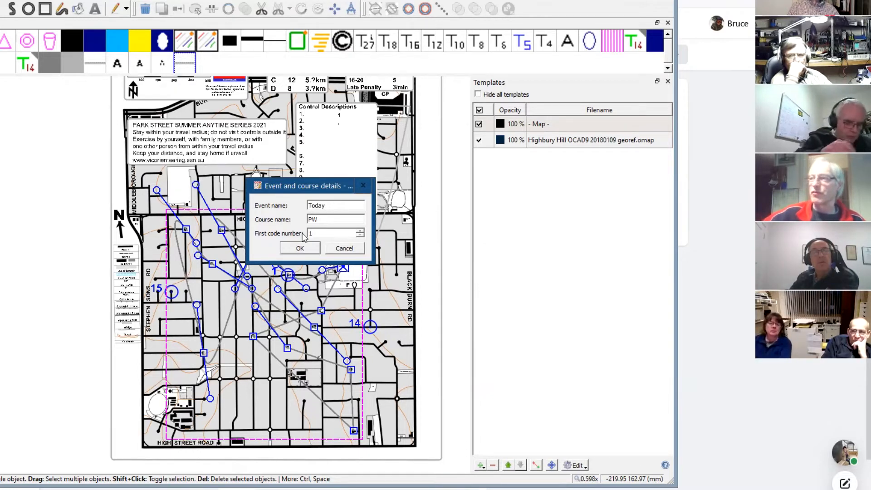
pyautogui.click(298, 249)
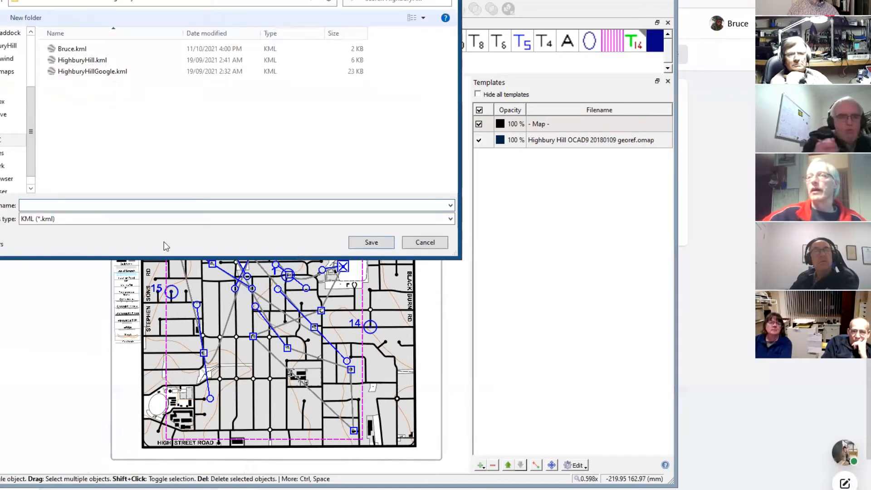
pyautogui.click(88, 219)
pyautogui.click(82, 229)
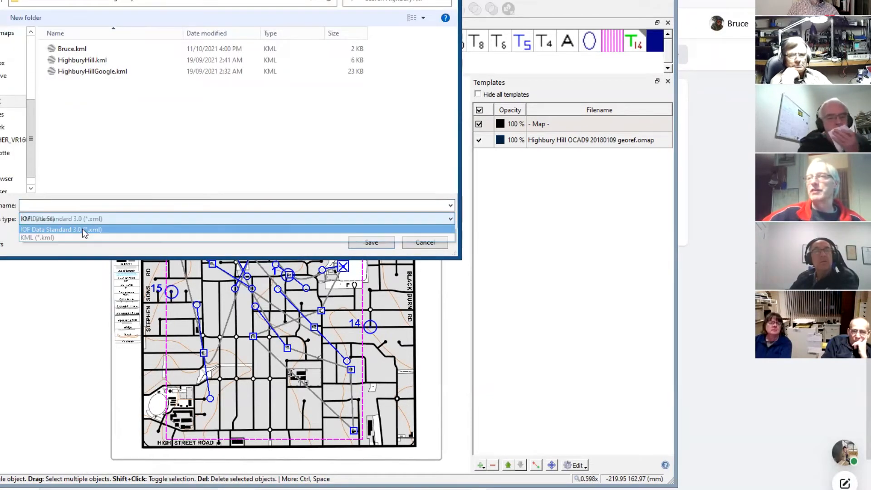
pyautogui.click(50, 219)
pyautogui.click(51, 239)
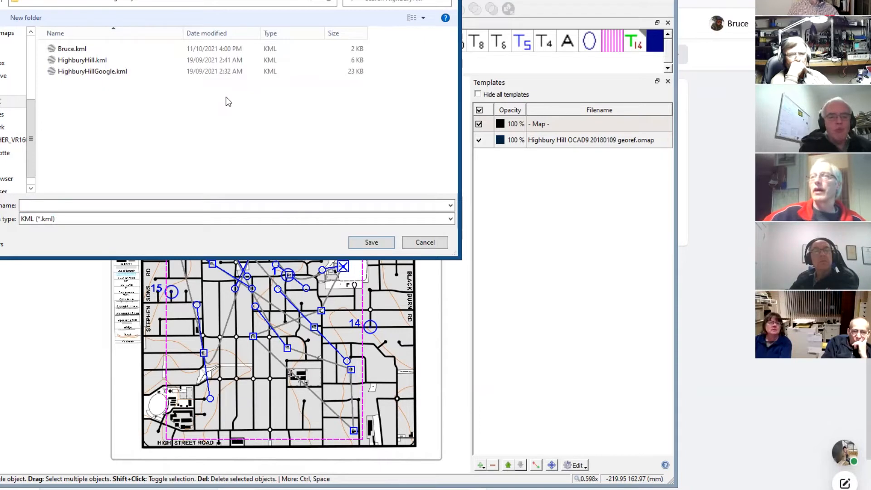
# Save the simple course in the HighburyHill folder as a KML file named Today
pyautogui.click(40, 208)
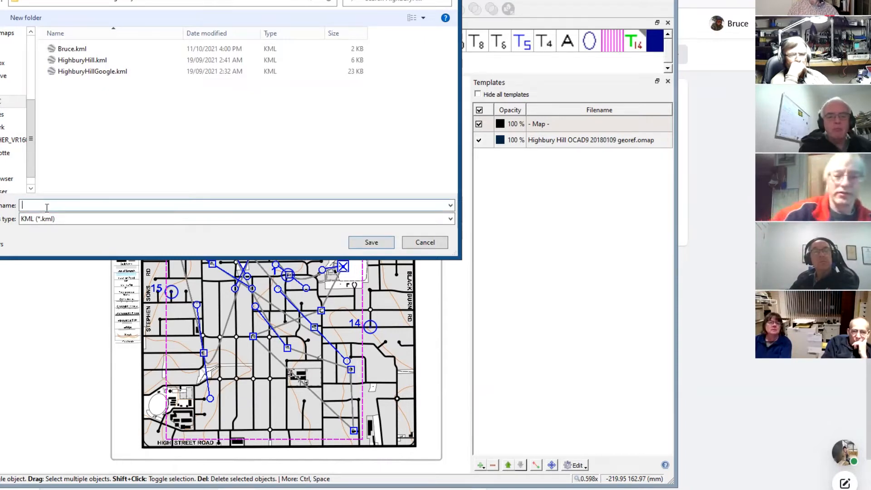
pyautogui.write('Today')
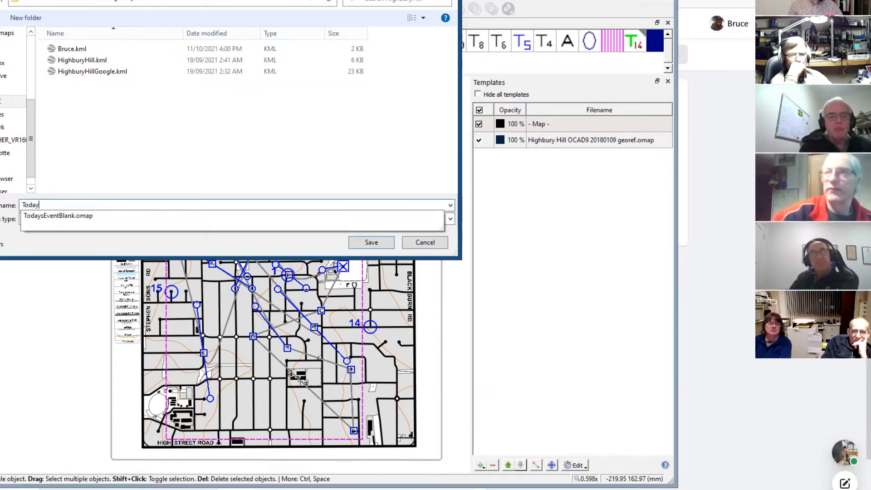
pyautogui.click(59, 204)
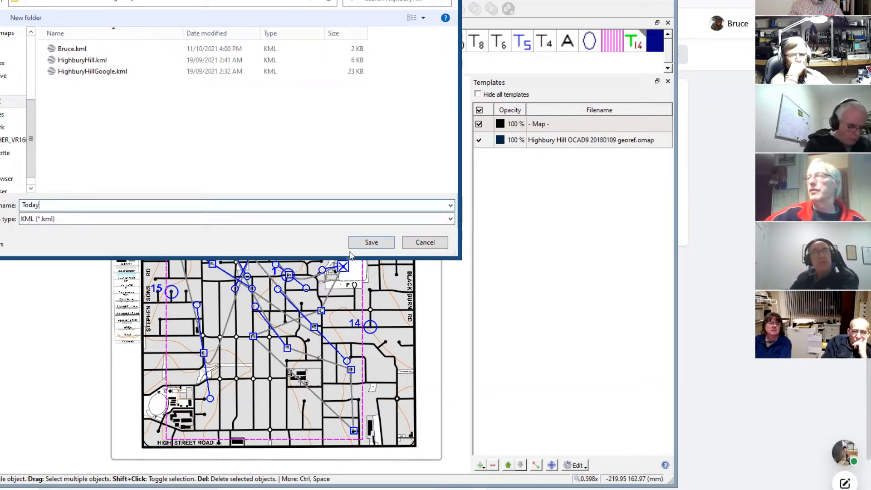
pyautogui.click(376, 244)
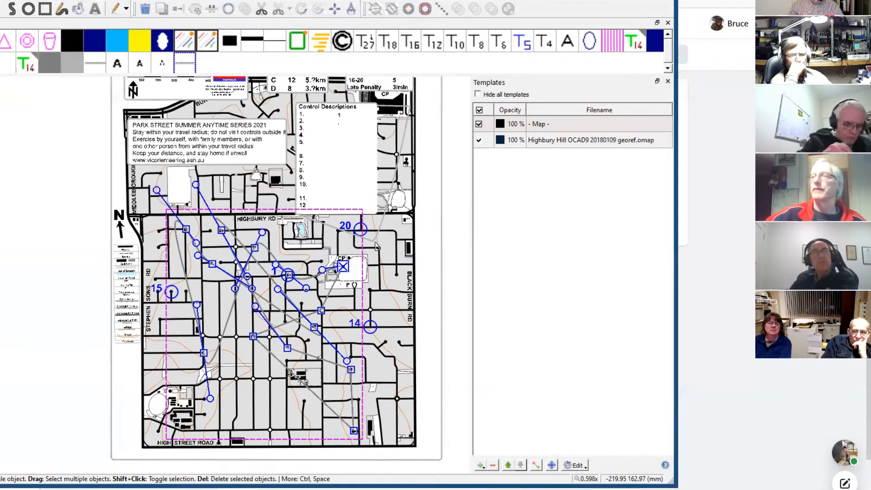
pyautogui.click(13, 489)
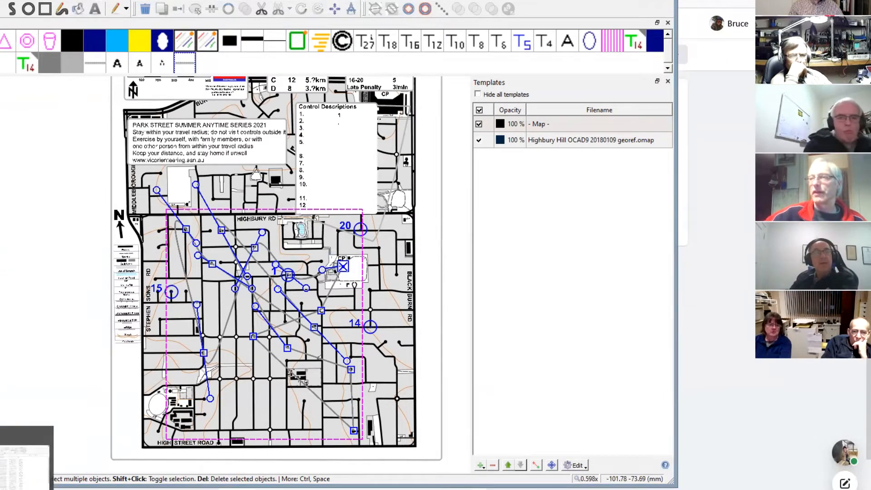
pyautogui.click(92, 212)
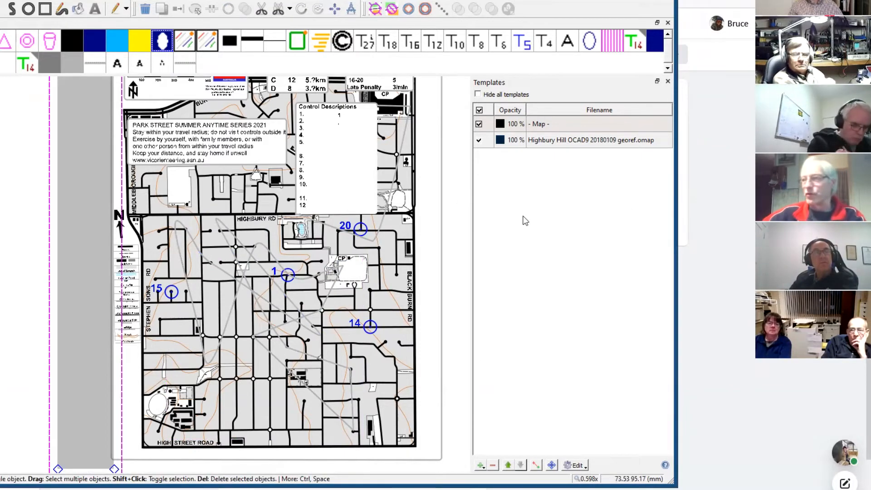
pyautogui.scroll(5, 525, 221)
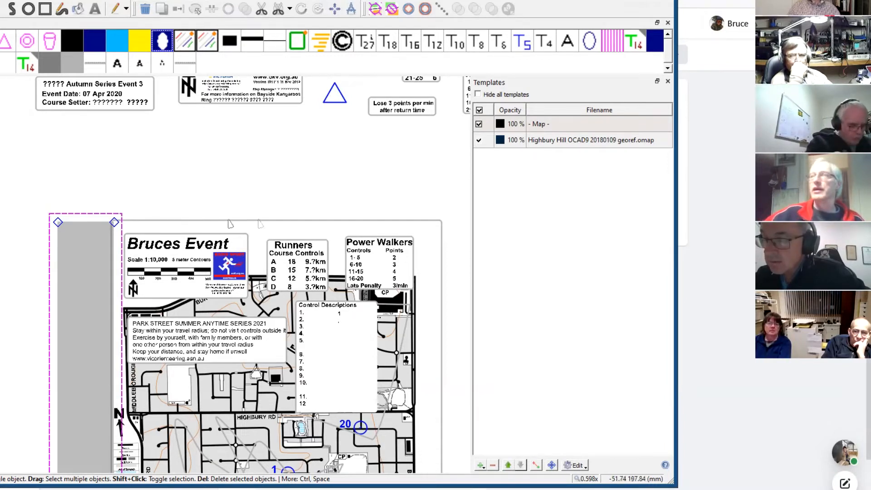
# Check the map's georeferencing settings and close them without changes
pyautogui.click(31, 0)
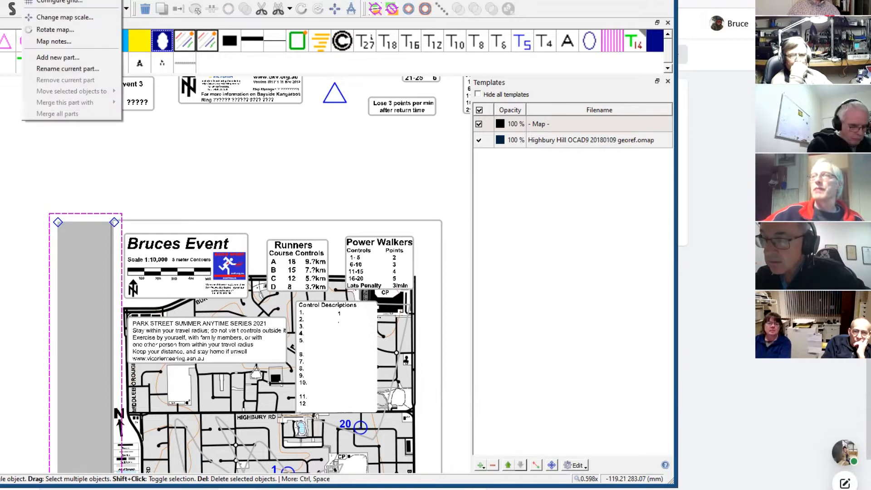
pyautogui.click(59, 0)
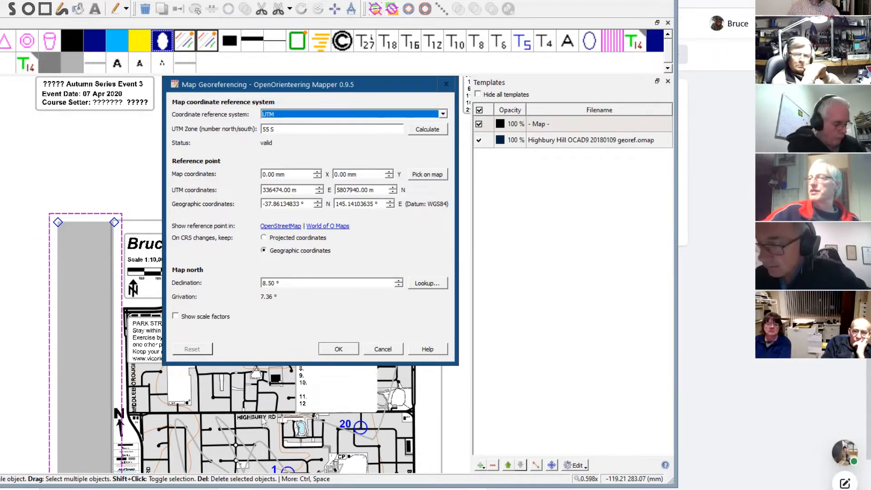
pyautogui.click(393, 350)
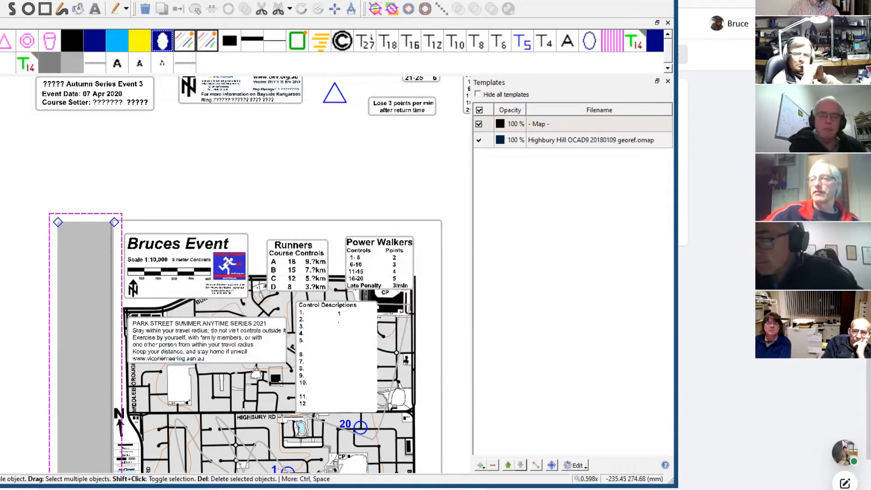
# Switch to File Explorer and open Today.kml from the HighburyHill folder in Google Earth
pyautogui.click(5, 488)
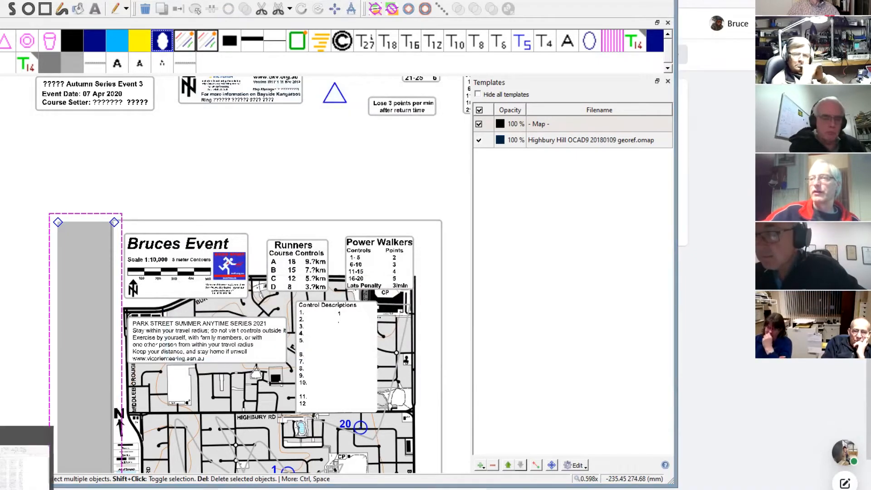
pyautogui.click(25, 461)
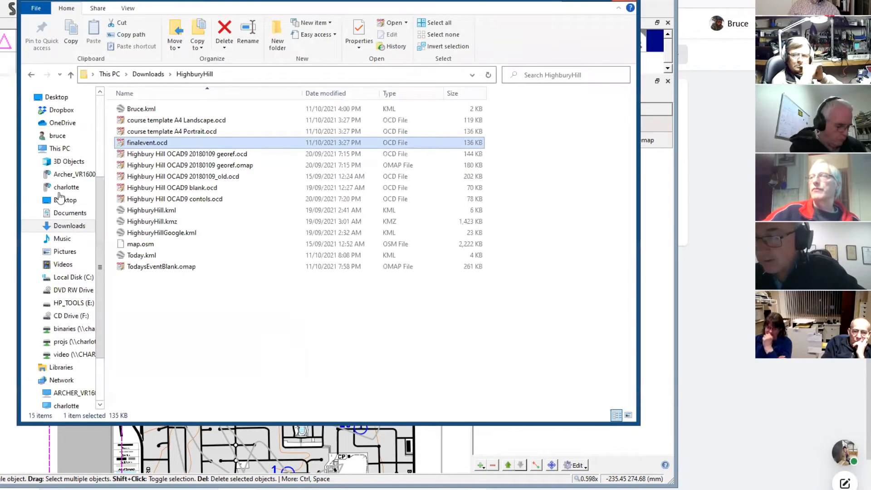
pyautogui.click(141, 258)
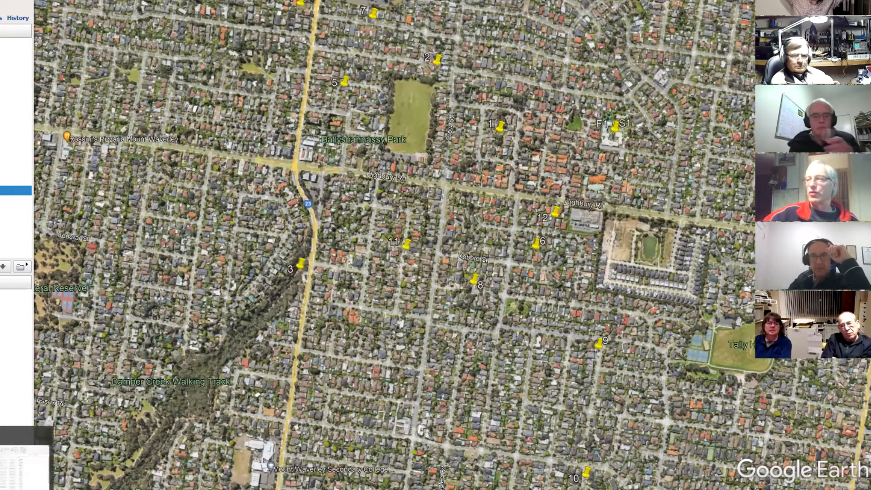
# Switch to File Explorer, open Today.kml in the Vim text editor, examine the start and control coordinates, and close the editor
pyautogui.click(19, 468)
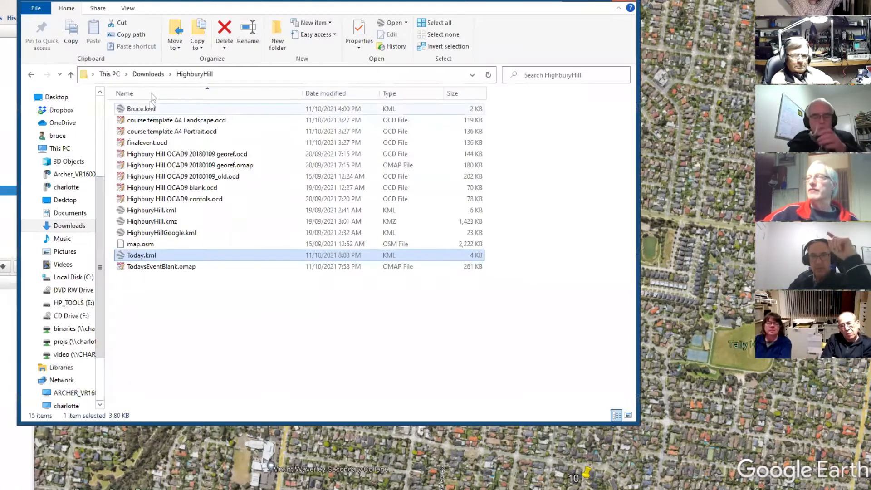
pyautogui.rightClick(144, 255)
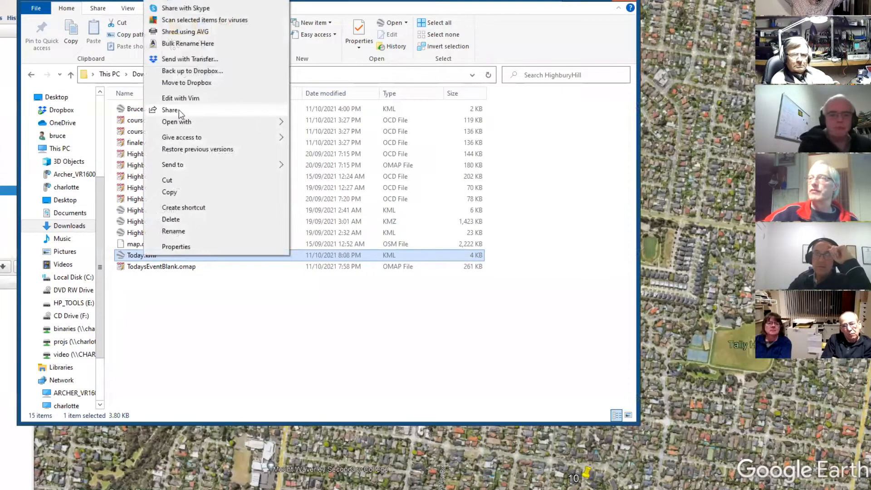
pyautogui.moveTo(178, 123)
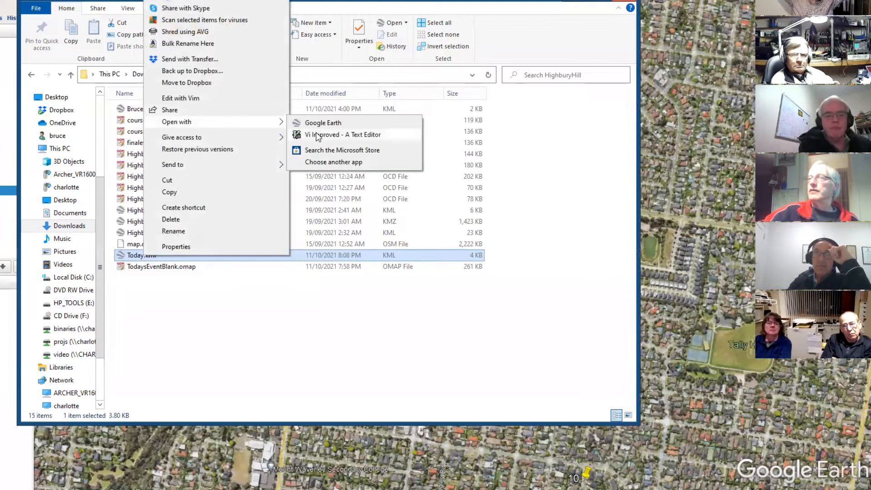
pyautogui.click(331, 134)
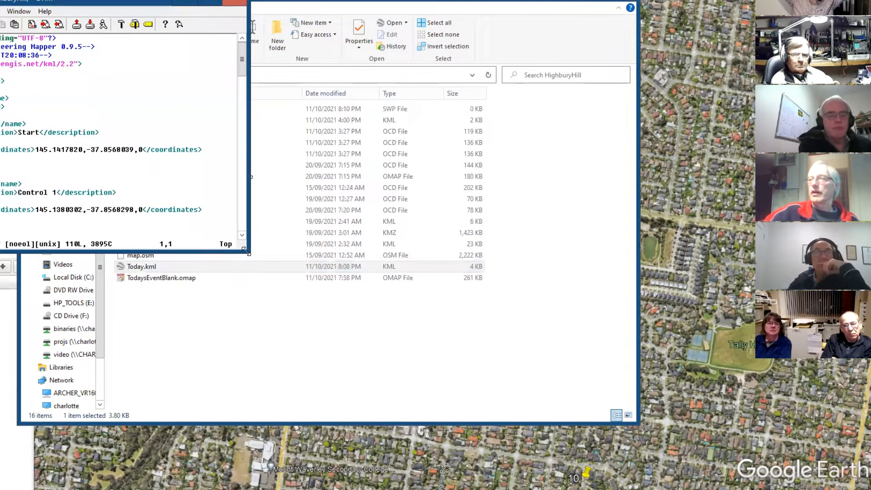
pyautogui.moveTo(249, 252); pyautogui.dragTo(616, 448)
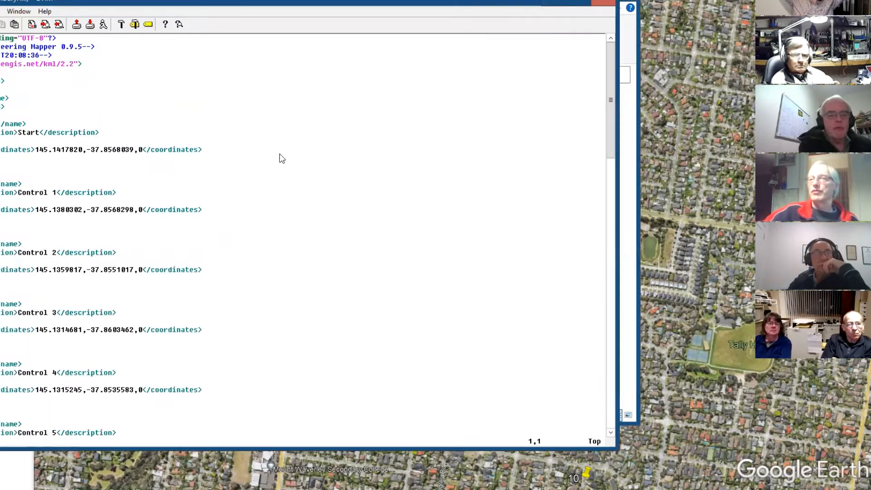
pyautogui.scroll(-7, 279, 153)
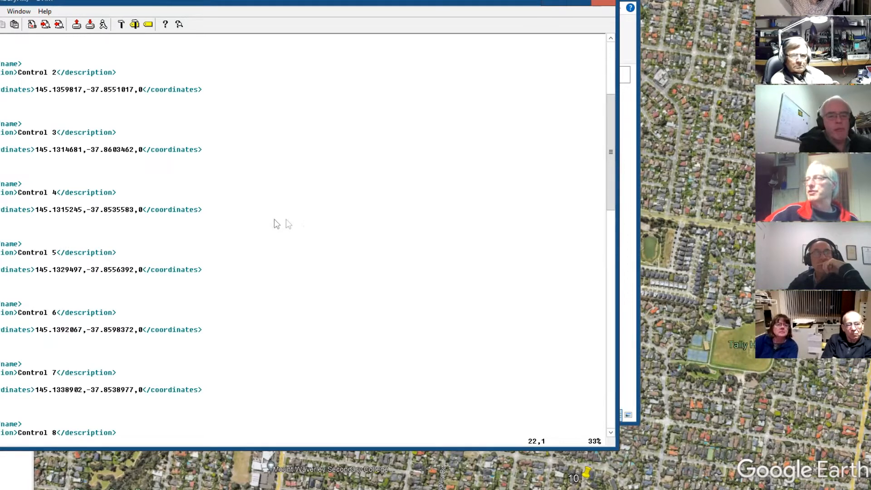
pyautogui.moveTo(609, 185); pyautogui.dragTo(613, 131)
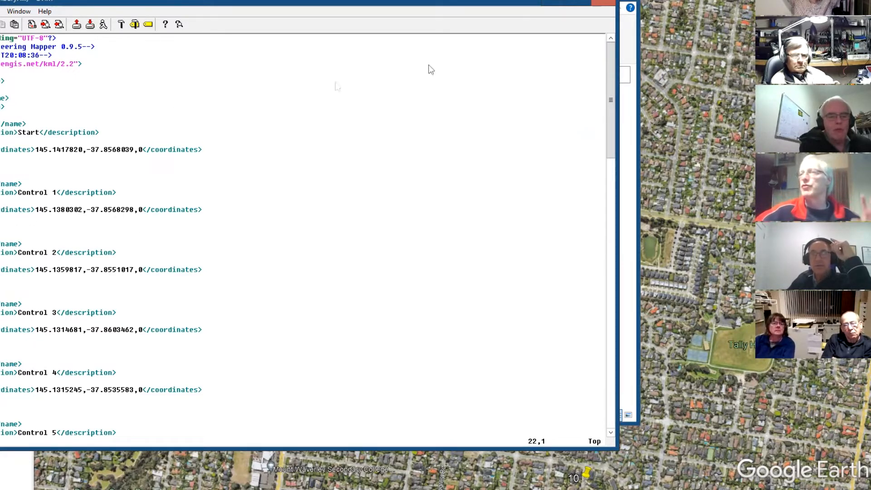
pyautogui.click(606, 3)
# Open Today.kml in Google Earth again, and close Google Earth, discarding the unsaved temporary places
pyautogui.doubleClick(154, 256)
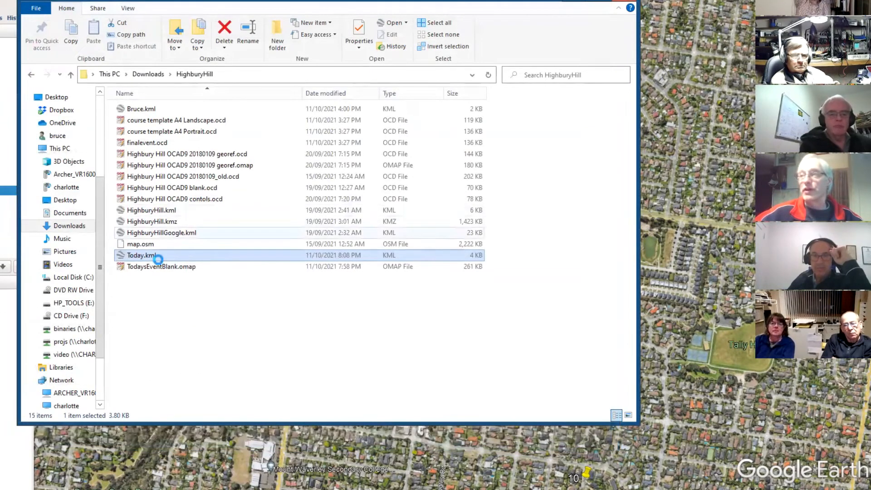
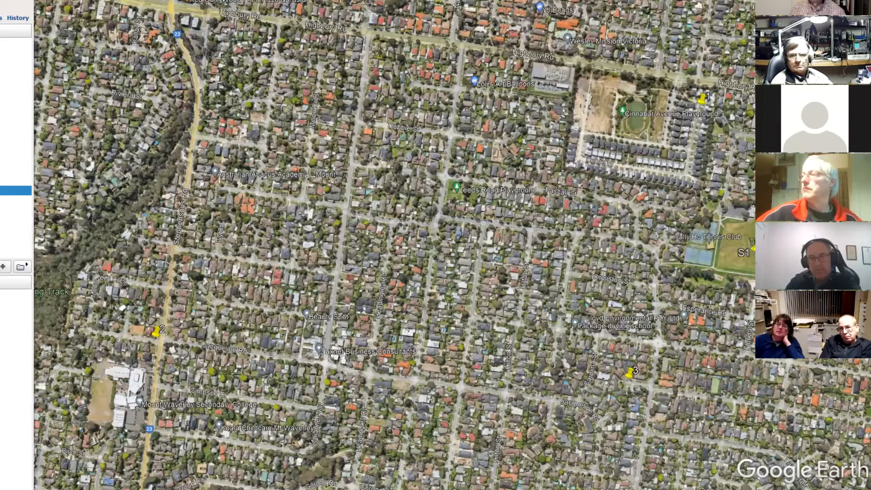
pyautogui.hotkey('alt', 'F4')
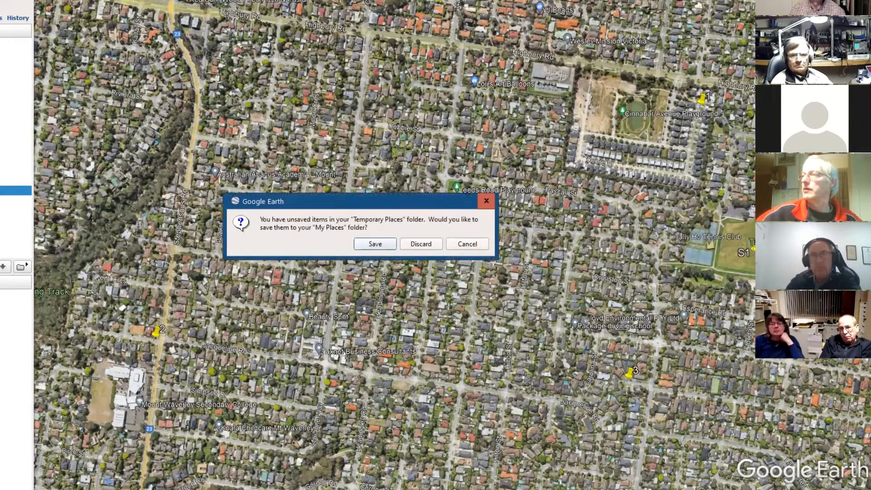
pyautogui.click(421, 244)
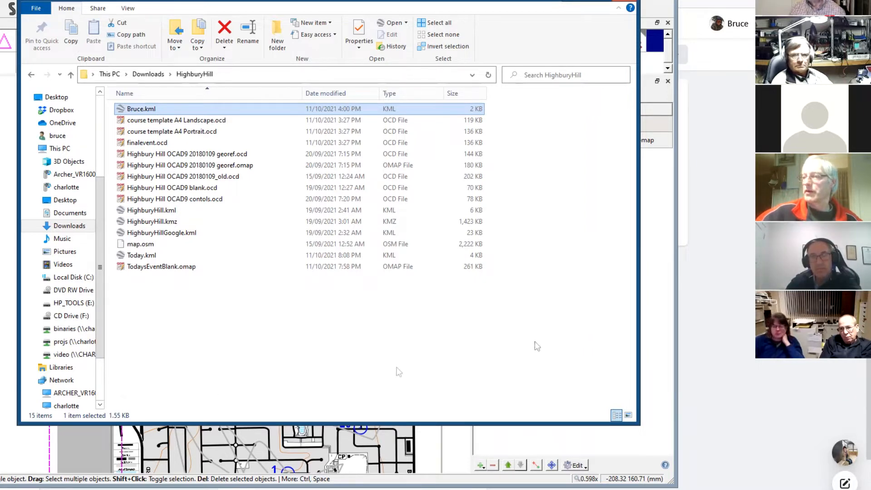
# Switch to OpenOrienteering Mapper and load Bruce.kml from the HighburyHill folder as a template
pyautogui.click(1, 348)
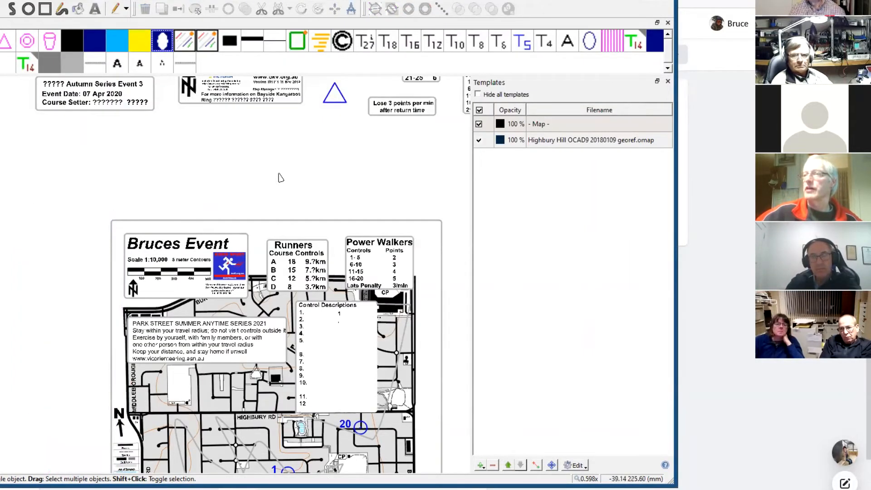
pyautogui.click(114, 9)
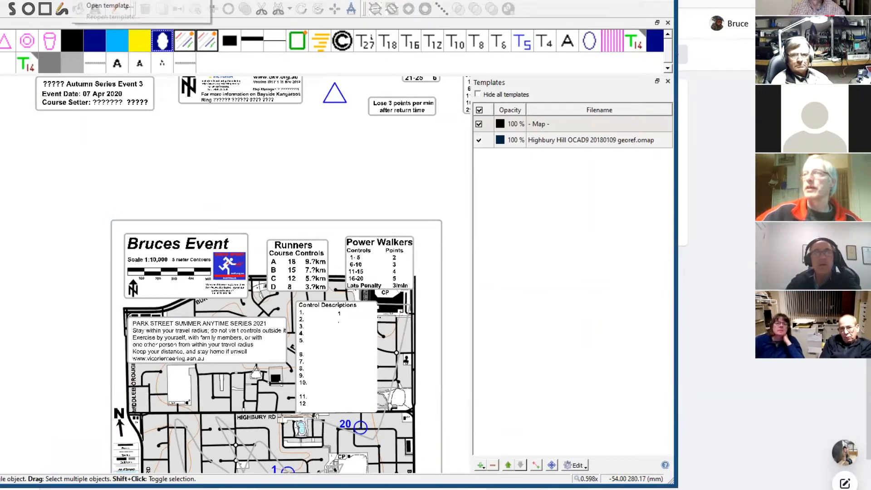
pyautogui.click(113, 6)
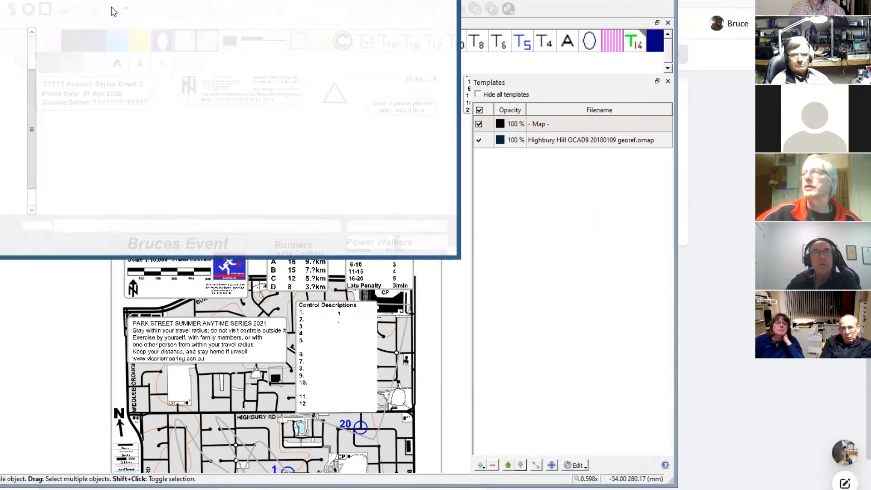
pyautogui.doubleClick(65, 49)
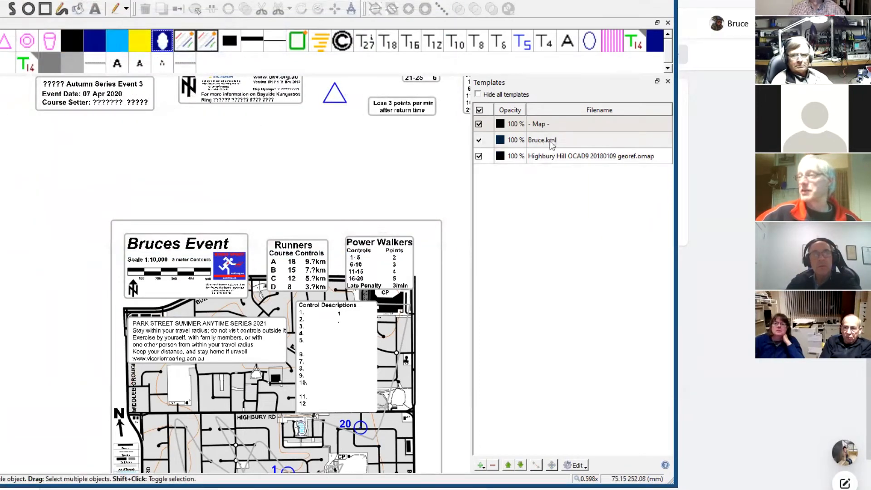
# Delete the grey zigzag course line drawn across the streets south of Highbury Rd
pyautogui.scroll(-2, 429, 402)
pyautogui.scroll(2, 429, 403)
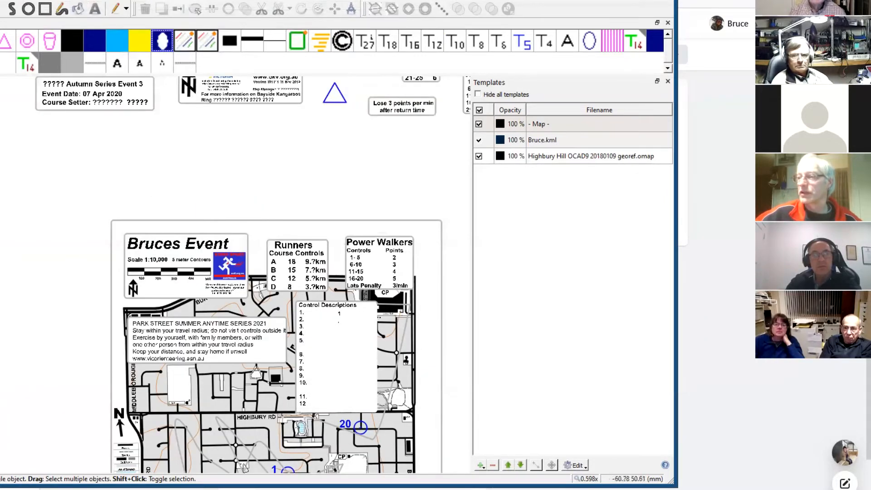
pyautogui.press('Down')
pyautogui.press('Down')
pyautogui.press('Up')
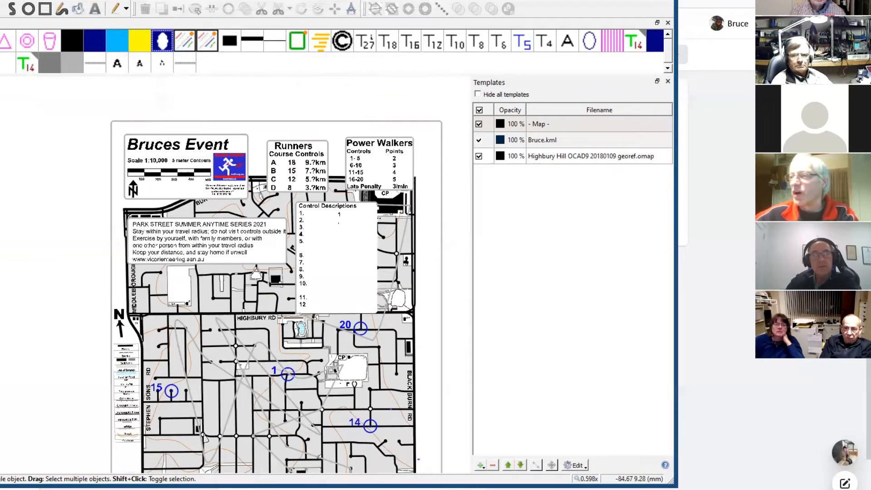
pyautogui.click(236, 401)
pyautogui.press('Delete')
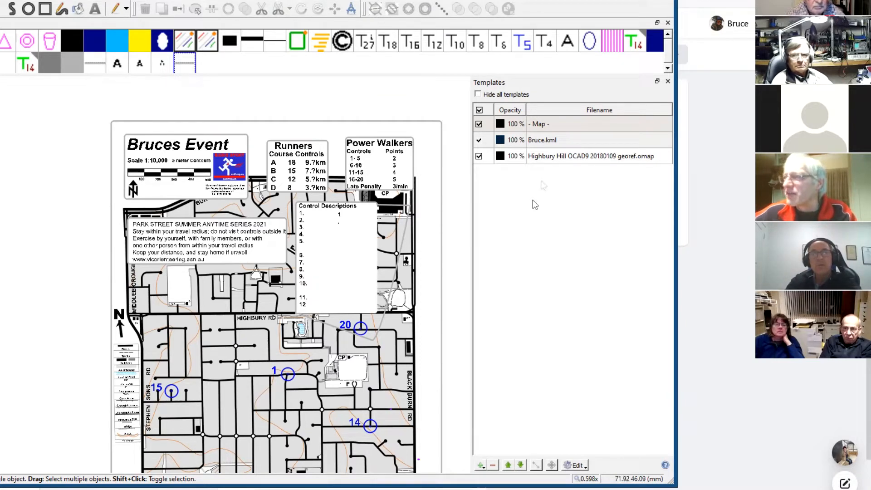
pyautogui.click(544, 141)
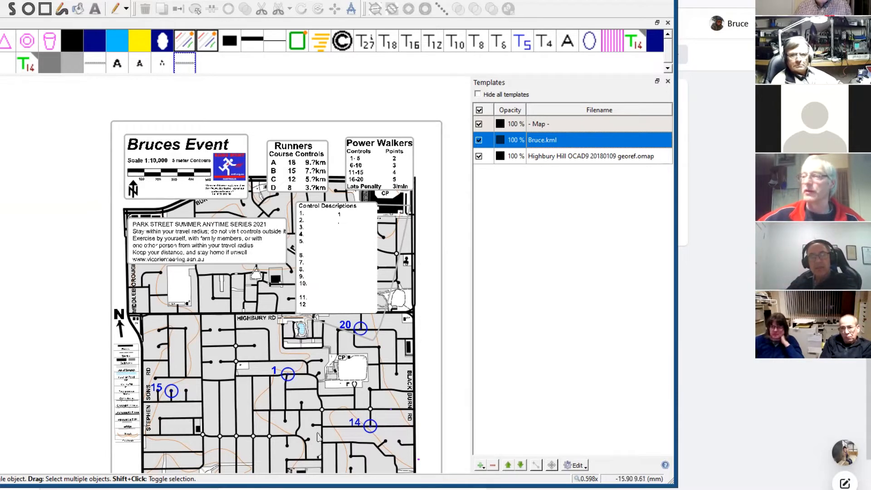
pyautogui.press('Down')
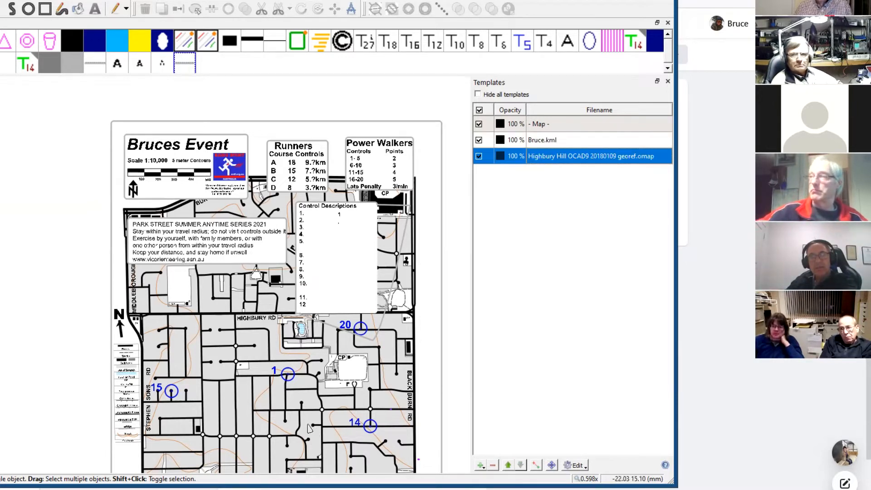
pyautogui.click(1, 300)
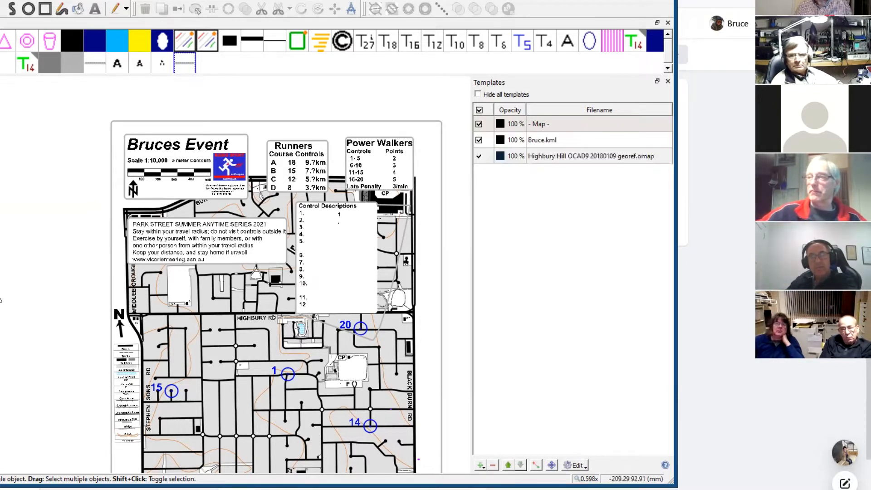
pyautogui.scroll(-1, 1, 300)
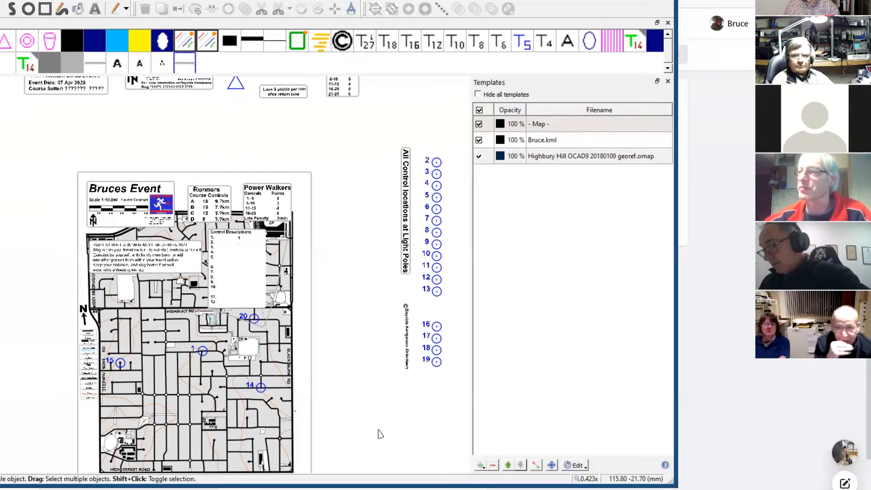
# Hide the Highbury Hill OCAD9 20180109 georef.omap base map template and the Bruce.kml template
pyautogui.click(567, 143)
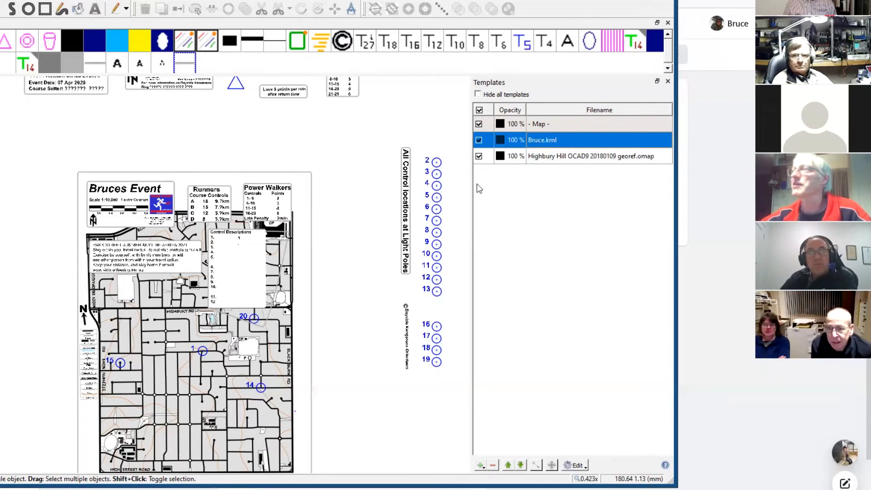
pyautogui.click(478, 157)
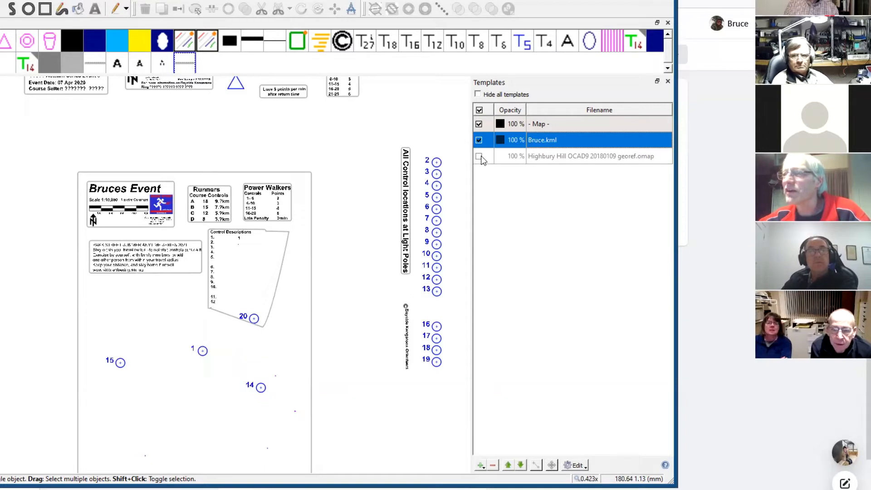
pyautogui.click(479, 156)
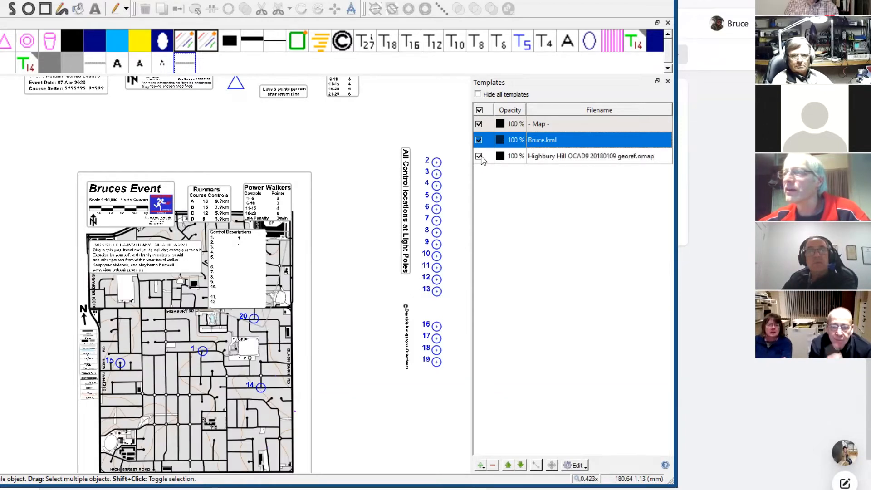
pyautogui.click(479, 156)
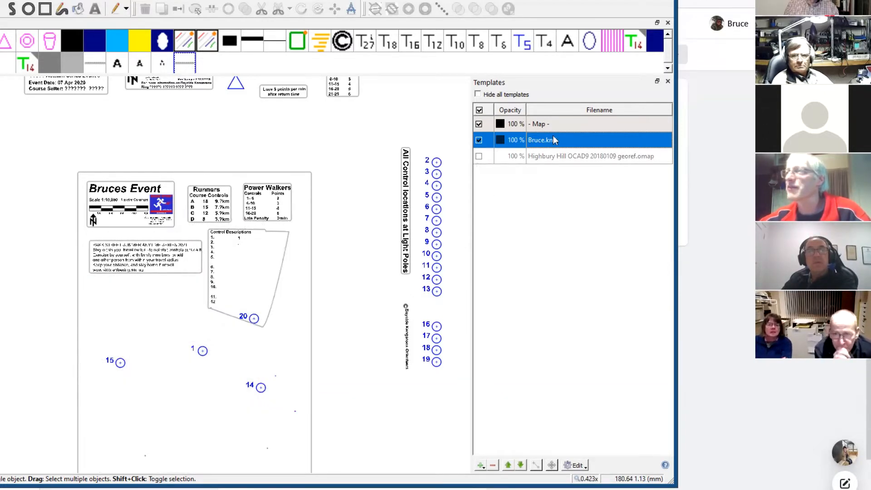
pyautogui.click(479, 140)
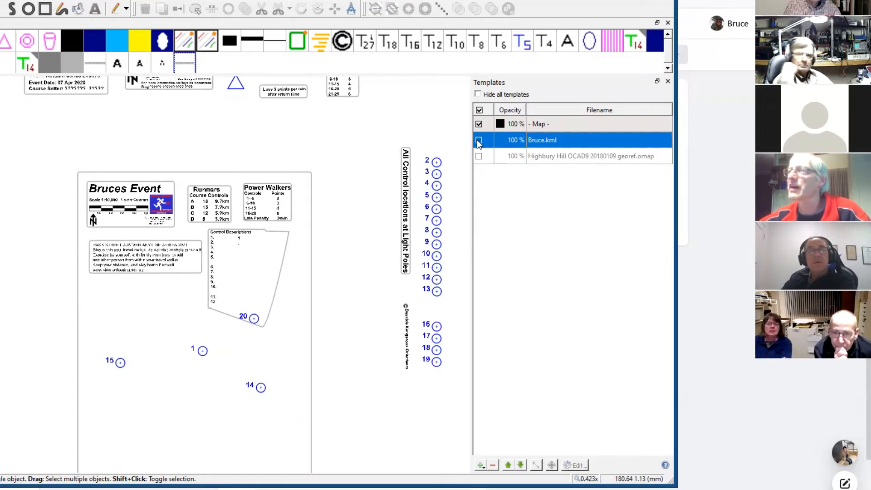
# Toggle the KML template and the Highbury Hill base map on and off to compare what each one displays
pyautogui.click(478, 140)
pyautogui.click(478, 140)
pyautogui.click(478, 140)
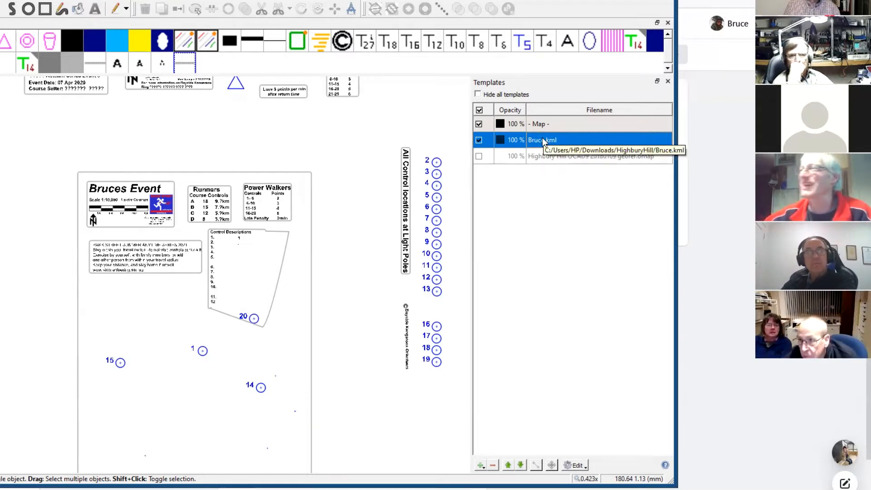
pyautogui.click(478, 156)
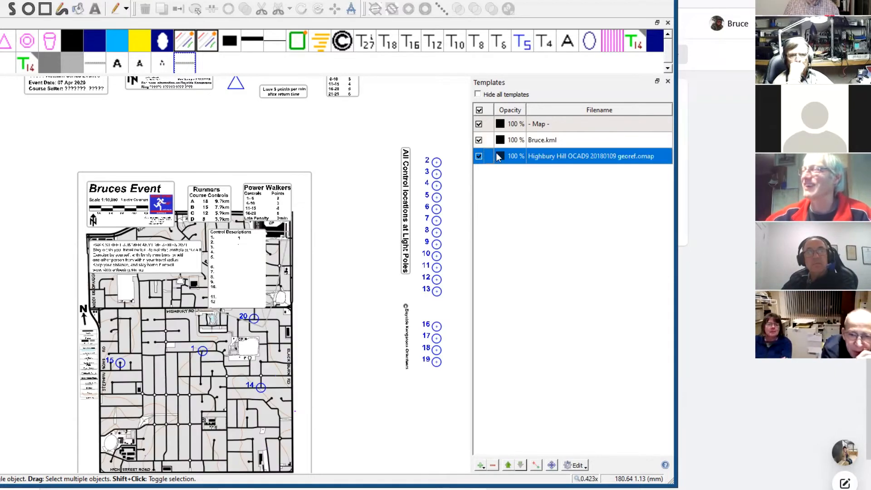
pyautogui.click(478, 156)
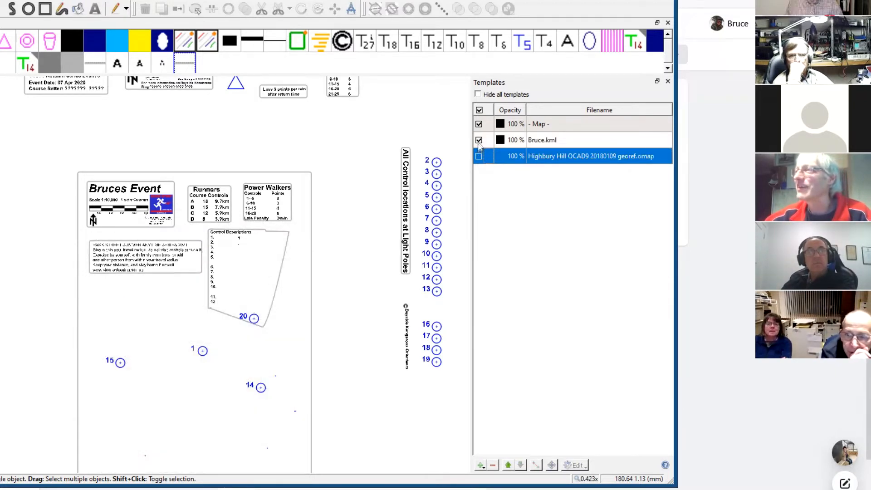
pyautogui.click(479, 140)
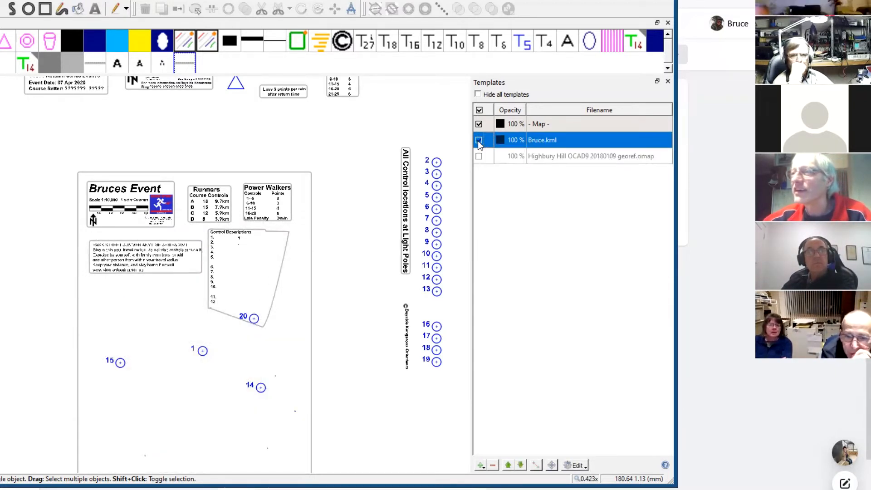
pyautogui.click(479, 140)
pyautogui.click(478, 141)
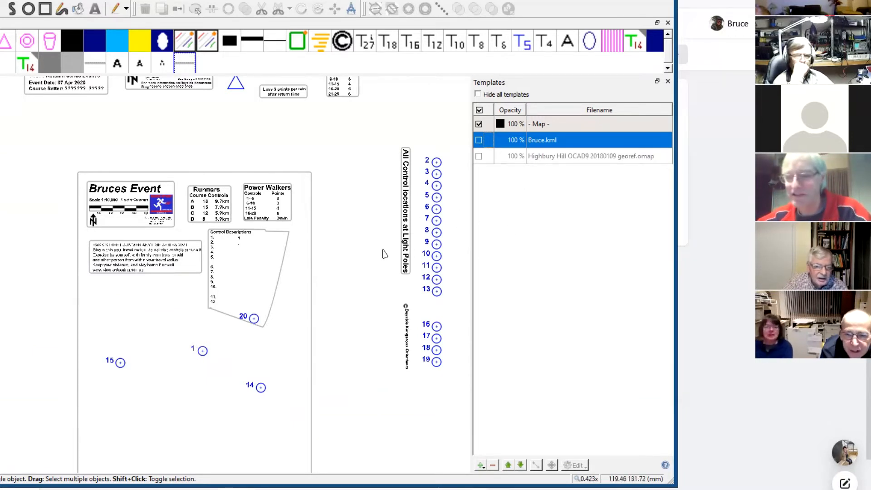
# Switch the KML template's visibility repeatedly to examine its location points around controls 1, 14 and 15
pyautogui.press('Down')
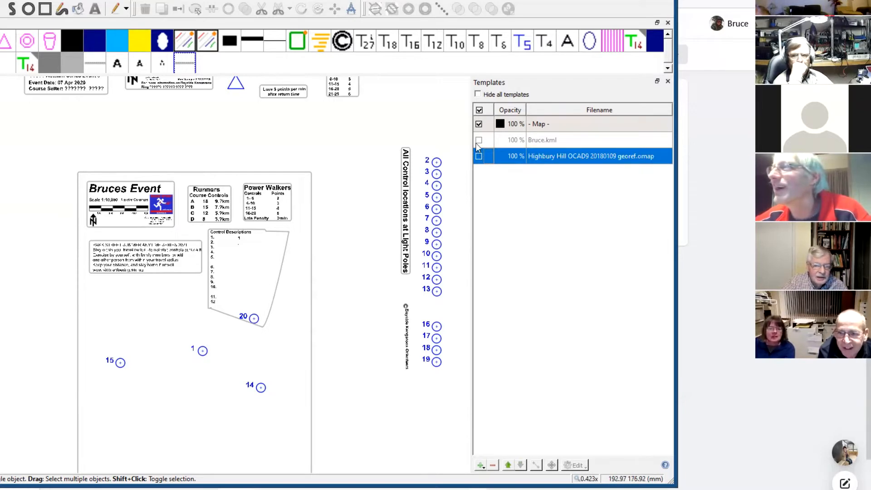
pyautogui.scroll(2, 357, 273)
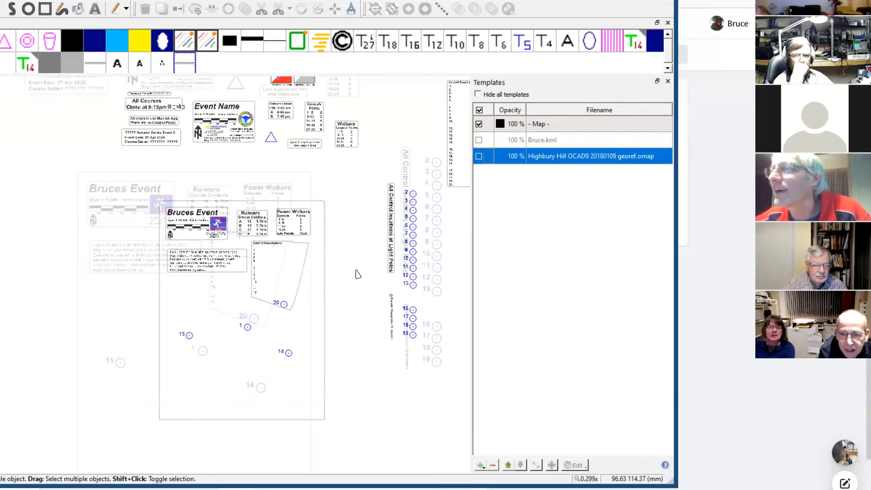
pyautogui.scroll(-5, 357, 274)
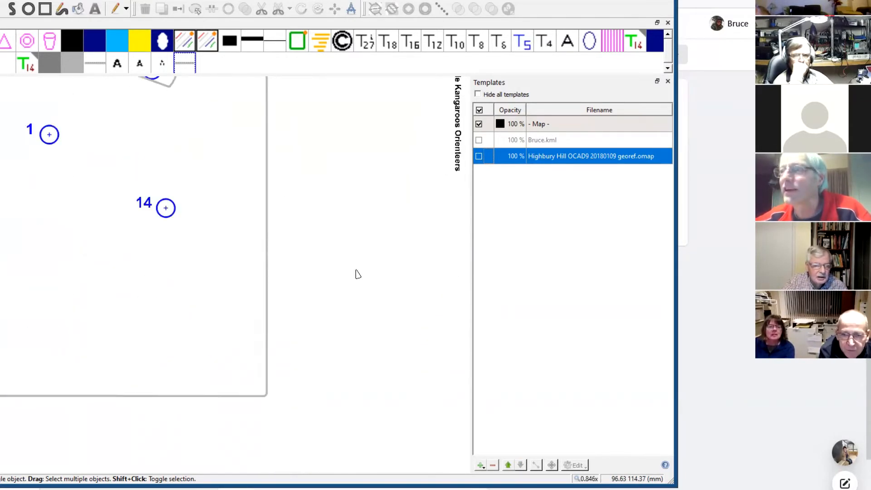
pyautogui.hscroll(-4, 356, 274)
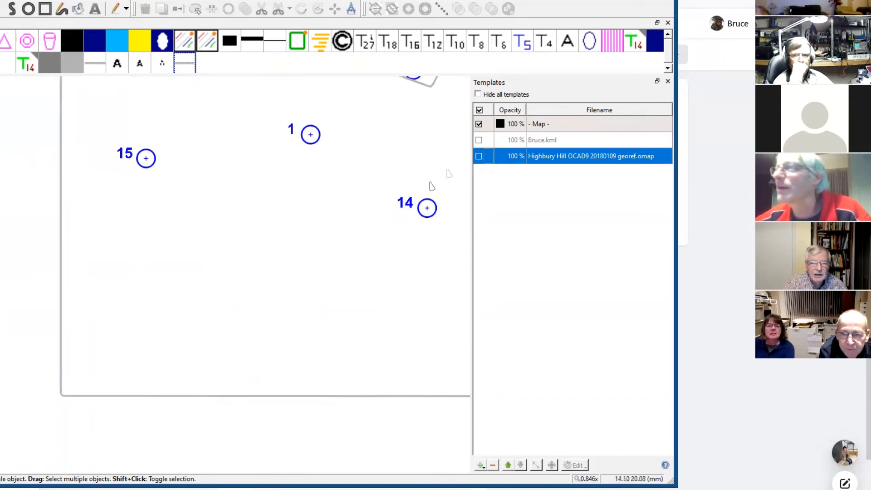
pyautogui.click(479, 140)
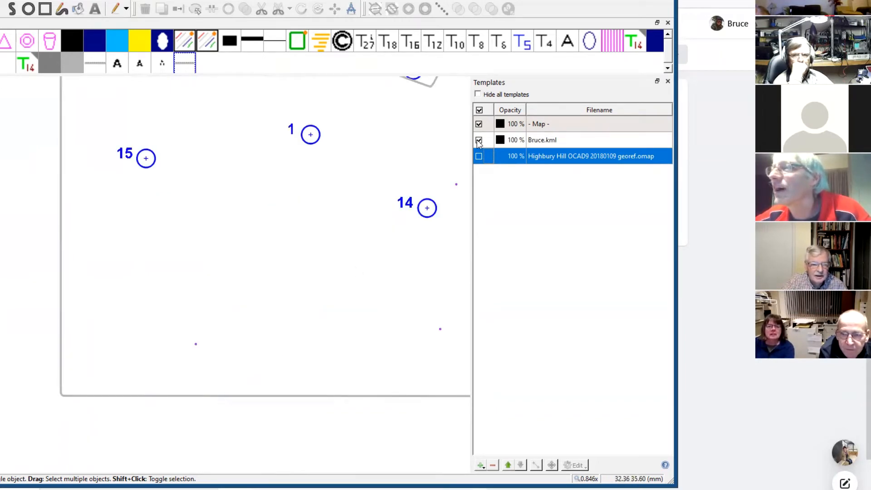
pyautogui.click(478, 141)
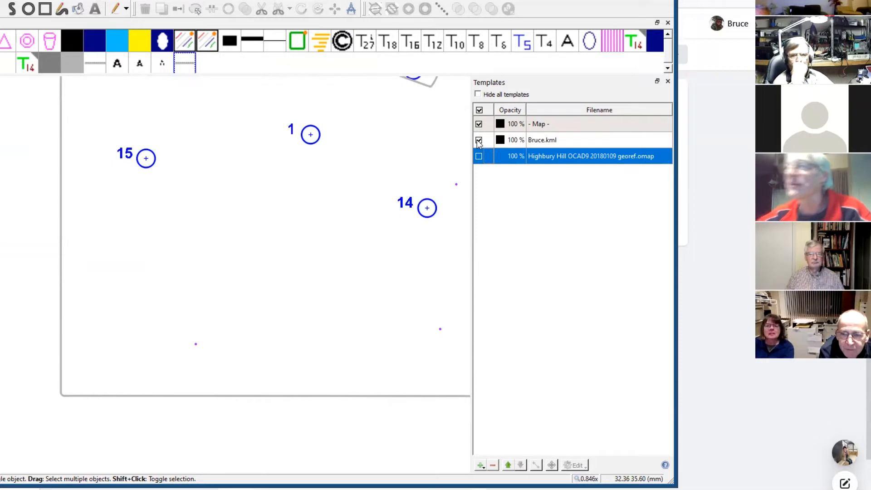
pyautogui.click(479, 140)
pyautogui.click(479, 141)
pyautogui.click(479, 141)
pyautogui.click(479, 141)
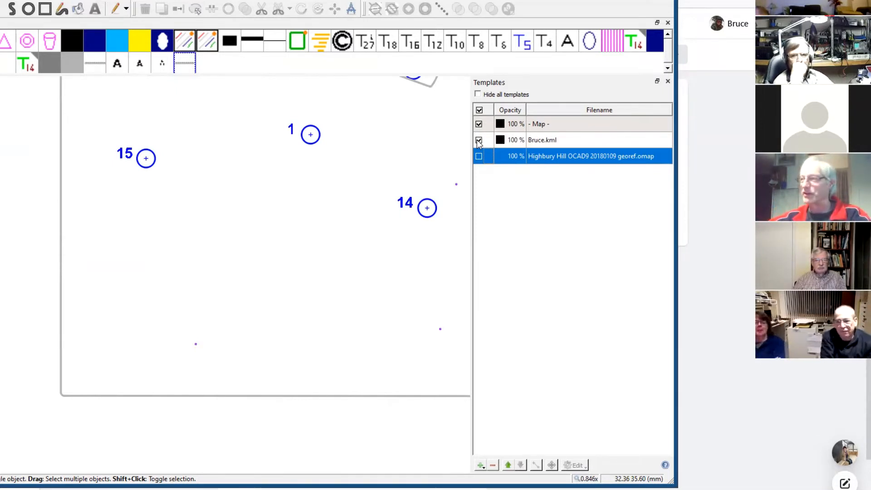
pyautogui.click(479, 141)
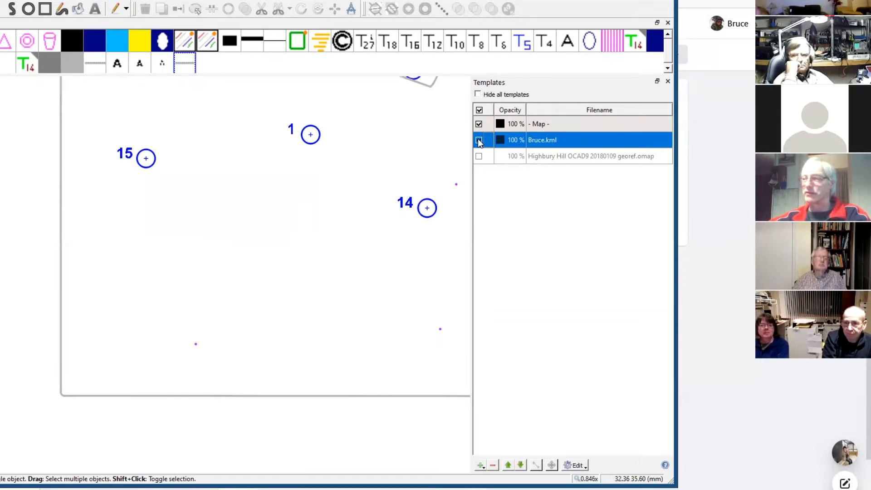
pyautogui.click(478, 141)
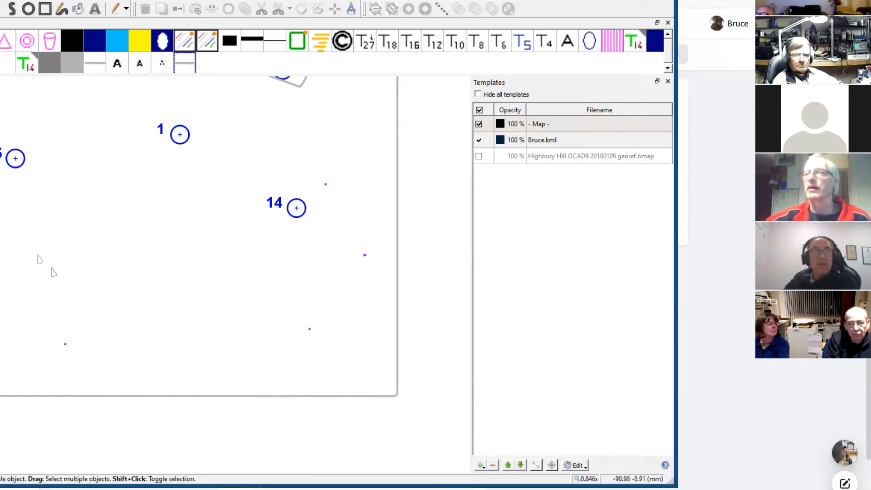
pyautogui.moveTo(35, 254); pyautogui.dragTo(106, 303)
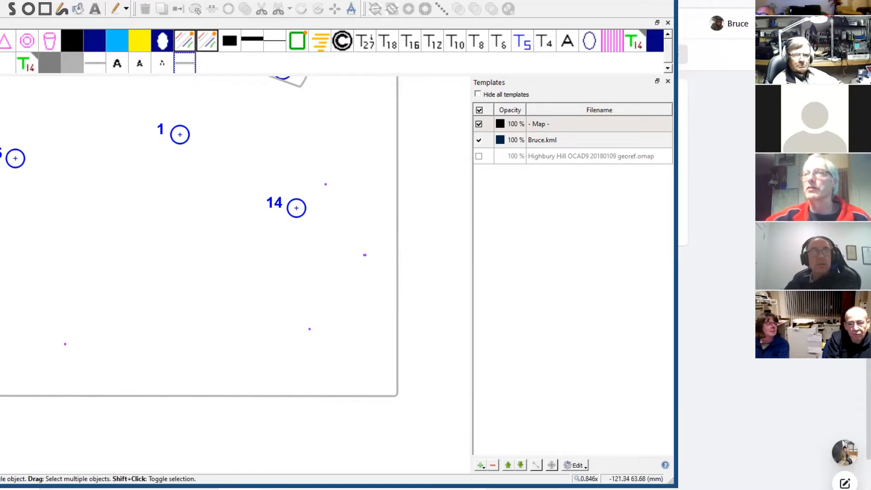
pyautogui.moveTo(49, 240); pyautogui.dragTo(86, 282)
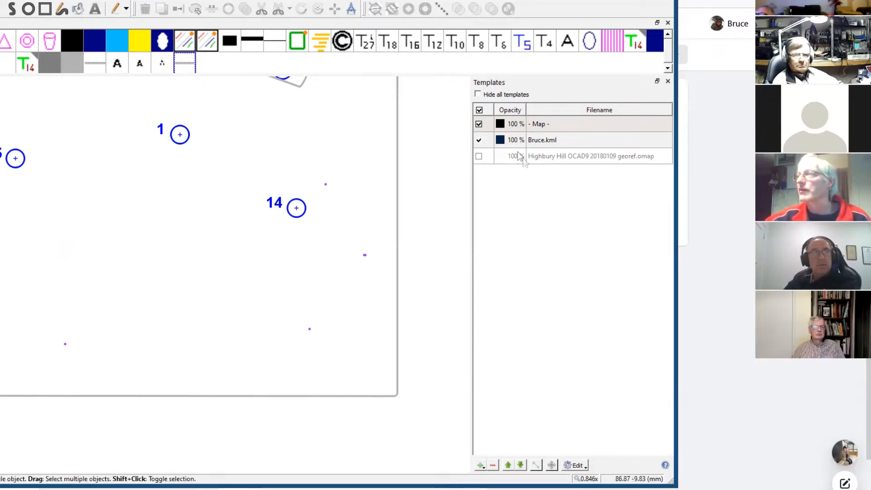
pyautogui.moveTo(64, 259); pyautogui.dragTo(137, 327)
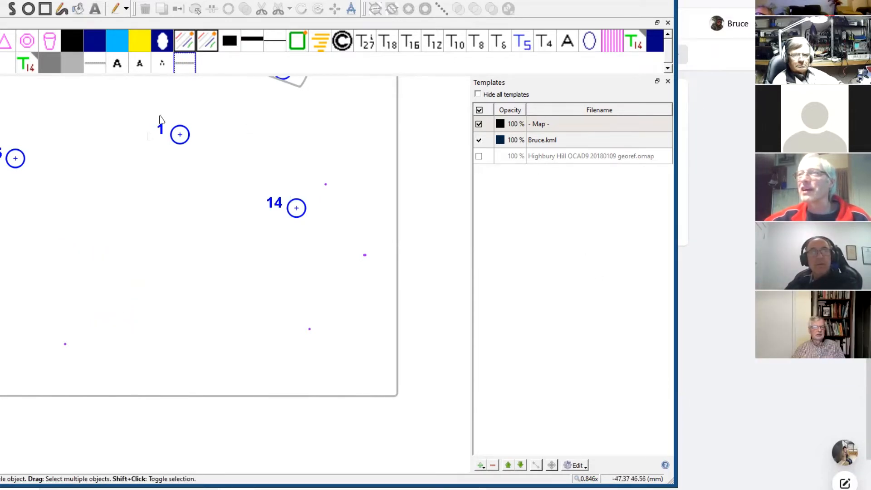
pyautogui.rightClick(185, 63)
pyautogui.click(185, 62)
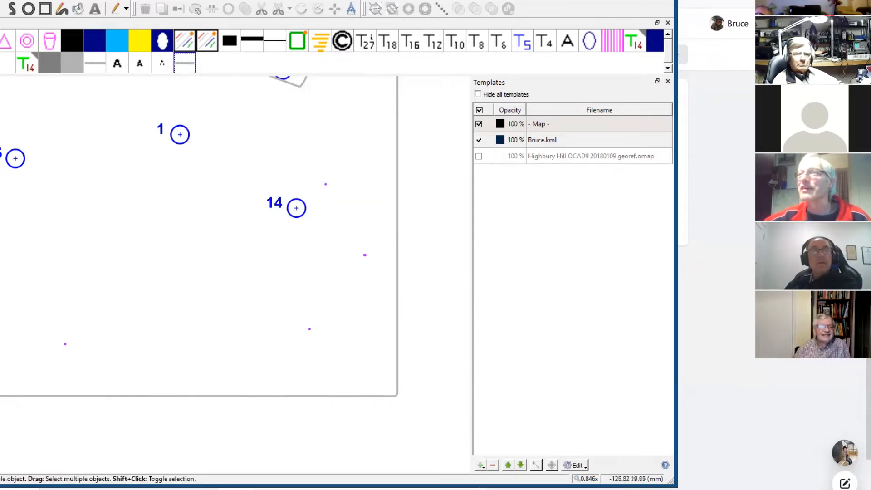
pyautogui.moveTo(48, 287); pyautogui.dragTo(138, 244)
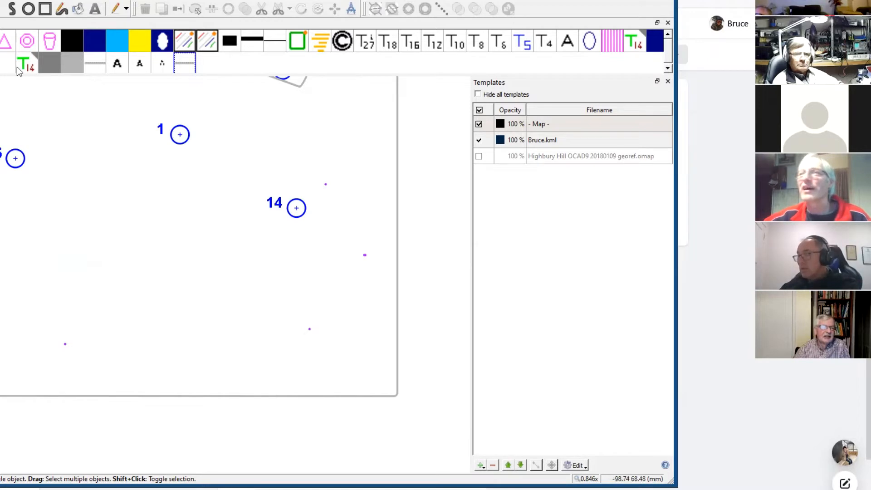
pyautogui.moveTo(45, 252); pyautogui.dragTo(105, 226)
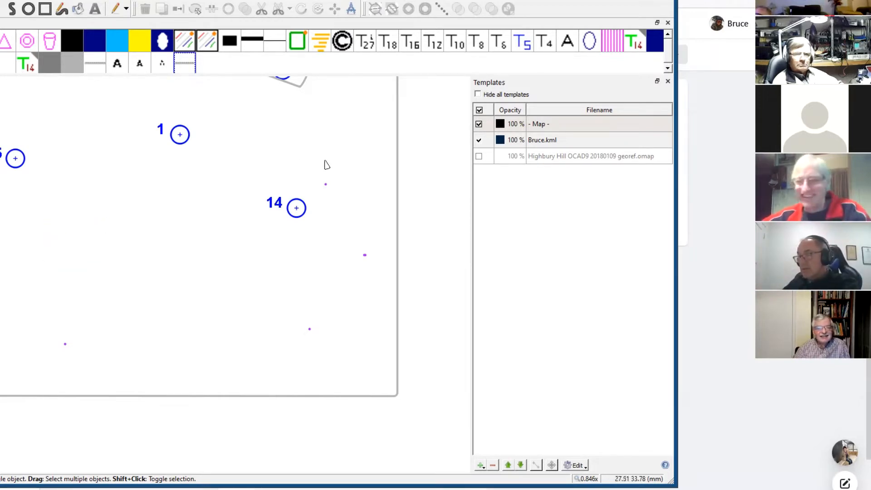
pyautogui.scroll(5, 326, 164)
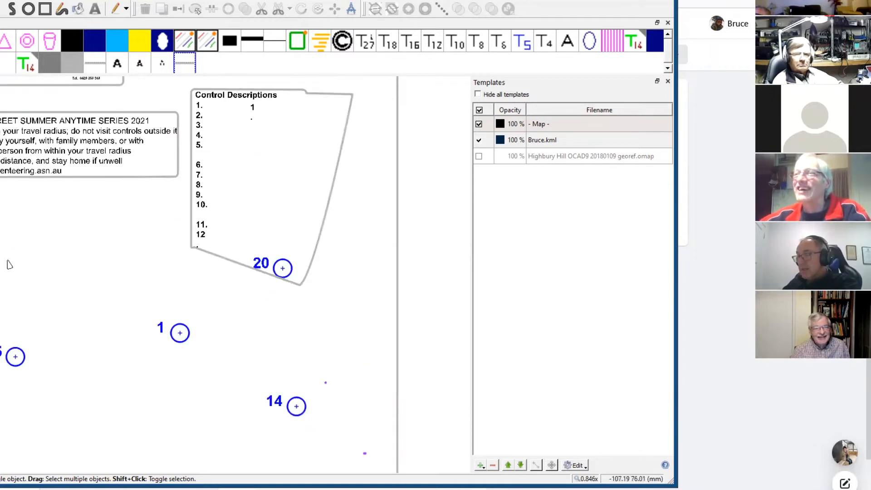
pyautogui.moveTo(8, 259); pyautogui.dragTo(82, 303)
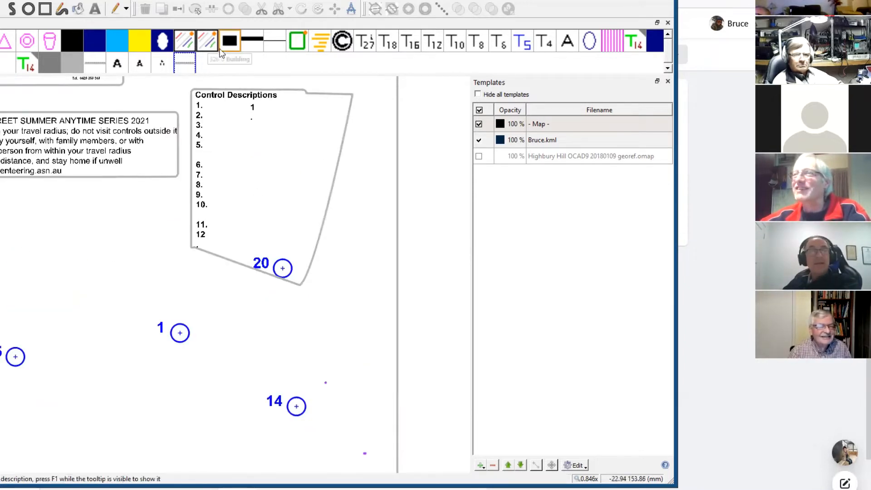
# View the settings of the 950.9 Border line symbol and close them without changes
pyautogui.rightClick(184, 63)
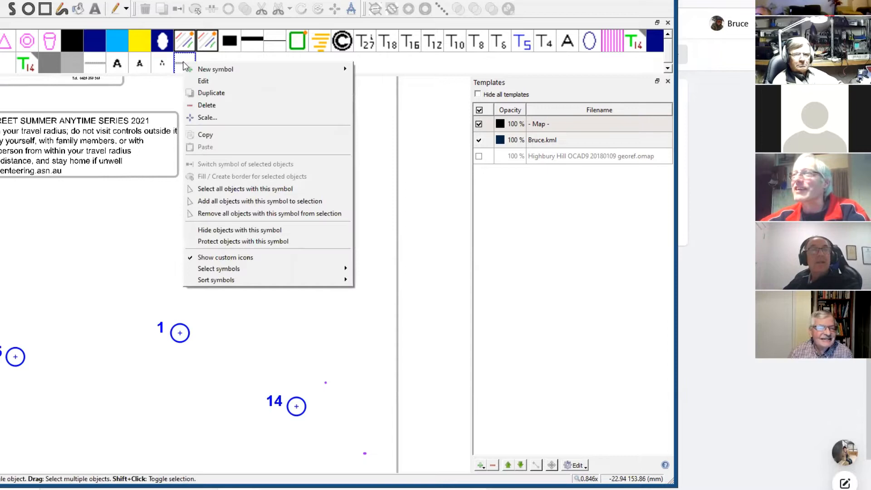
pyautogui.click(205, 80)
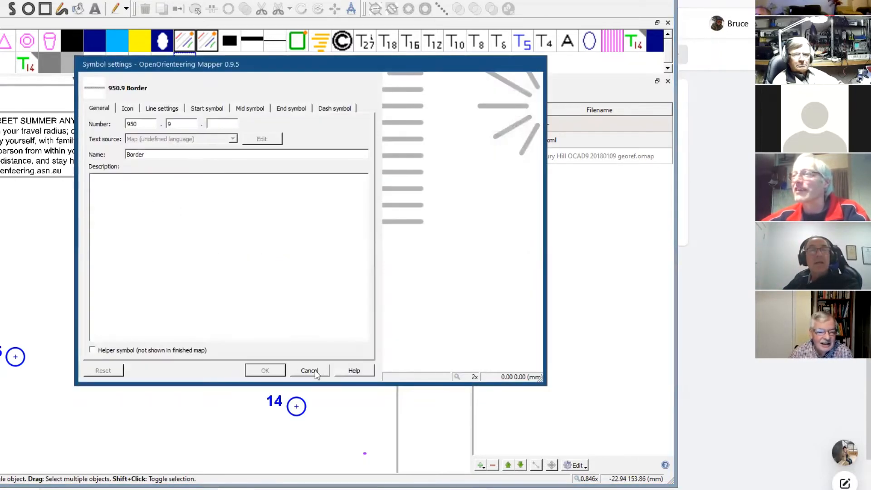
pyautogui.click(310, 370)
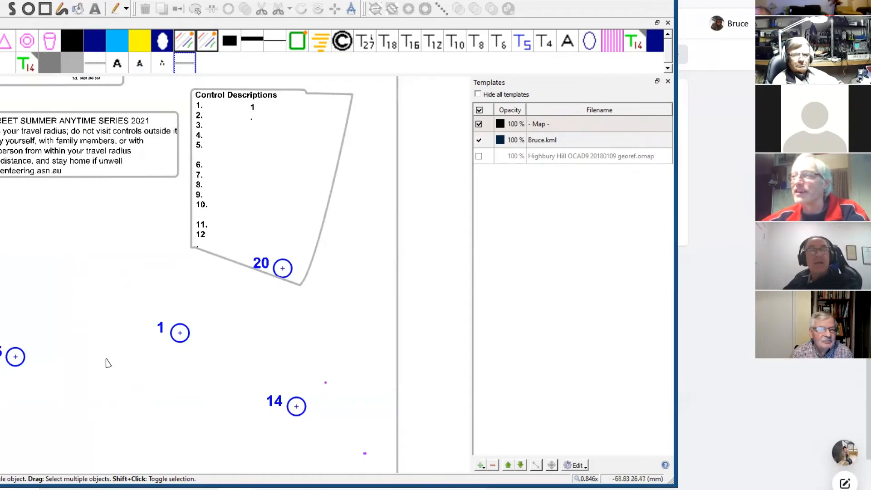
# Show the Highbury Hill base map briefly, and hide both it and the KML template
pyautogui.click(479, 156)
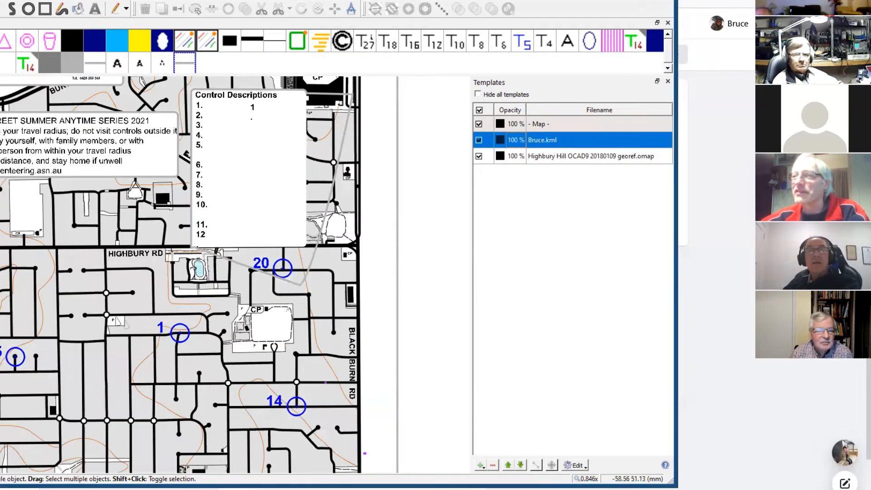
pyautogui.click(479, 156)
pyautogui.click(478, 139)
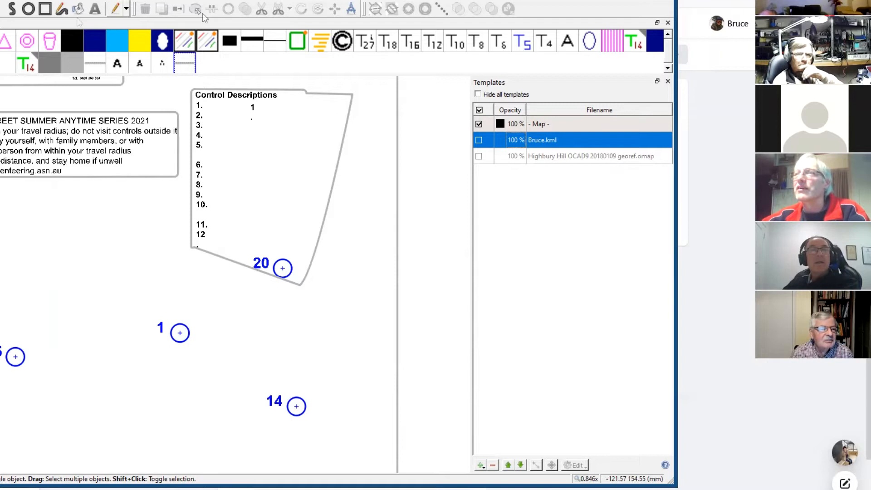
# Draw a practice zigzag of straight segments around control 1 with the Border line symbol, and delete it
pyautogui.click(273, 41)
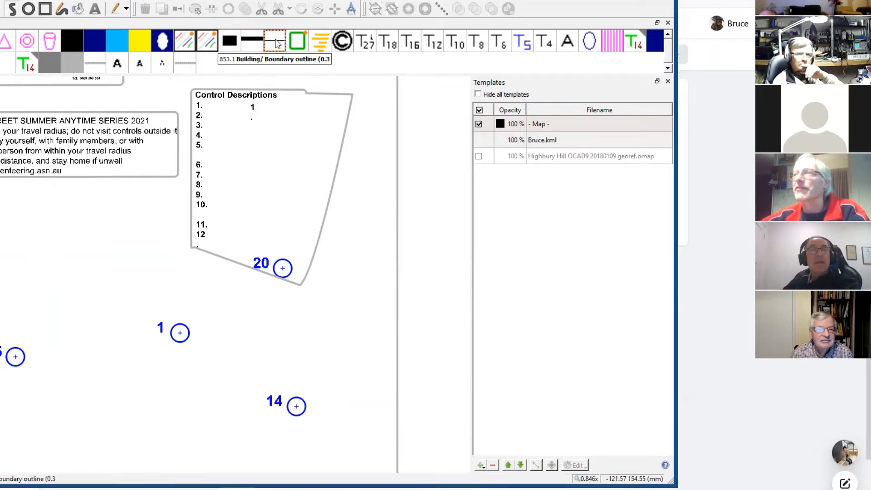
pyautogui.click(181, 65)
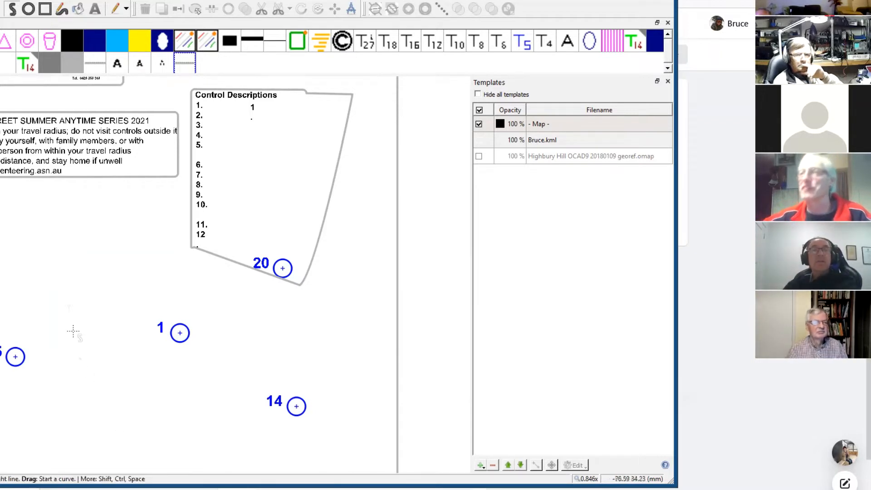
pyautogui.click(24, 241)
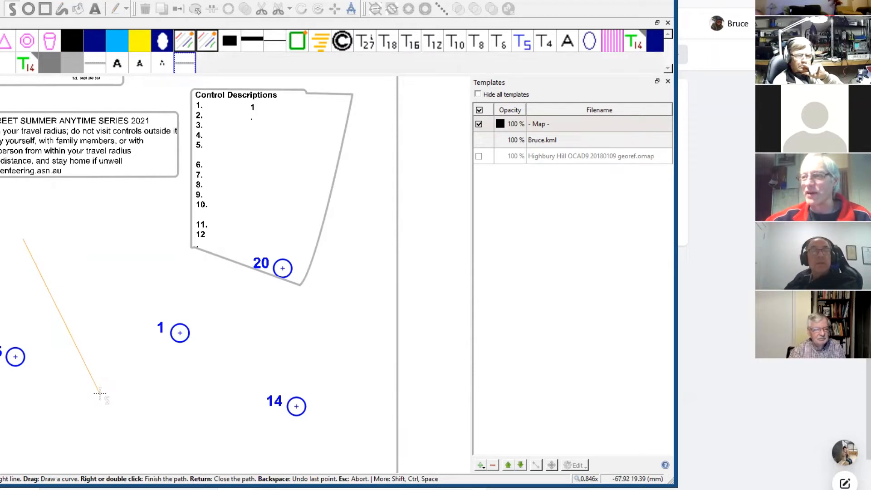
pyautogui.click(138, 465)
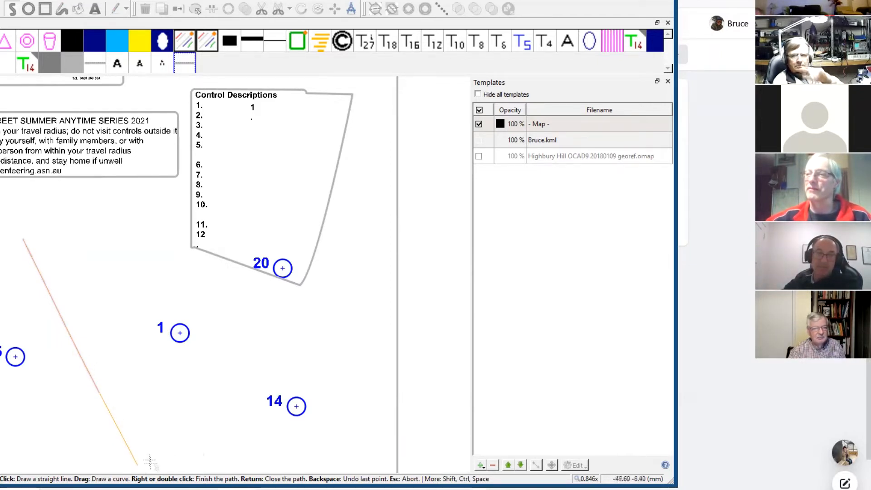
pyautogui.click(237, 406)
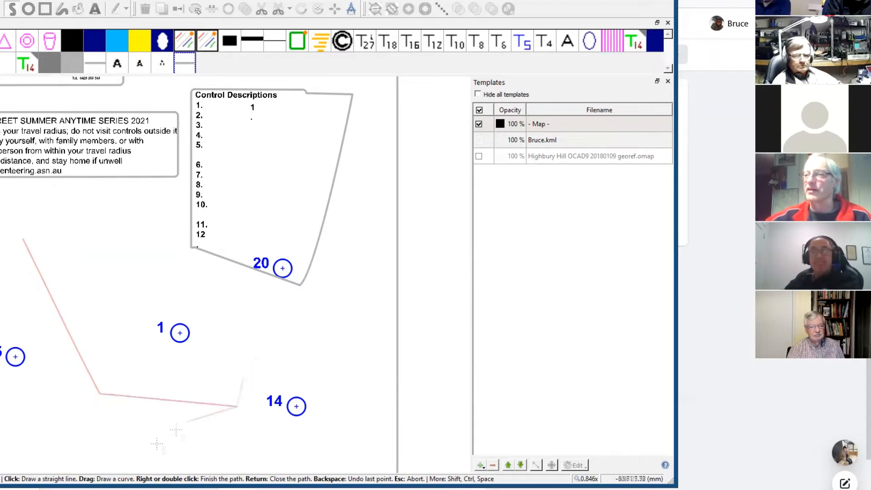
pyautogui.click(134, 461)
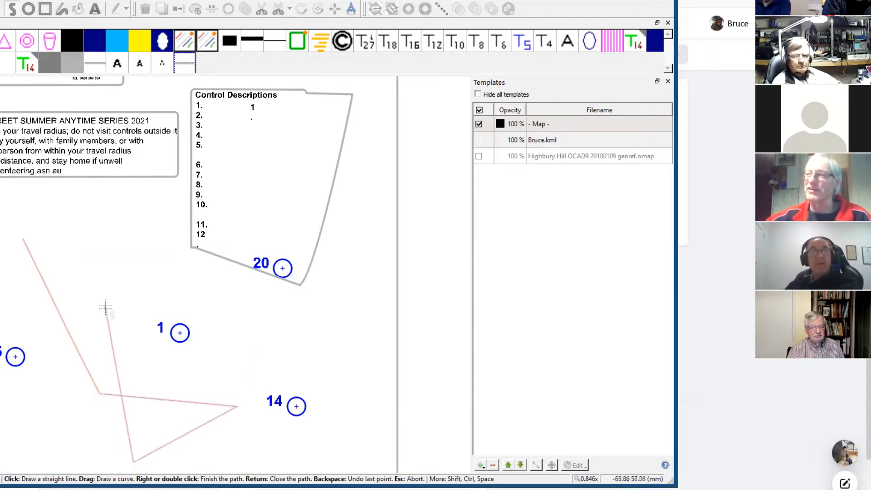
pyautogui.click(31, 425)
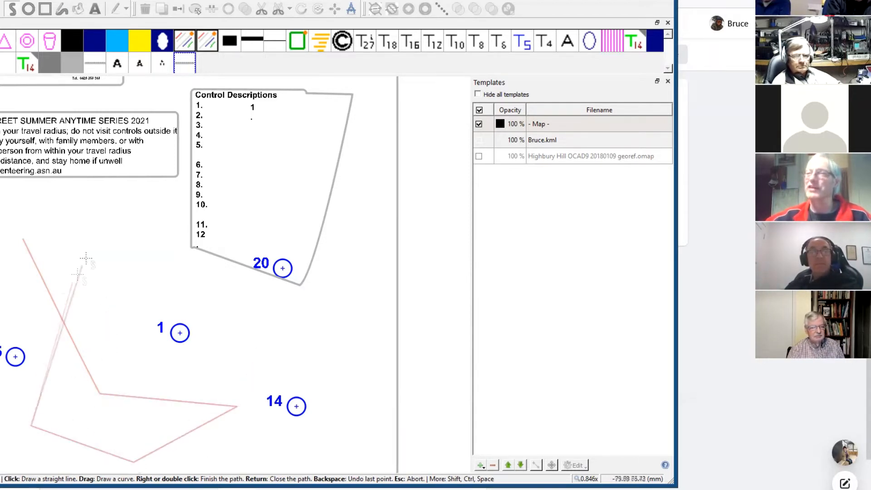
pyautogui.click(86, 257)
pyautogui.click(120, 348)
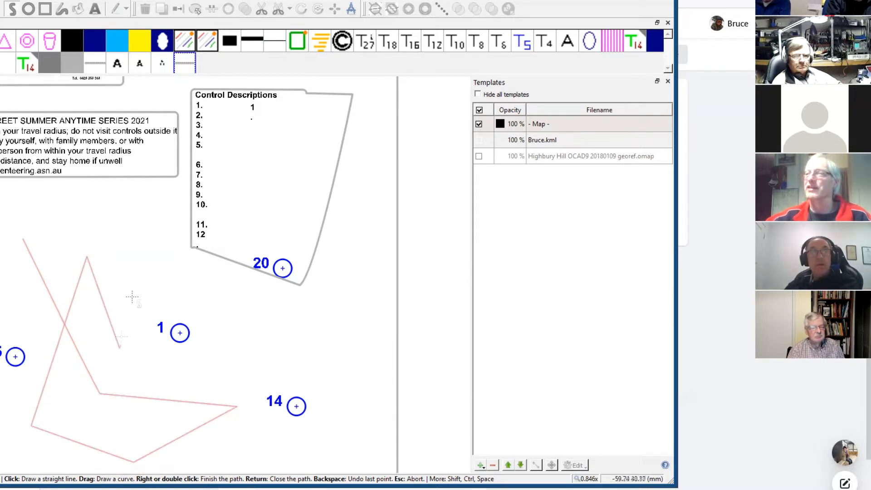
pyautogui.click(143, 246)
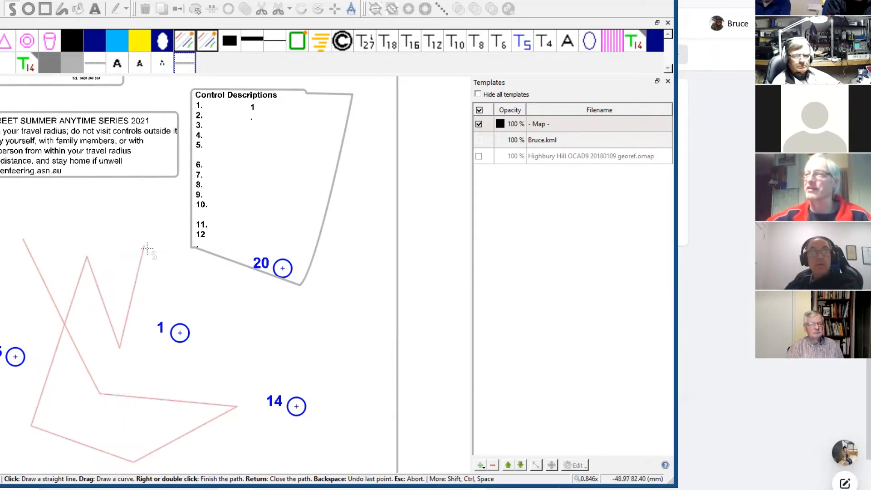
pyautogui.click(221, 312)
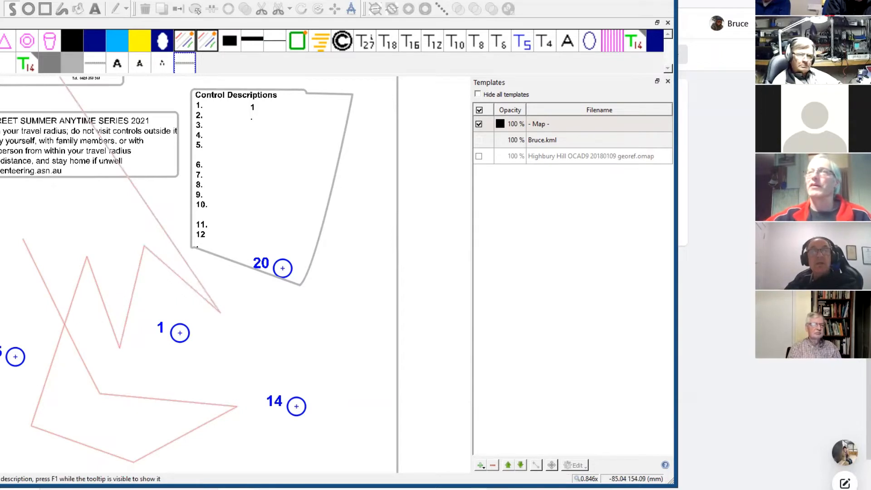
pyautogui.rightClick(148, 322)
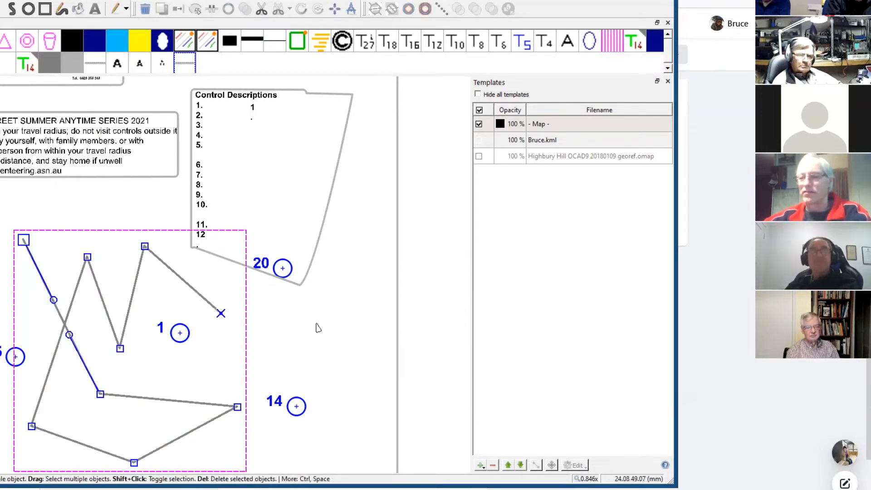
pyautogui.press('Delete')
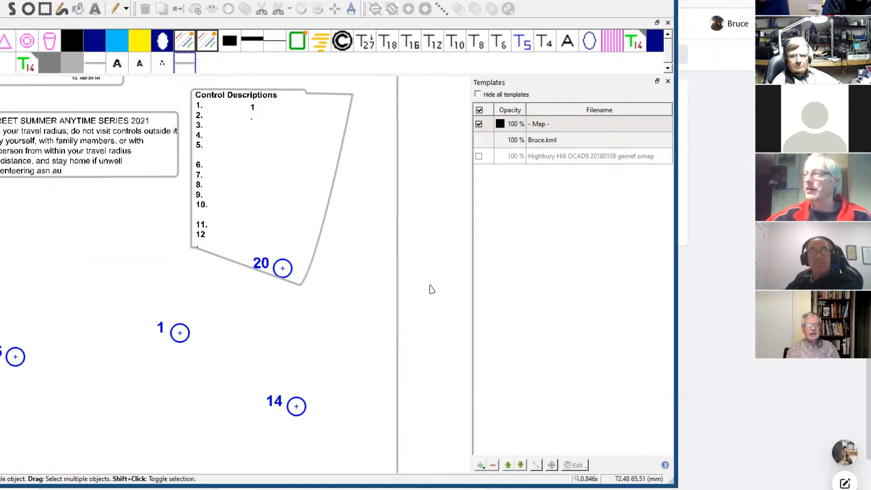
# Show the Highbury Hill base map beneath the whole course map, and toggle the Bruce.kml template on and off
pyautogui.scroll(-1, 430, 287)
pyautogui.scroll(-1, 429, 288)
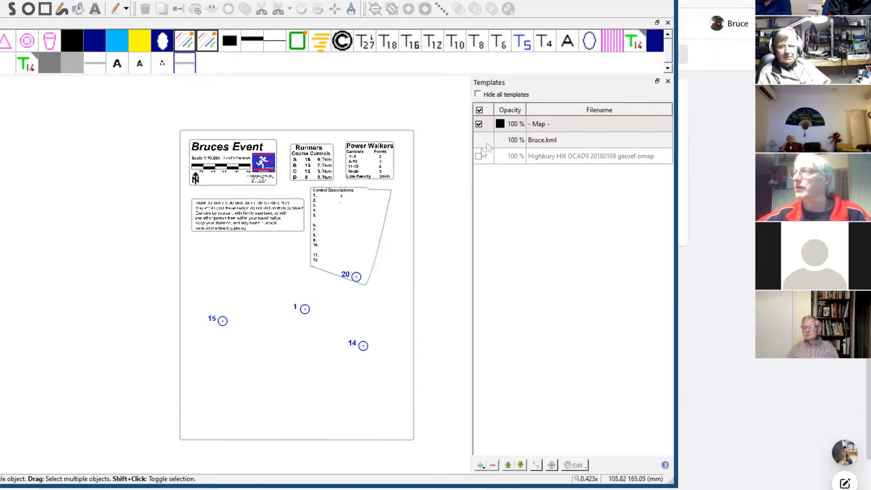
pyautogui.click(478, 156)
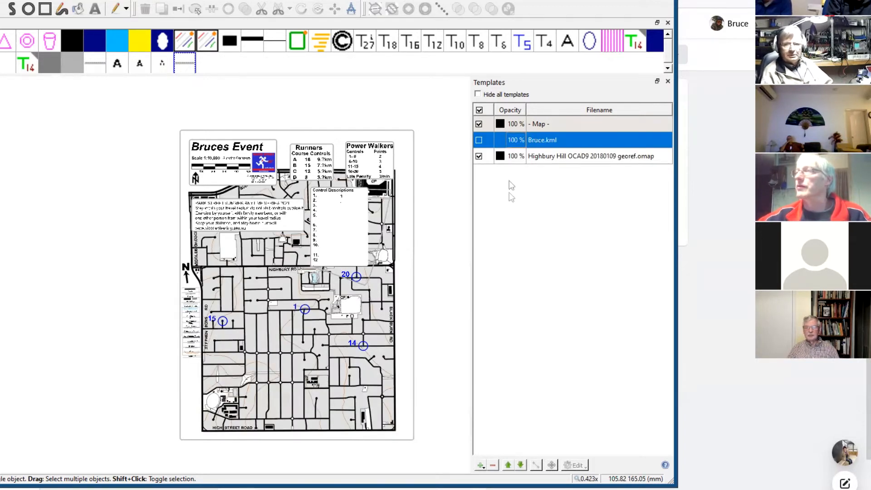
pyautogui.click(479, 139)
pyautogui.click(478, 139)
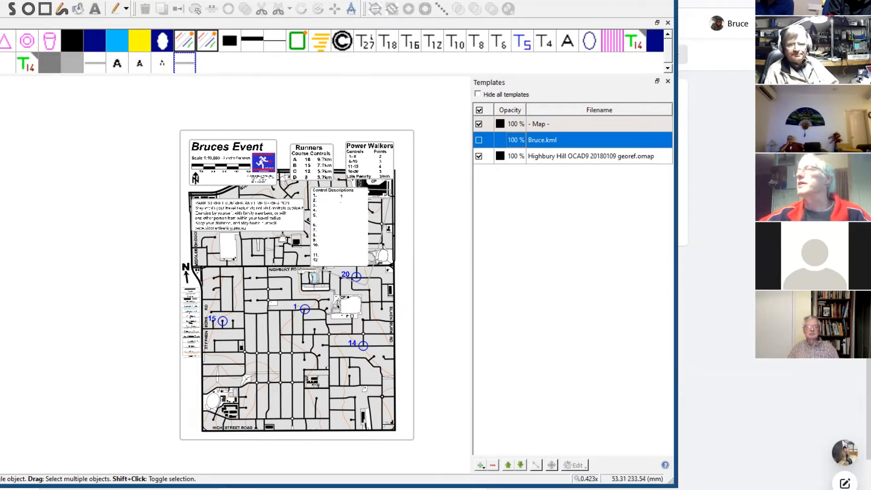
# Close the course map discarding its changes, and open Highbury Hill OCAD9 20180109_old.ocd from the HighburyHill folder, dismissing the import warnings
pyautogui.hotkey('alt', 'F4')
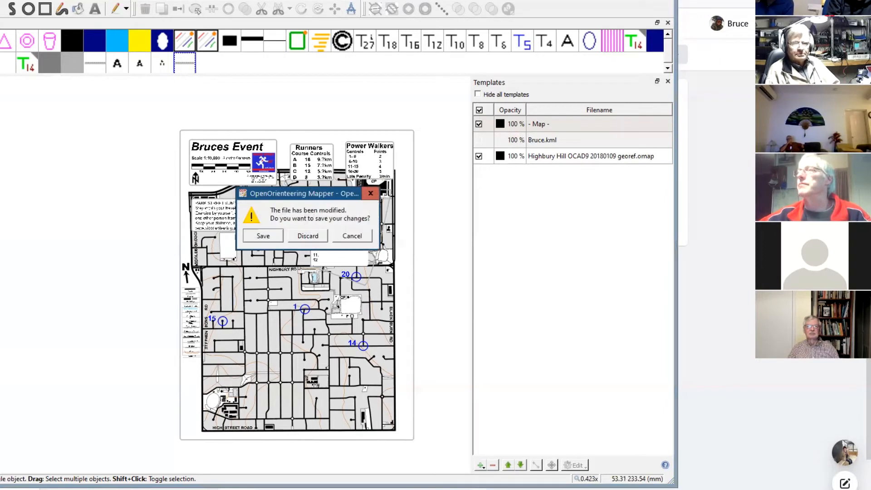
pyautogui.click(313, 236)
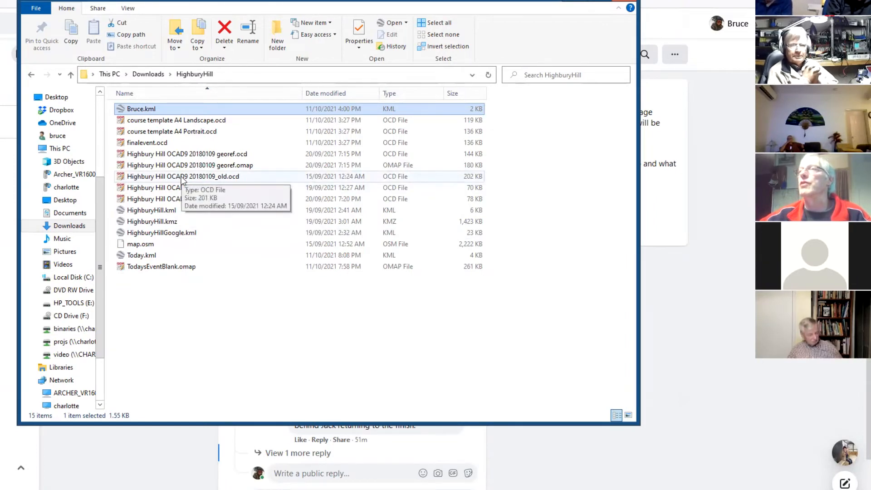
pyautogui.click(182, 177)
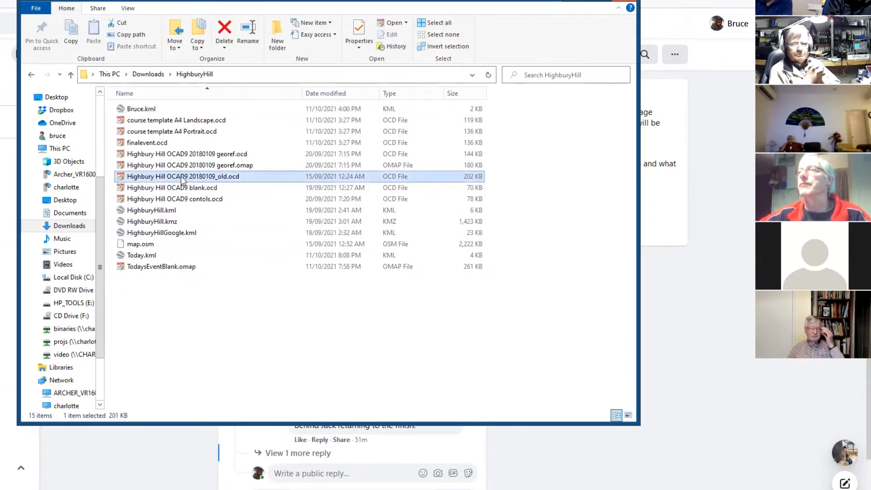
pyautogui.doubleClick(183, 177)
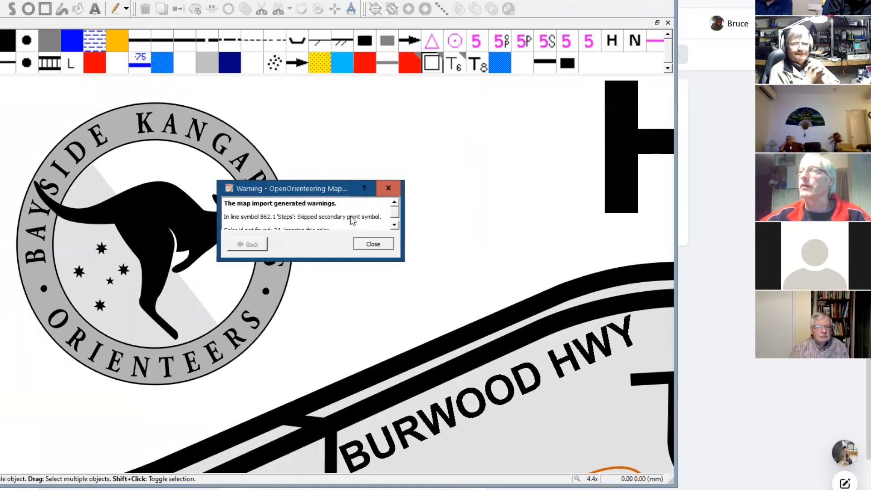
pyautogui.click(373, 244)
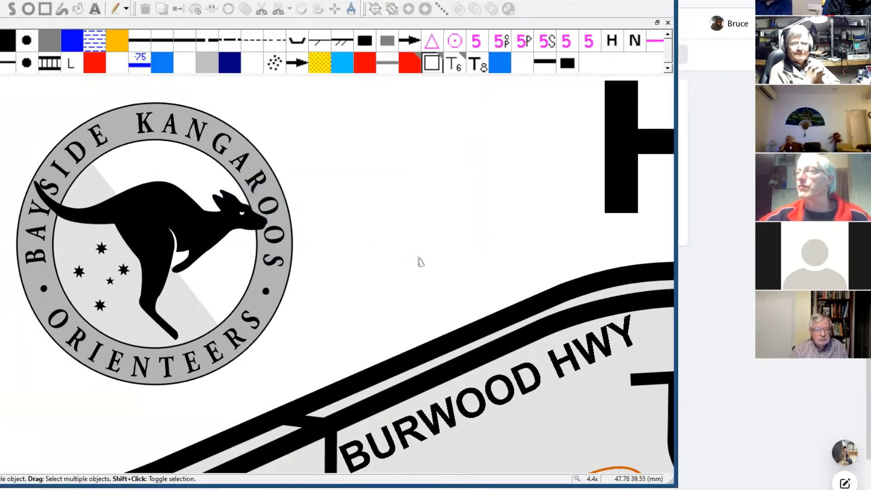
# Delete the Highbury Hill title, the club logo, the north arrow and the adjacent Burwood Hwy label from the map's upper edge
pyautogui.scroll(-5, 419, 261)
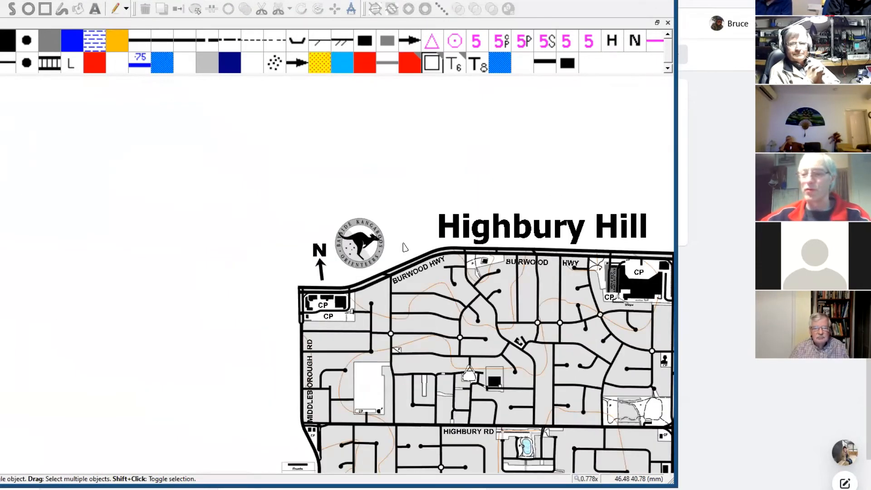
pyautogui.scroll(-3, 404, 247)
pyautogui.hscroll(5, 404, 247)
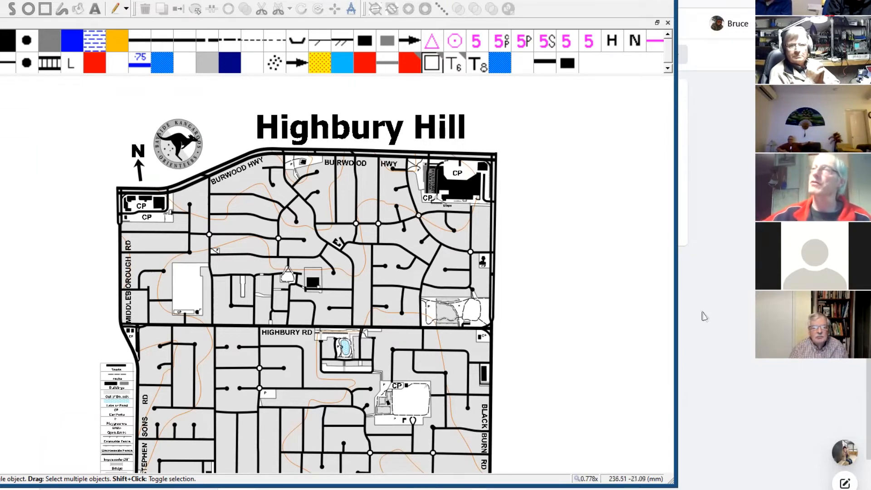
pyautogui.moveTo(233, 99); pyautogui.dragTo(484, 142)
pyautogui.press('Delete')
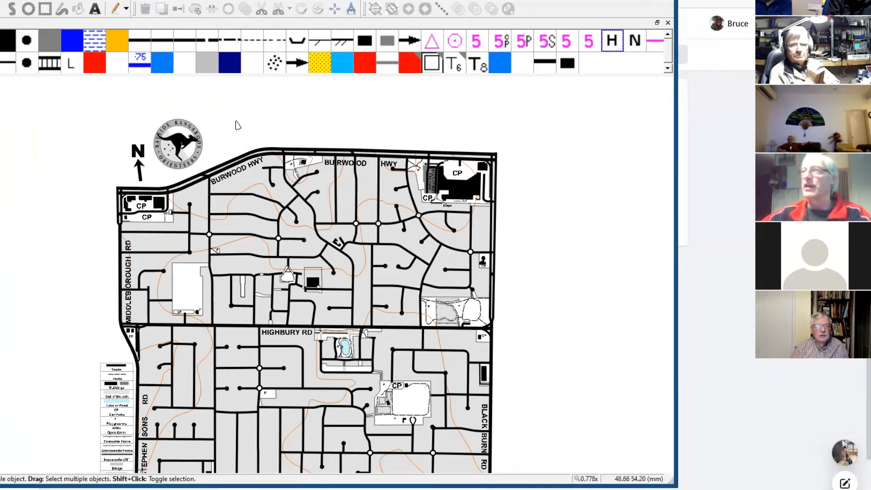
pyautogui.moveTo(130, 96); pyautogui.dragTo(214, 166)
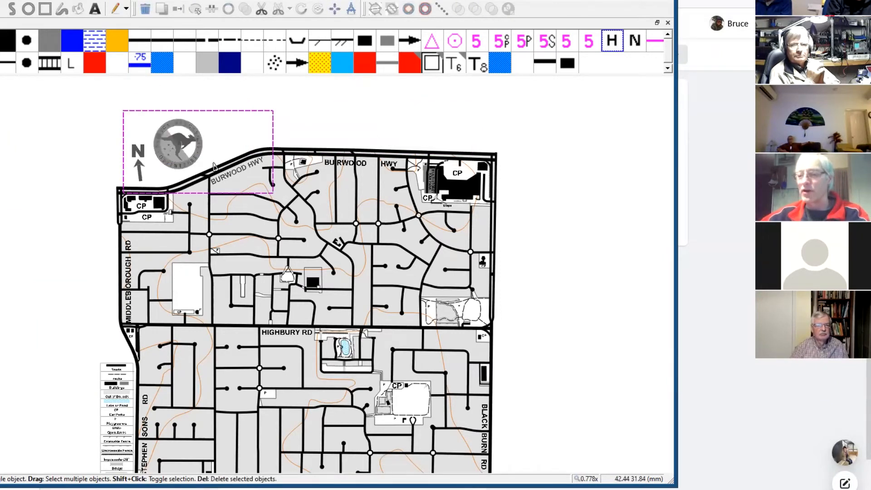
pyautogui.press('Delete')
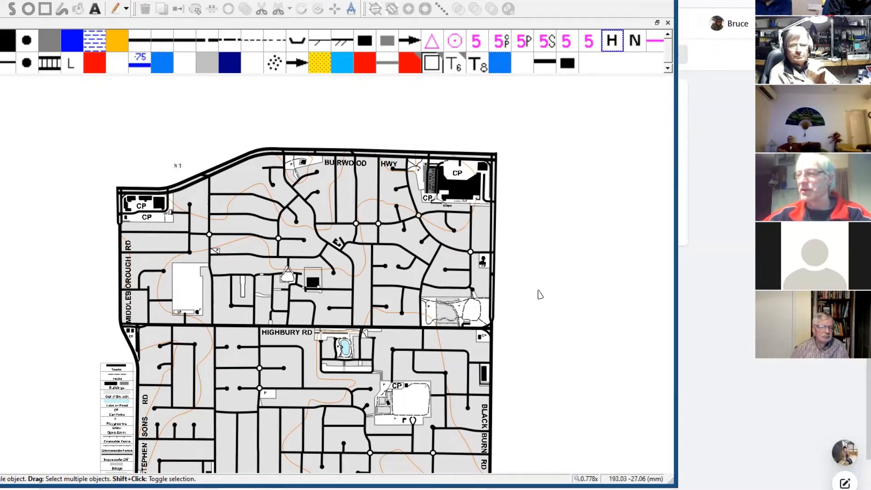
# Delete the scale bar and its distance numbers below High Street Road
pyautogui.scroll(-3, 539, 295)
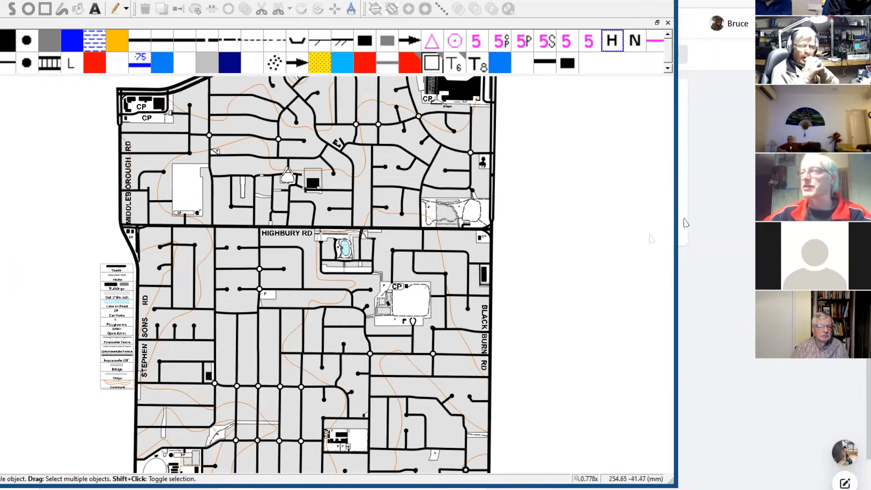
pyautogui.scroll(-3, 649, 240)
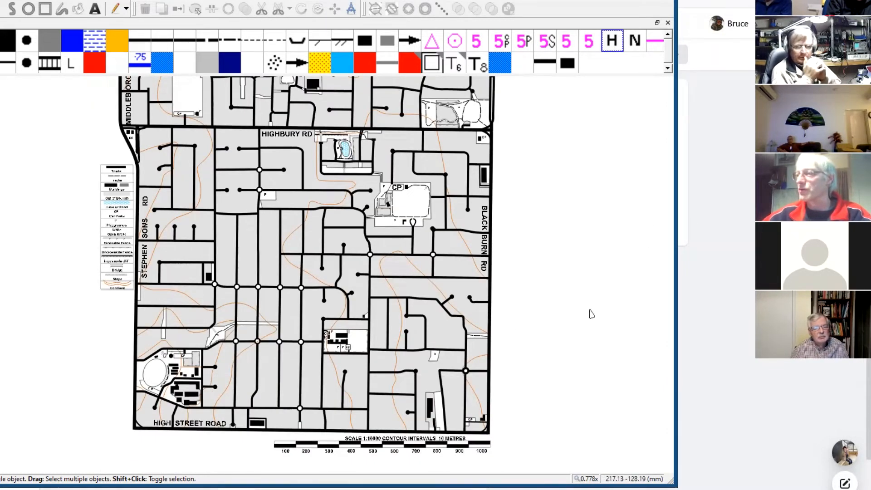
pyautogui.scroll(-1, 589, 313)
pyautogui.moveTo(351, 403); pyautogui.dragTo(548, 418)
pyautogui.press('Delete')
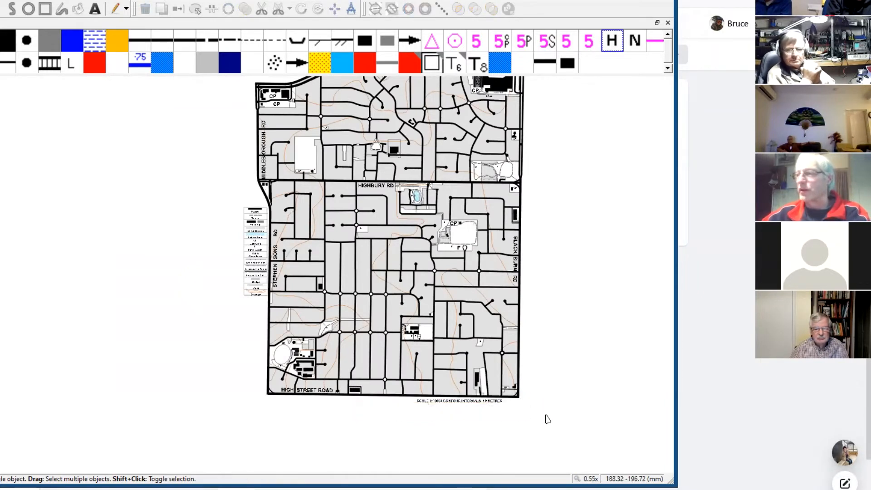
# Delete the scale and contour interval text beneath the map's lower edge
pyautogui.click(426, 404)
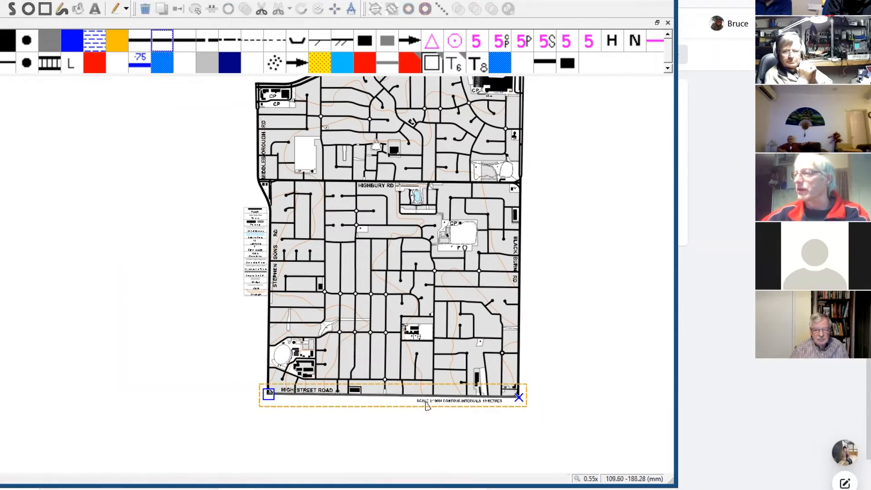
pyautogui.click(431, 409)
pyautogui.click(434, 399)
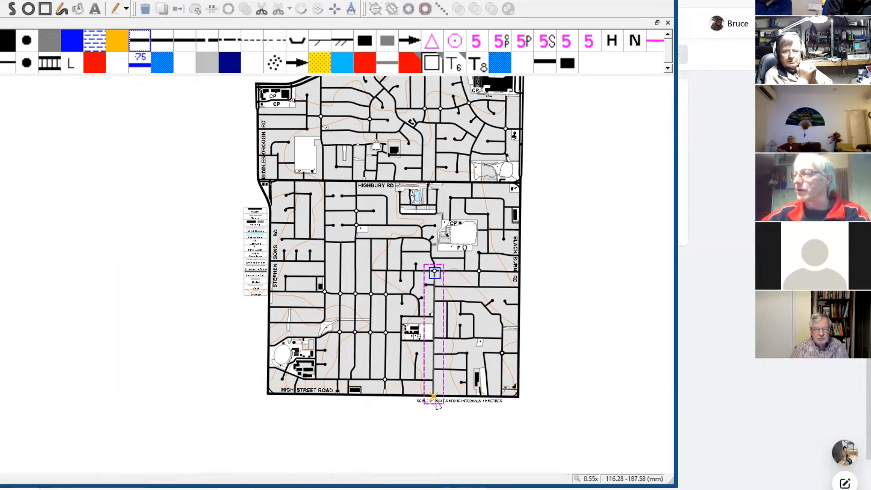
pyautogui.click(497, 408)
pyautogui.click(435, 432)
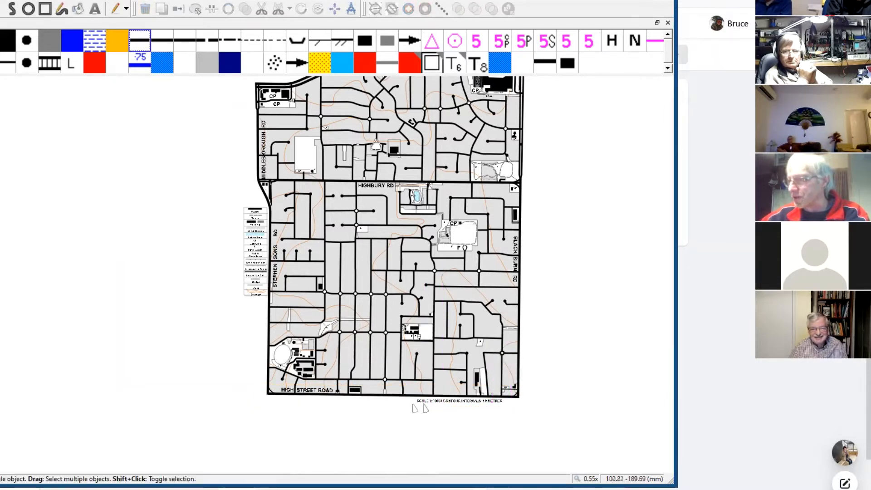
pyautogui.moveTo(415, 399); pyautogui.dragTo(511, 411)
pyautogui.press('Delete')
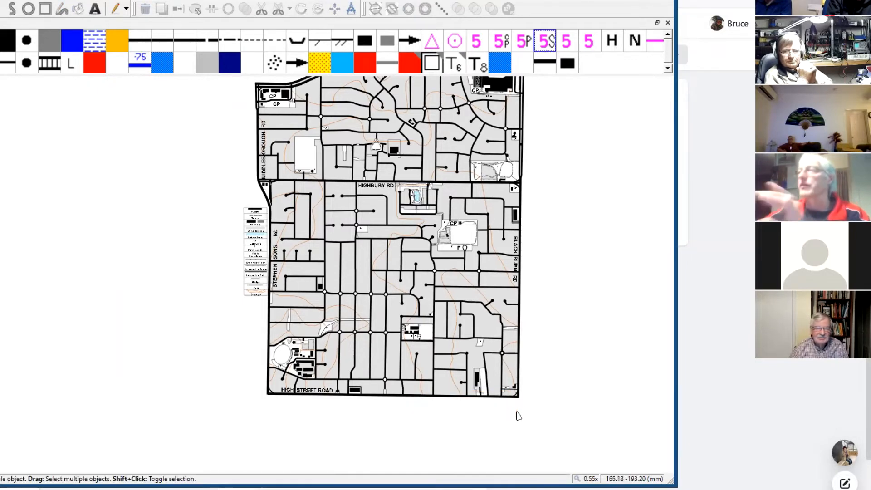
# Delete the leftover logo fragment above the car park at the map's upper-left corner
pyautogui.scroll(3, 564, 177)
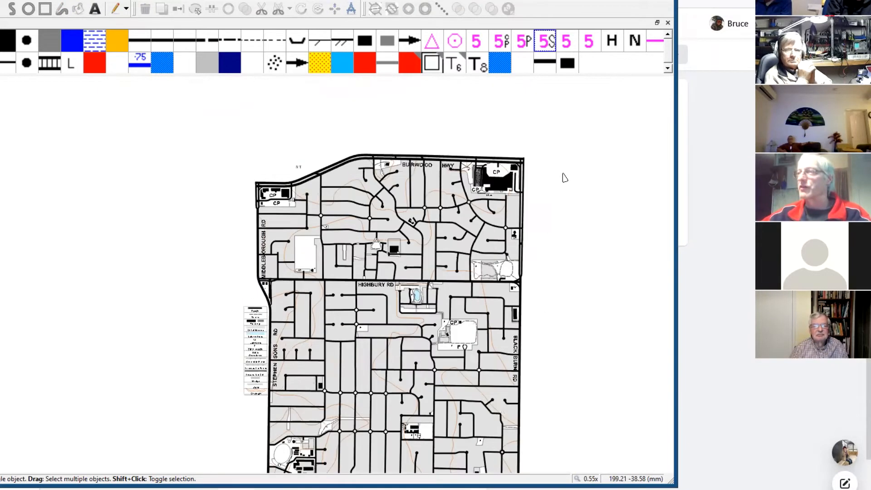
pyautogui.scroll(-3, 564, 177)
pyautogui.scroll(3, 564, 177)
pyautogui.click(301, 169)
pyautogui.click(302, 169)
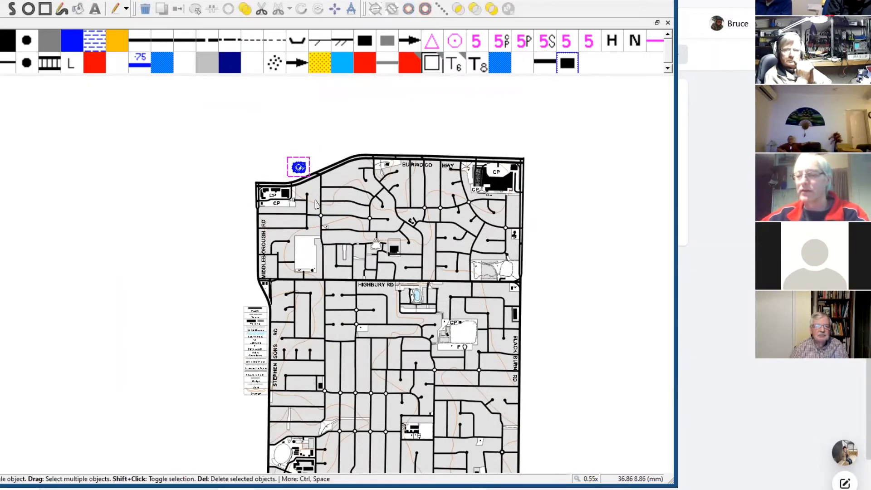
pyautogui.press('Delete')
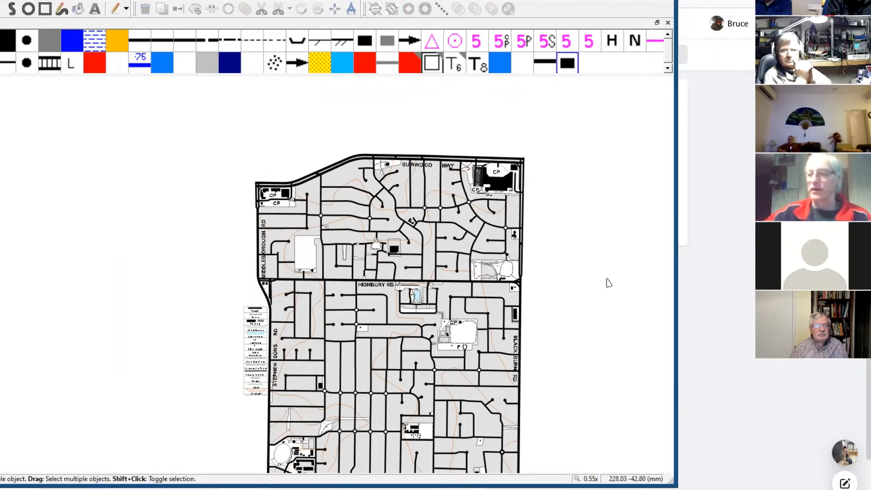
# Review the old Highbury Hill map's georeferencing settings without changing them
pyautogui.scroll(-3, 608, 282)
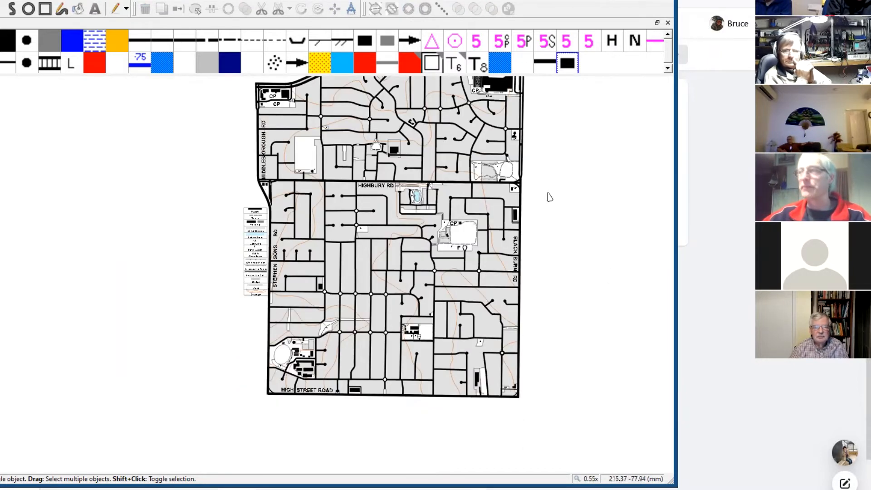
pyautogui.click(30, 0)
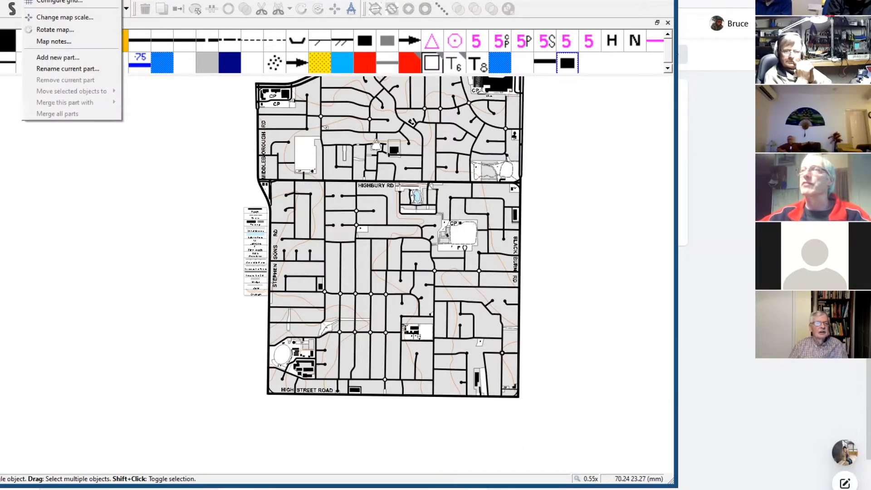
pyautogui.click(57, 0)
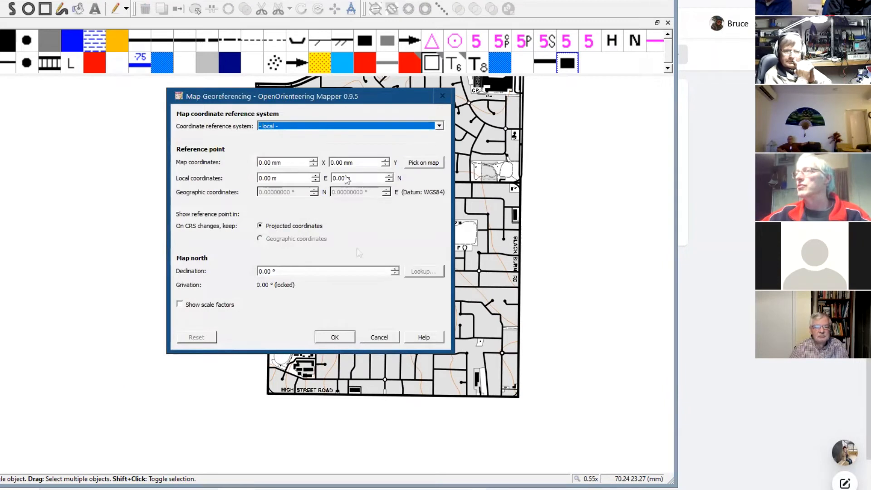
pyautogui.click(335, 337)
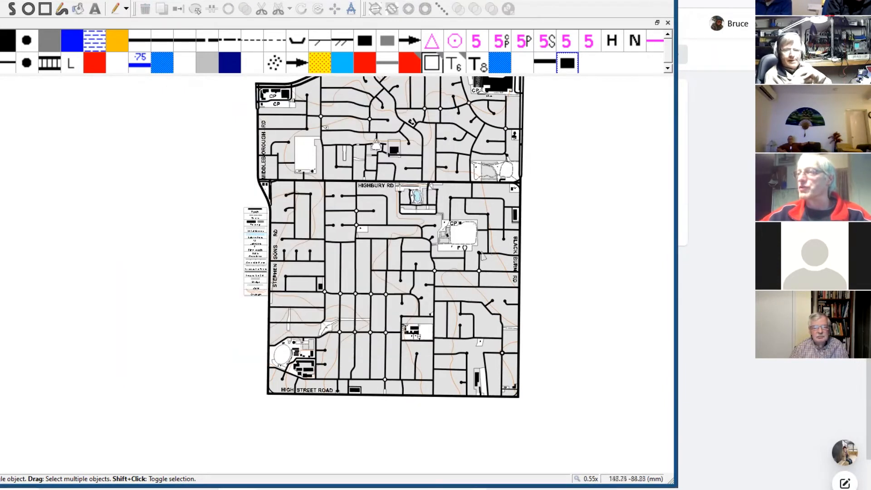
pyautogui.scroll(3, 639, 189)
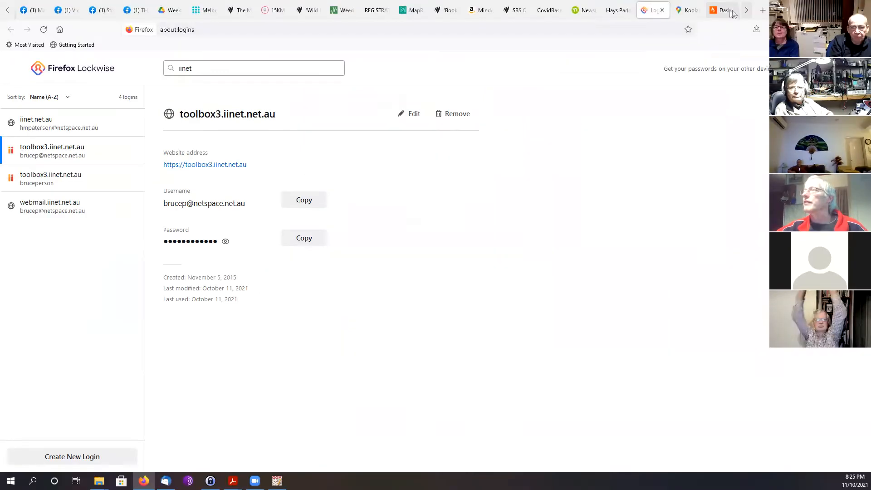
# Switch to the OpenStreetMap page in Firefox and begin an export with a manually selected area
pyautogui.click(730, 10)
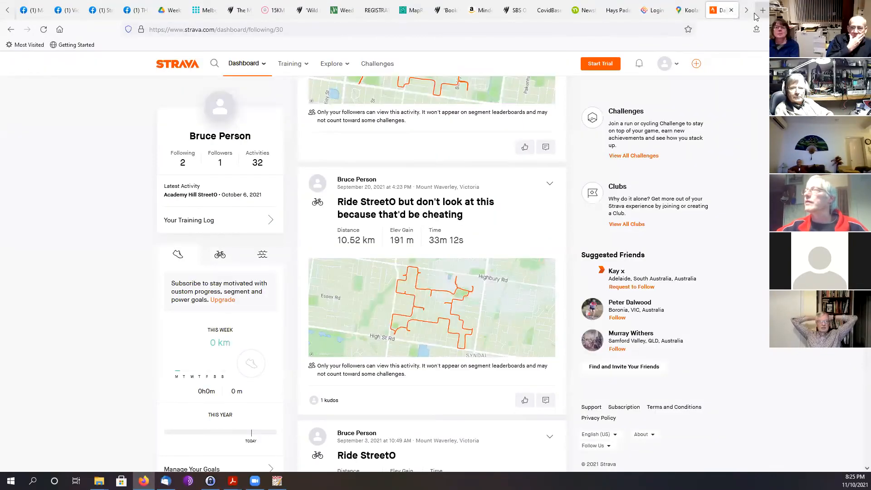
pyautogui.click(724, 11)
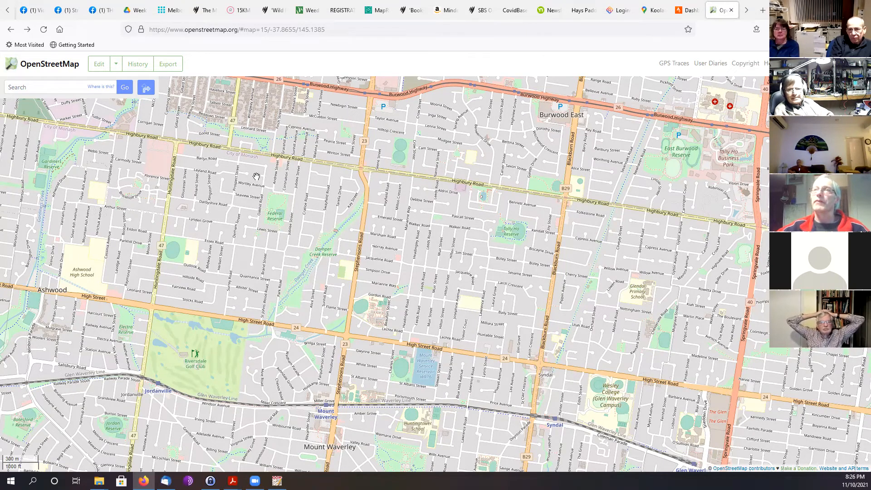
pyautogui.click(170, 68)
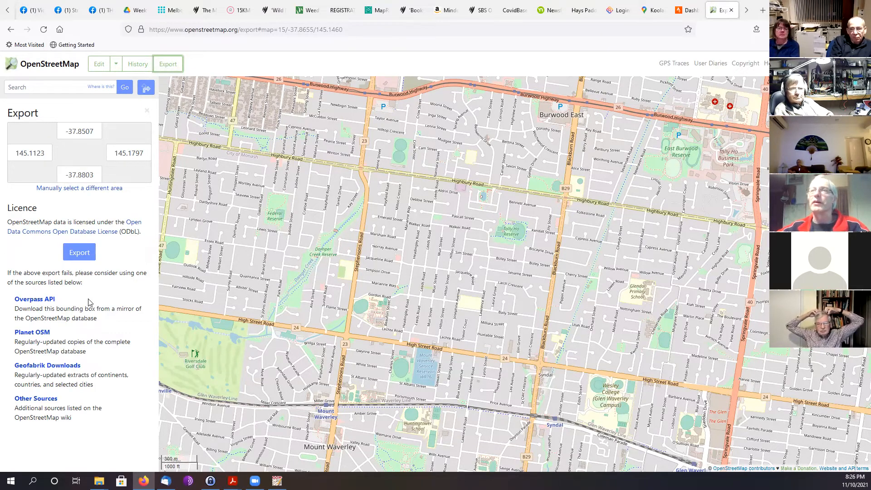
pyautogui.click(76, 189)
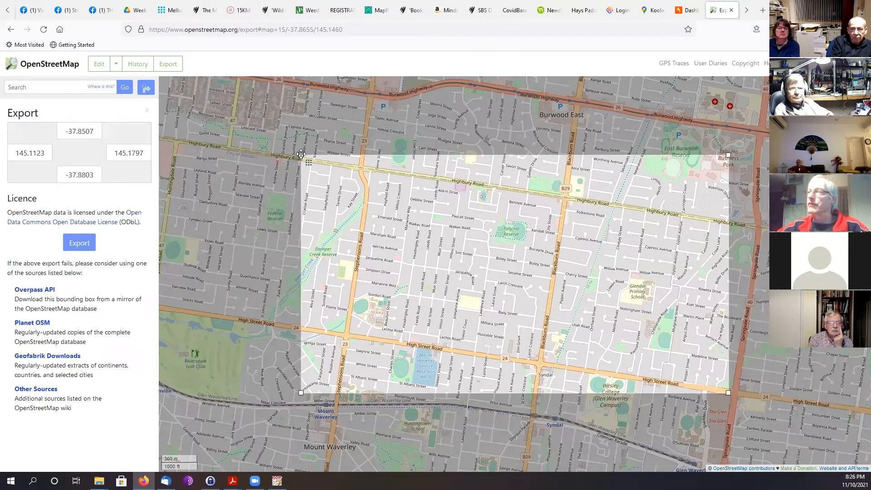
# Fit the export area to latitudes -37.8512 to -37.8728 and longitudes 145.1288 to 145.1523, and export it as map.osm, saving the file
pyautogui.moveTo(301, 155); pyautogui.dragTo(318, 125)
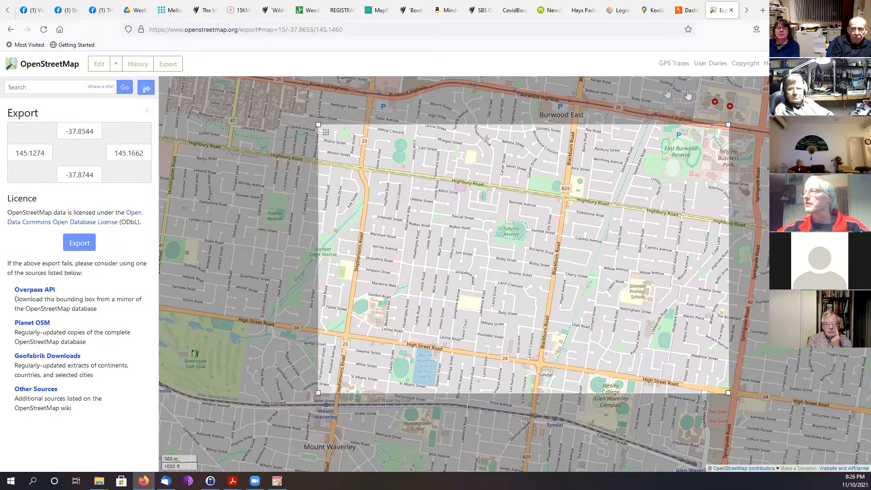
pyautogui.moveTo(727, 125); pyautogui.dragTo(595, 86)
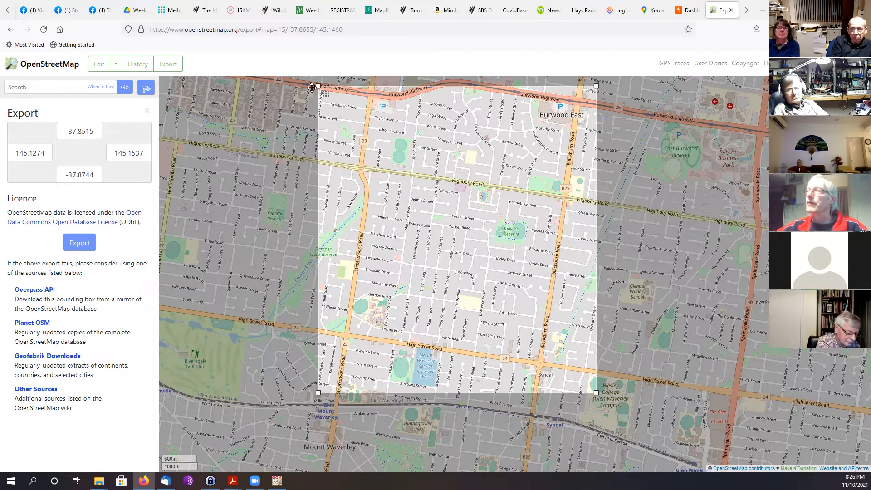
pyautogui.moveTo(318, 86)
pyautogui.mouseDown()
pyautogui.moveTo(339, 87)
pyautogui.moveTo(333, 82)
pyautogui.mouseUp()
pyautogui.moveTo(596, 392); pyautogui.dragTo(581, 370)
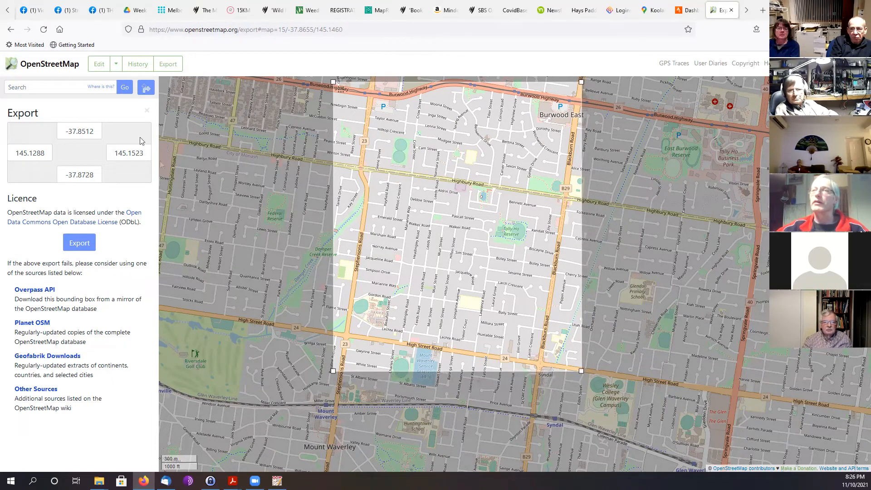
pyautogui.click(78, 245)
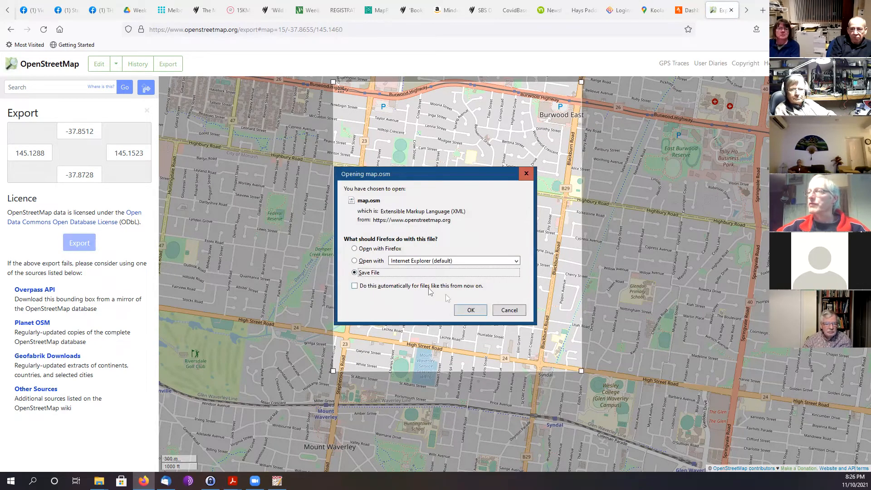
pyautogui.click(471, 312)
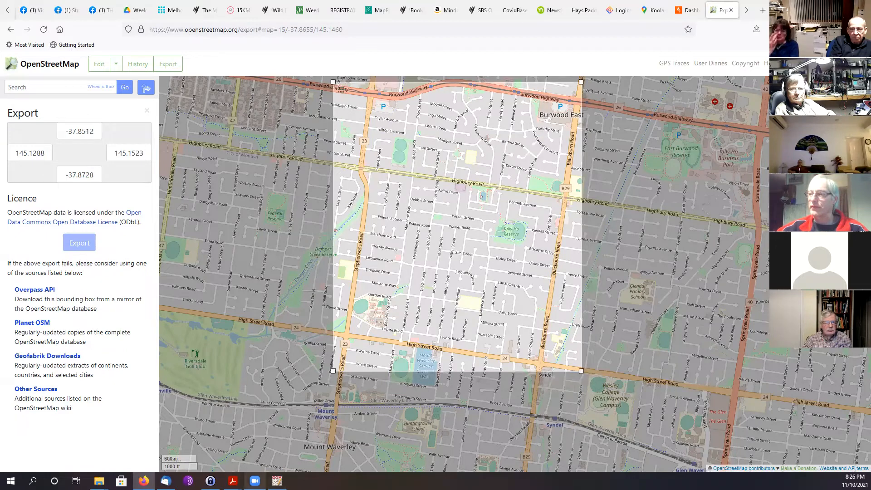
# Back in OpenOrienteering Mapper, rename the existing georef file test_geo.omap while saving the current map as Highbury Hill OCAD9 20180109 georef.omap
pyautogui.click(277, 480)
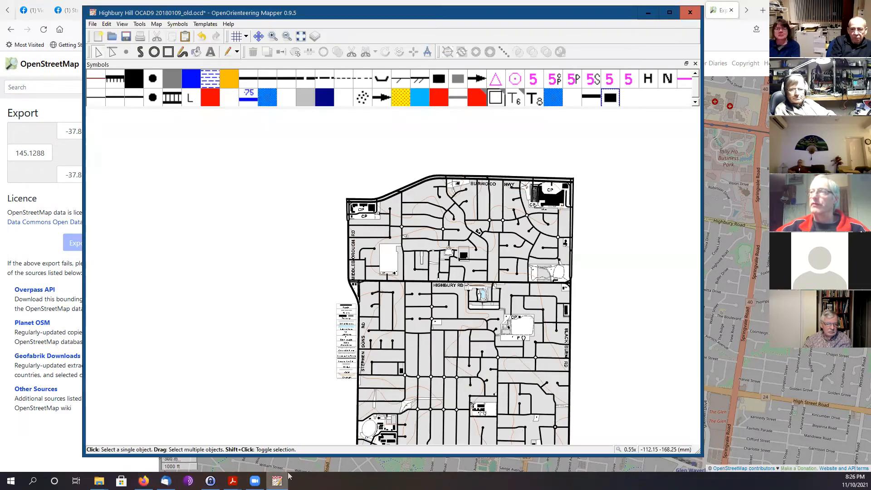
pyautogui.click(92, 25)
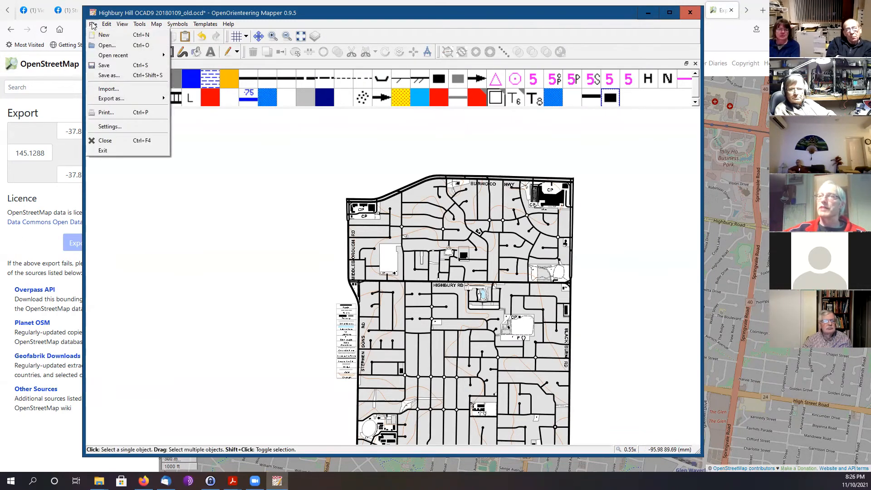
pyautogui.click(109, 75)
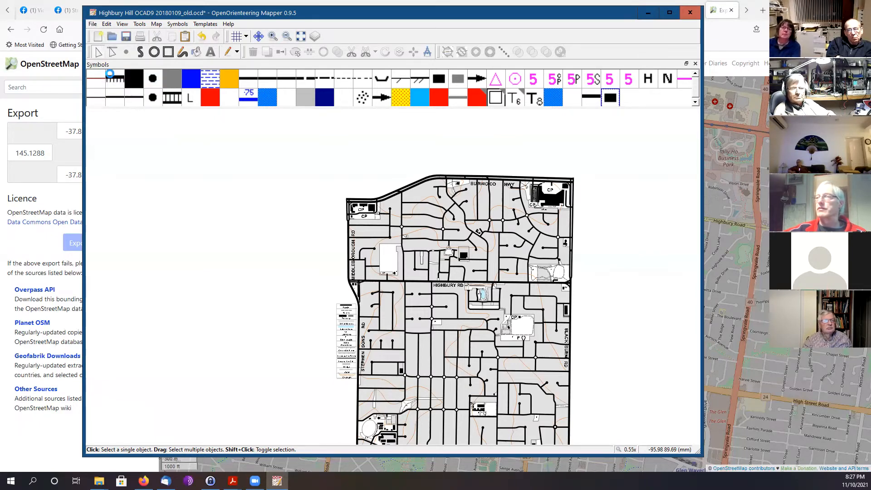
pyautogui.click(267, 88)
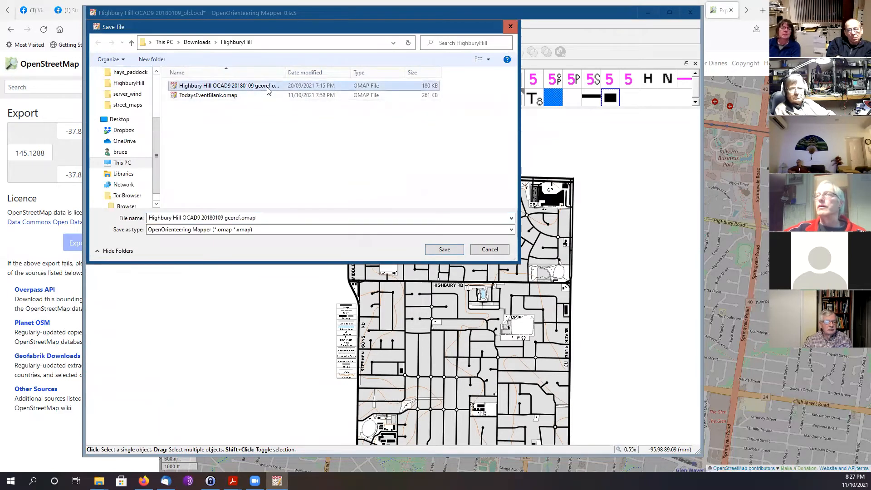
pyautogui.click(268, 87)
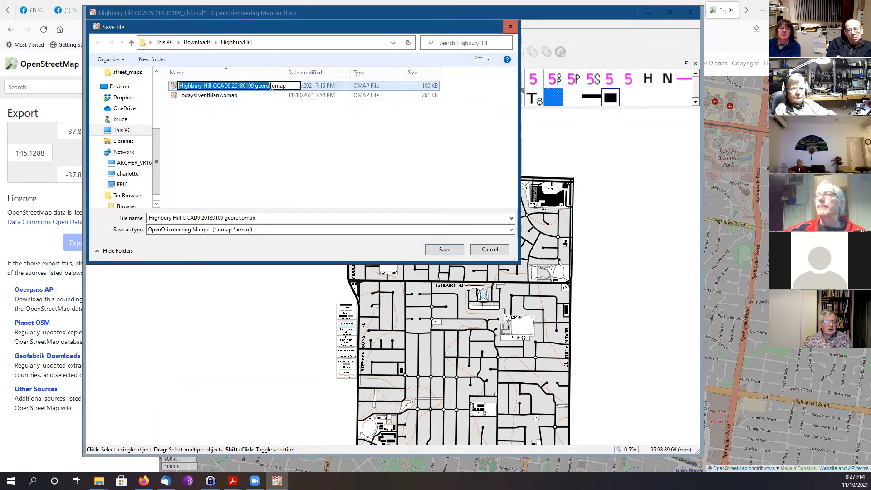
pyautogui.write('test_geo')
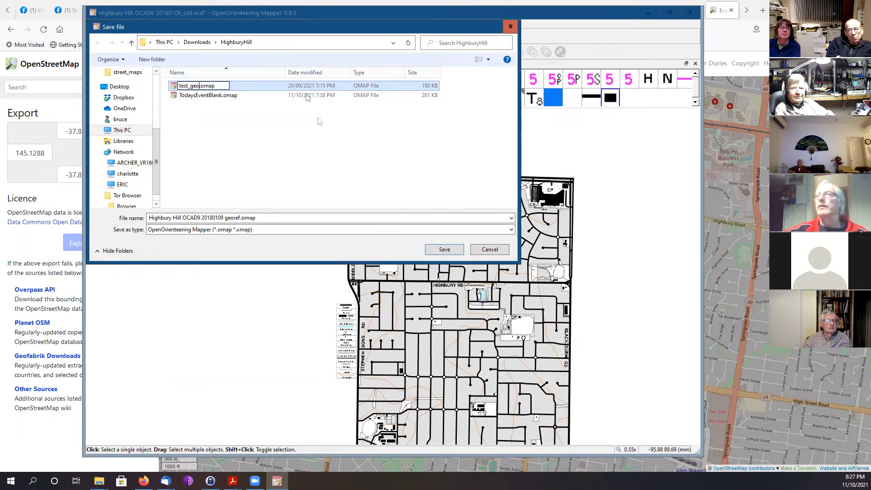
pyautogui.click(449, 251)
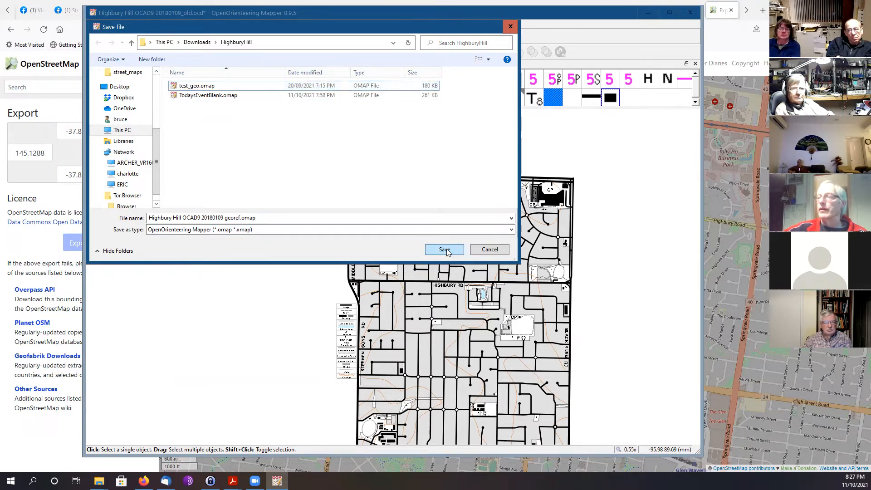
pyautogui.click(445, 251)
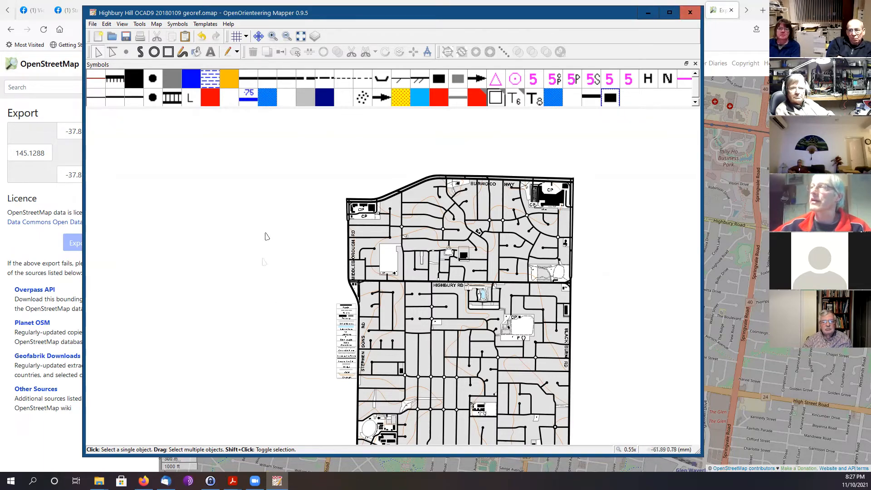
# Delete all objects from the map and load test_geo.omap as a template, accepting the UTM zone 55 S georeferencing with 8.50° declination
pyautogui.moveTo(307, 140); pyautogui.dragTo(599, 445)
pyautogui.press('Delete')
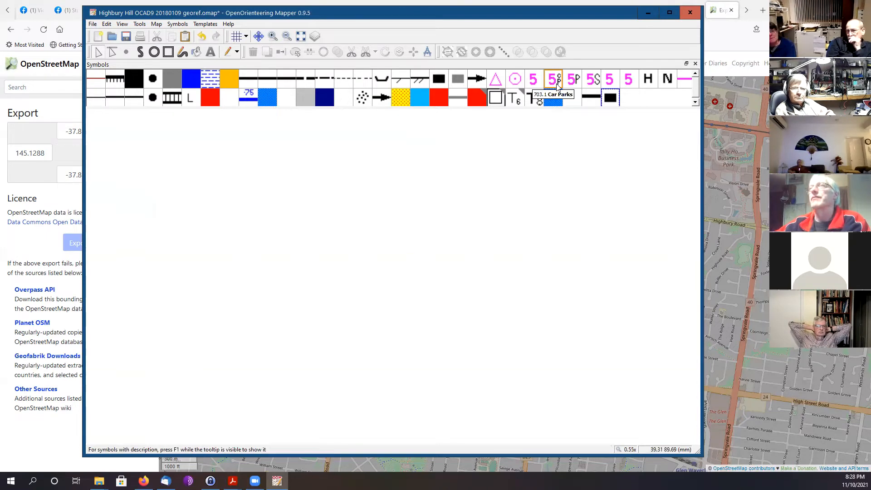
pyautogui.click(204, 25)
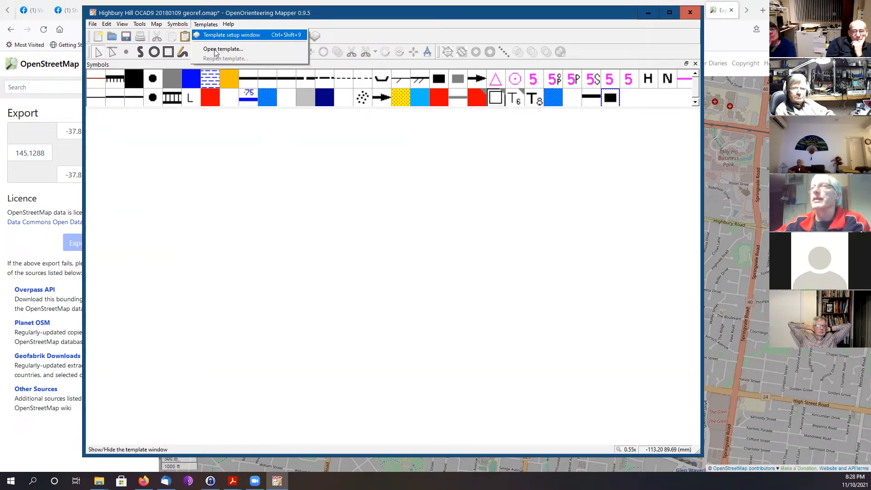
pyautogui.click(216, 50)
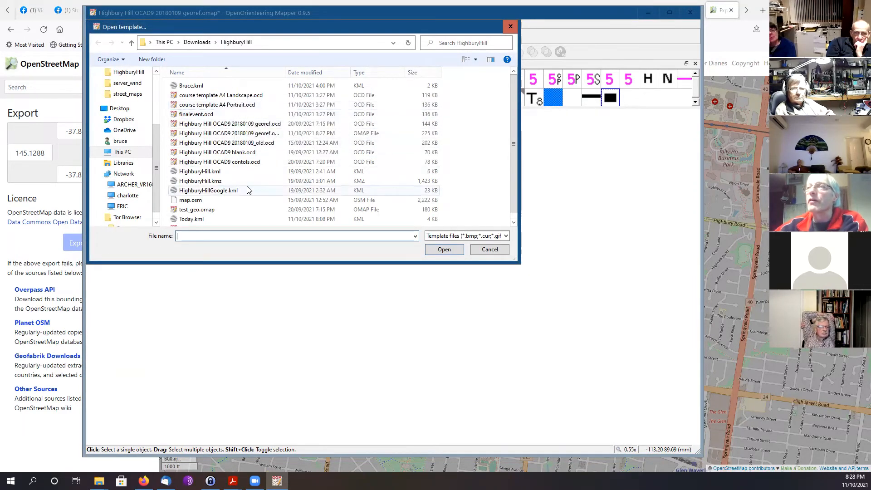
pyautogui.click(207, 210)
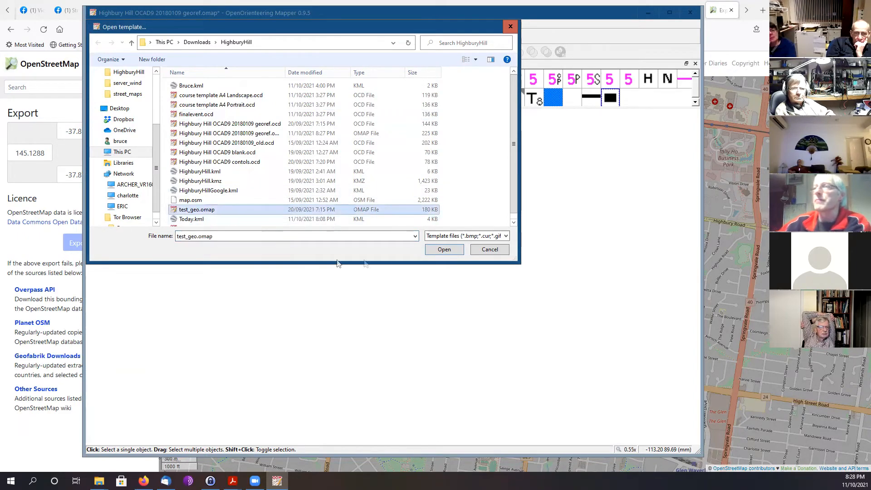
pyautogui.click(444, 249)
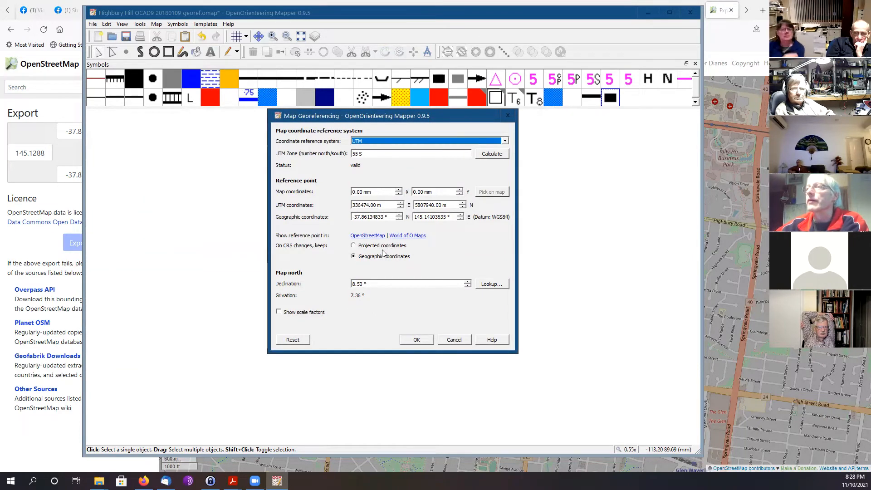
pyautogui.click(417, 340)
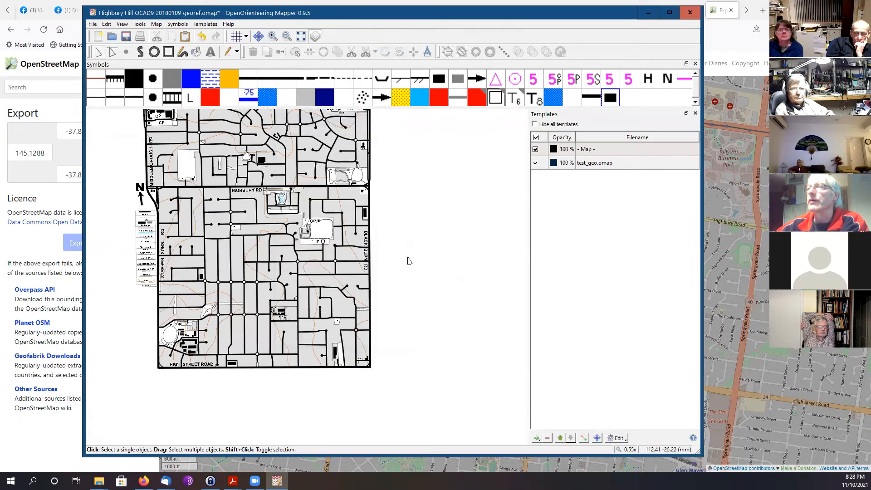
pyautogui.press('Up')
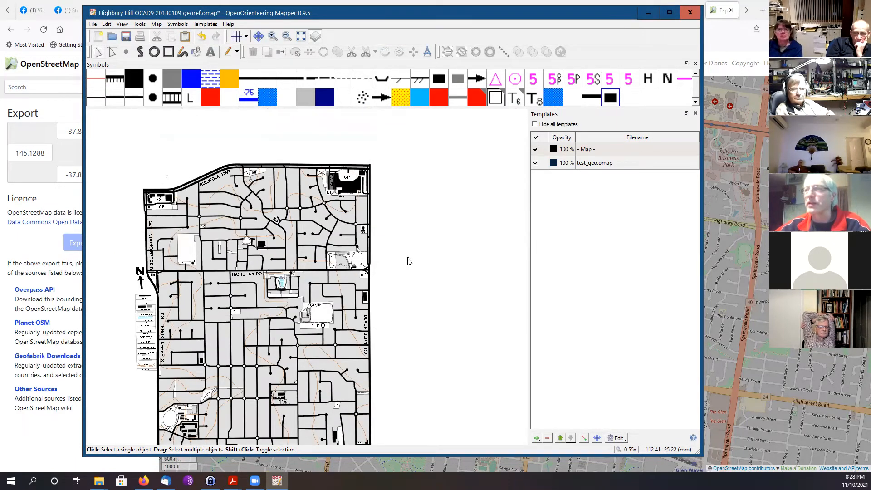
pyautogui.press('Left')
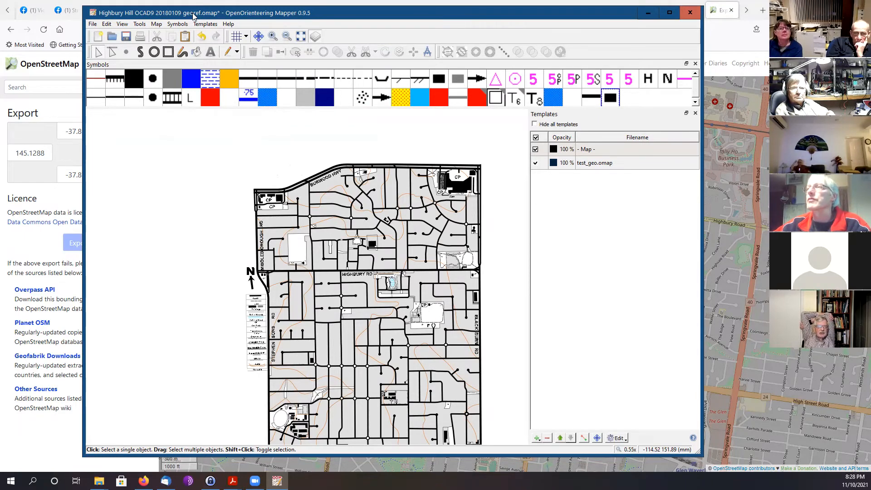
# Close the current map, discarding its unsaved changes, and switch to the HighburyHill folder in File Explorer
pyautogui.click(690, 12)
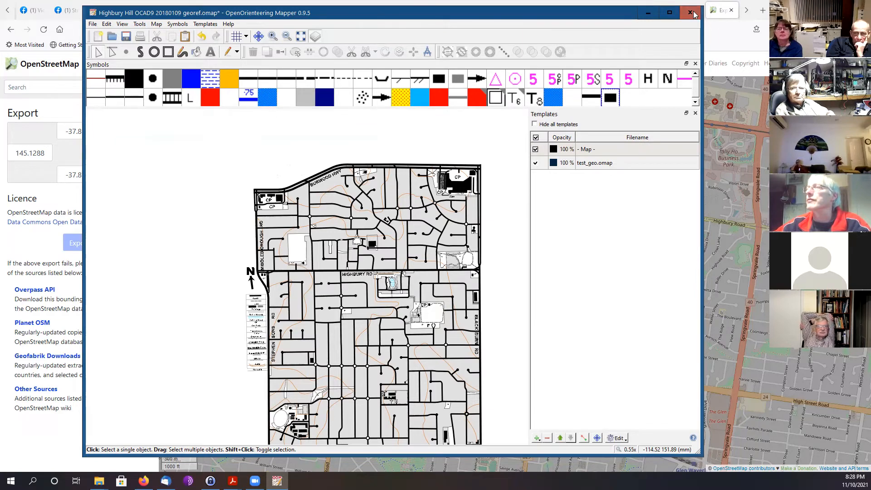
pyautogui.click(391, 244)
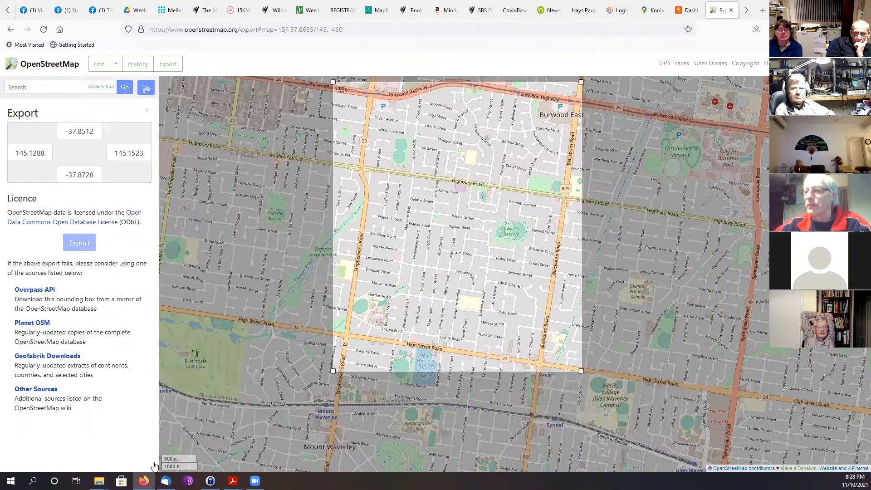
pyautogui.moveTo(99, 480)
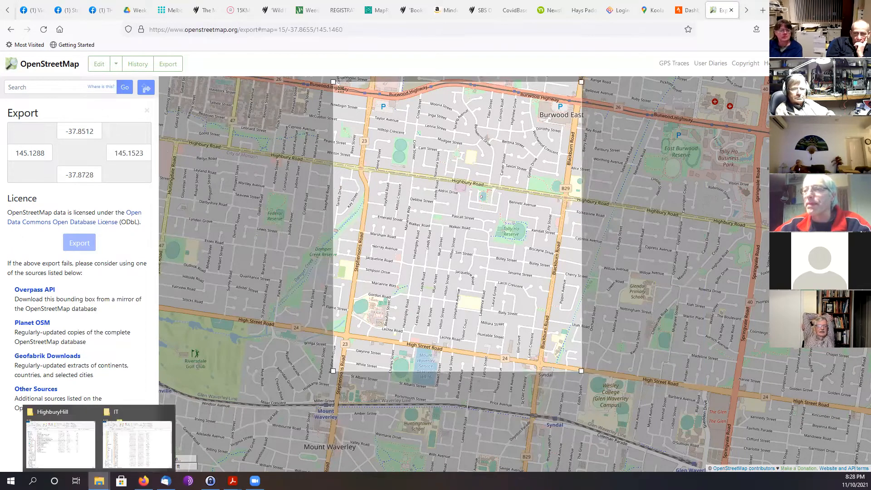
pyautogui.click(60, 442)
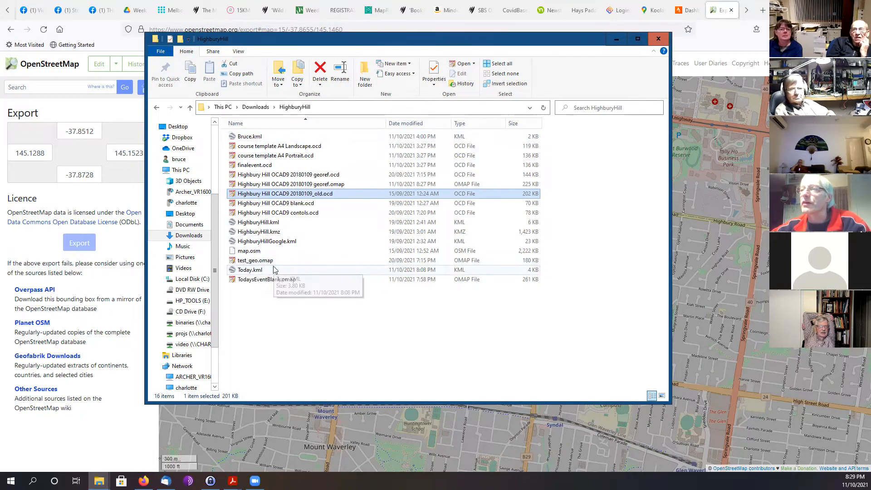
# Open test_geo.omap from the HighburyHill folder and check its map georeferencing settings without changing them
pyautogui.click(255, 262)
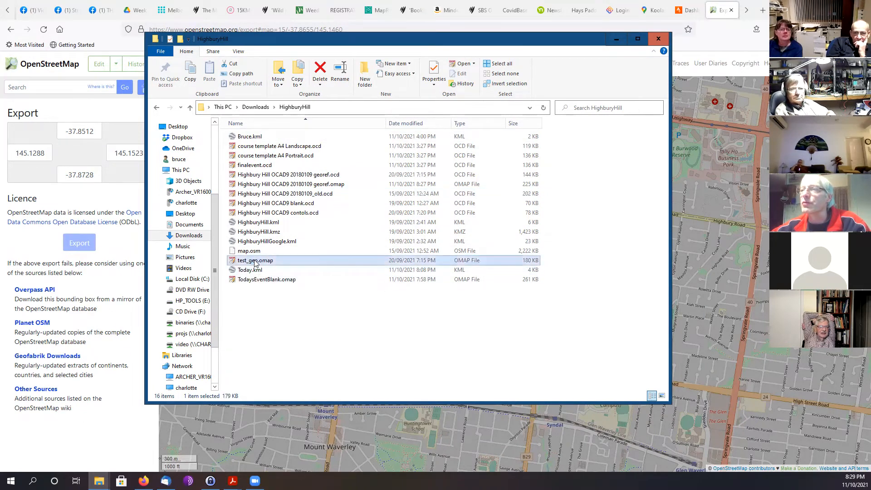
pyautogui.doubleClick(256, 262)
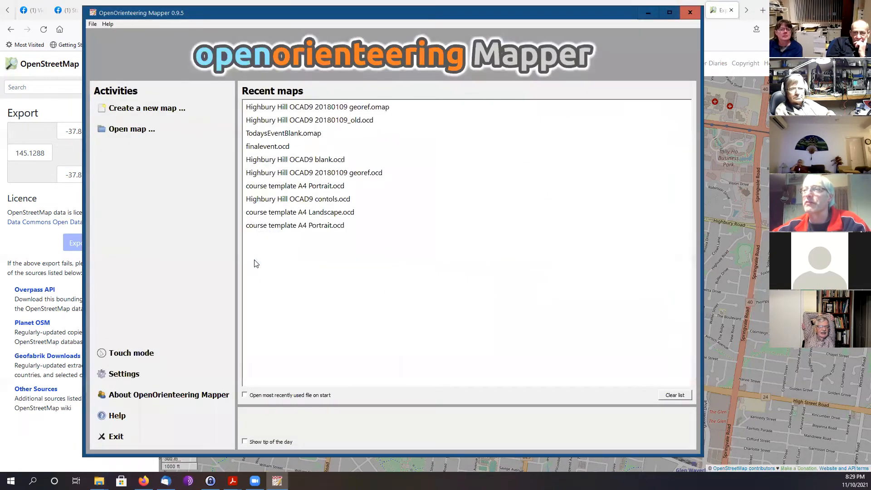
pyautogui.click(156, 23)
pyautogui.click(167, 38)
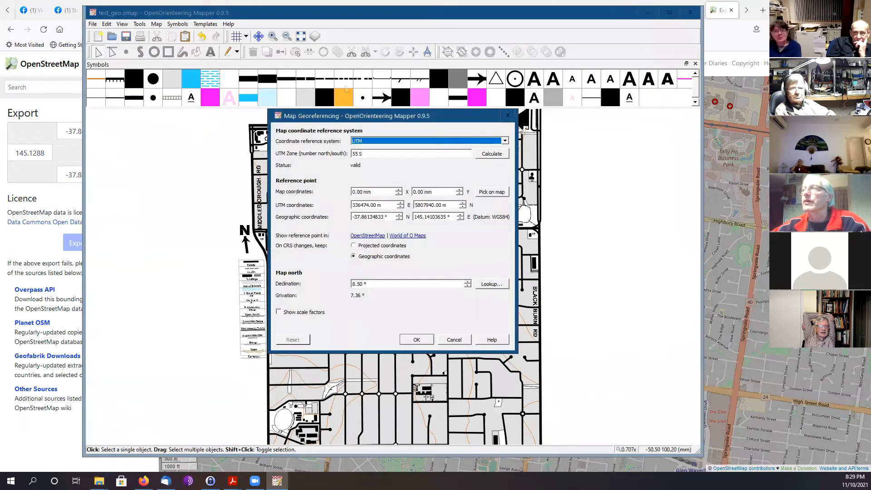
pyautogui.click(460, 341)
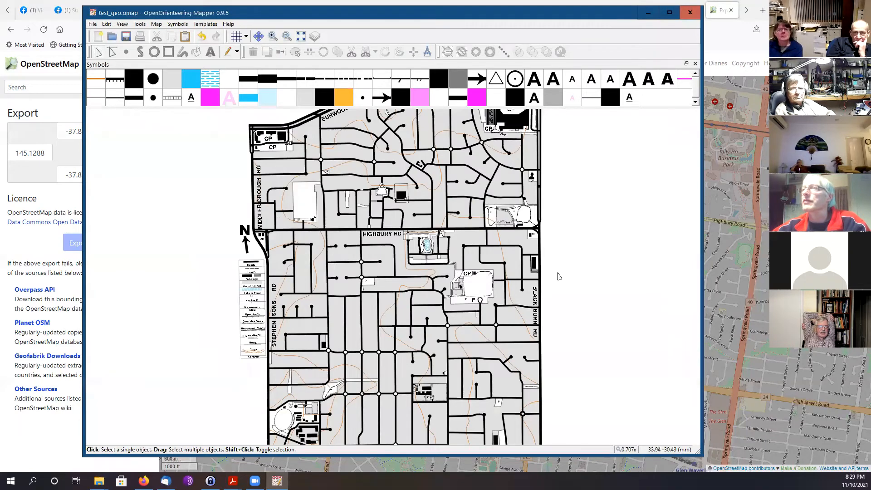
# Close the test_geo.omap map and delete that file from the HighburyHill folder
pyautogui.click(690, 13)
pyautogui.press('Delete')
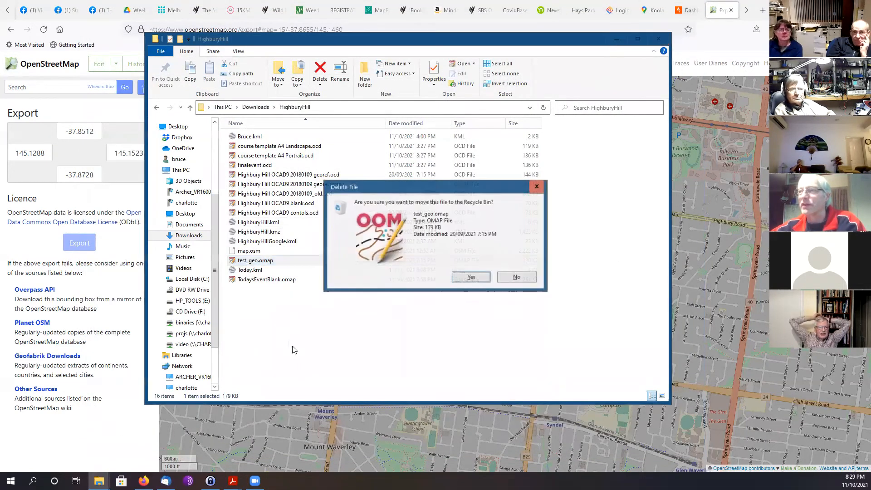
pyautogui.click(435, 258)
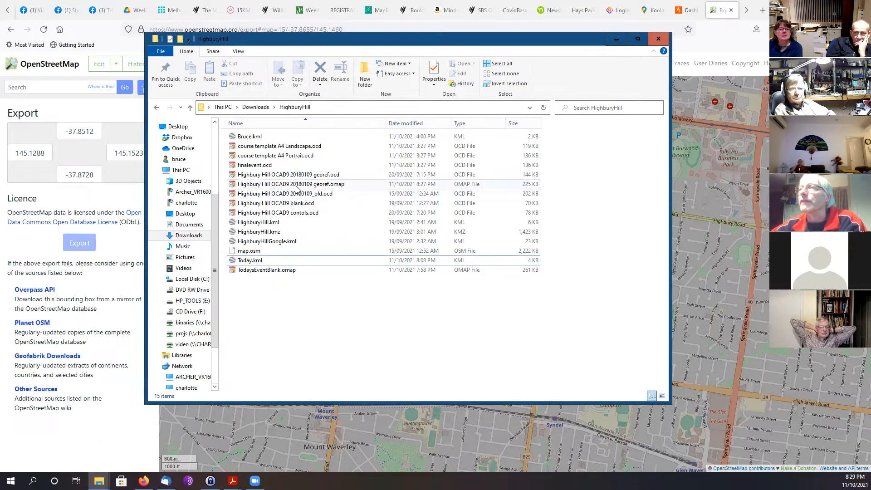
# Open Highbury Hill OCAD9 20180109_old.ocd, dismiss the import warnings, and check the map's georeferencing settings
pyautogui.doubleClick(291, 195)
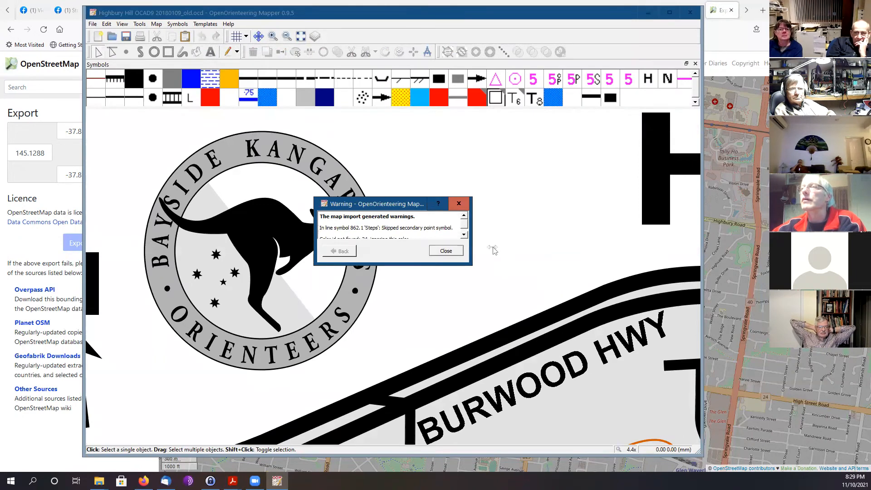
pyautogui.click(448, 251)
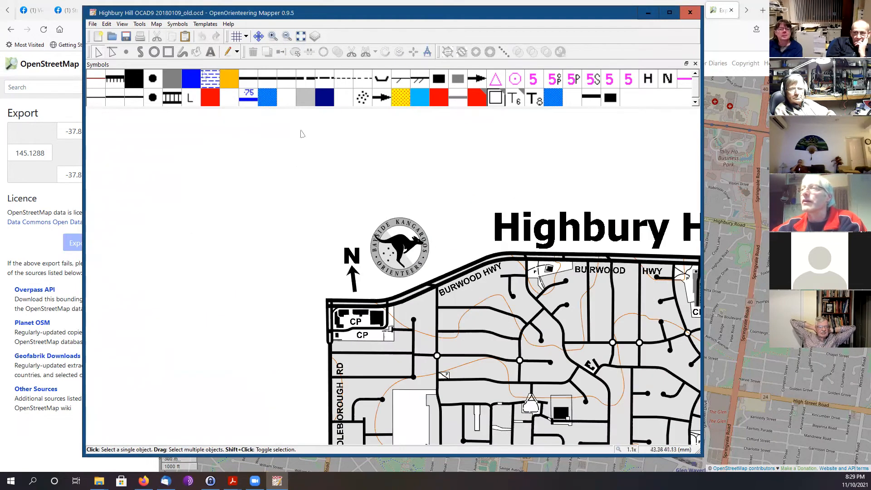
pyautogui.click(157, 23)
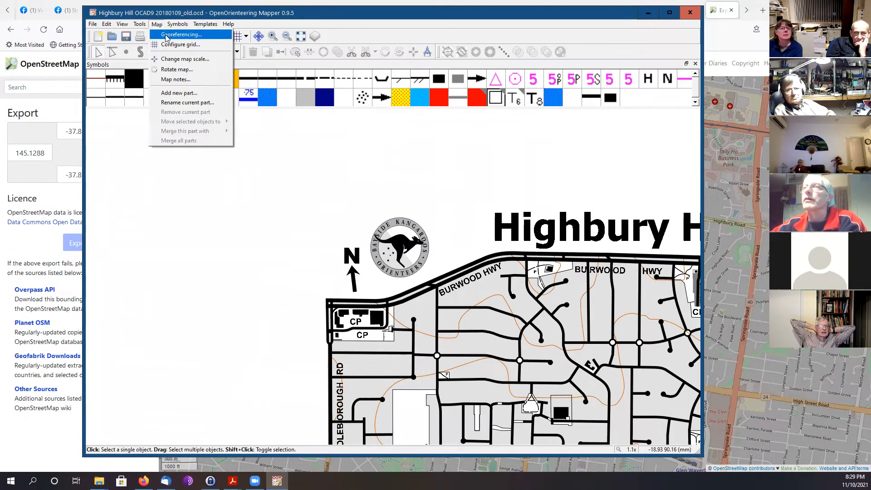
pyautogui.click(165, 36)
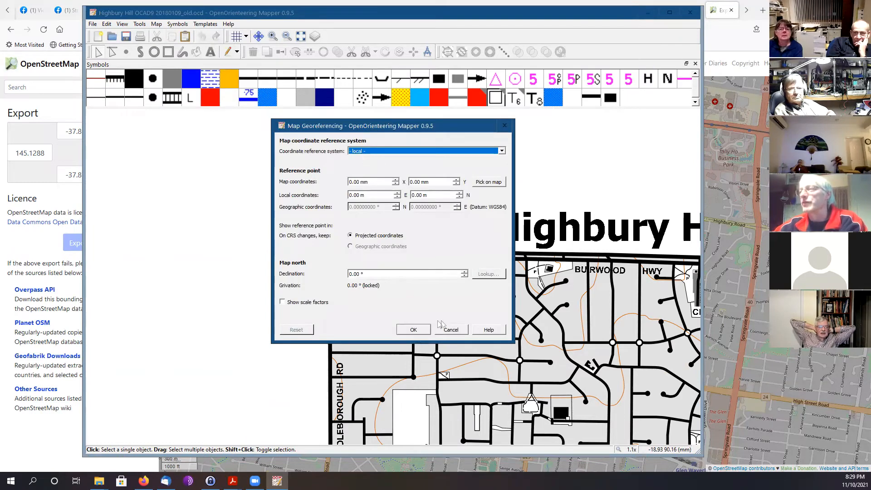
pyautogui.click(449, 328)
# Save the opened map as todaysgeoref in OpenOrienteering Mapper format in the HighburyHill folder
pyautogui.scroll(-2, 523, 282)
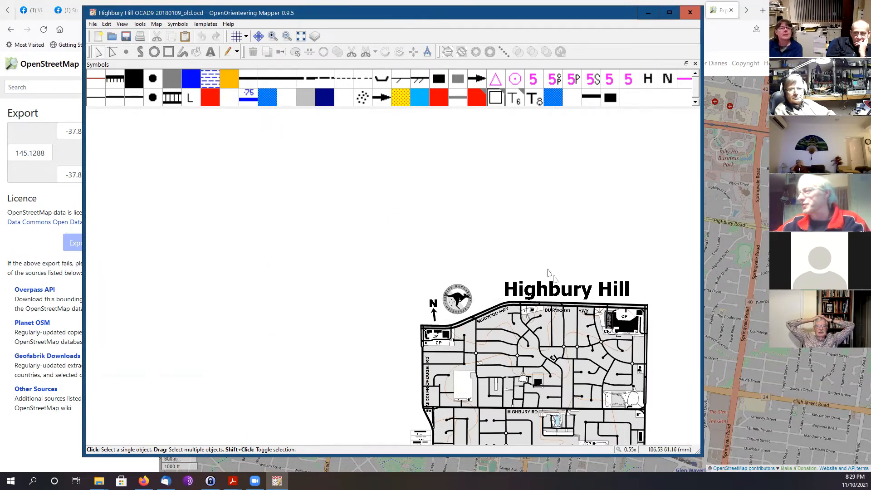
pyautogui.press('Down')
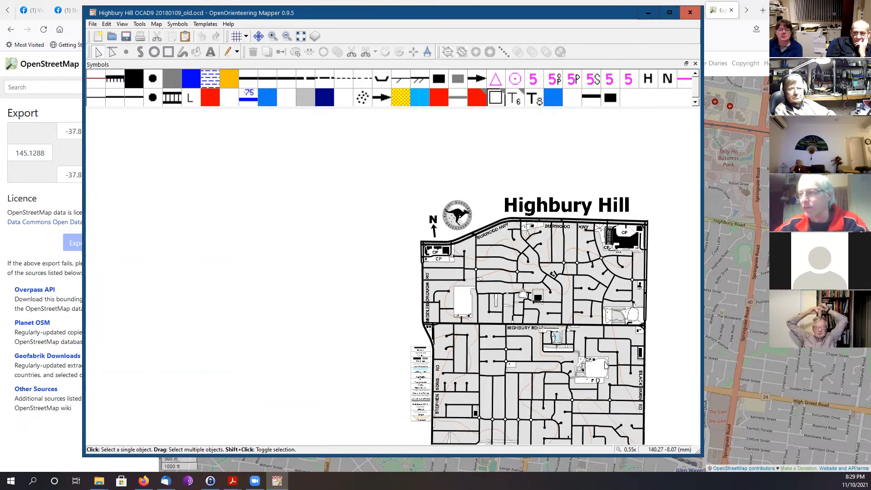
pyautogui.press('Right')
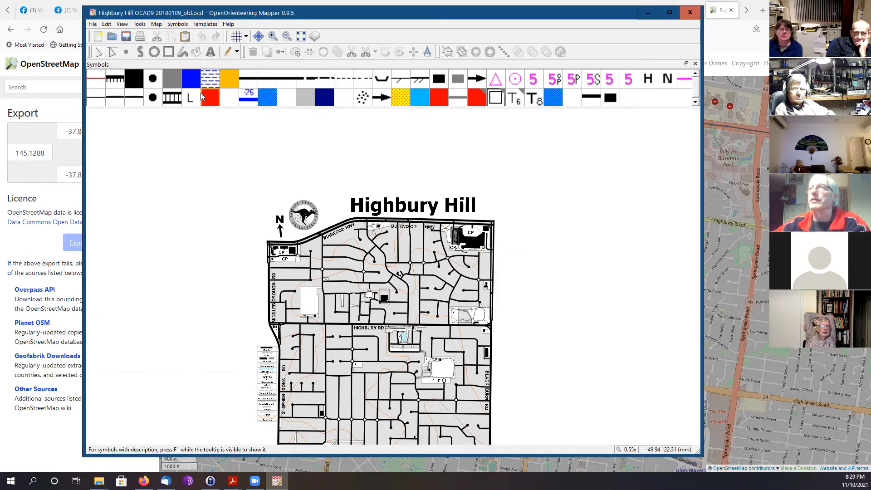
pyautogui.click(92, 24)
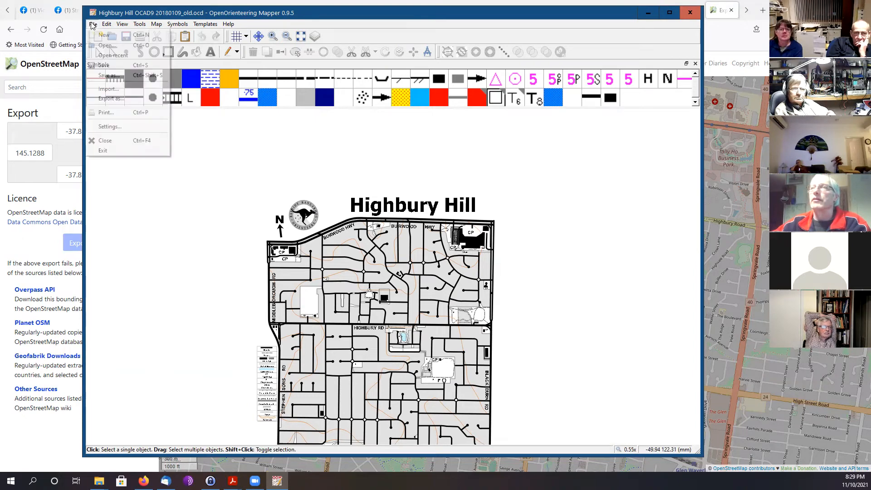
pyautogui.click(110, 75)
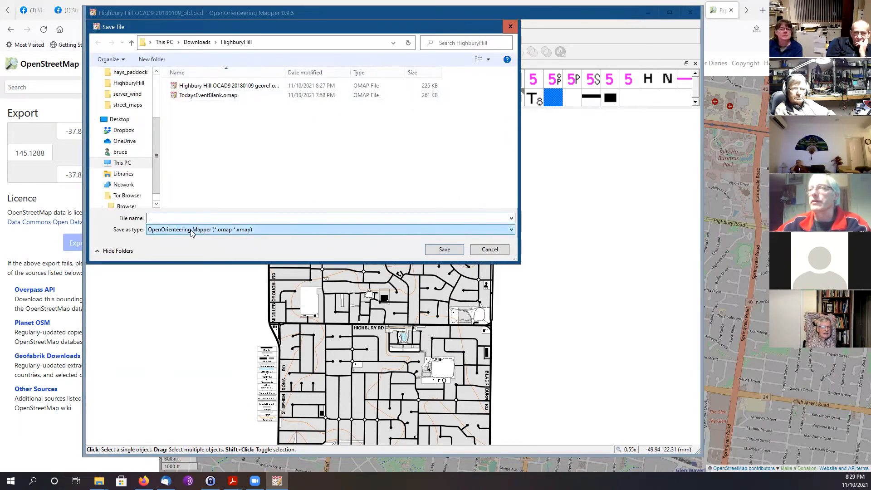
pyautogui.write('to')
pyautogui.write('daysge')
pyautogui.write('oref')
pyautogui.press('BackSpace')
pyautogui.write('ref')
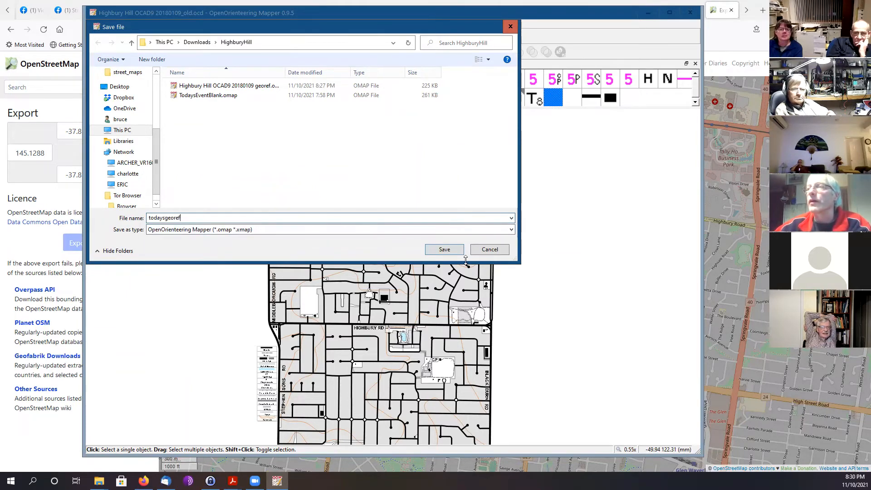
pyautogui.click(442, 249)
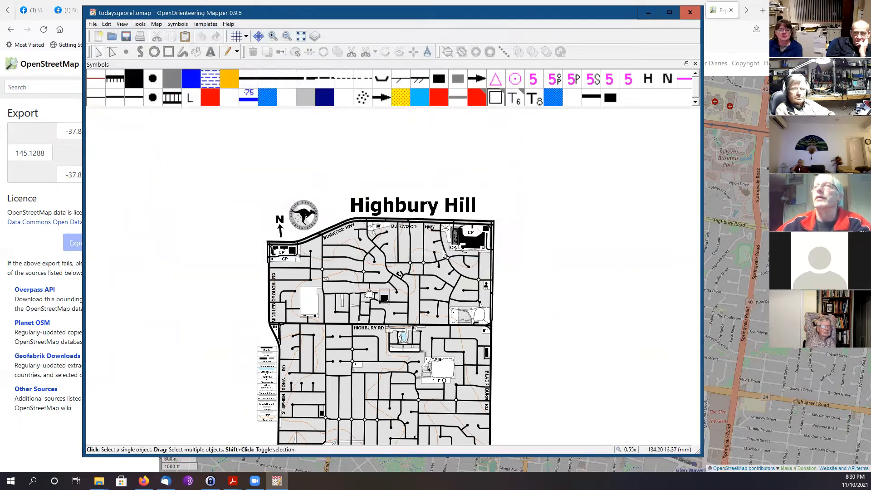
# Delete all objects from the map, including the remaining strip along High Street Road and the scale bar
pyautogui.moveTo(219, 150); pyautogui.dragTo(516, 445)
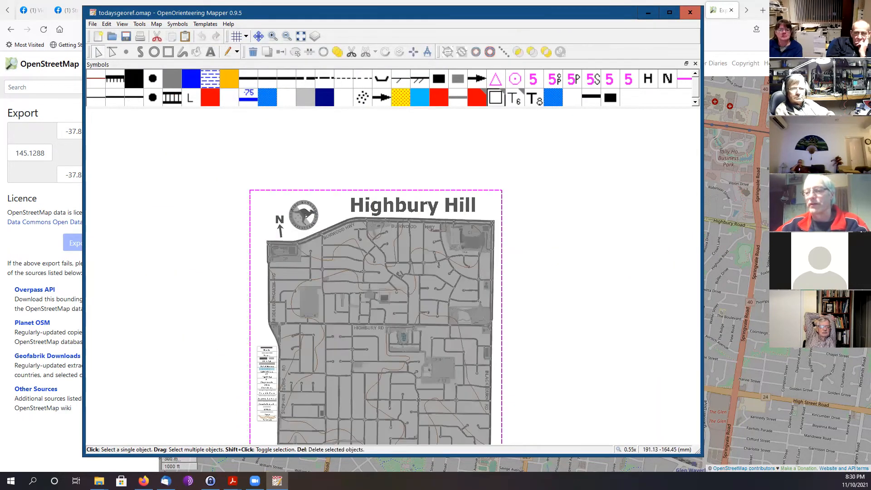
pyautogui.scroll(-3, 517, 442)
pyautogui.press('Delete')
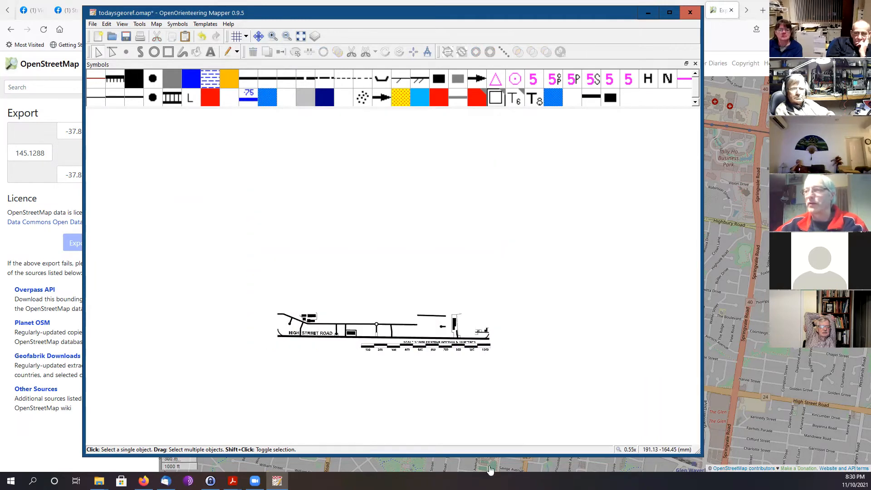
pyautogui.moveTo(204, 231); pyautogui.dragTo(566, 424)
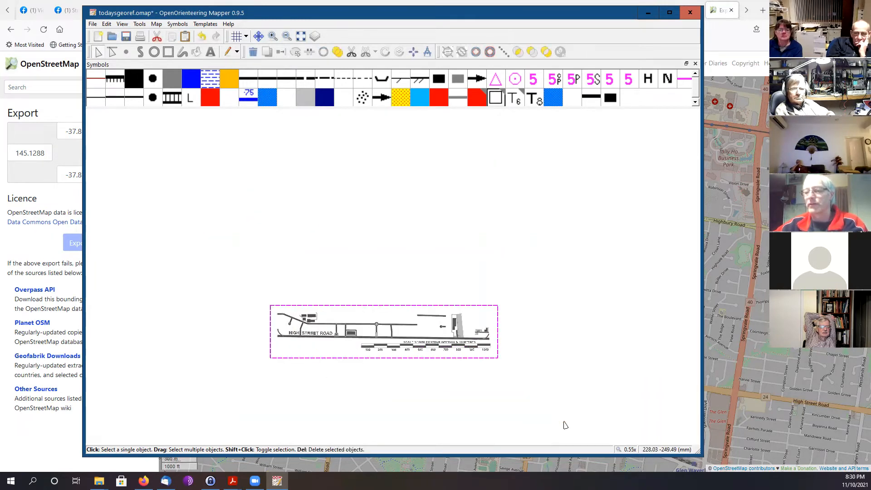
pyautogui.press('Delete')
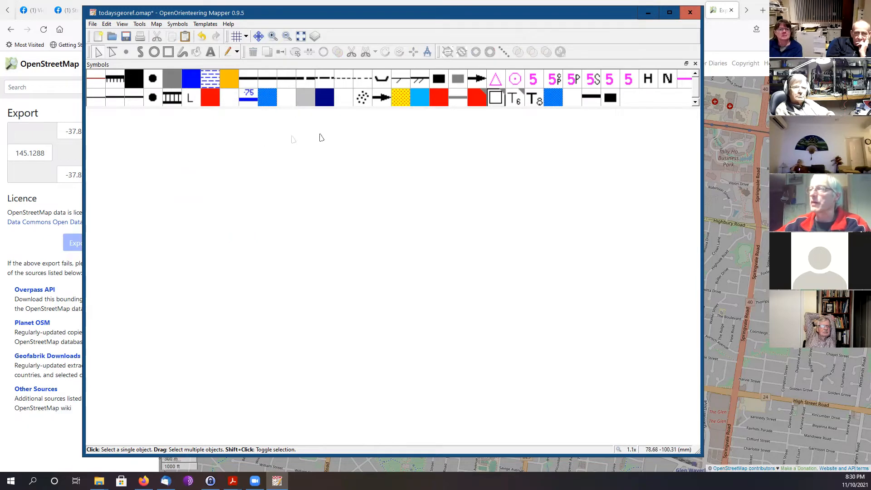
# Check the georeferencing settings of the emptied map without changing them
pyautogui.click(156, 24)
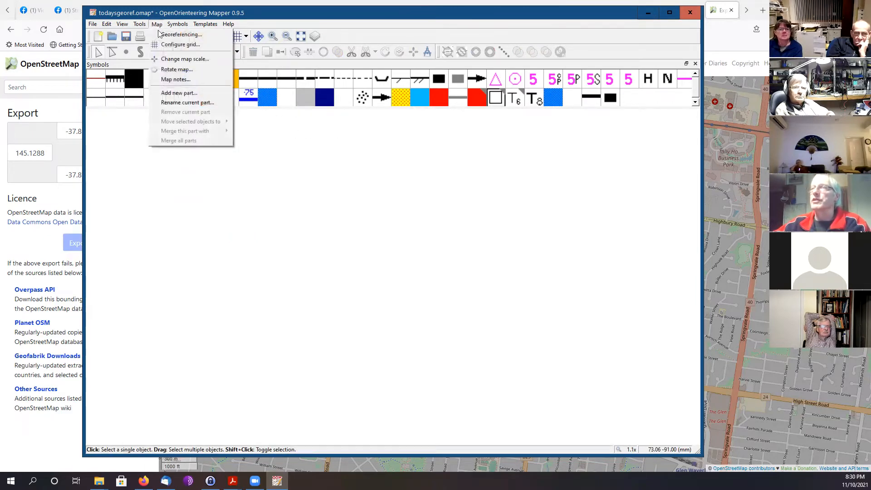
pyautogui.click(165, 38)
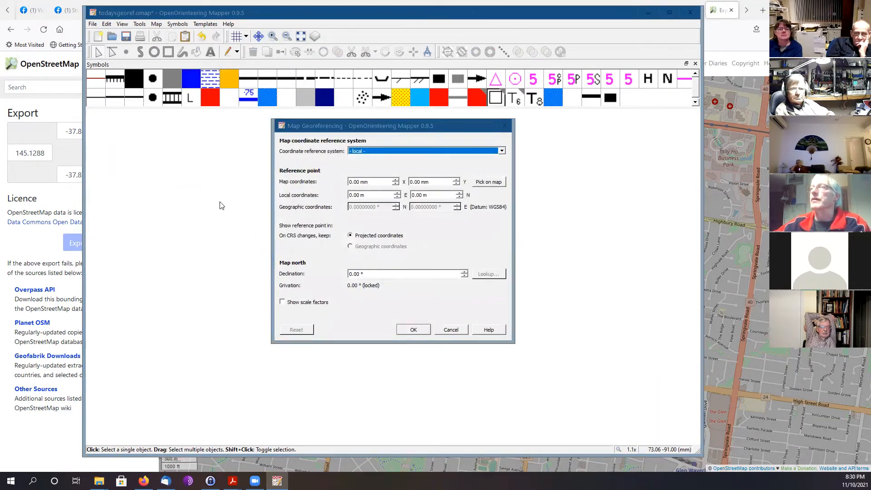
pyautogui.click(444, 328)
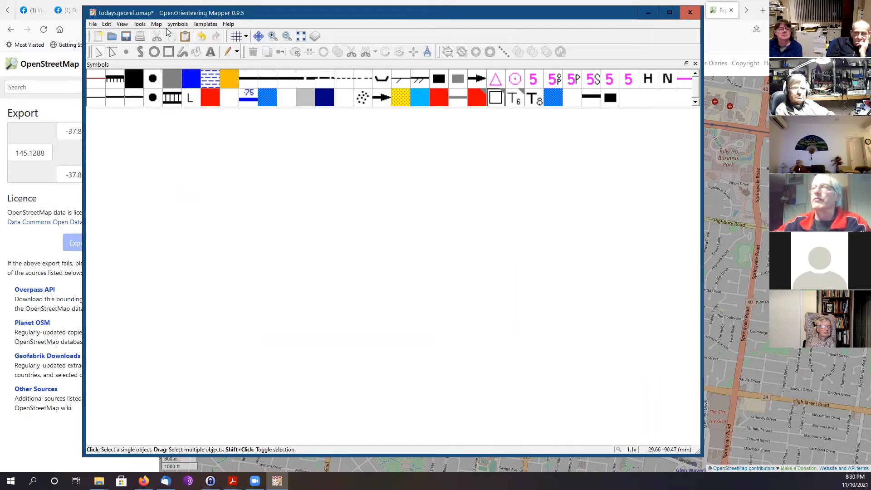
# Load Highbury Hill OCAD9 20180109_old.ocd as a template in the emptied map
pyautogui.click(207, 24)
pyautogui.click(218, 49)
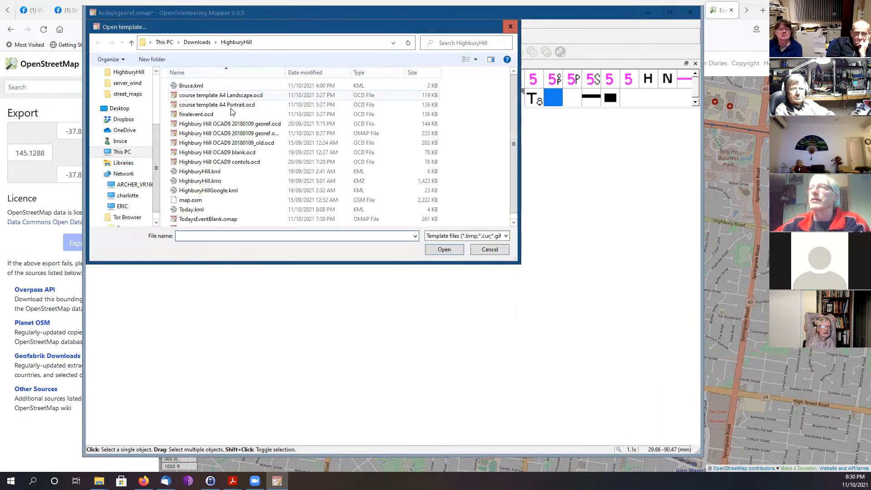
pyautogui.doubleClick(240, 143)
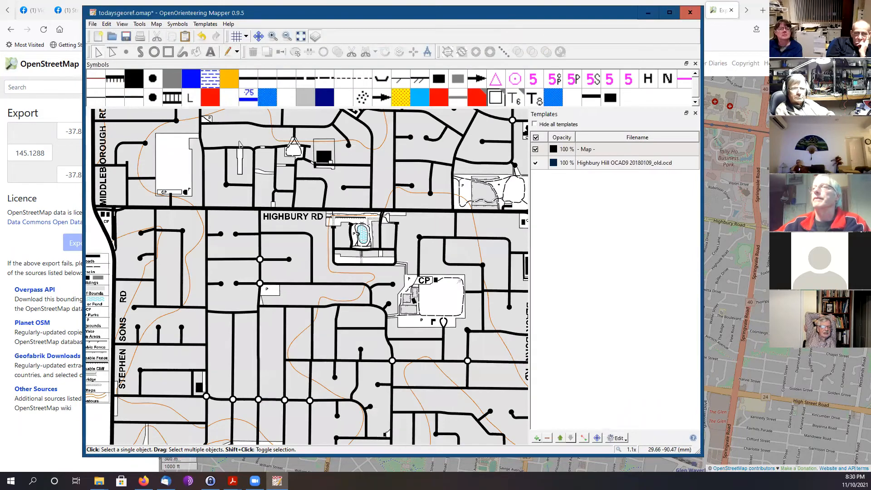
pyautogui.scroll(-2, 459, 226)
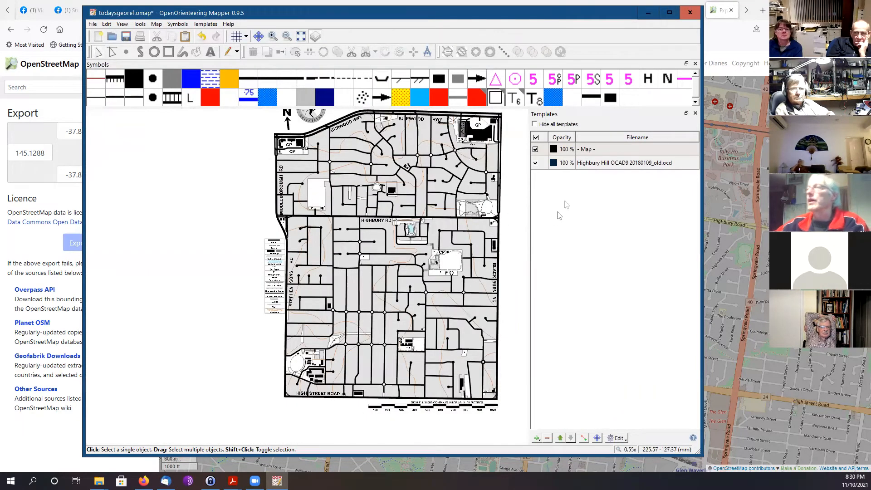
# Open map.osm from the Downloads folder as a second template
pyautogui.click(200, 25)
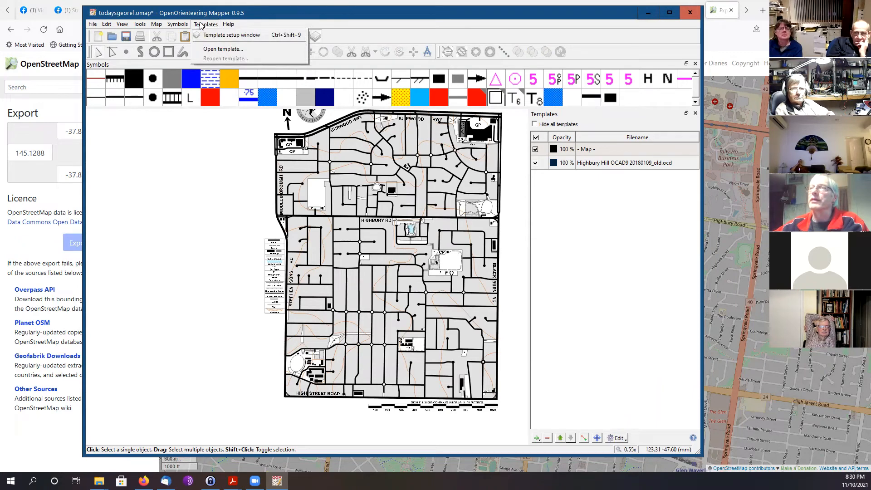
pyautogui.click(211, 51)
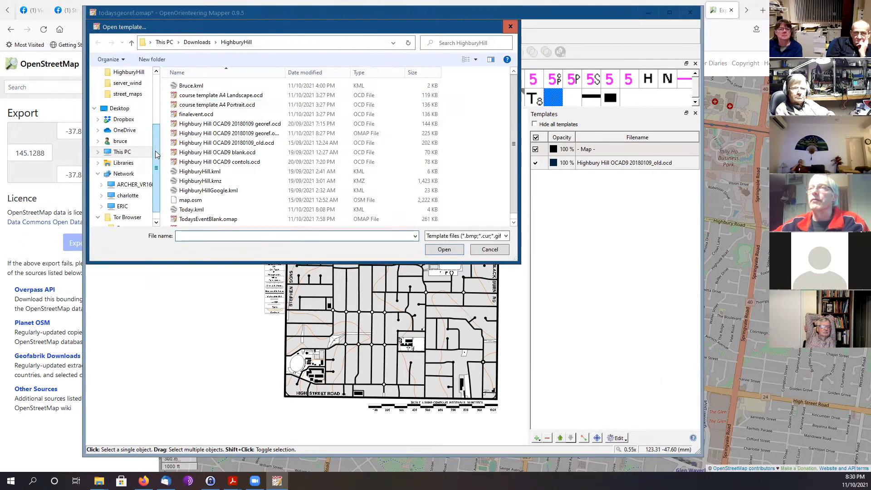
pyautogui.scroll(3, 156, 154)
pyautogui.click(132, 110)
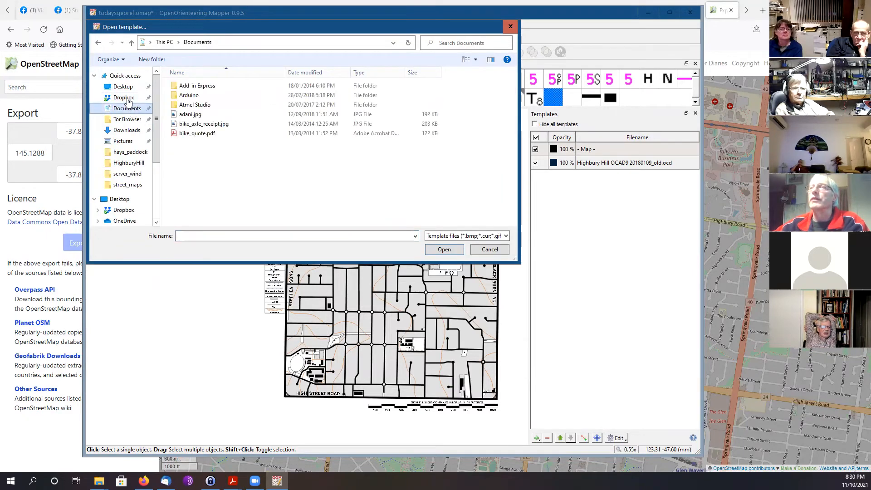
pyautogui.click(127, 132)
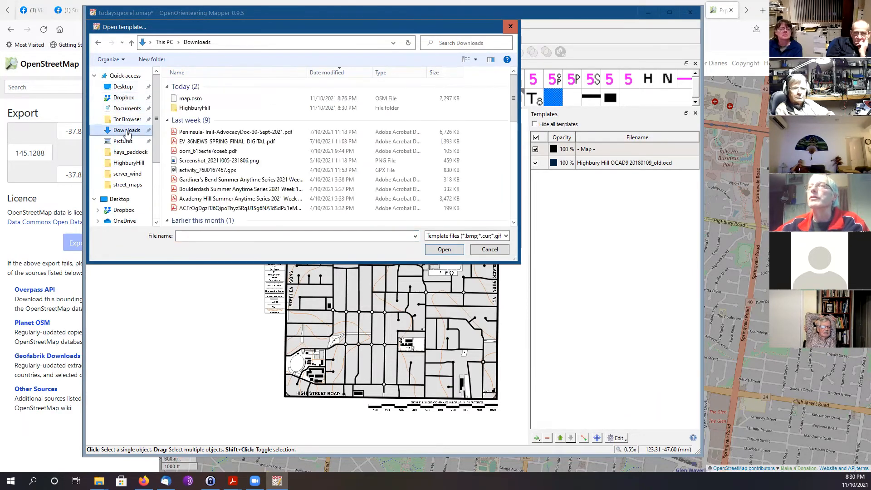
pyautogui.click(191, 98)
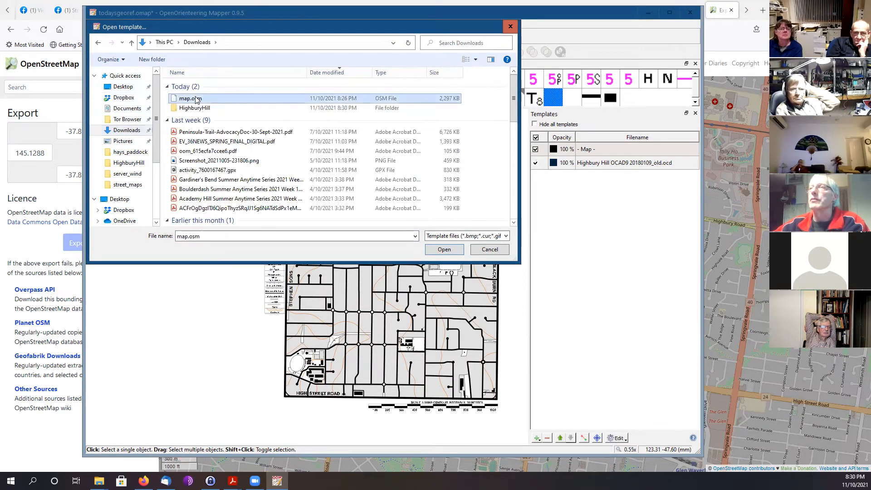
pyautogui.click(453, 248)
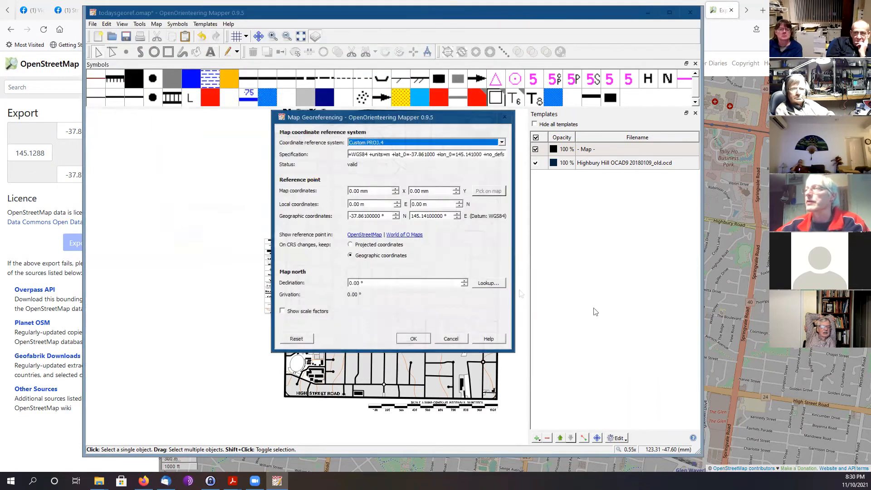
# Georeference the map in UTM zone 55 S with a declination of 8°, without rotating the map content
pyautogui.click(448, 143)
pyautogui.click(400, 156)
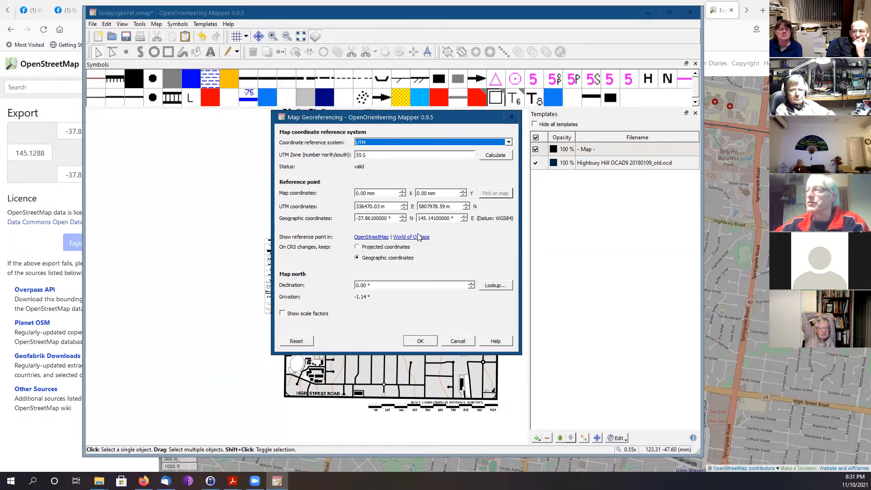
pyautogui.click(358, 286)
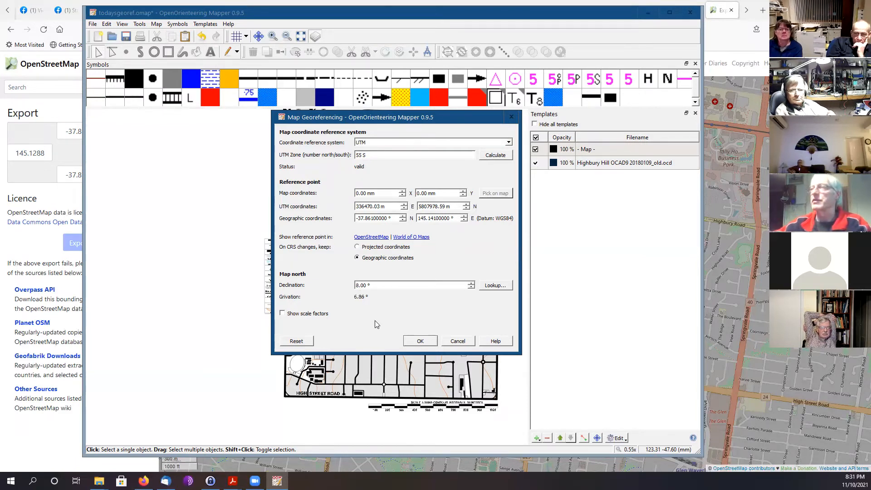
pyautogui.click(420, 341)
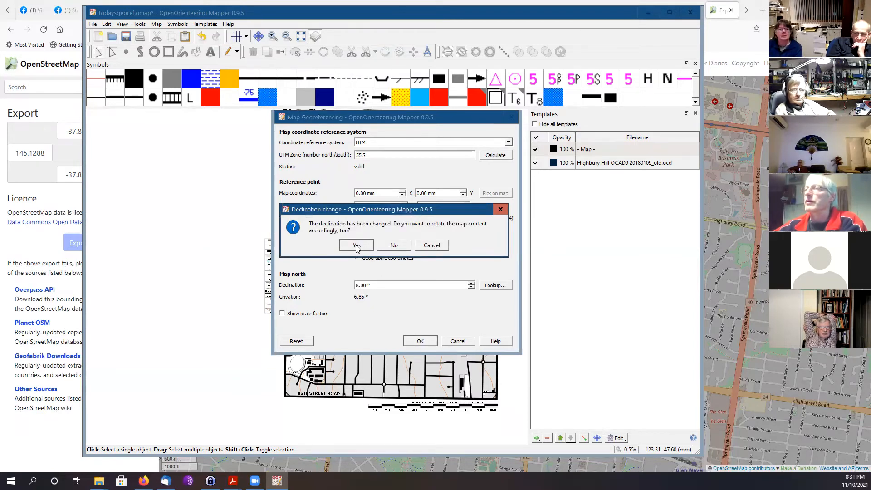
pyautogui.click(394, 246)
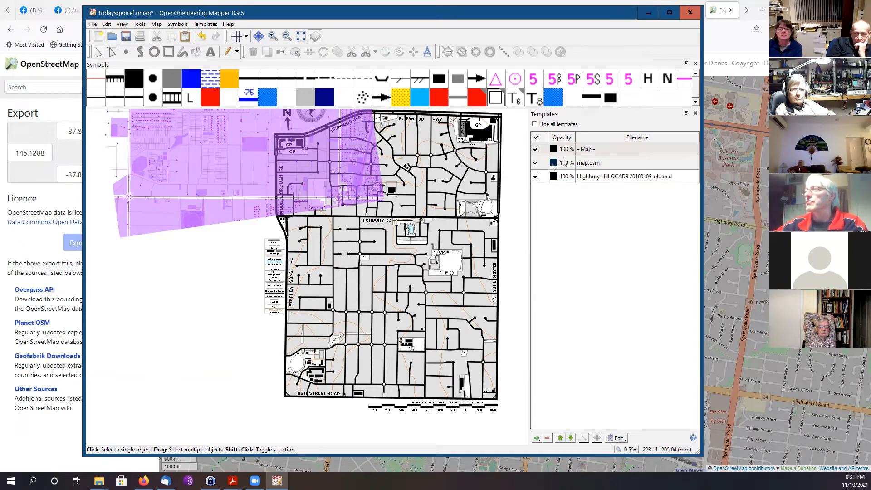
# Hide both templates and show them again one by one to compare where map.osm and the old Highbury Hill map lie
pyautogui.click(535, 162)
pyautogui.click(535, 176)
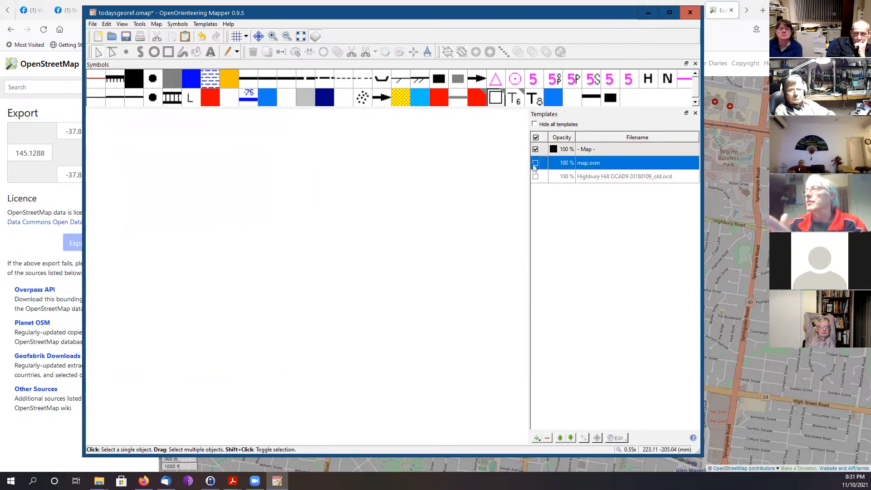
pyautogui.click(536, 162)
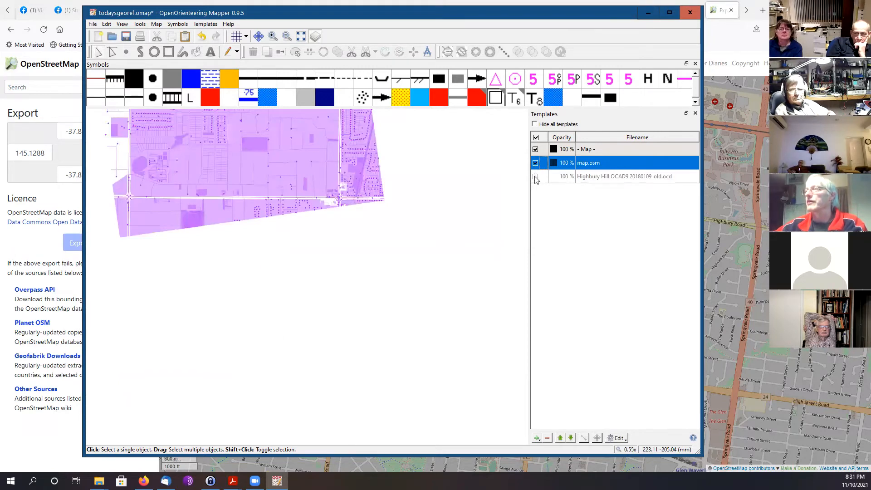
pyautogui.click(535, 176)
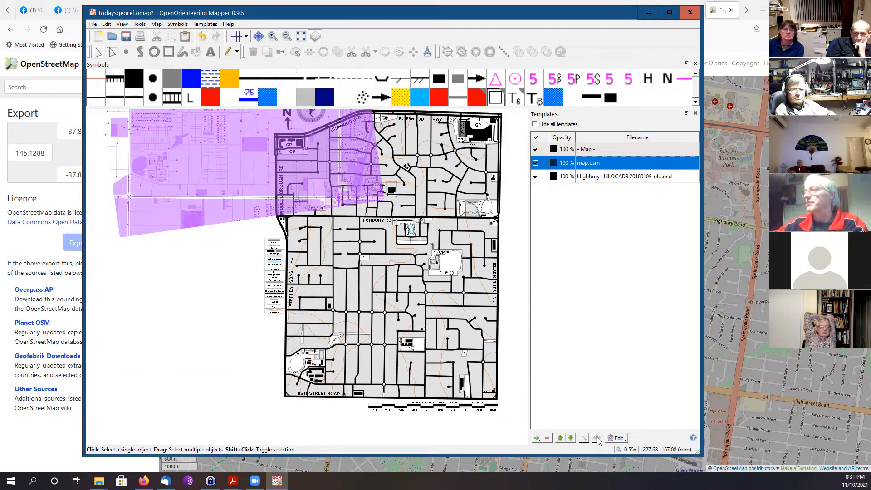
# Move the Highbury Hill OCAD9 20180109_old.ocd template so that Burwood Hwy and Highbury Rd line up with the roads in map.osm
pyautogui.click(601, 177)
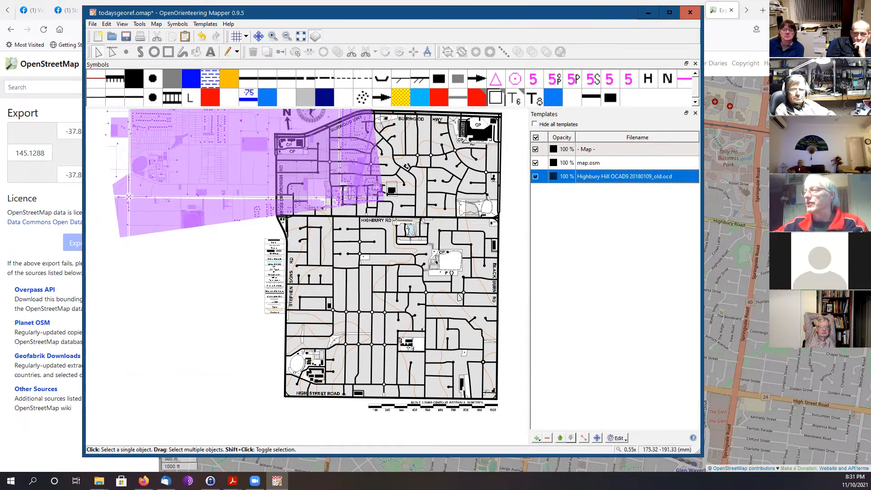
pyautogui.click(597, 437)
pyautogui.moveTo(379, 231); pyautogui.dragTo(246, 173)
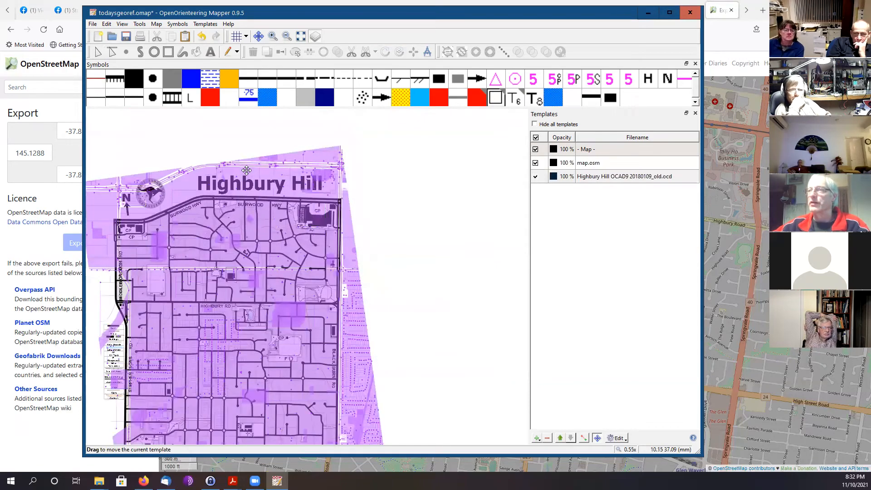
pyautogui.moveTo(244, 268); pyautogui.dragTo(246, 234)
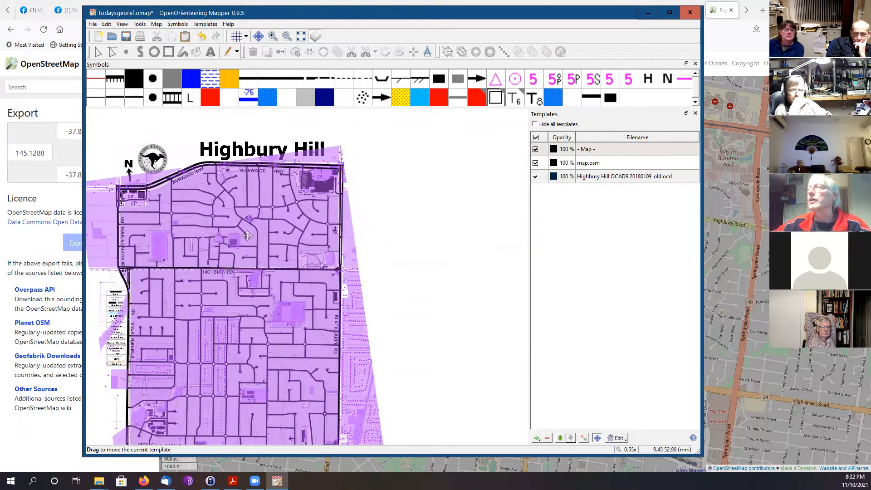
# Set the old Highbury Hill template's X and Y scale to 1.0001 in its positioning values
pyautogui.click(618, 438)
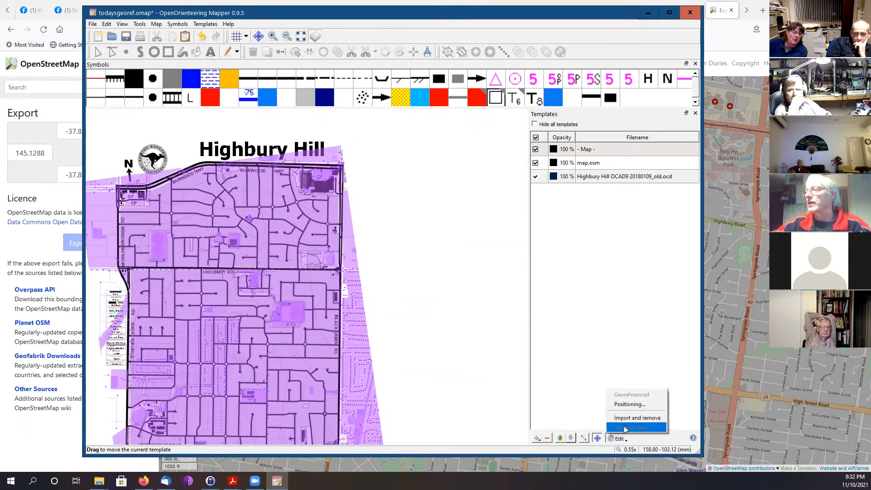
pyautogui.click(629, 404)
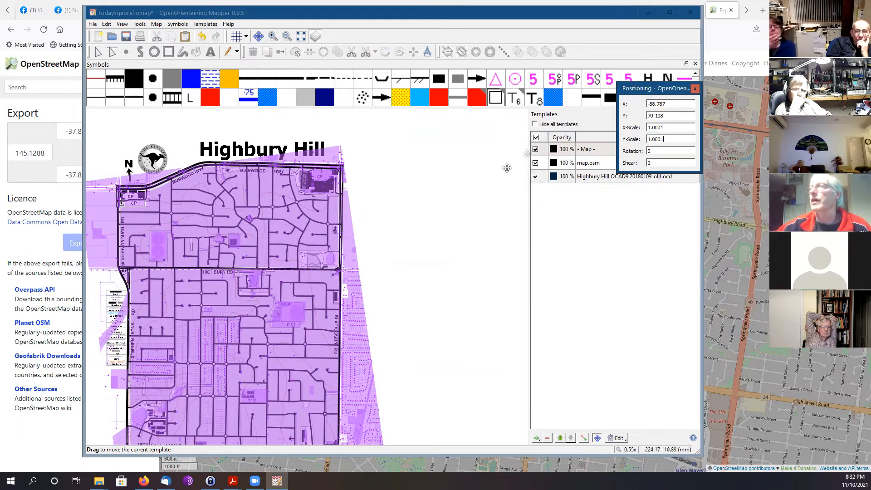
pyautogui.click(542, 177)
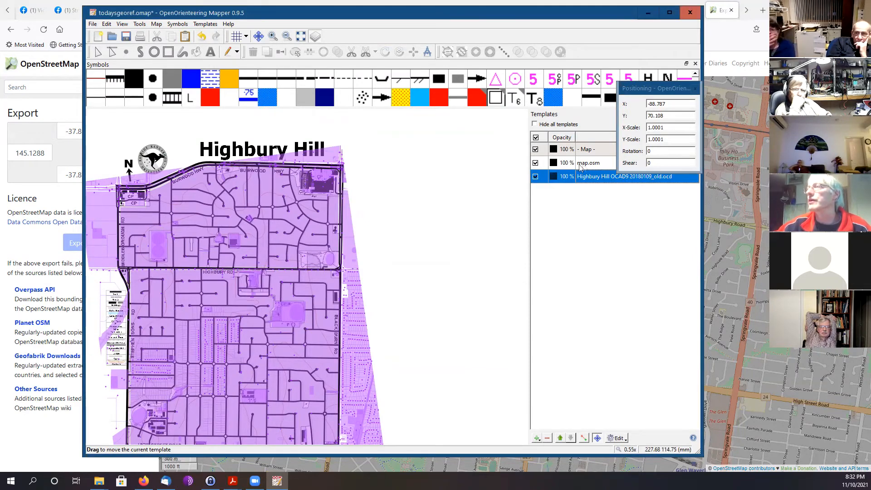
# Reorder the templates so that map.osm lies beneath the old Highbury Hill map
pyautogui.click(535, 162)
pyautogui.click(535, 163)
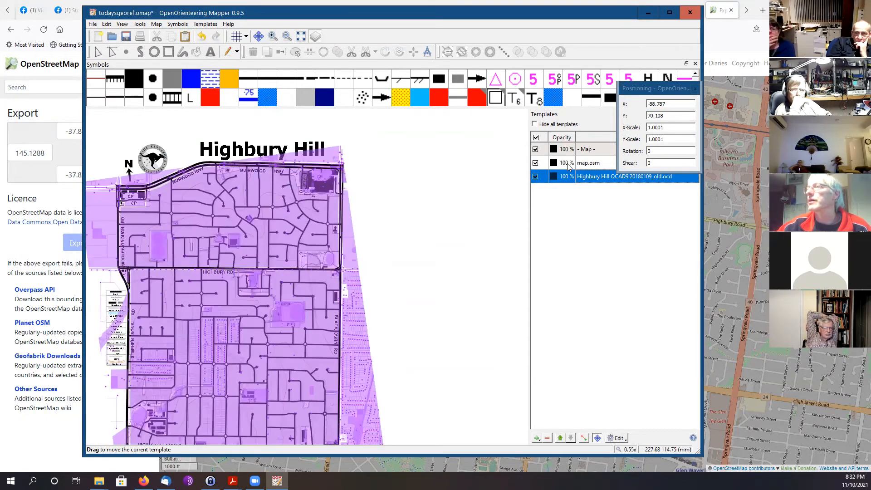
pyautogui.doubleClick(567, 164)
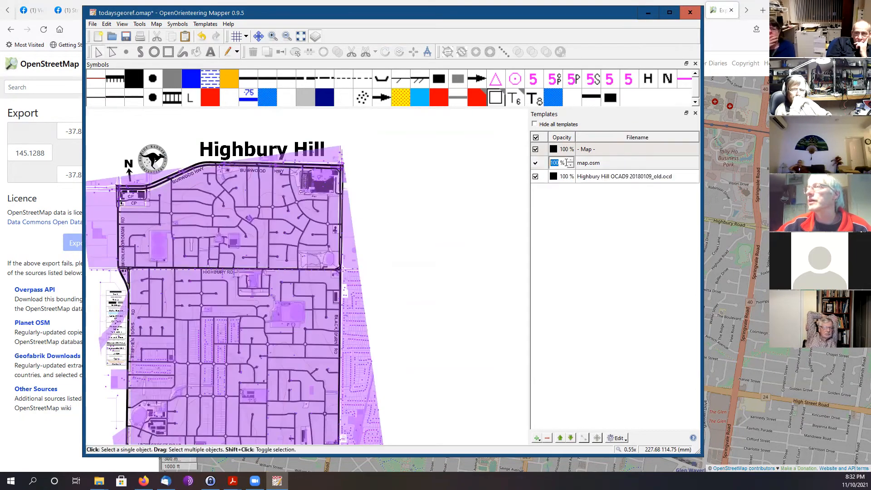
pyautogui.click(603, 163)
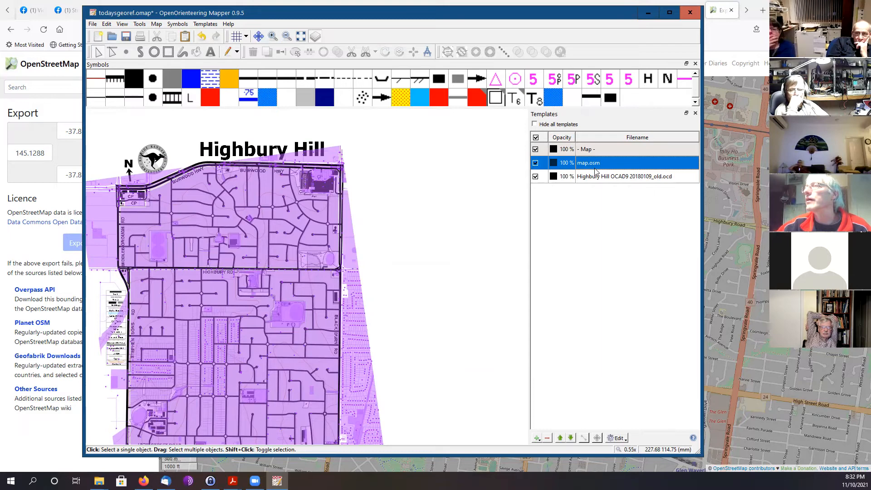
pyautogui.click(571, 438)
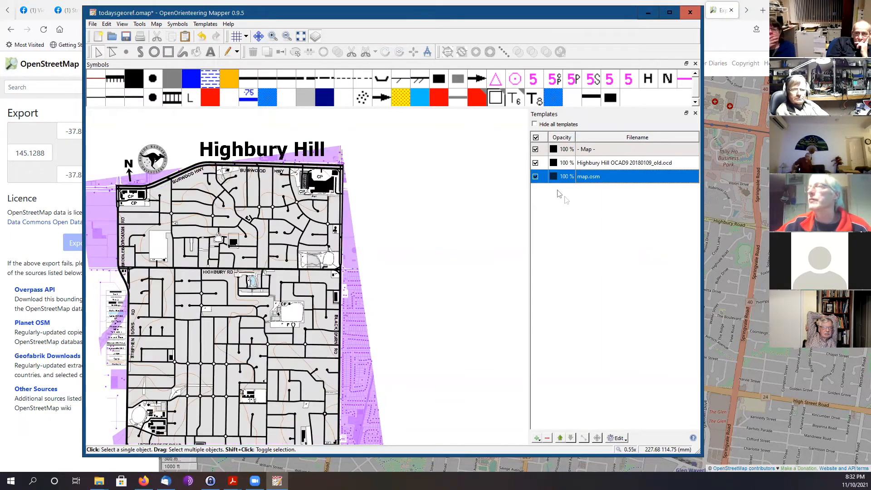
# Set the opacity of the Highbury Hill OCAD9 20180109_old.ocd template to 30%
pyautogui.doubleClick(567, 162)
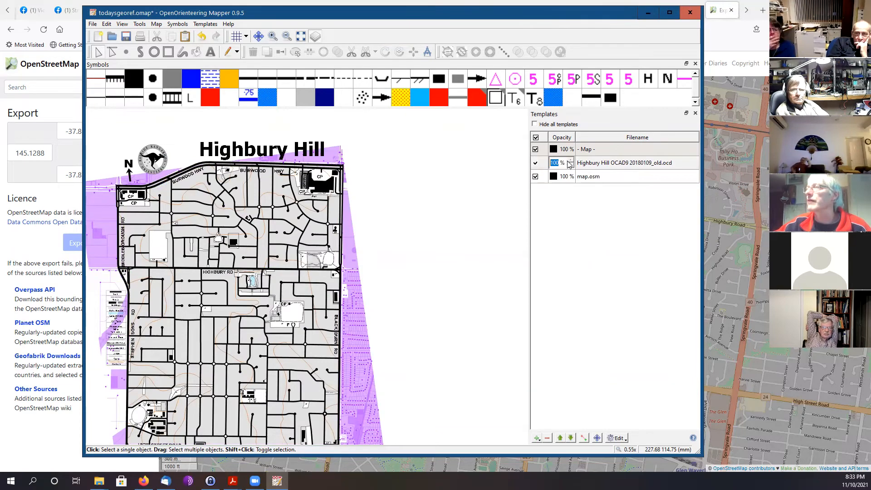
pyautogui.write('30')
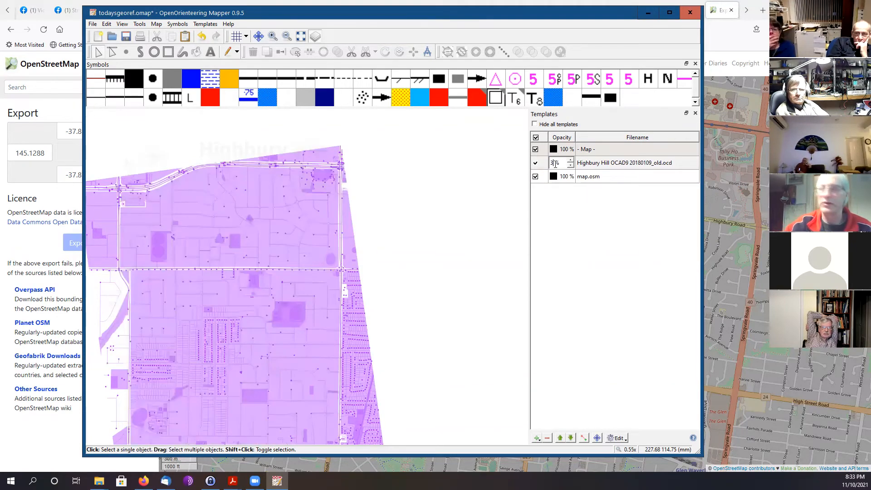
pyautogui.press('Return')
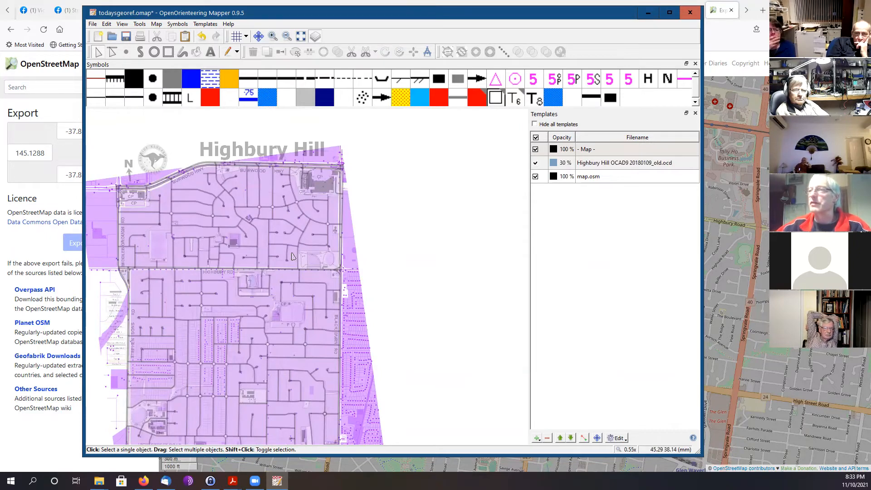
pyautogui.scroll(2, 296, 253)
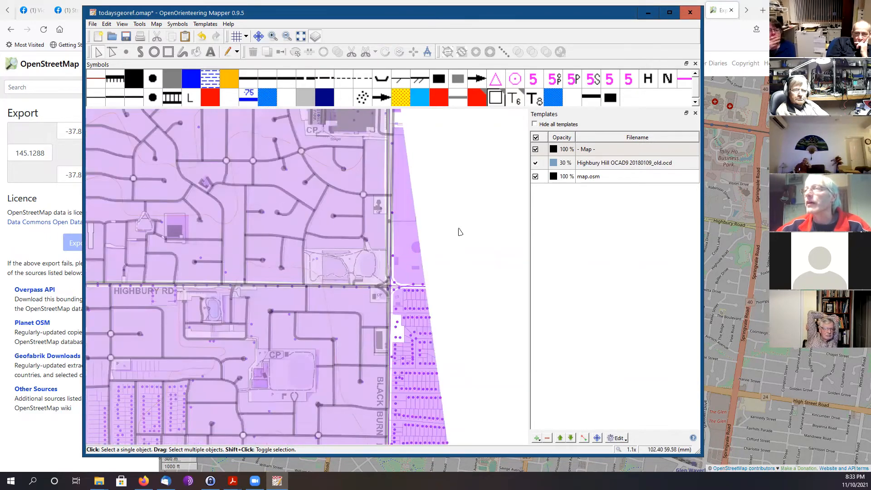
# Temporarily hide the old Highbury Hill template to examine the OpenStreetMap roads across the northern area, including Highbury Road and Burwood Highway
pyautogui.click(599, 178)
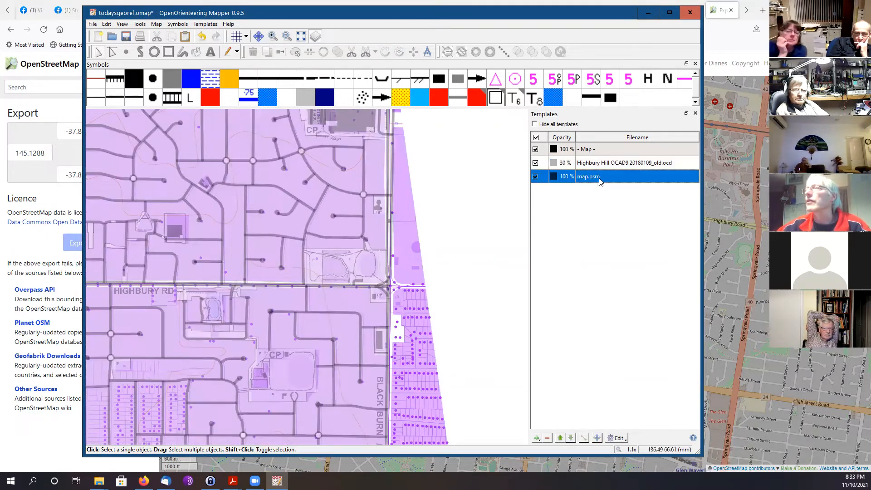
pyautogui.click(535, 162)
pyautogui.click(377, 253)
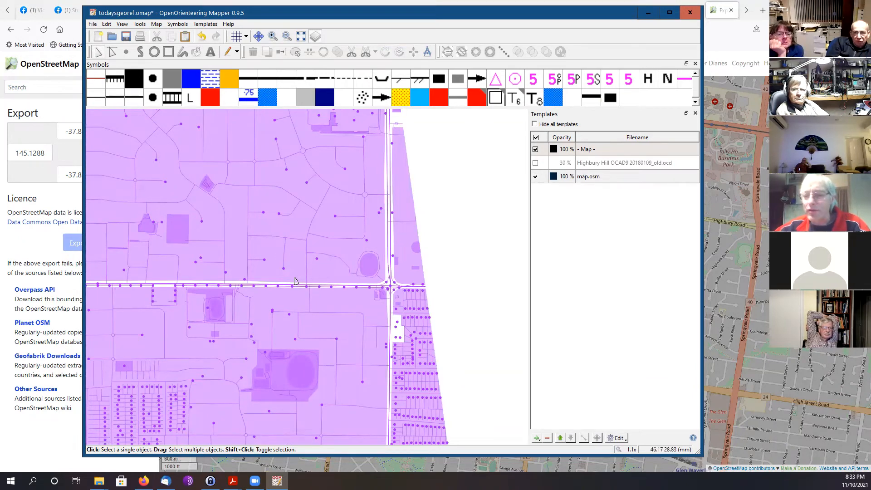
pyautogui.hscroll(5, 295, 280)
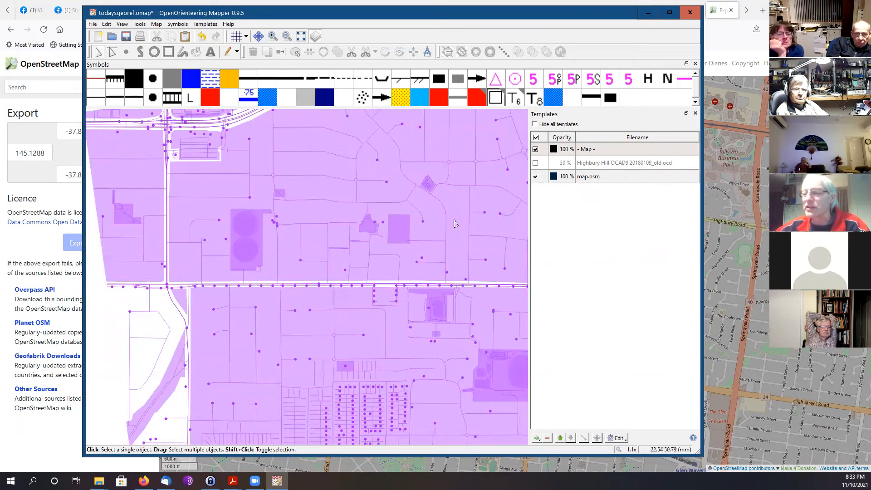
pyautogui.scroll(3, 455, 223)
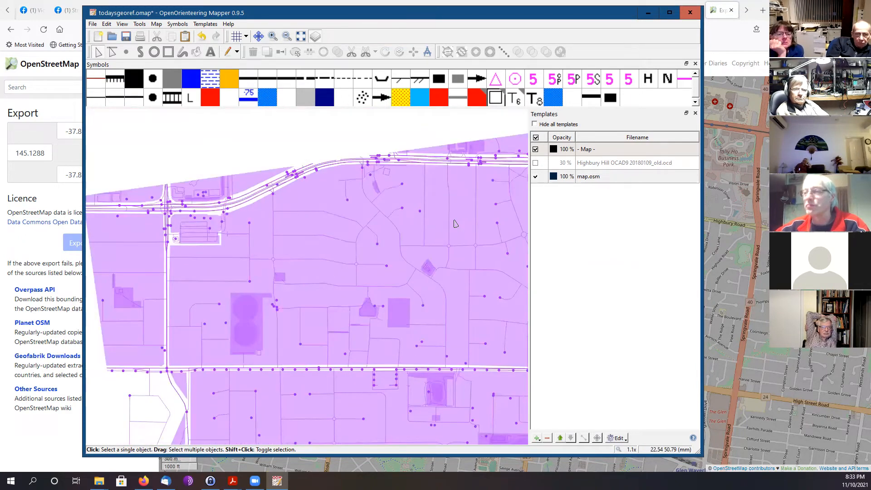
pyautogui.hscroll(5, 454, 224)
pyautogui.click(535, 163)
pyautogui.click(535, 171)
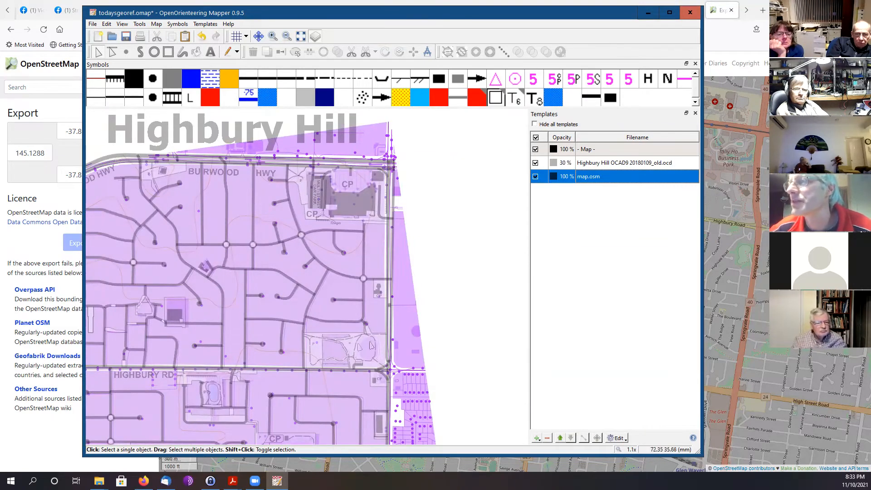
# Examine closely how the old map's roads line up with the OpenStreetMap roads around the pond and car park south of Highbury Road
pyautogui.click(561, 176)
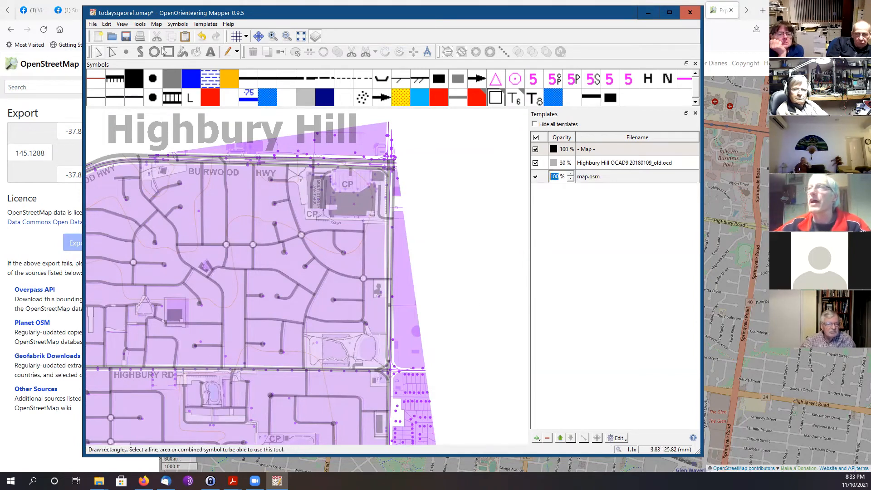
pyautogui.click(259, 37)
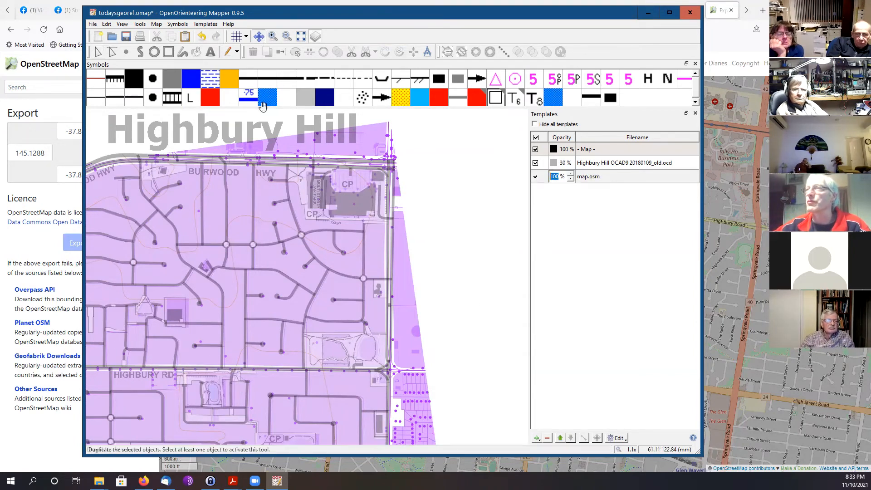
pyautogui.moveTo(255, 401); pyautogui.dragTo(368, 283)
pyautogui.scroll(4, 368, 283)
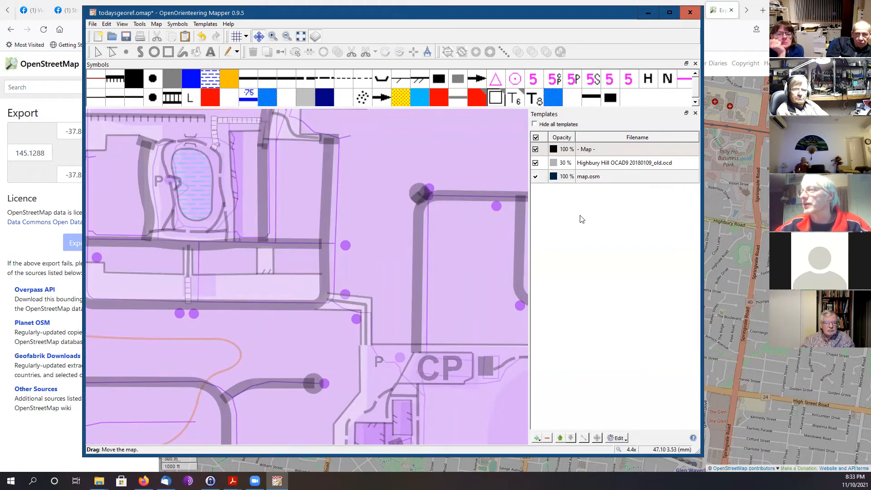
# Shift the Highbury Hill OCAD9 20180109_old.ocd template slightly east onto the OpenStreetMap roads, and check the fit north of High Street Road
pyautogui.click(603, 152)
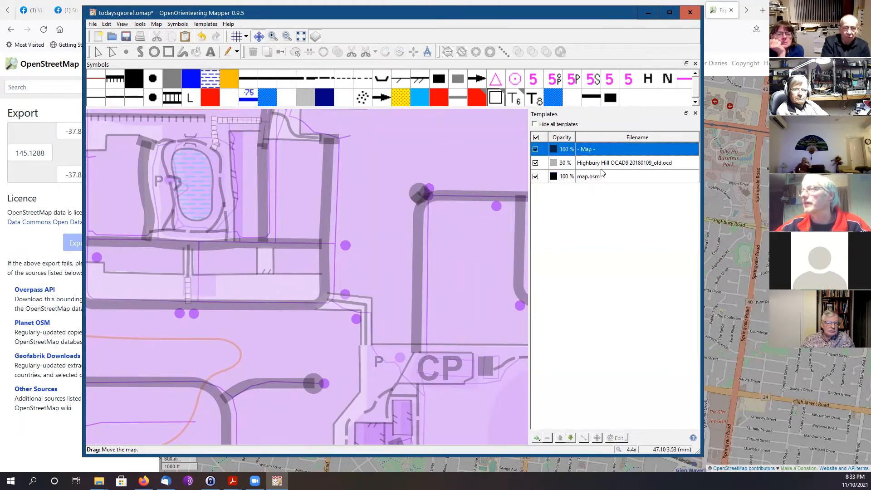
pyautogui.click(600, 166)
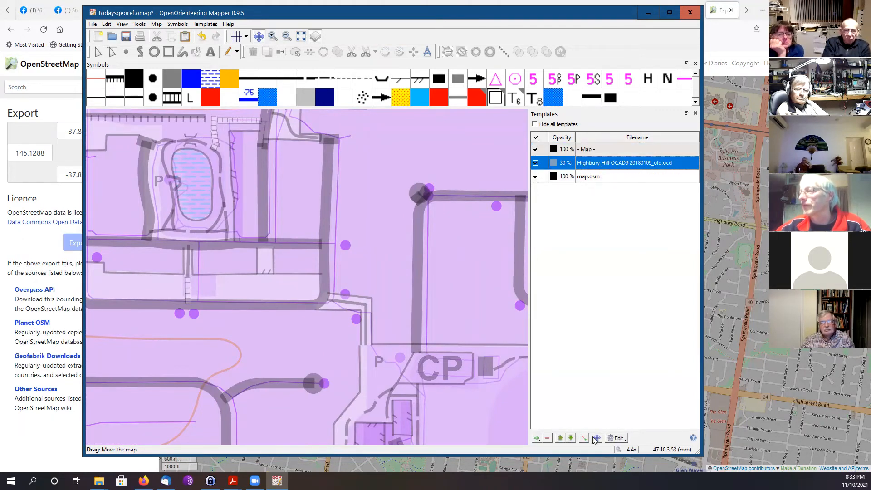
pyautogui.moveTo(367, 237); pyautogui.dragTo(376, 236)
pyautogui.scroll(-3, 363, 307)
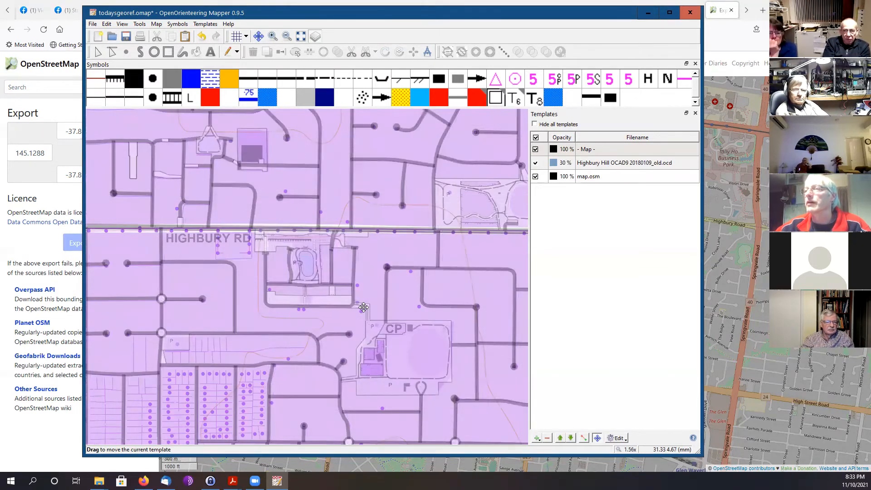
pyautogui.scroll(-3, 364, 307)
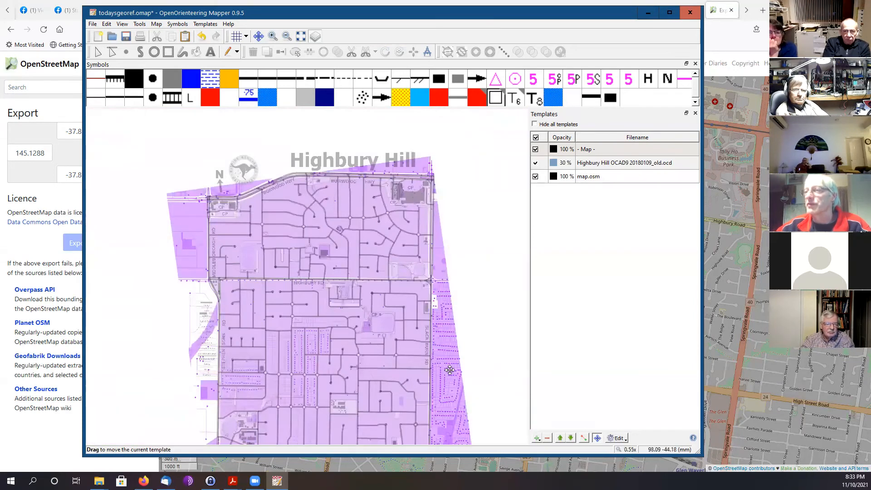
pyautogui.press('Down')
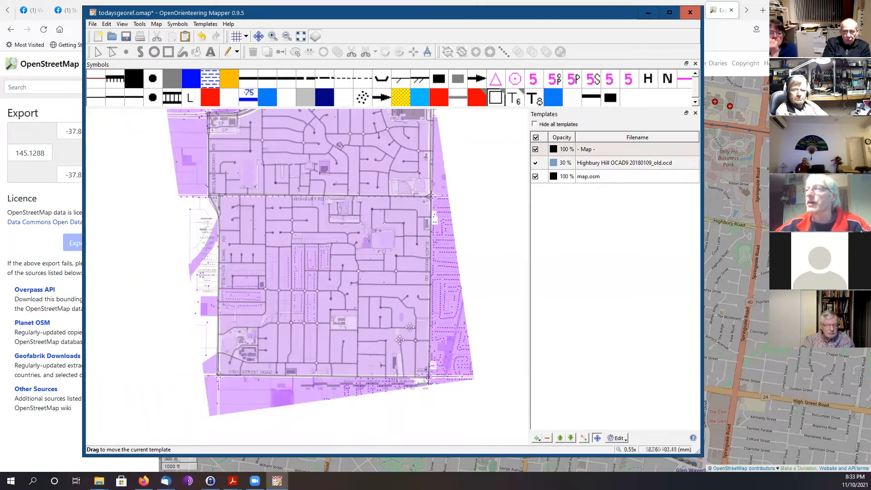
pyautogui.scroll(5, 400, 353)
pyautogui.scroll(1, 399, 353)
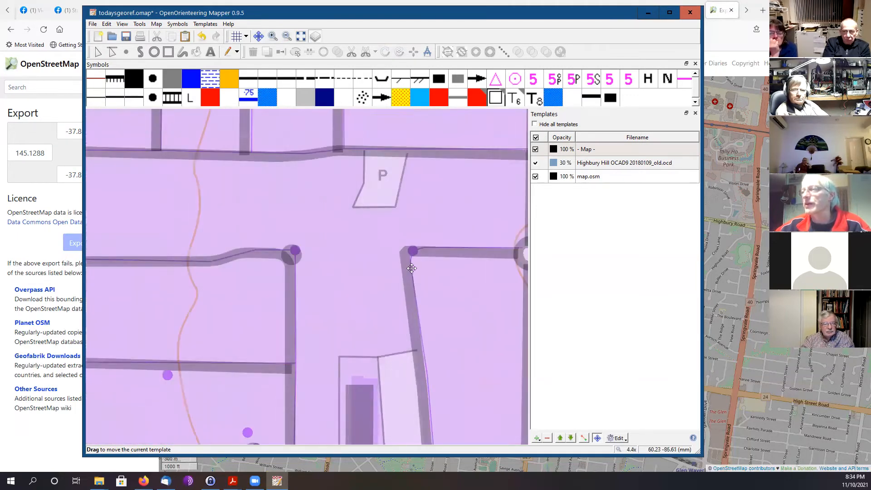
pyautogui.click(98, 51)
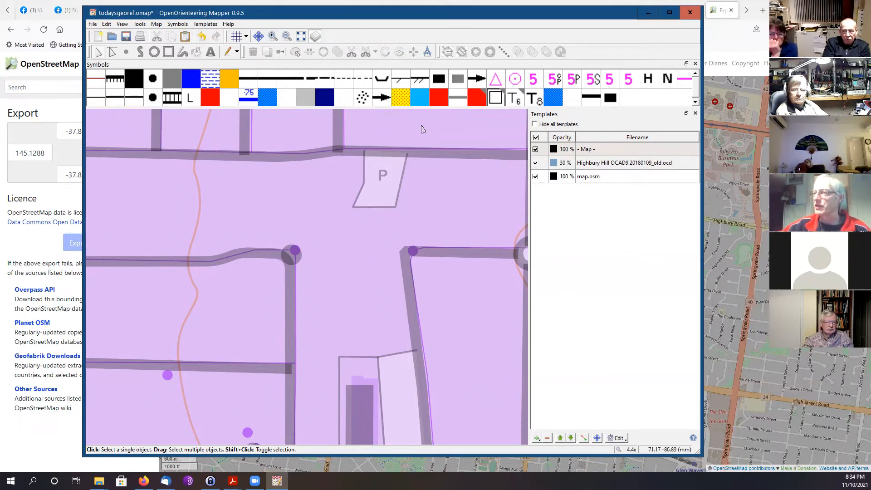
# Review the old Highbury Hill template's positioning parameters, including its offsets, scales and rotation, and close them
pyautogui.click(618, 438)
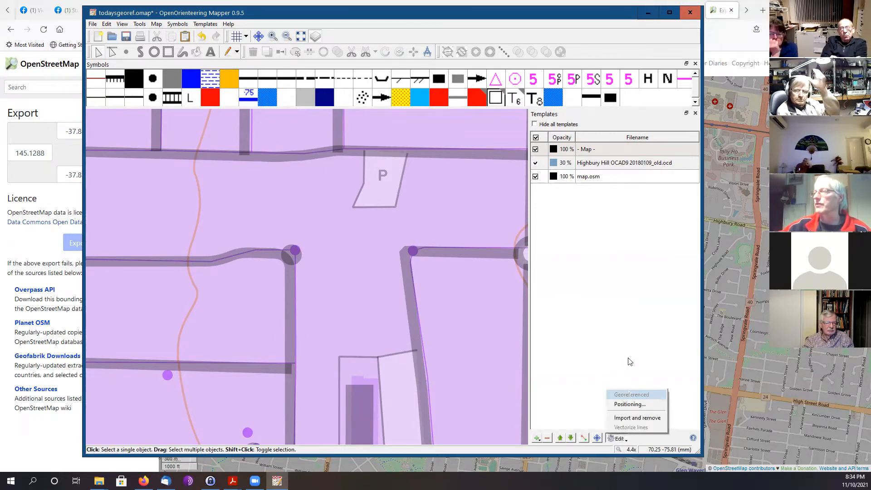
pyautogui.click(630, 404)
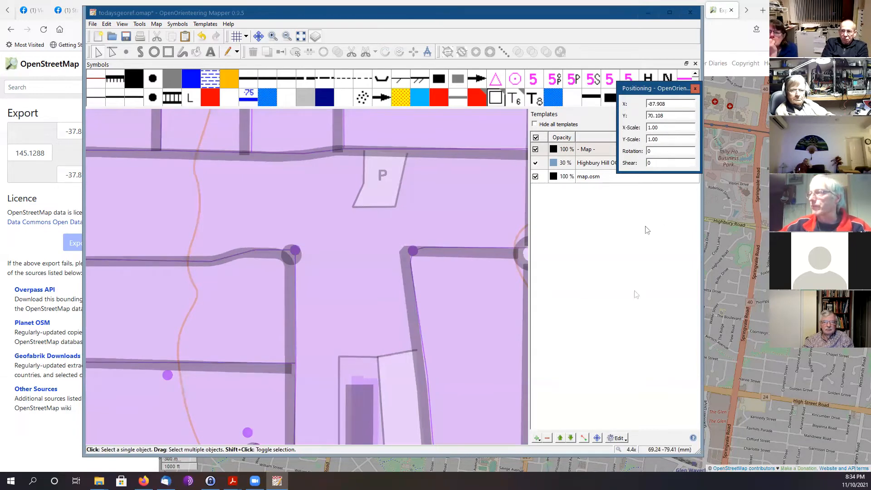
pyautogui.click(650, 258)
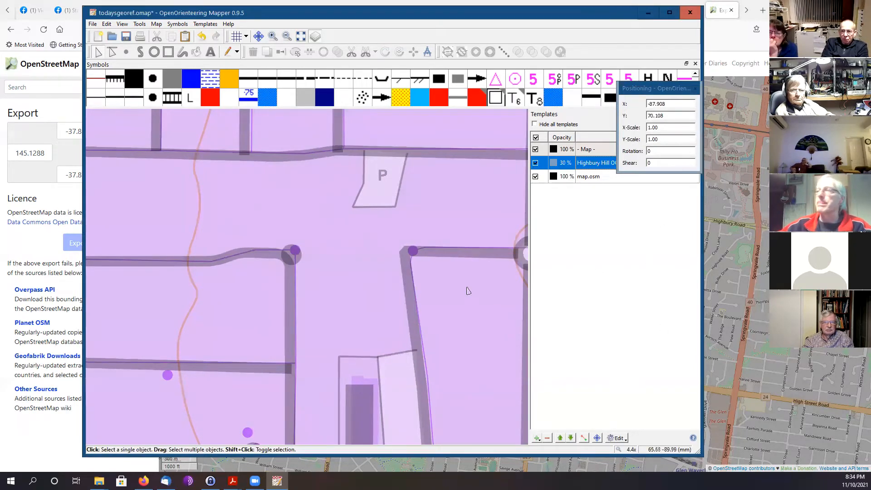
pyautogui.scroll(-5, 369, 232)
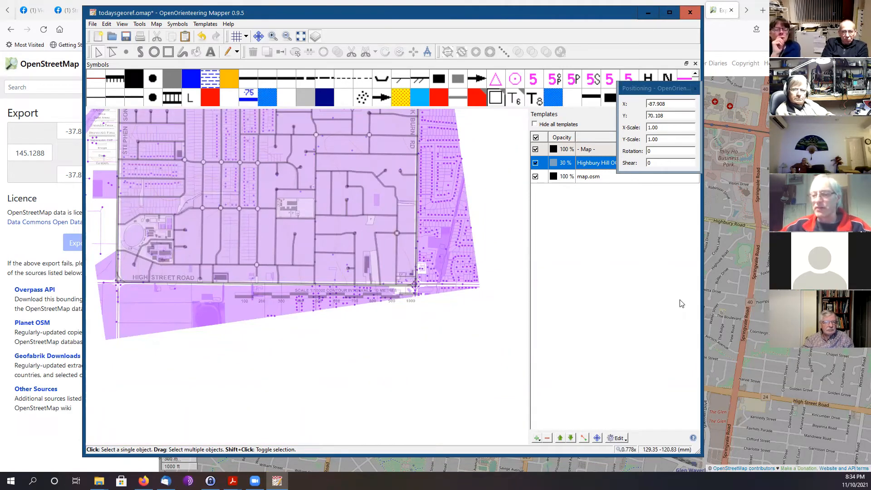
pyautogui.press('Up')
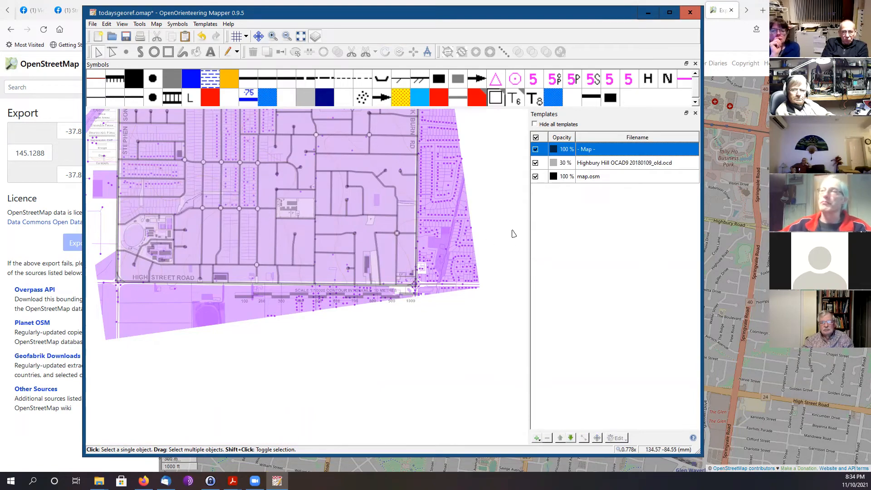
pyautogui.scroll(3, 485, 180)
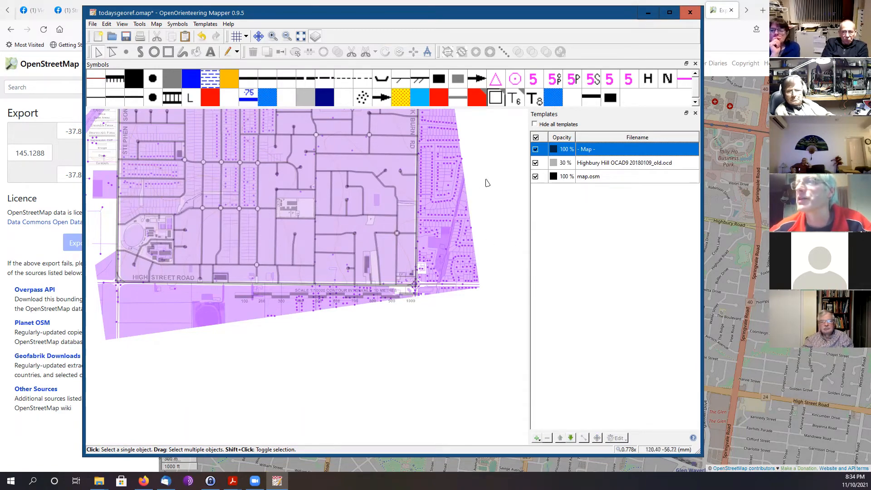
pyautogui.scroll(9, 485, 180)
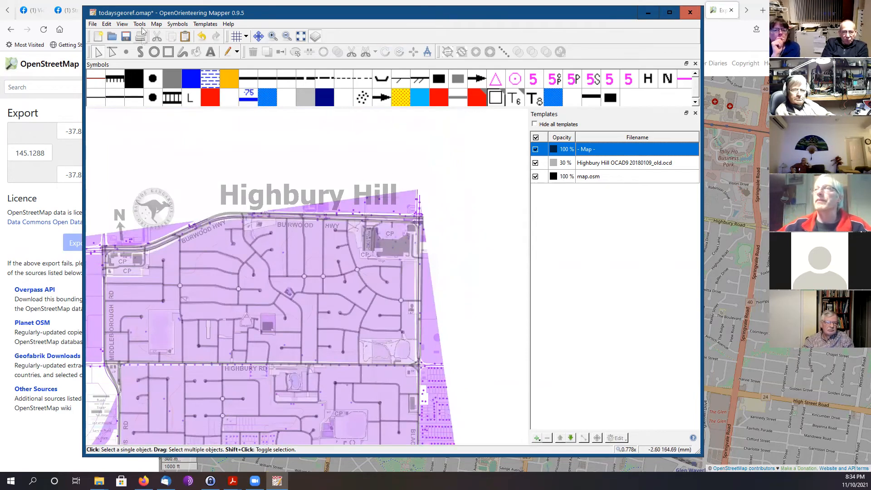
pyautogui.click(157, 24)
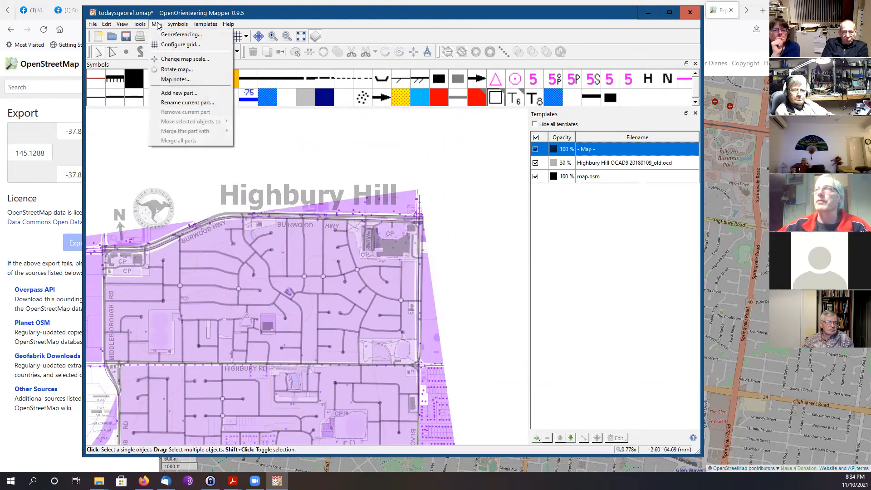
pyautogui.click(173, 71)
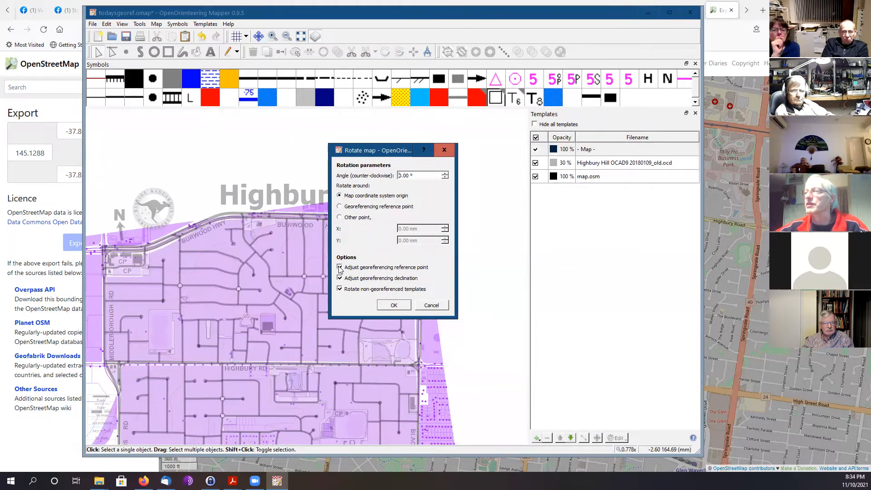
pyautogui.click(340, 207)
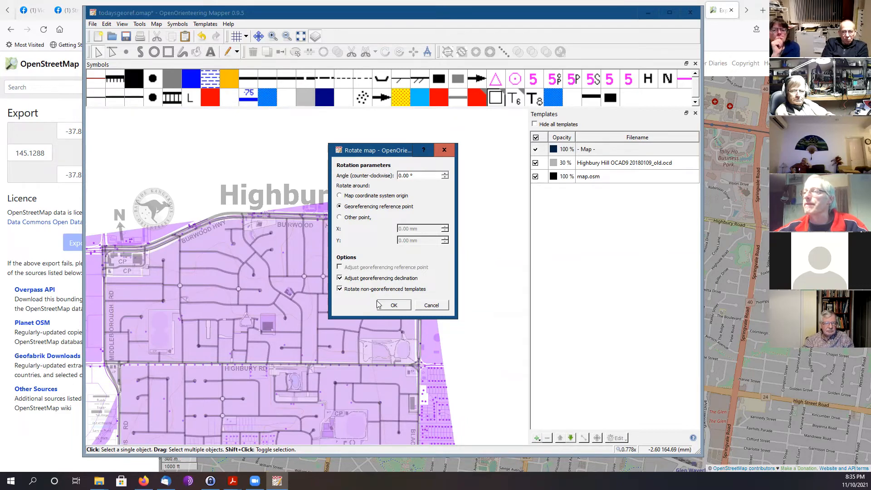
pyautogui.click(339, 289)
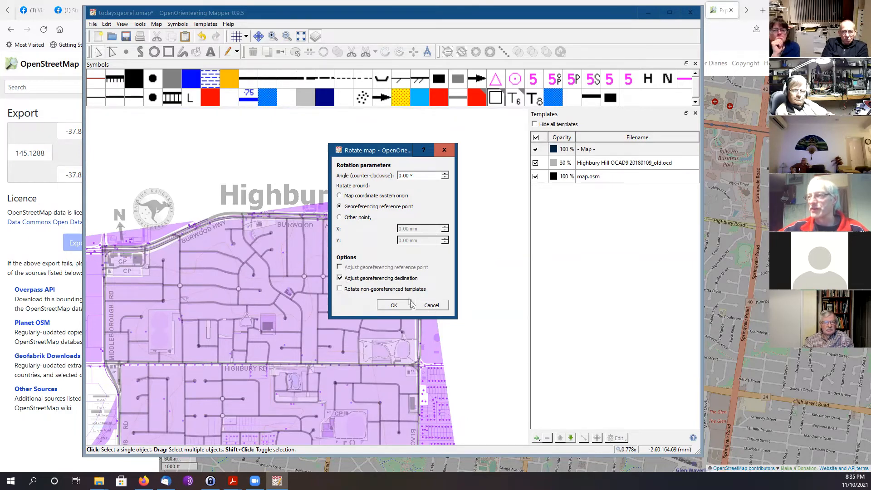
pyautogui.click(439, 307)
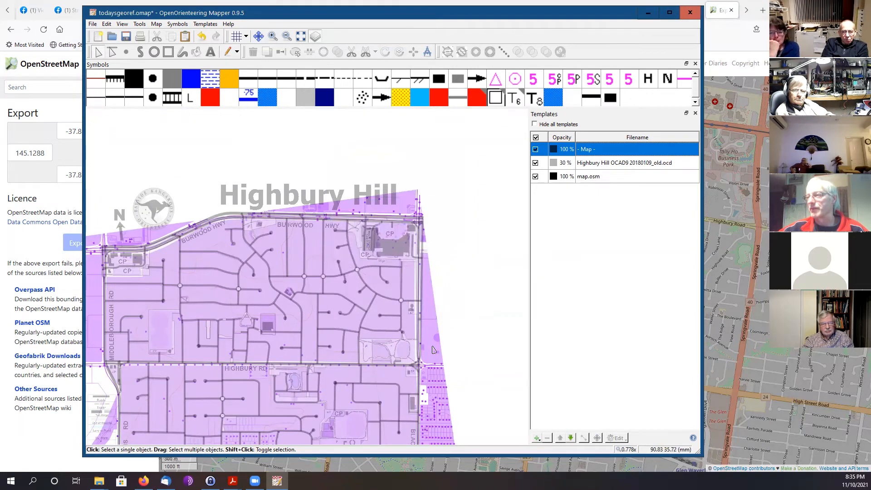
# Set the declination in the map's georeferencing to 8.20° without rotating the map content
pyautogui.click(156, 24)
pyautogui.click(164, 35)
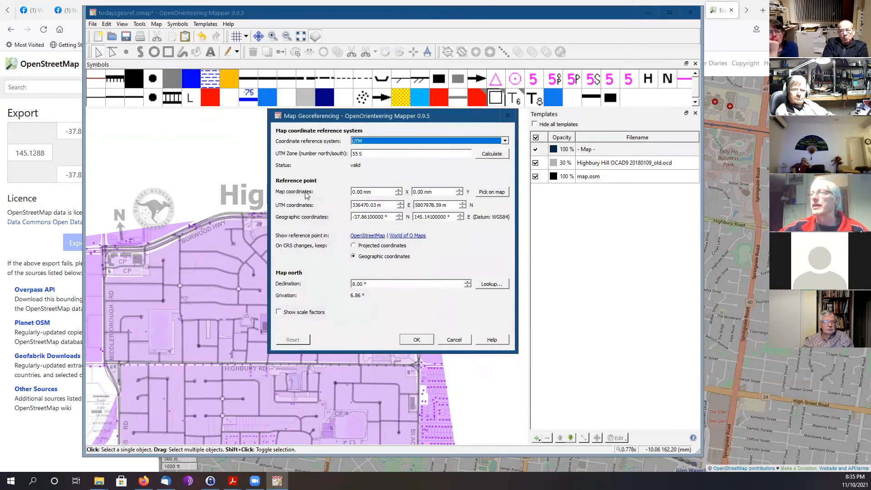
pyautogui.click(364, 284)
pyautogui.press('BackSpace')
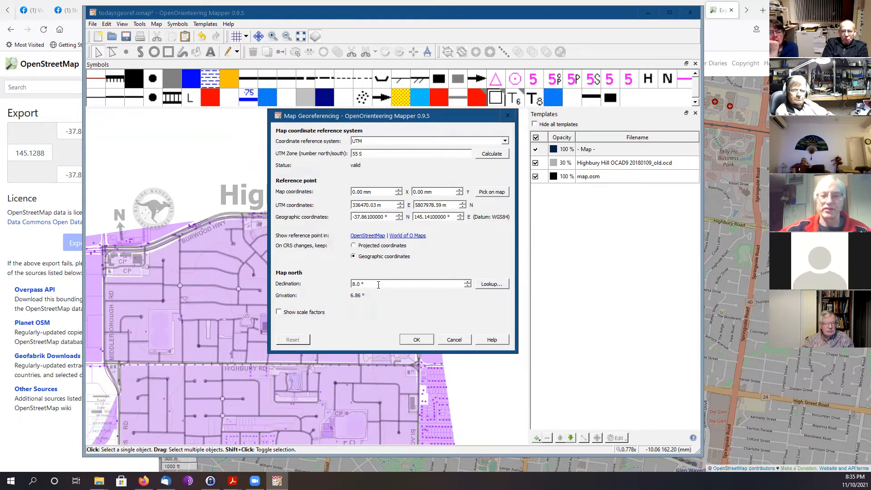
pyautogui.write('2')
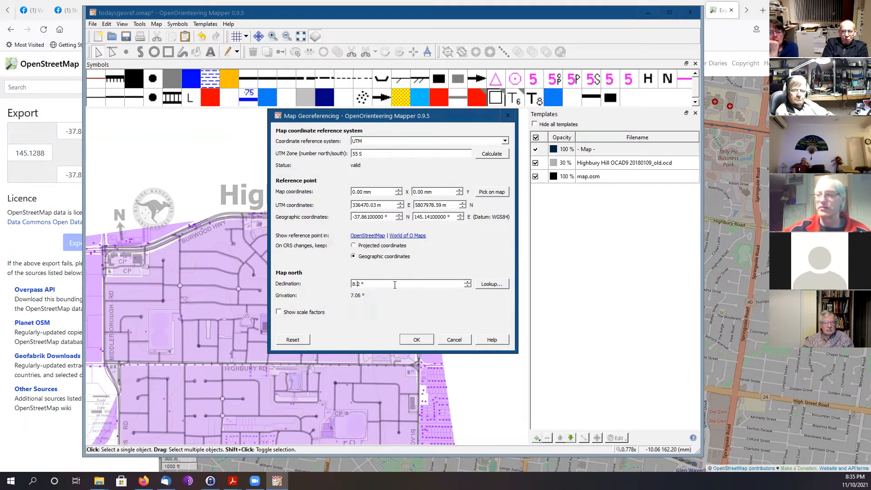
pyautogui.click(417, 339)
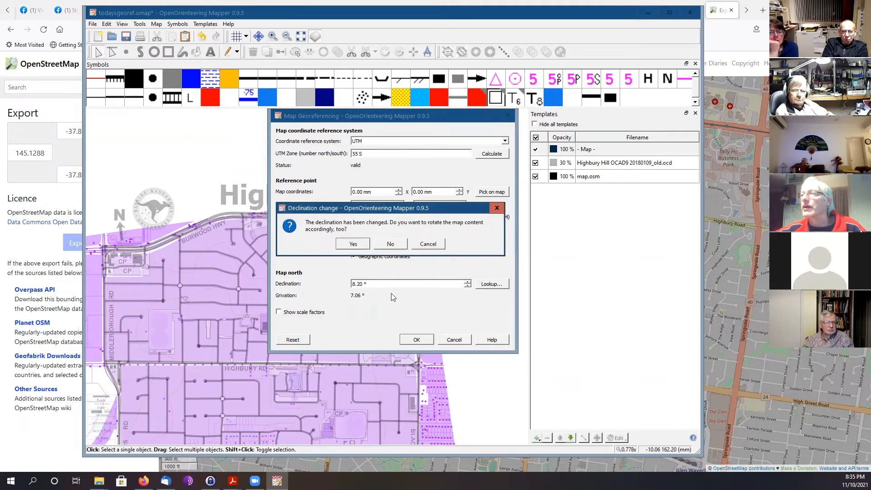
pyautogui.click(390, 245)
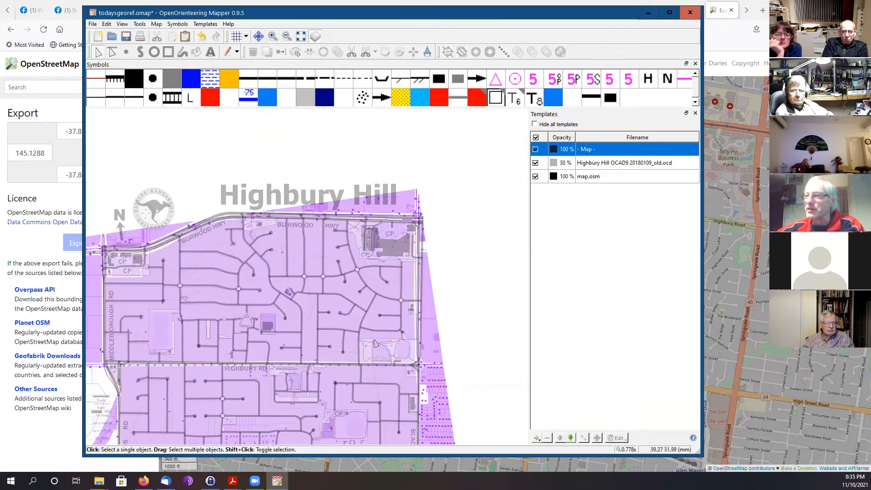
# Set the map georeferencing declination back to 8.00°, again leaving the map content unrotated
pyautogui.scroll(-1, 480, 342)
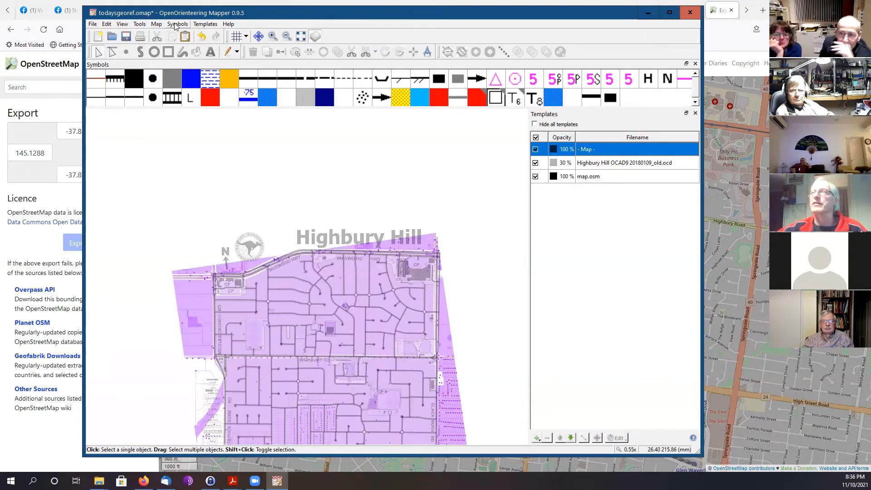
pyautogui.click(158, 25)
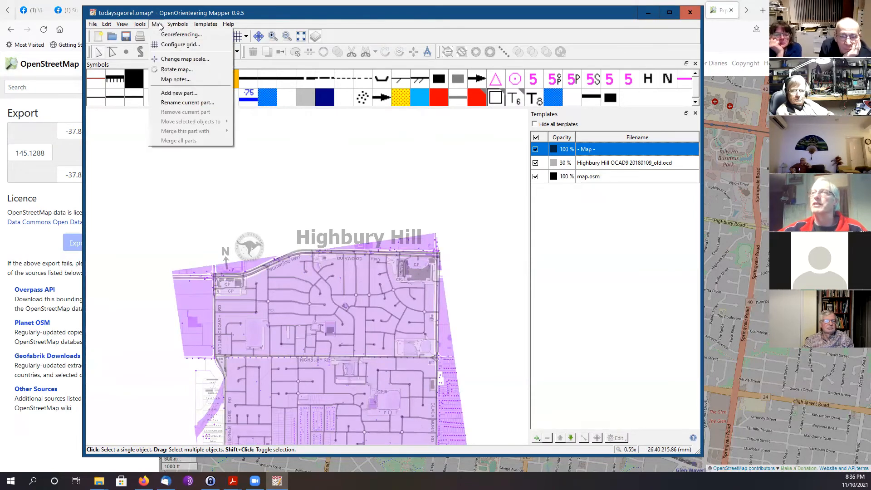
pyautogui.click(180, 34)
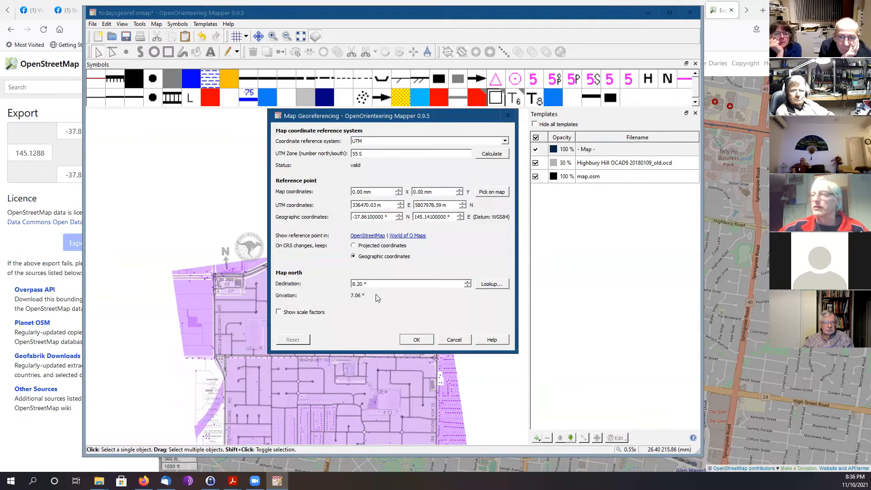
pyautogui.press('Delete')
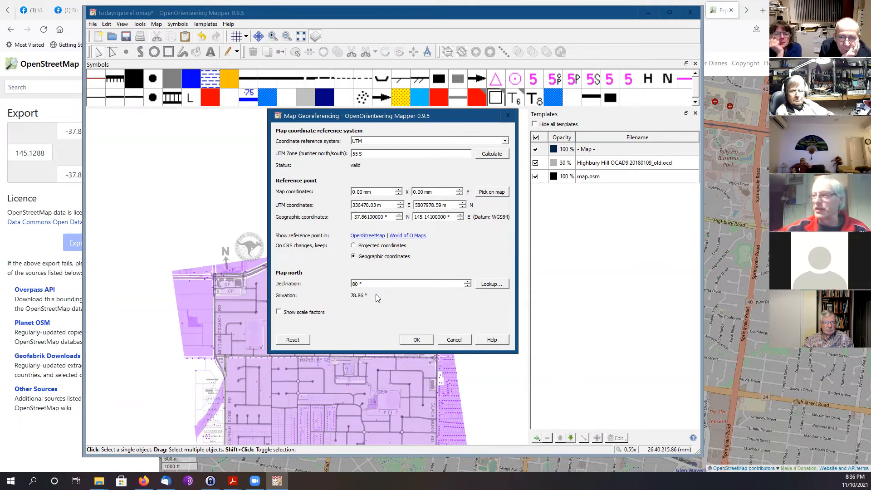
pyautogui.write('.')
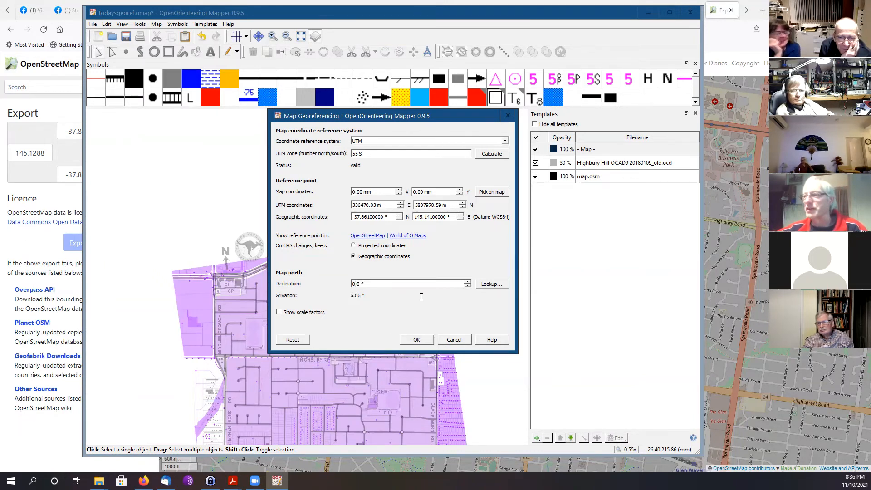
pyautogui.click(425, 340)
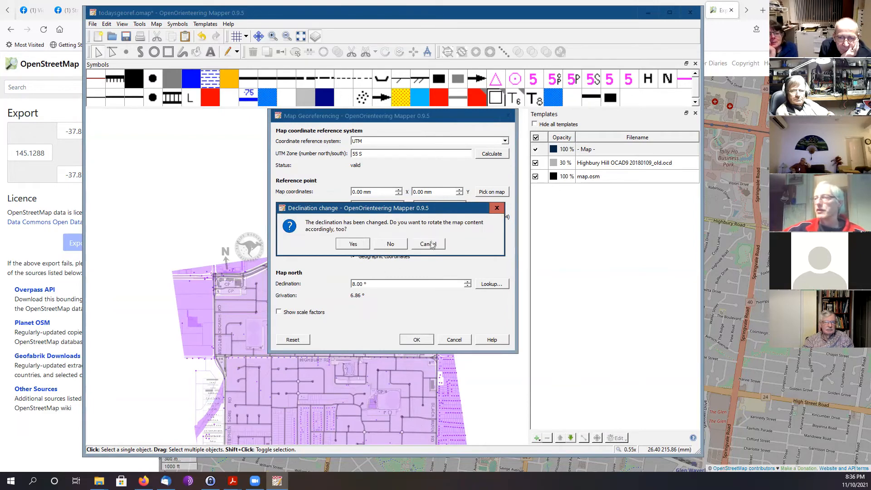
pyautogui.click(385, 245)
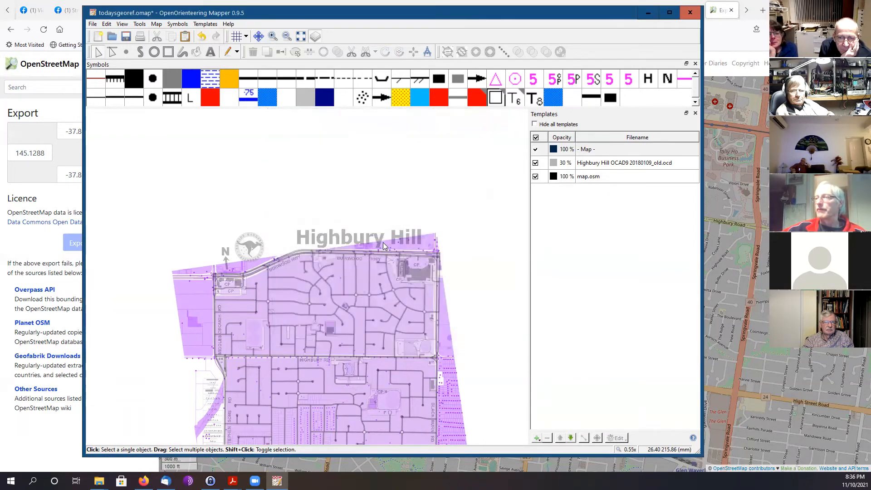
# Import the Highbury Hill OCAD9 20180109_old.ocd template into the map as content, removing it from the templates
pyautogui.press('Down')
pyautogui.press('Down')
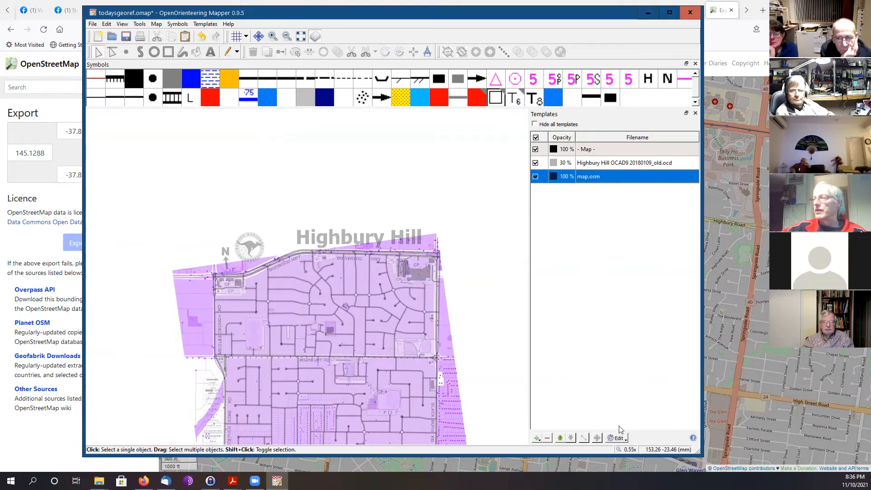
pyautogui.click(617, 438)
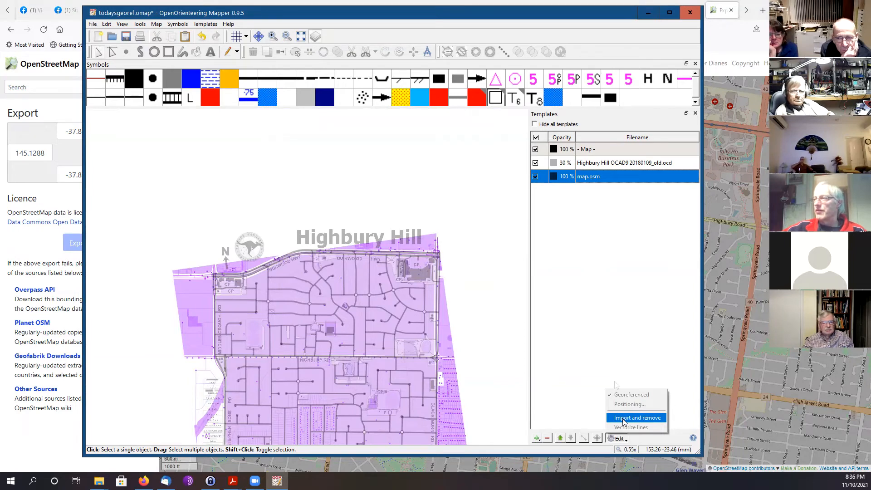
pyautogui.click(606, 163)
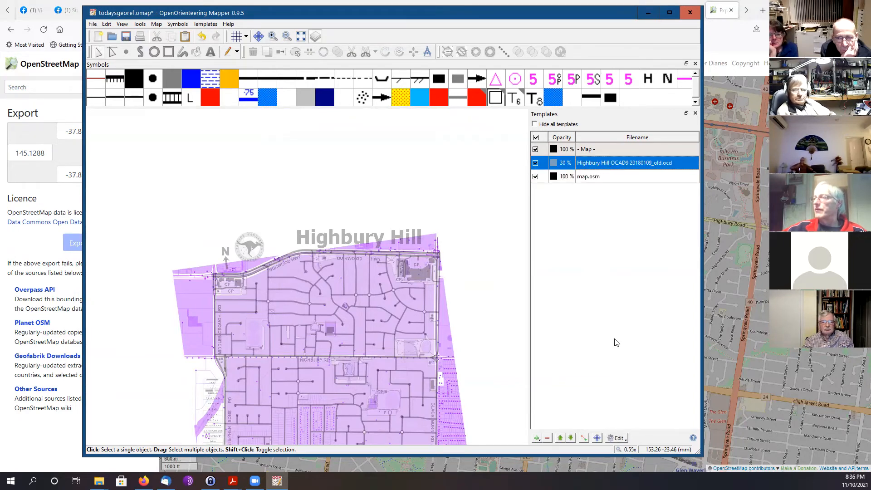
pyautogui.click(622, 440)
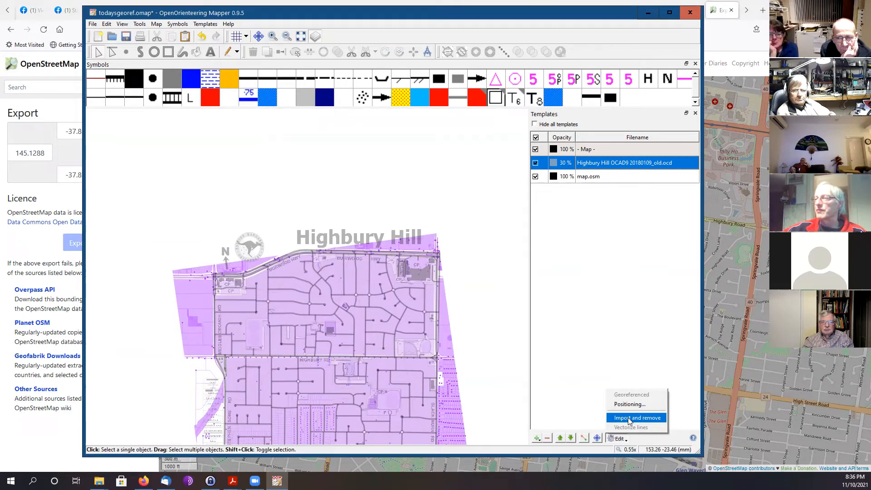
pyautogui.click(628, 420)
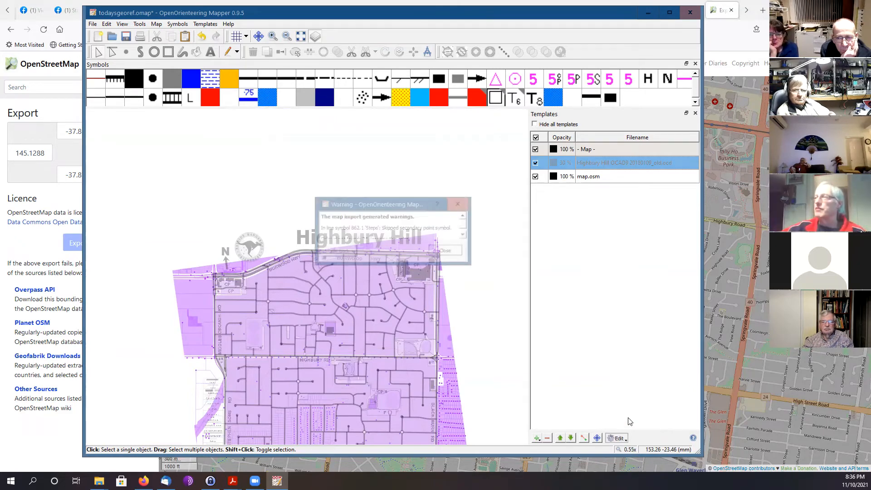
pyautogui.click(446, 251)
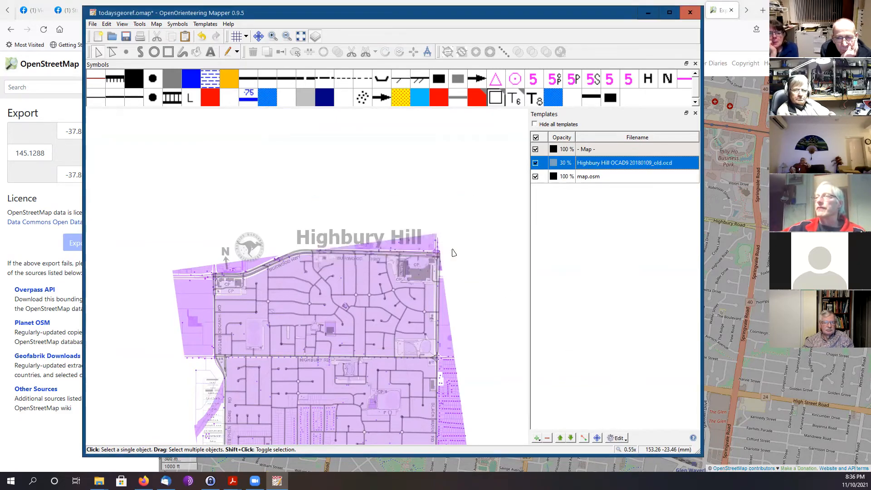
pyautogui.click(498, 247)
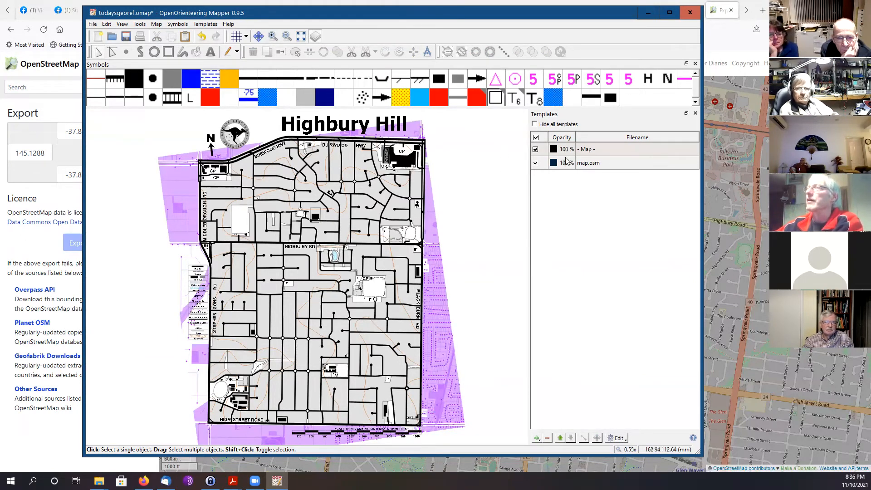
# Set the opacity of the map layer to 30 % so the OpenStreetMap template shows through
pyautogui.doubleClick(562, 150)
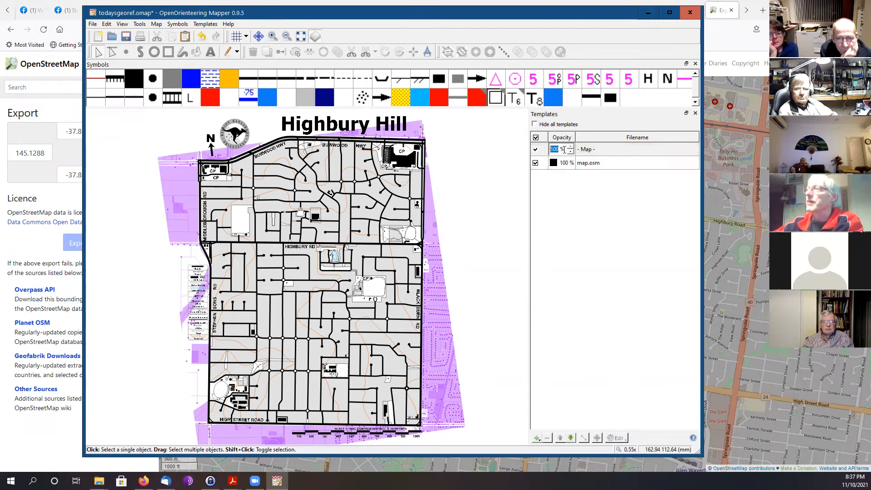
pyautogui.write('30')
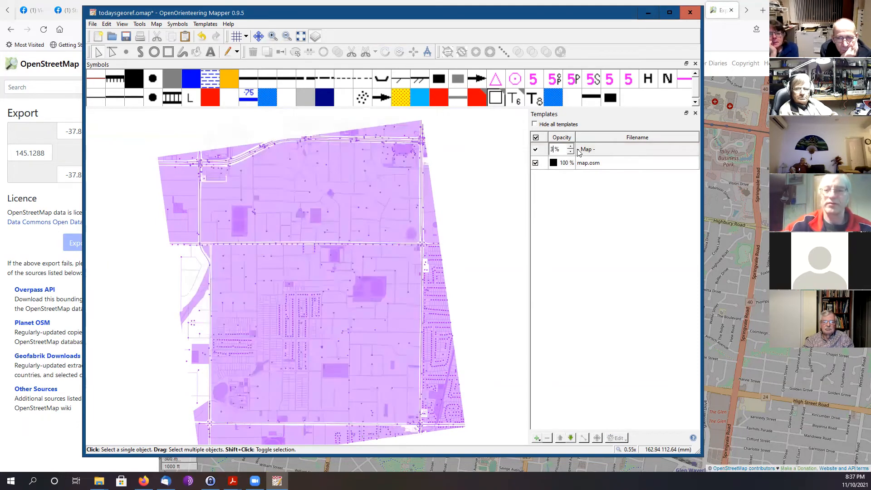
pyautogui.click(578, 152)
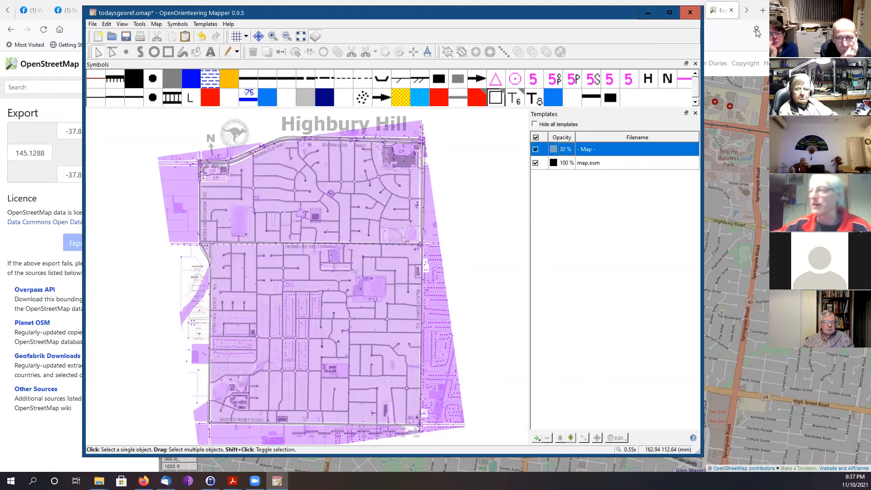
# Move the middle and southern vertices of the slanting road north of High Street Road, west of Blackburn Road, slightly east to fit the OpenStreetMap data
pyautogui.scroll(4, 371, 396)
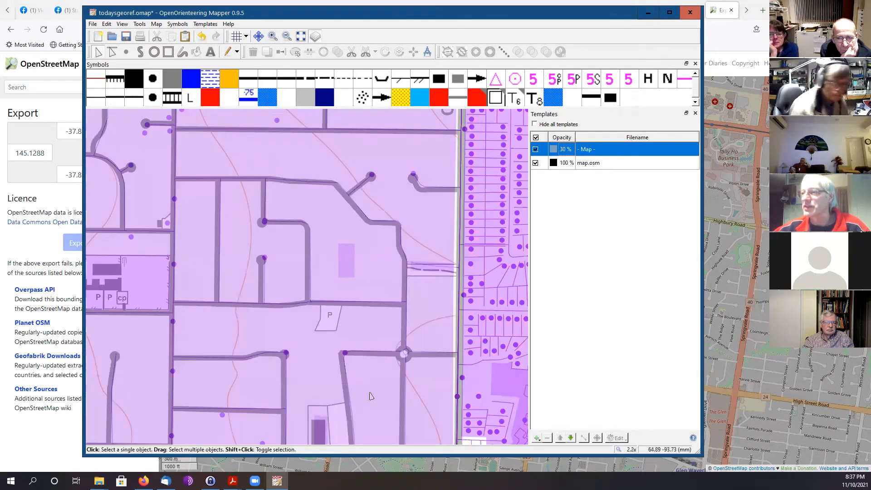
pyautogui.click(348, 404)
pyautogui.click(345, 376)
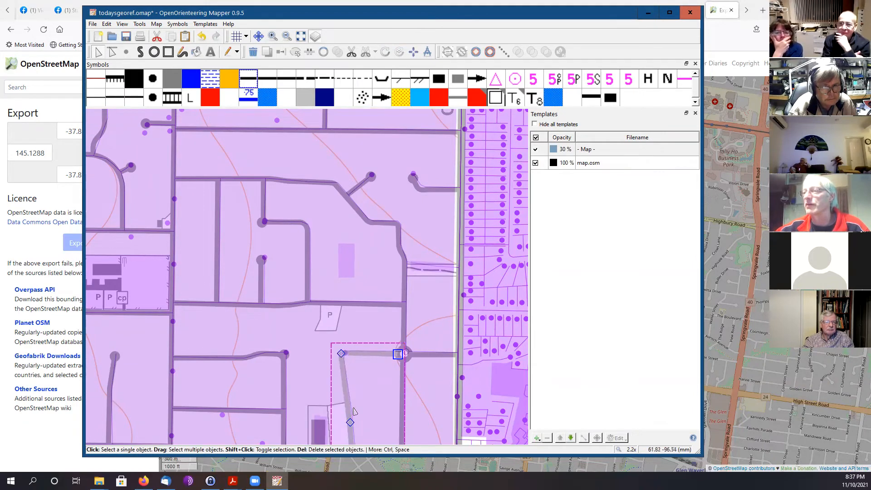
pyautogui.moveTo(351, 424); pyautogui.dragTo(354, 422)
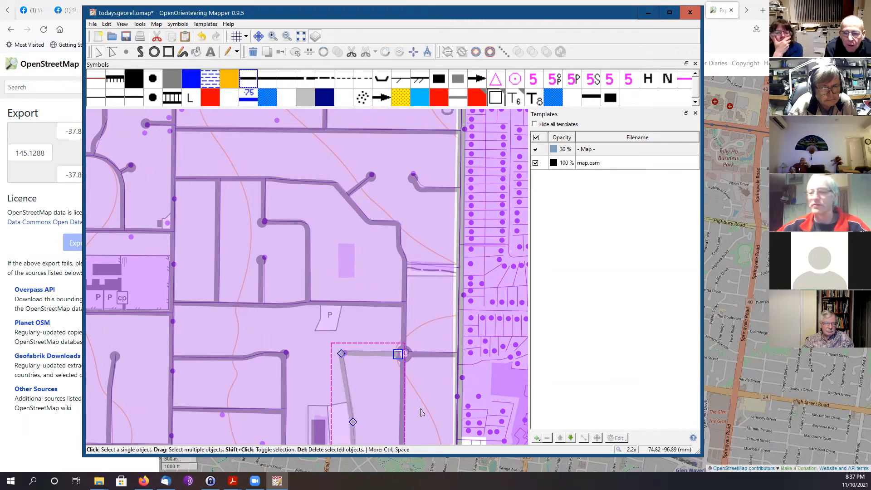
pyautogui.scroll(-3, 421, 412)
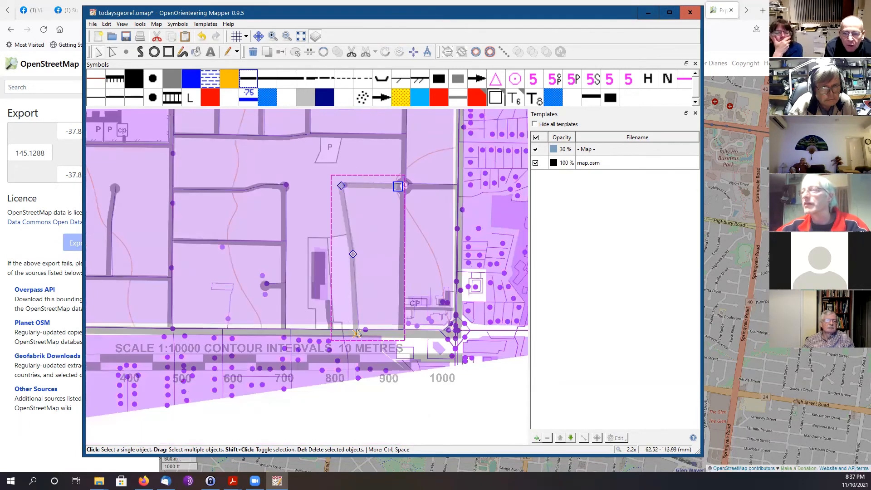
pyautogui.moveTo(357, 334); pyautogui.dragTo(361, 335)
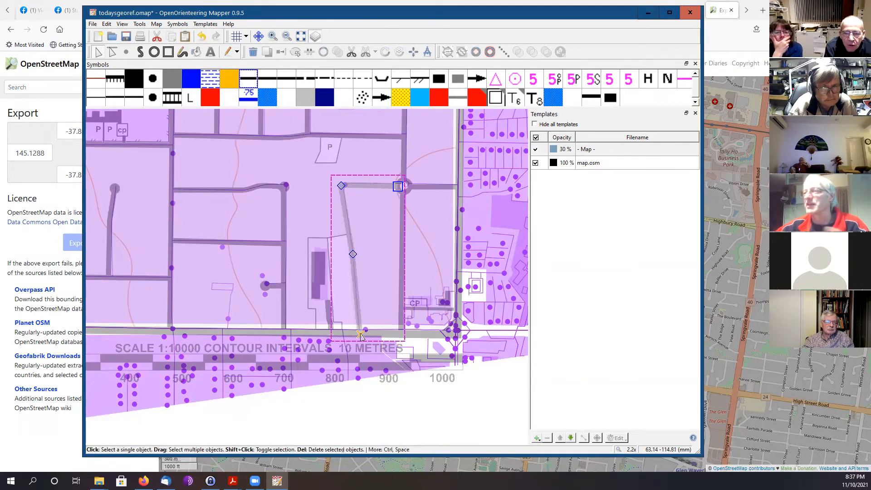
pyautogui.scroll(-3, 378, 280)
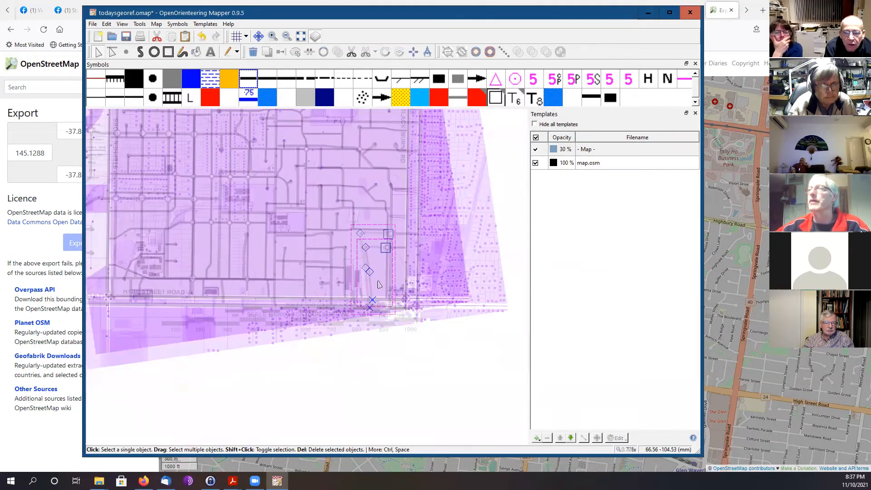
pyautogui.scroll(5, 449, 300)
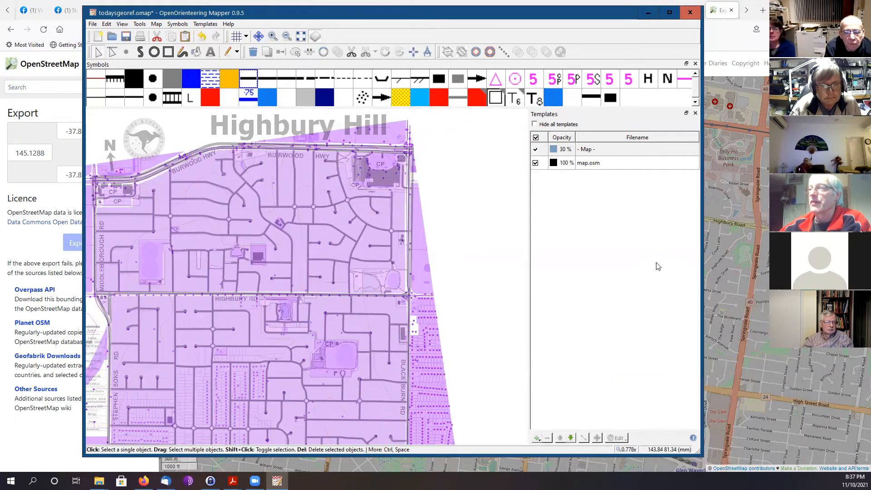
# Hide the map.osm template and set the opacity of the map layer to 100 %
pyautogui.click(536, 163)
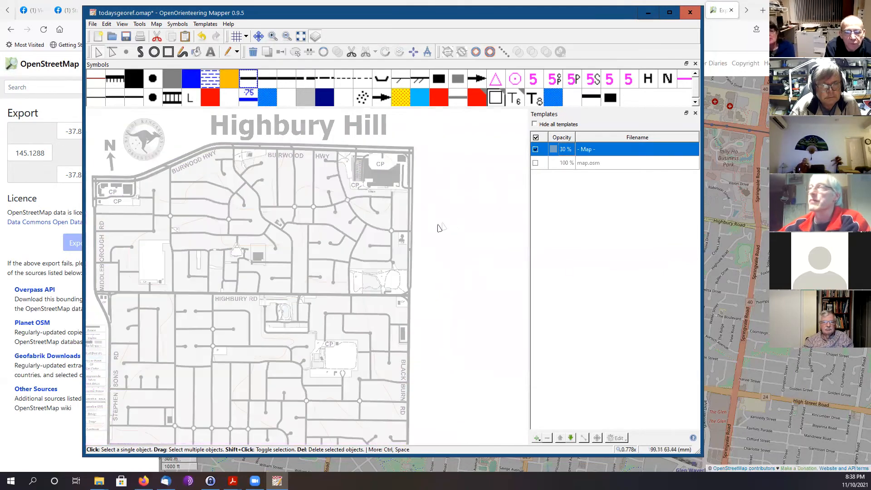
pyautogui.doubleClick(561, 150)
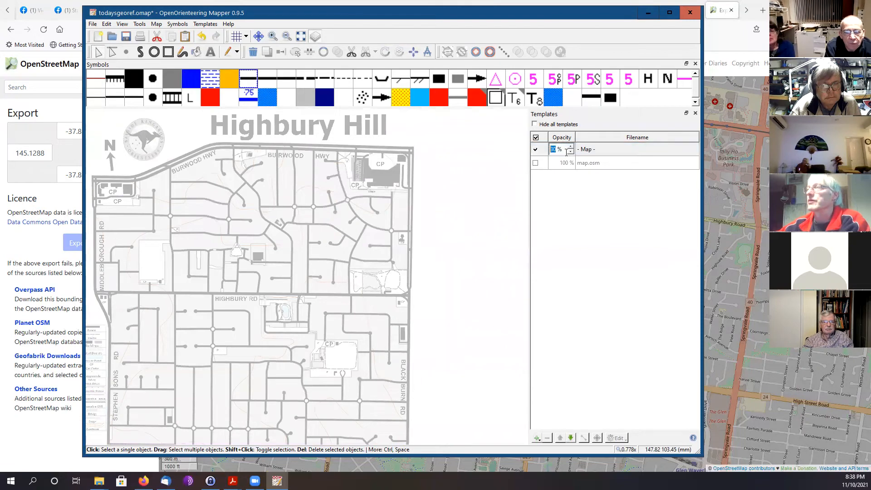
pyautogui.write('10')
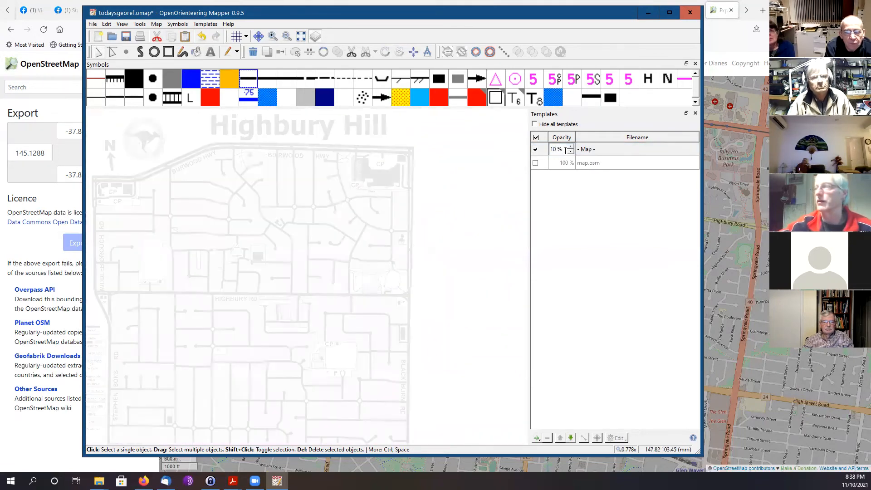
pyautogui.write('0')
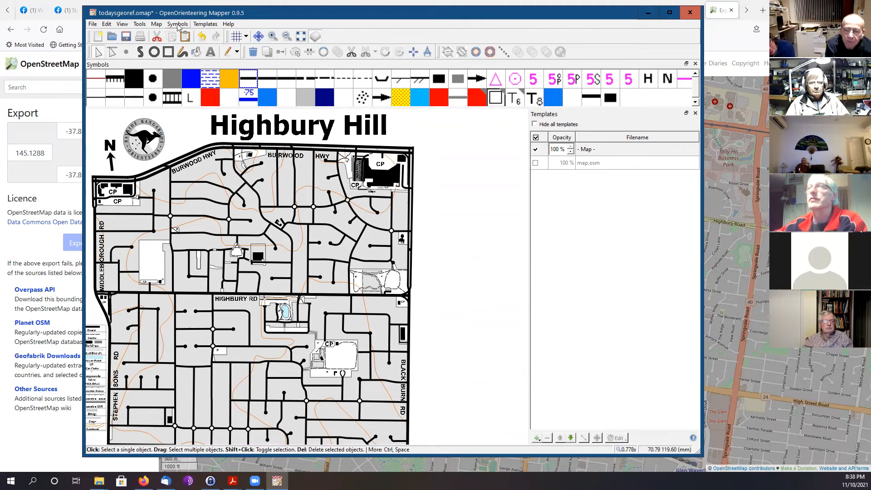
# Review the map's georeferencing settings, including the coordinate reference system, reference point and declination, and close them without changes
pyautogui.click(156, 24)
pyautogui.click(174, 34)
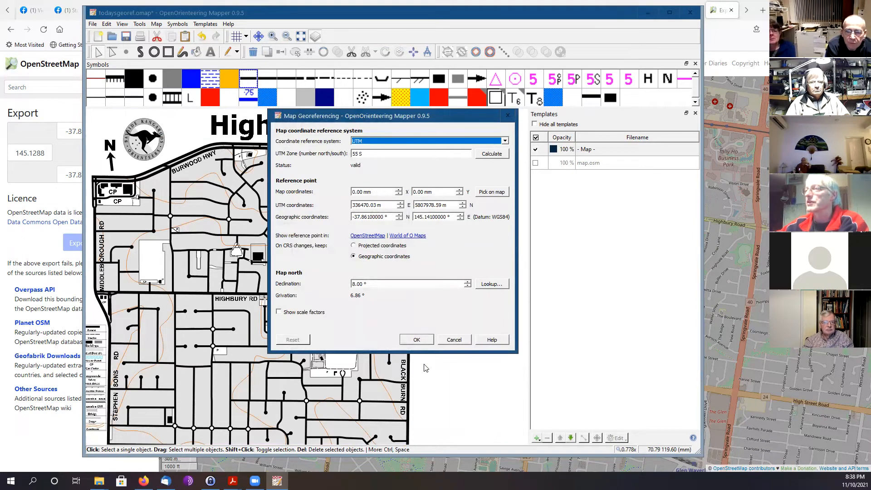
pyautogui.click(454, 340)
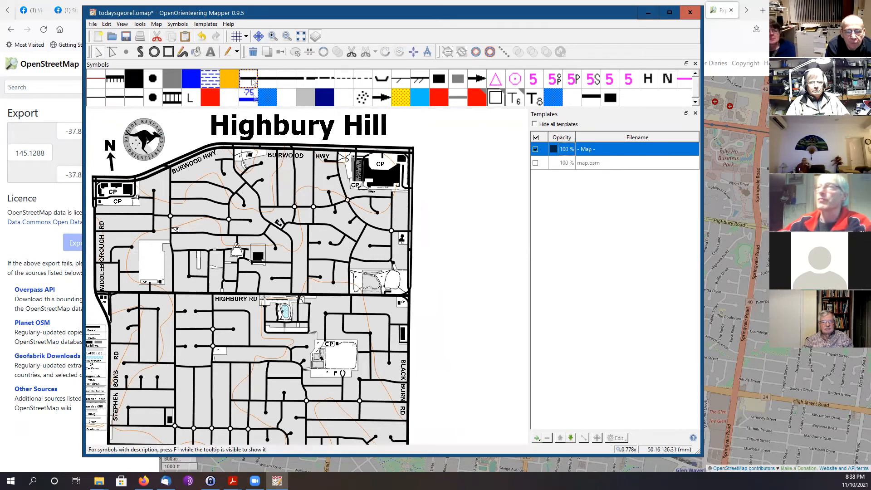
# Delete the Highbury Hill title text above the map
pyautogui.moveTo(203, 111); pyautogui.dragTo(403, 138)
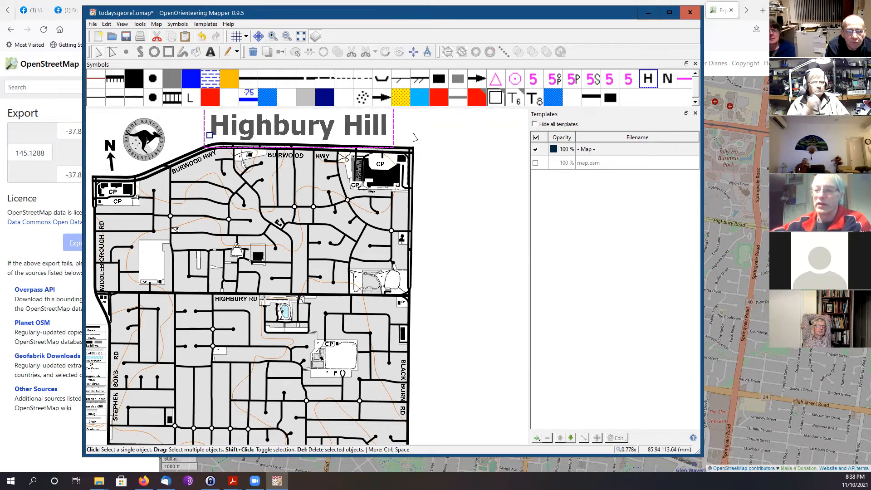
pyautogui.press('Delete')
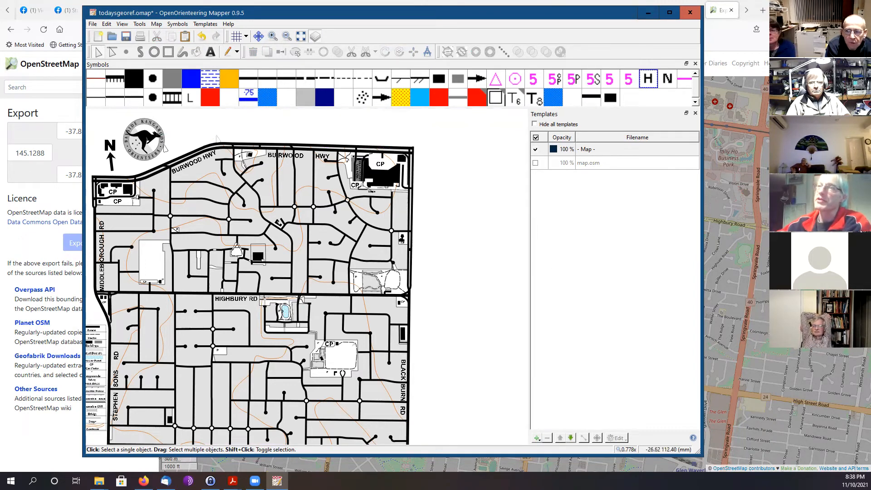
# Examine the file formats offered for saving the map under a new name, and cancel the save
pyautogui.click(93, 24)
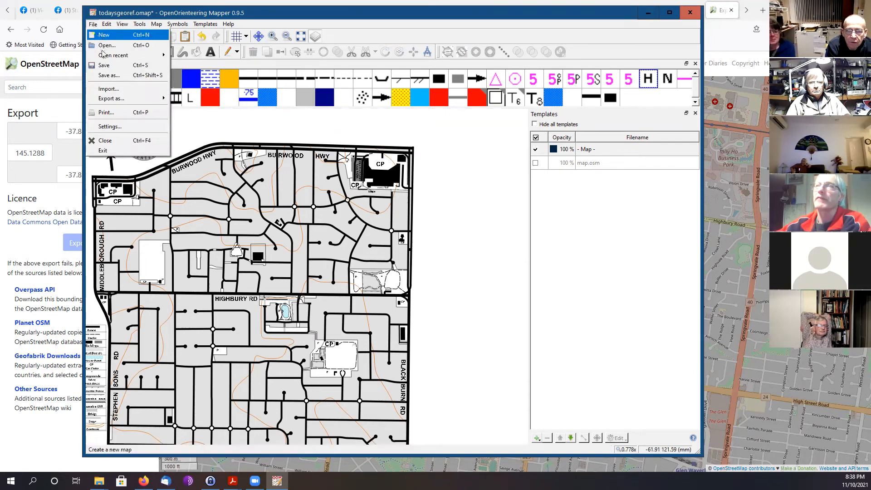
pyautogui.click(114, 76)
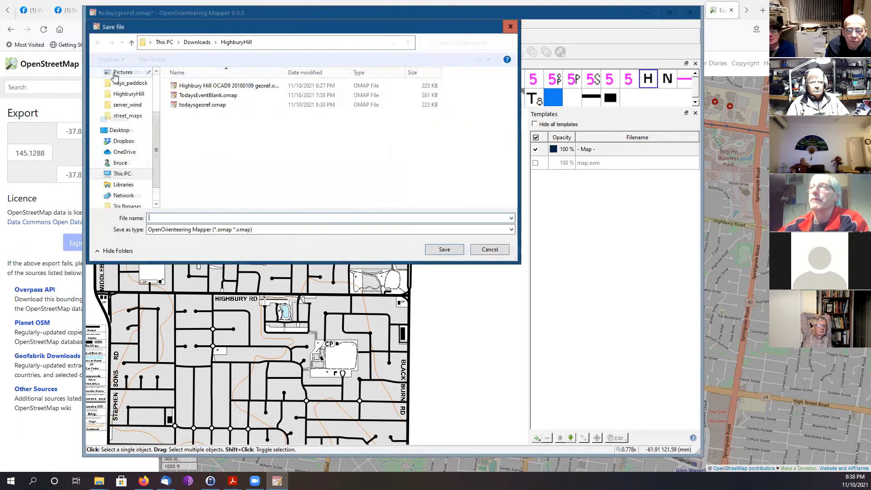
pyautogui.click(293, 229)
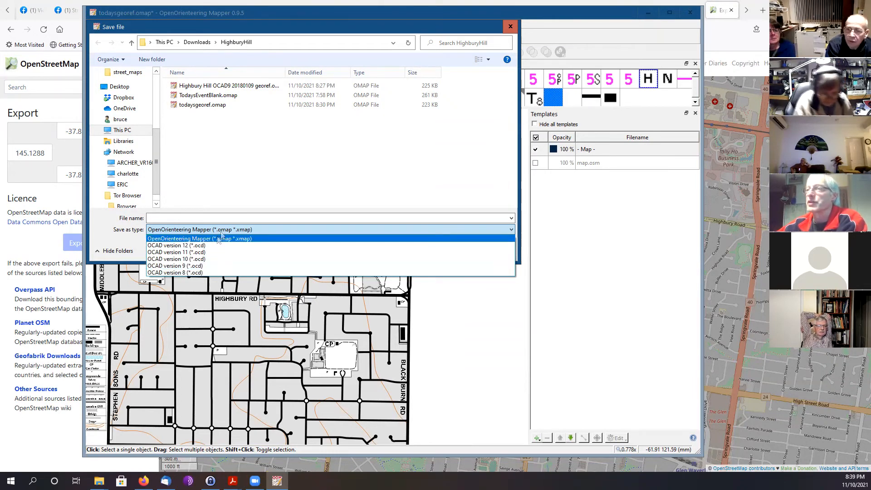
pyautogui.click(279, 161)
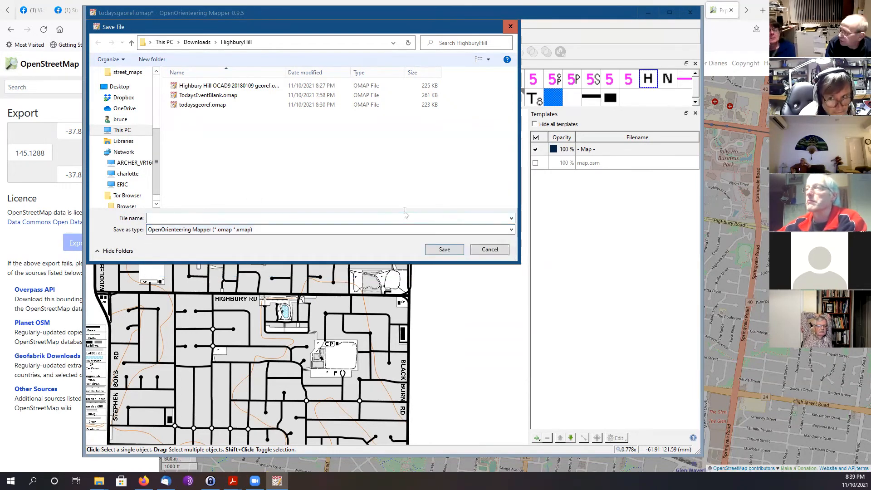
pyautogui.click(489, 250)
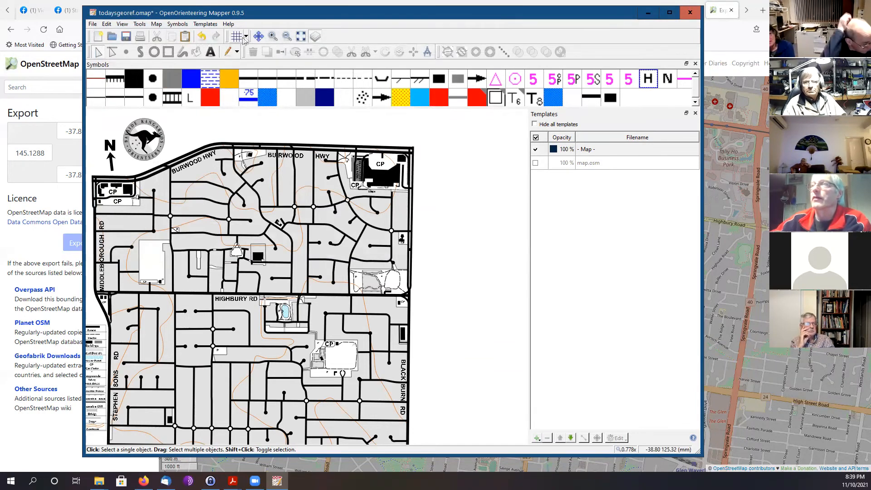
pyautogui.click(258, 36)
pyautogui.moveTo(194, 248); pyautogui.dragTo(259, 246)
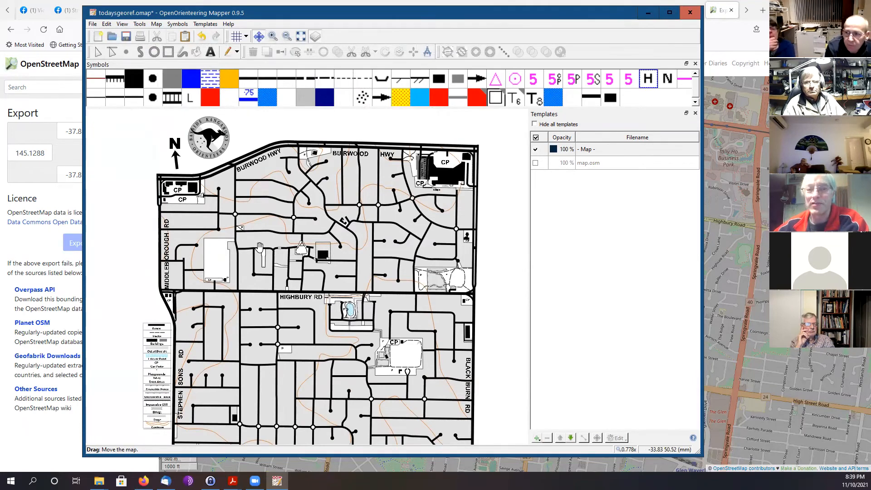
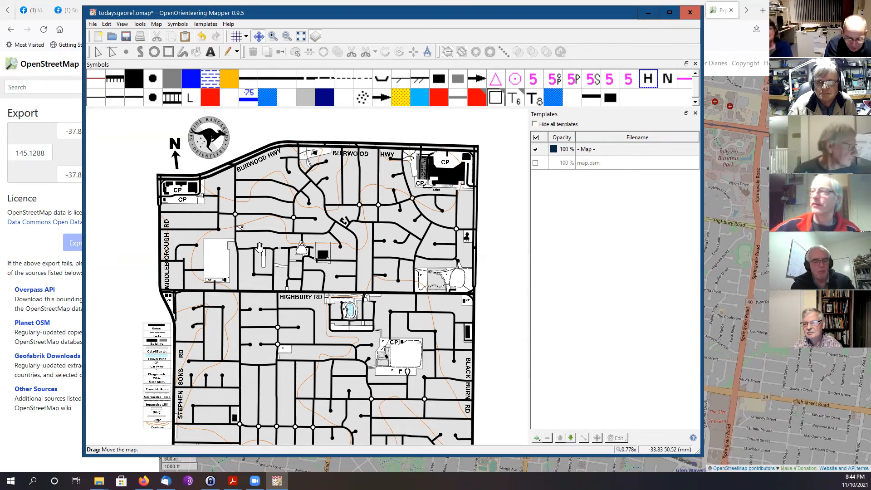
pyautogui.moveTo(377, 351); pyautogui.dragTo(392, 243)
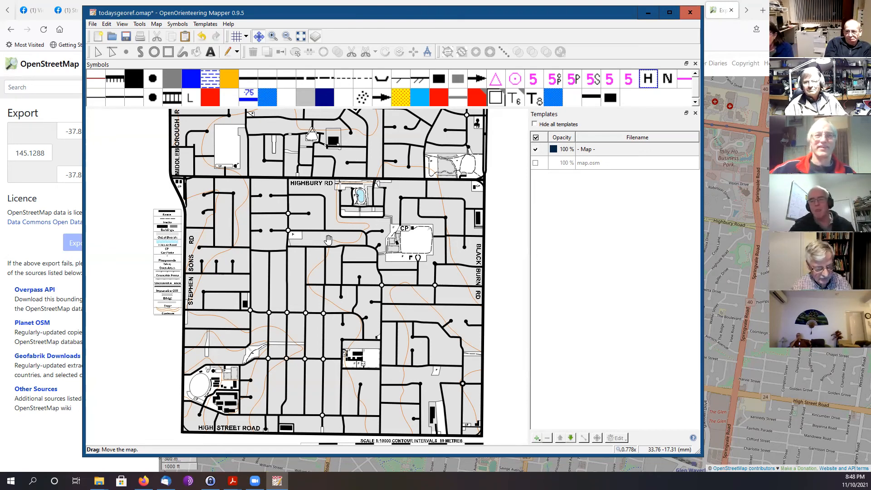
# Close the todaysgeoref map without saving its changes, and return to the HighburyHill folder
pyautogui.hotkey('alt', 'Tab')
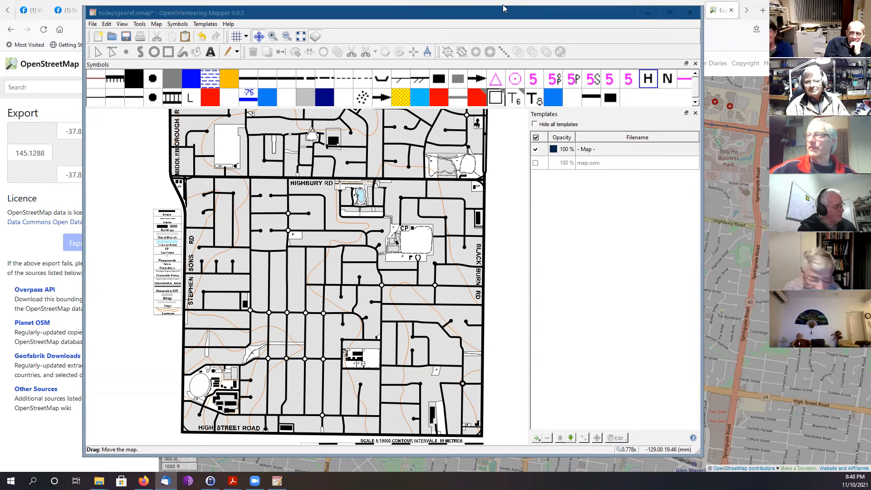
pyautogui.click(689, 15)
pyautogui.click(391, 244)
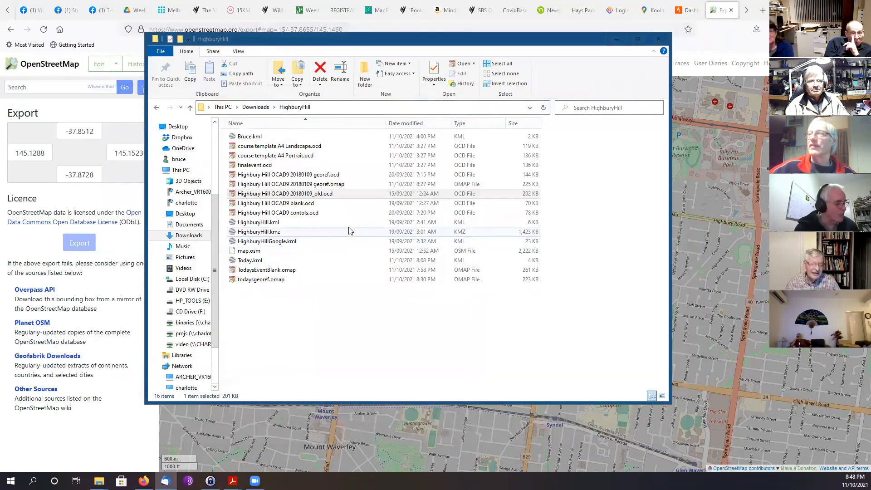
# Open Highbury Hill OCAD9 contols.ocd from the HighburyHill folder and look over its course map with the numbered controls
pyautogui.click(287, 213)
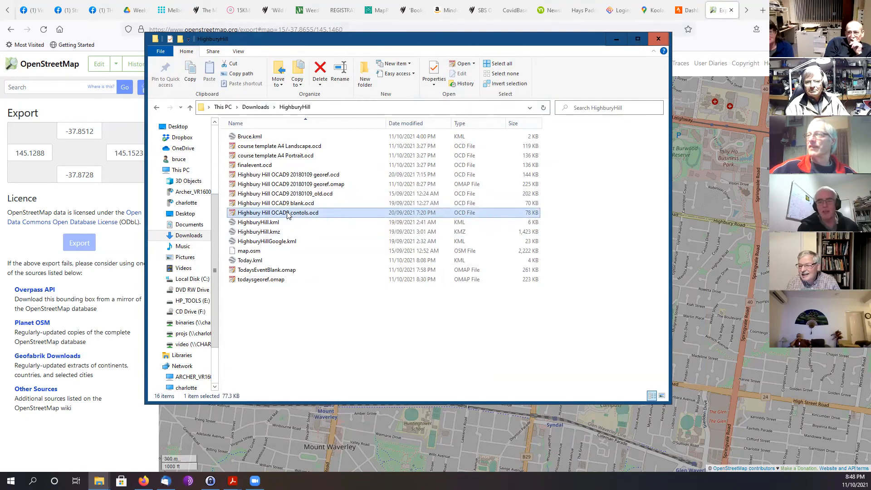
pyautogui.doubleClick(287, 213)
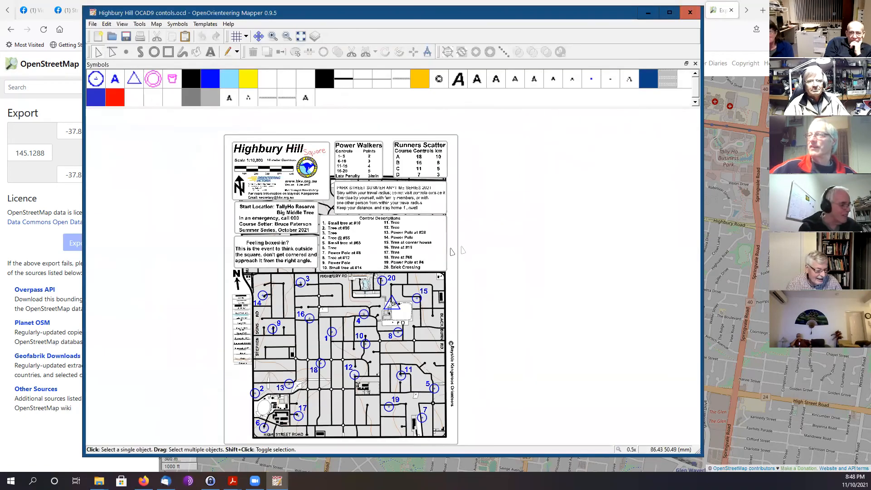
pyautogui.scroll(-2, 540, 311)
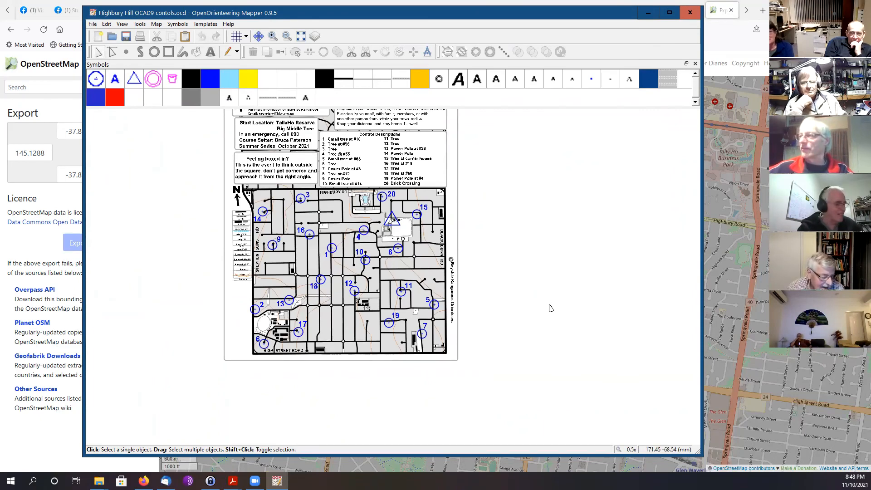
pyautogui.scroll(2, 566, 234)
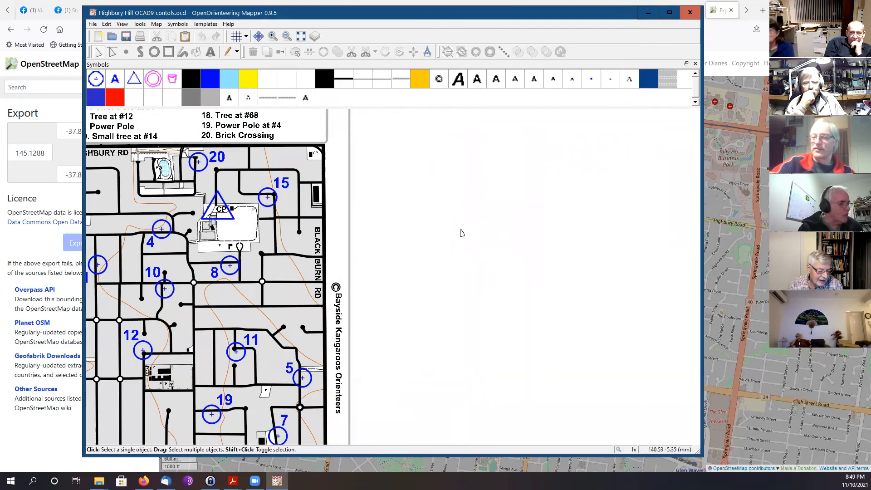
pyautogui.press('Left')
pyautogui.press('Left')
pyautogui.press('Down')
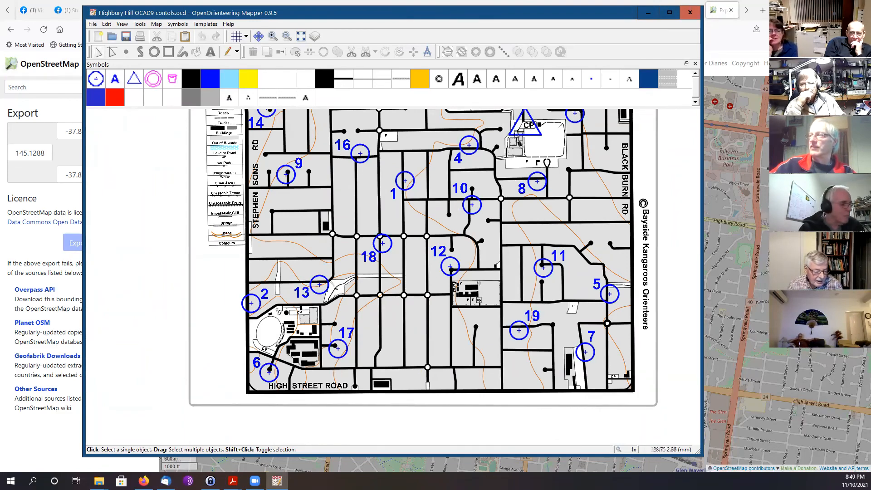
pyautogui.moveTo(382, 155); pyautogui.dragTo(360, 202)
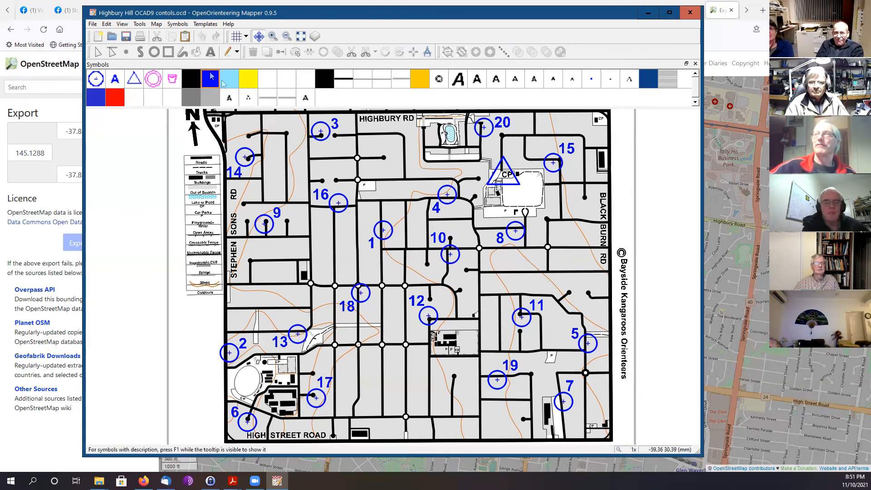
pyautogui.click(139, 25)
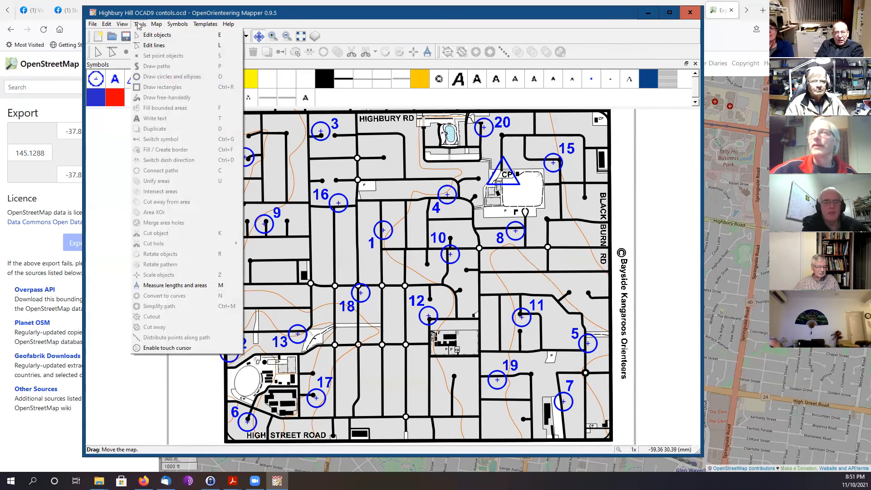
pyautogui.click(194, 285)
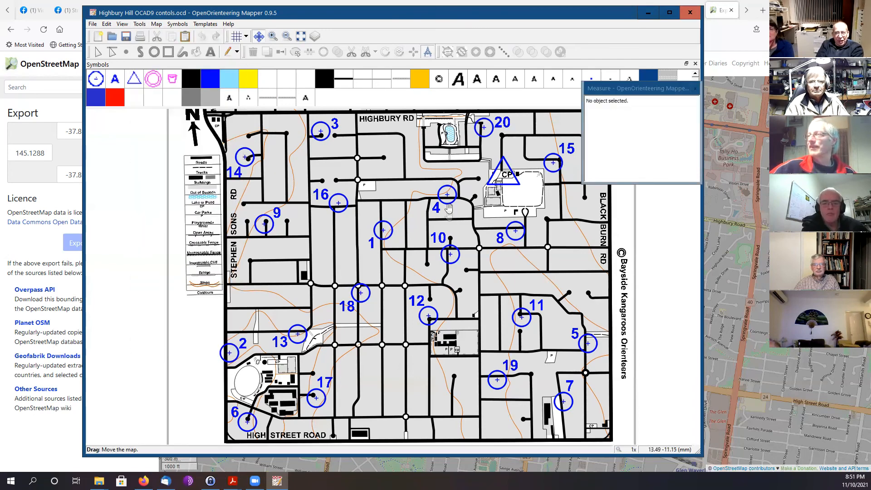
pyautogui.click(628, 97)
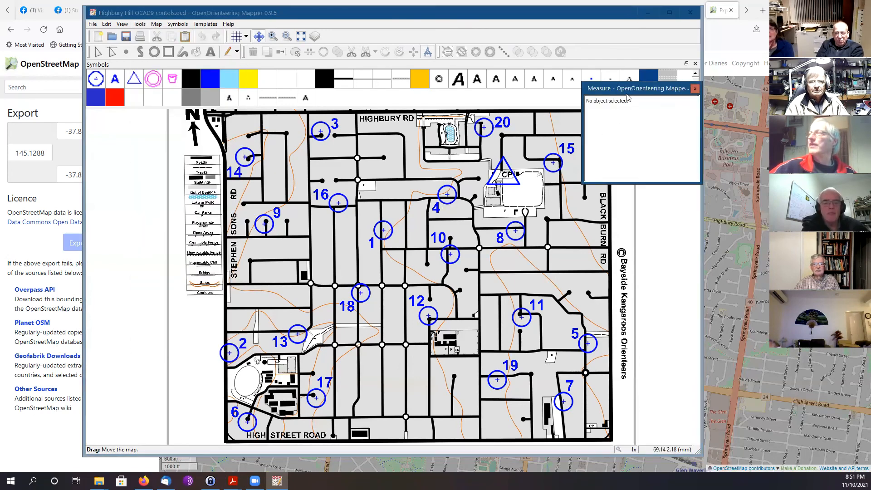
pyautogui.moveTo(626, 93); pyautogui.dragTo(606, 146)
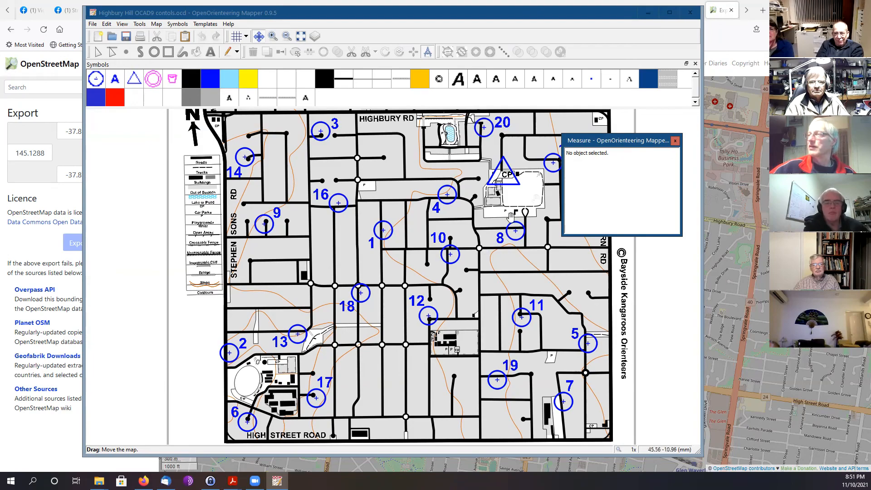
pyautogui.click(676, 142)
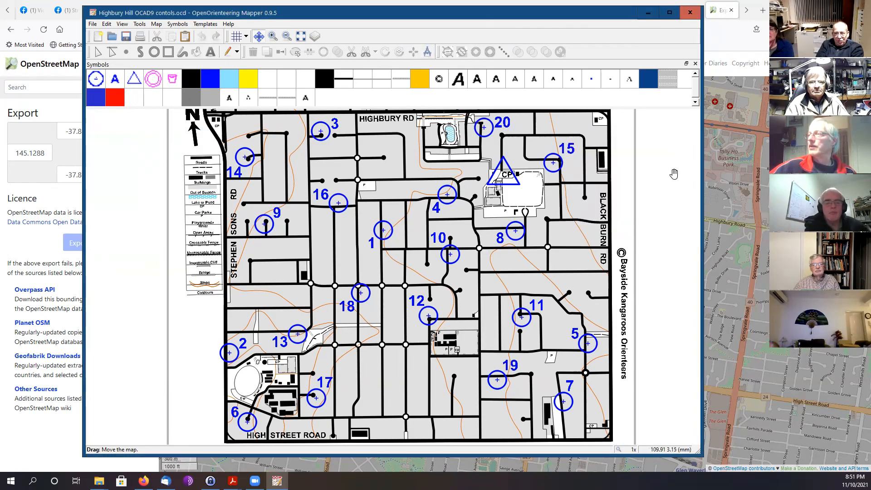
# Measure the length of the border around the Start Location text box, and close the measurement
pyautogui.scroll(-1, 672, 175)
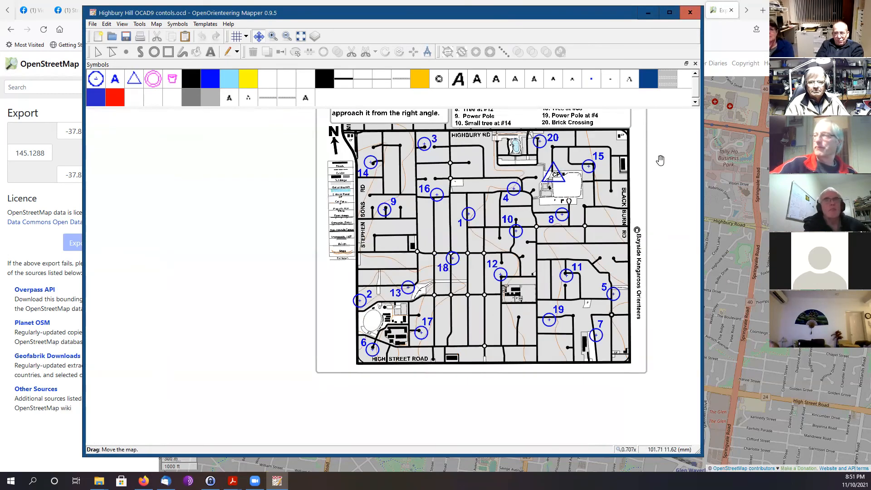
pyautogui.press('Up')
pyautogui.press('Up')
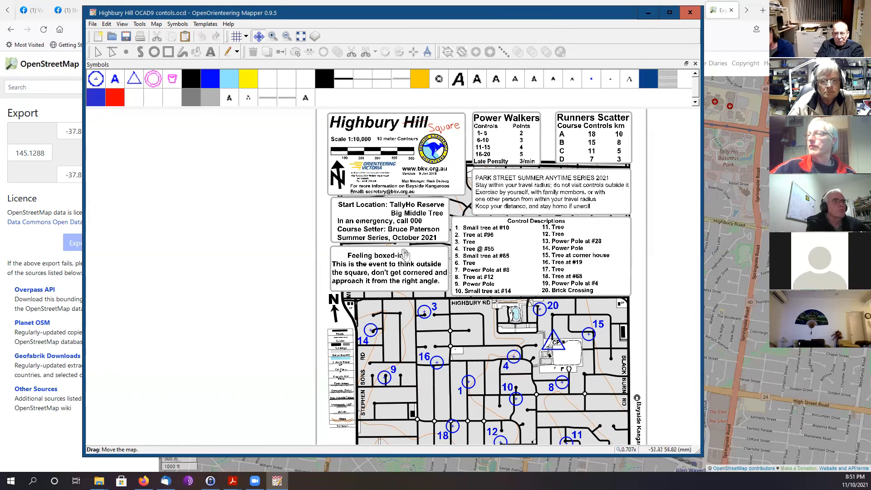
pyautogui.click(100, 53)
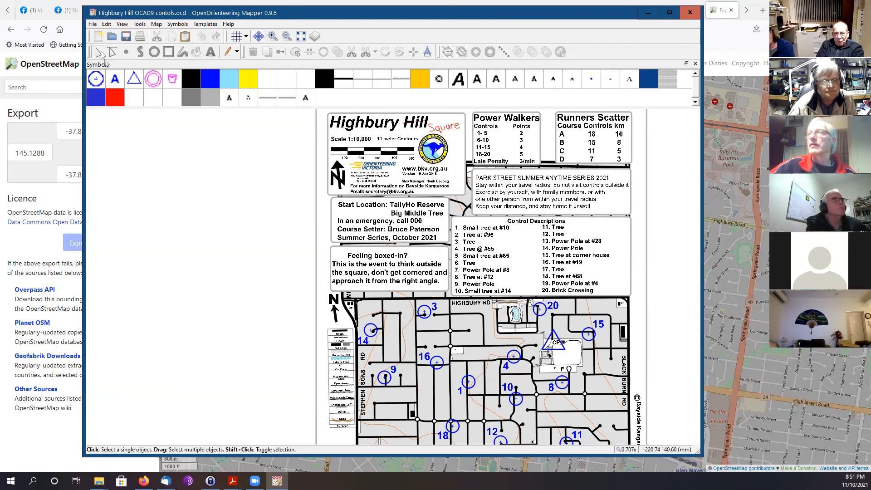
pyautogui.click(370, 249)
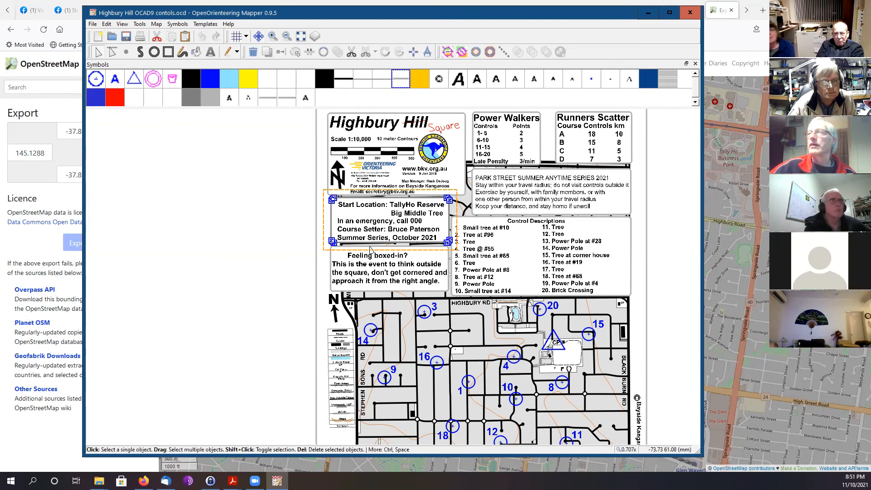
pyautogui.click(140, 24)
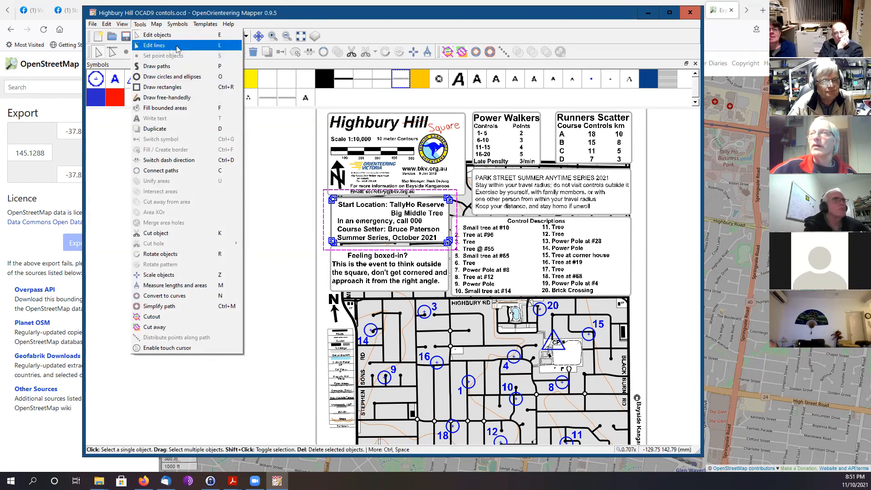
pyautogui.click(179, 285)
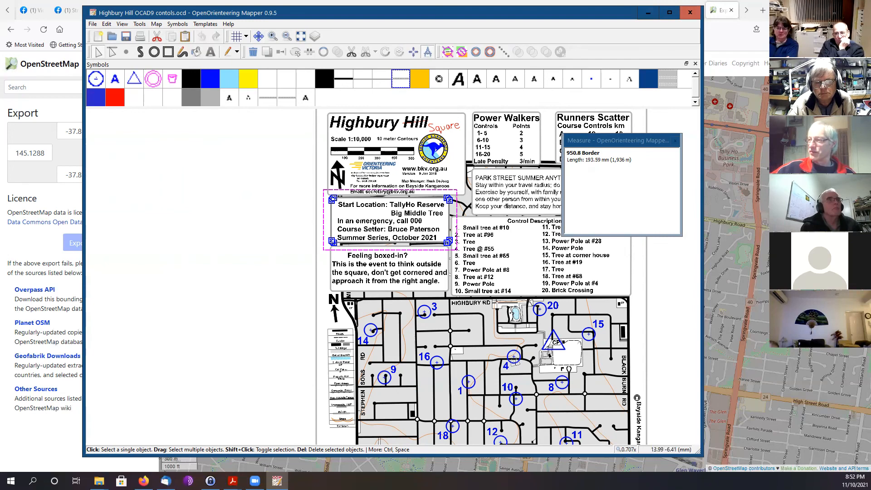
pyautogui.click(676, 142)
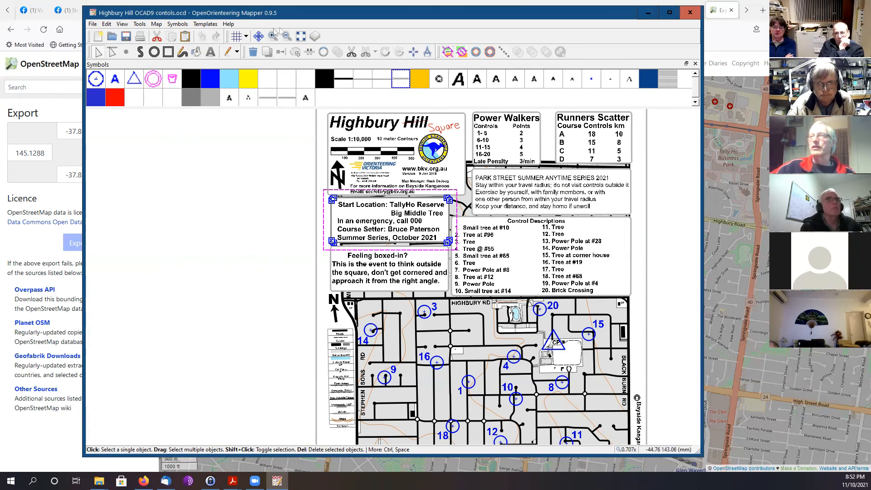
# Draw a route about 2.2 km long with the 950.9 Border symbol, from the start triangle via controls 15, 20 and 4 to control 16
pyautogui.click(267, 98)
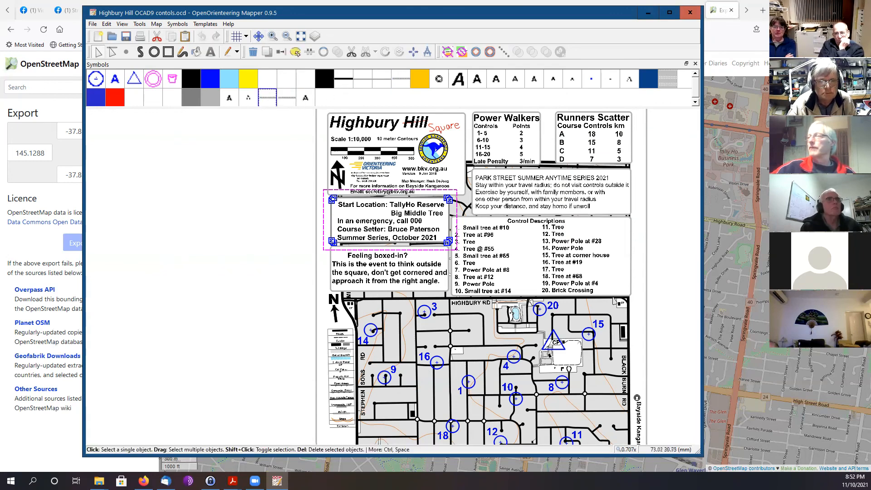
pyautogui.click(553, 343)
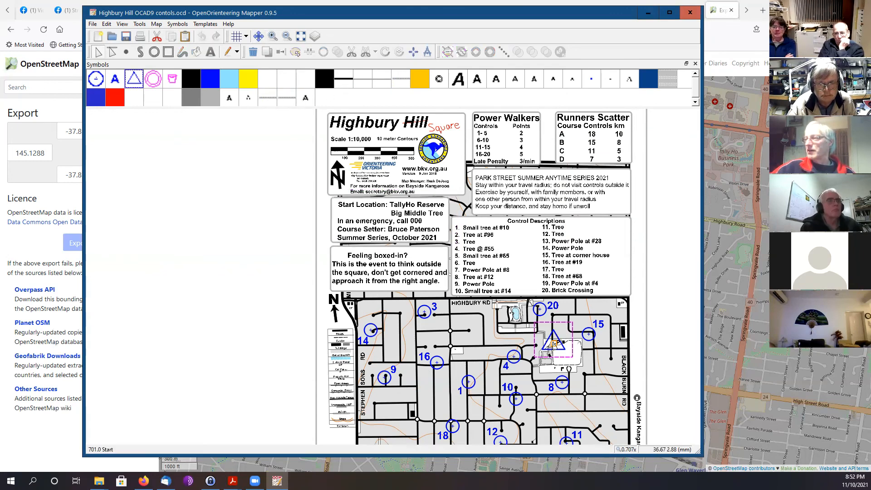
pyautogui.click(584, 353)
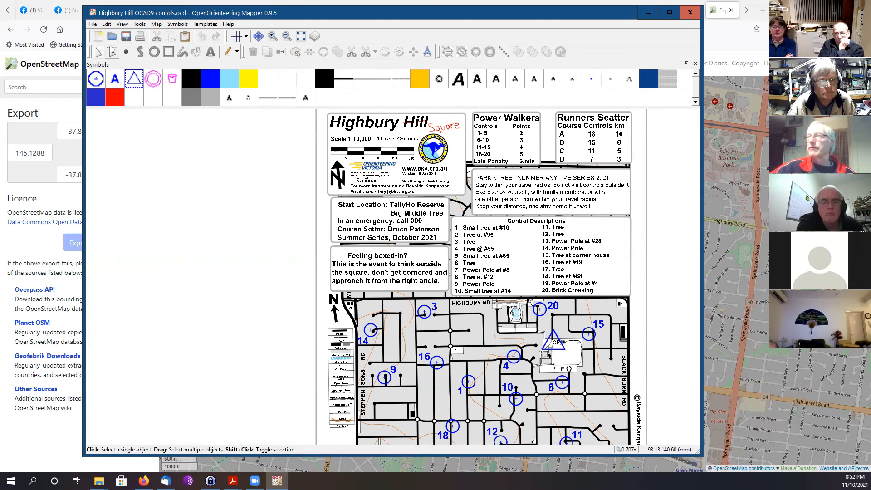
pyautogui.click(267, 97)
pyautogui.click(140, 53)
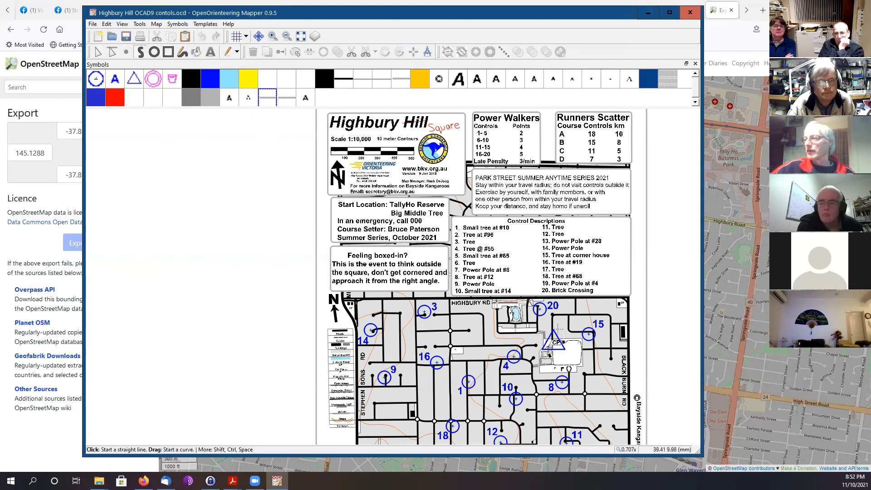
pyautogui.click(553, 342)
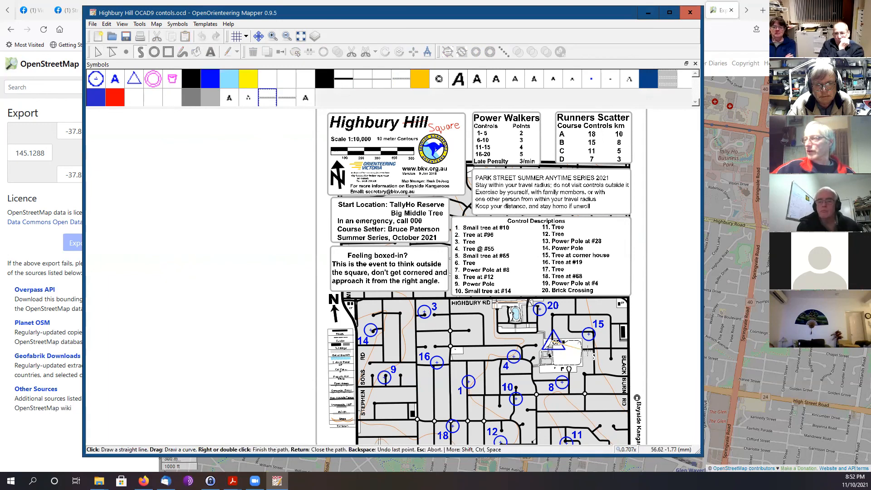
pyautogui.click(594, 347)
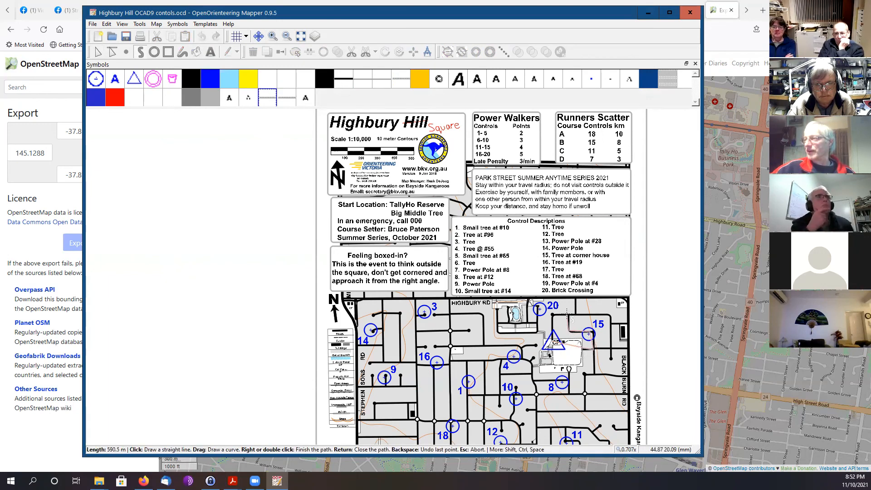
pyautogui.click(576, 300)
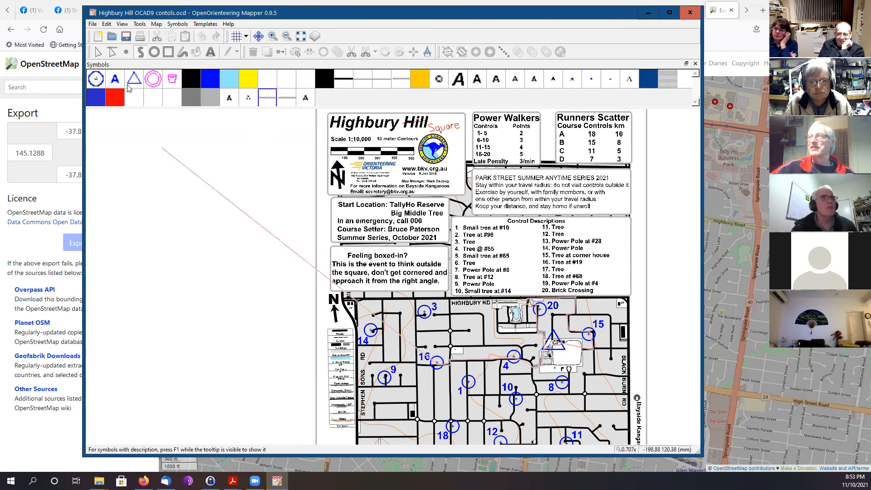
pyautogui.click(98, 52)
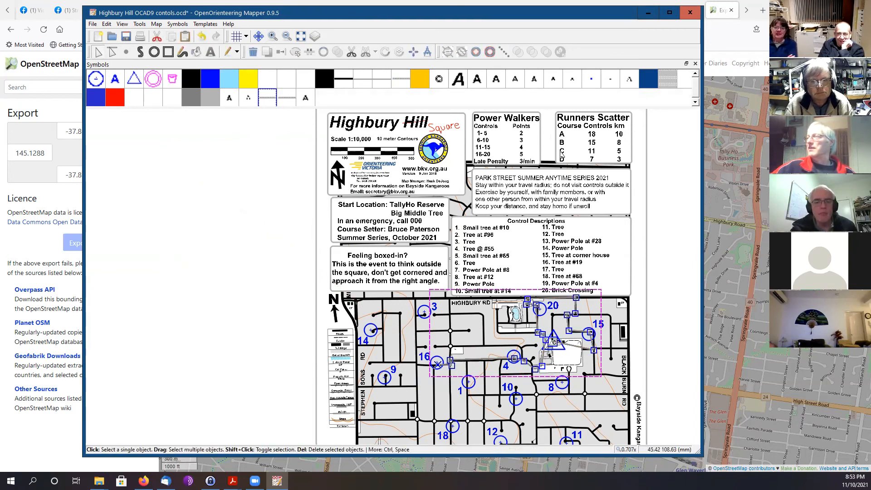
# Measure the length of the drawn route, and close the measurement
pyautogui.click(140, 24)
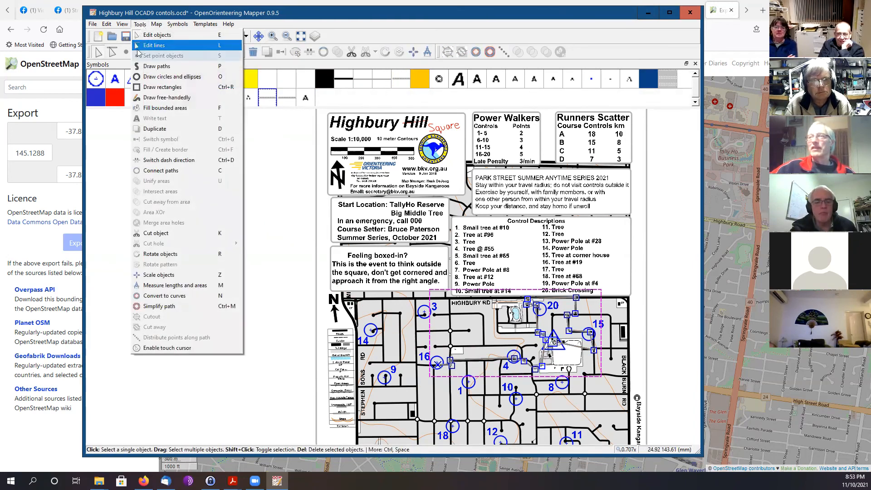
pyautogui.click(161, 286)
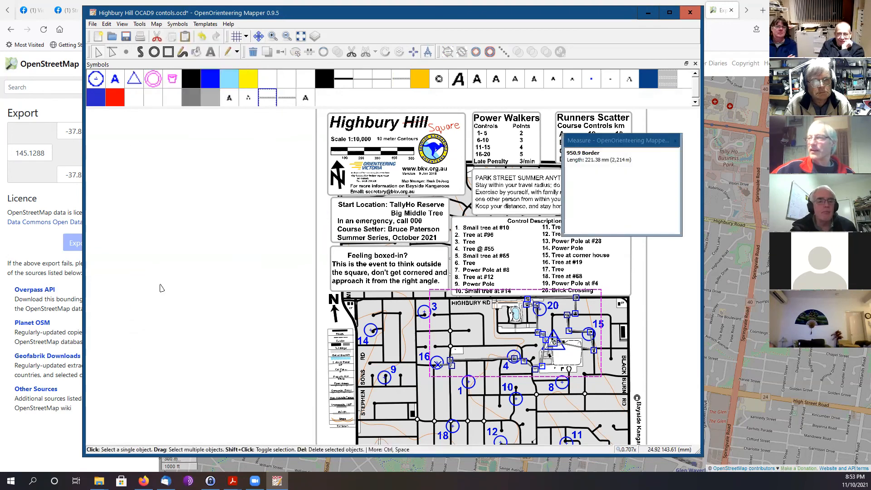
pyautogui.click(675, 142)
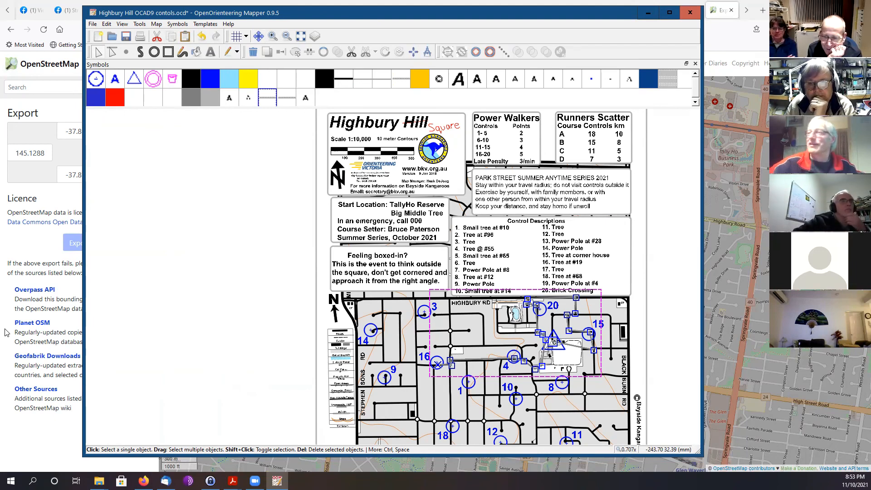
# Delete the drawn route line between the start triangle and control 16
pyautogui.click(227, 308)
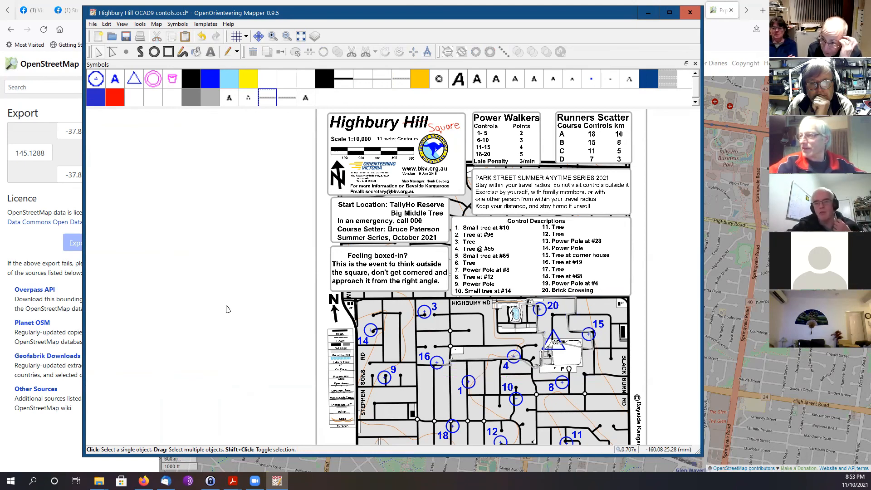
pyautogui.click(467, 361)
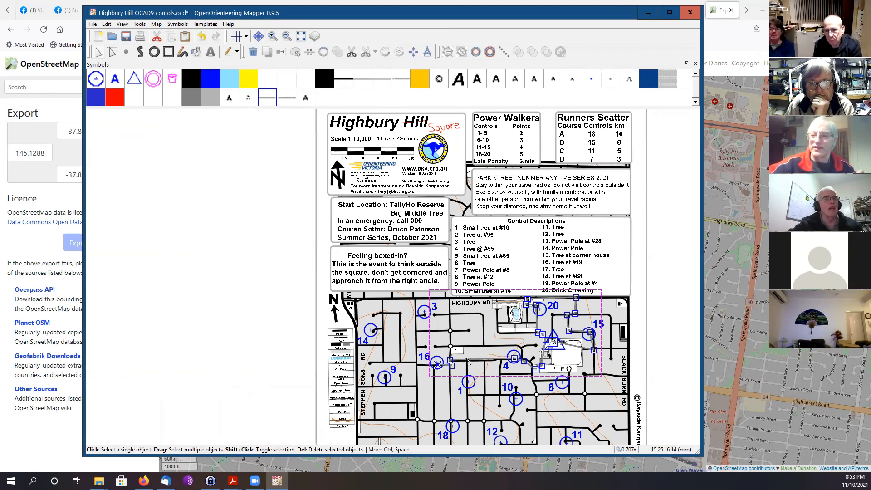
pyautogui.press('Delete')
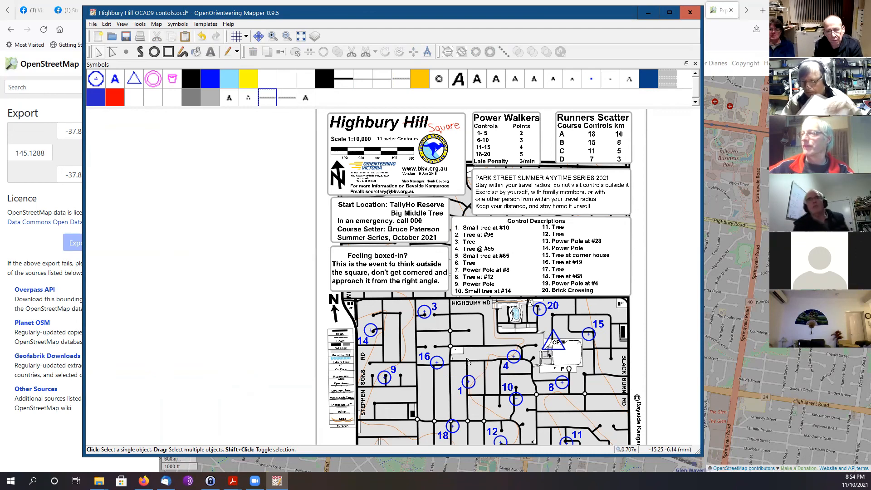
pyautogui.scroll(-3, 467, 360)
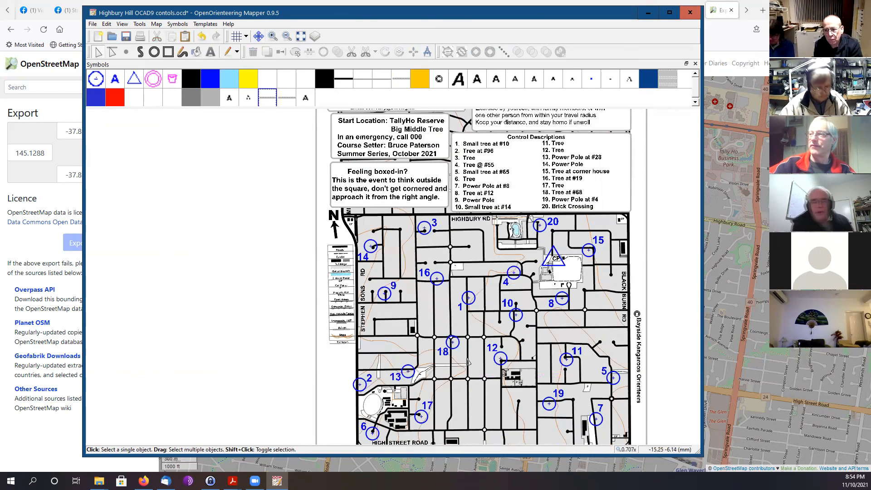